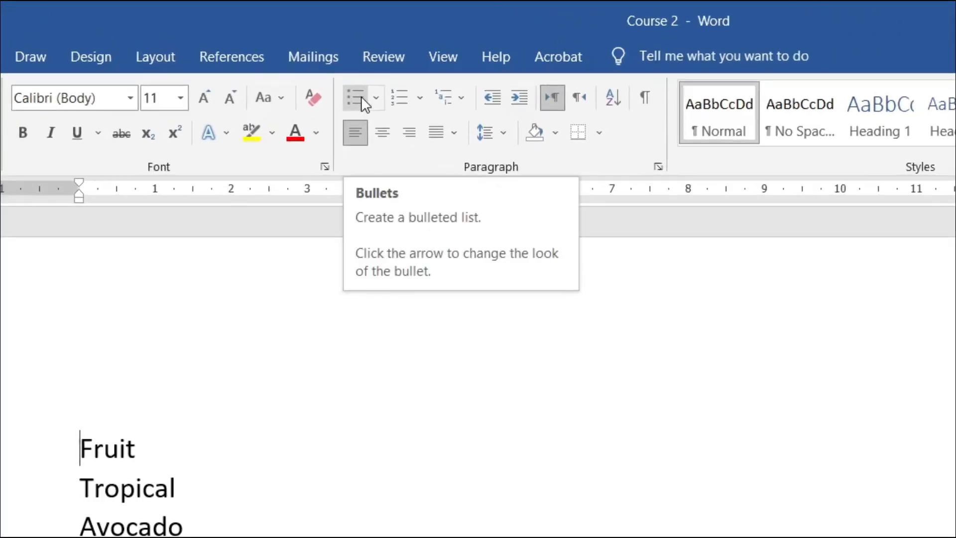
- Turn the Fruit line into a bulleted item with the default round bullet
left_click(351, 95)
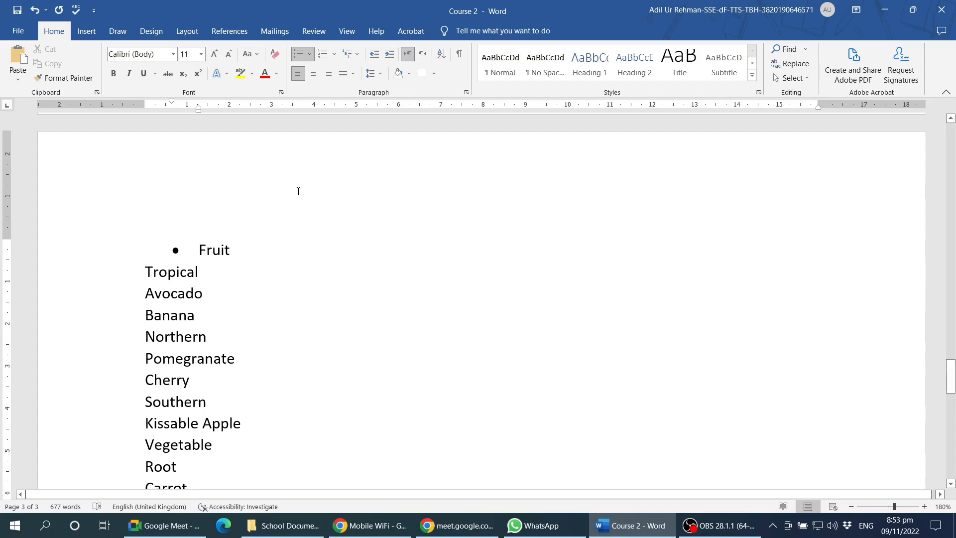
left_click(220, 249)
- Try the default round bullets on the five lines from Fruit to Northern and undo them
left_click_drag(119, 258, 111, 342)
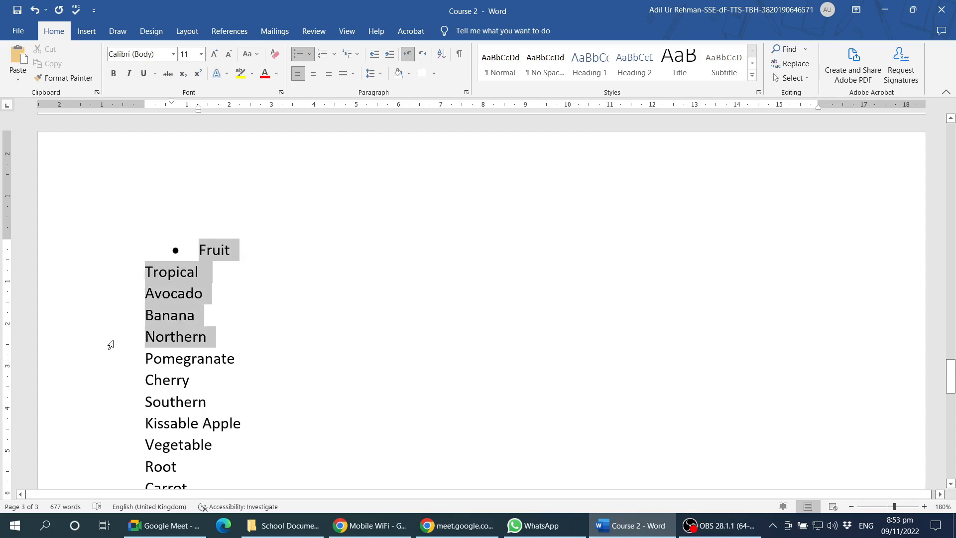
left_click(297, 54)
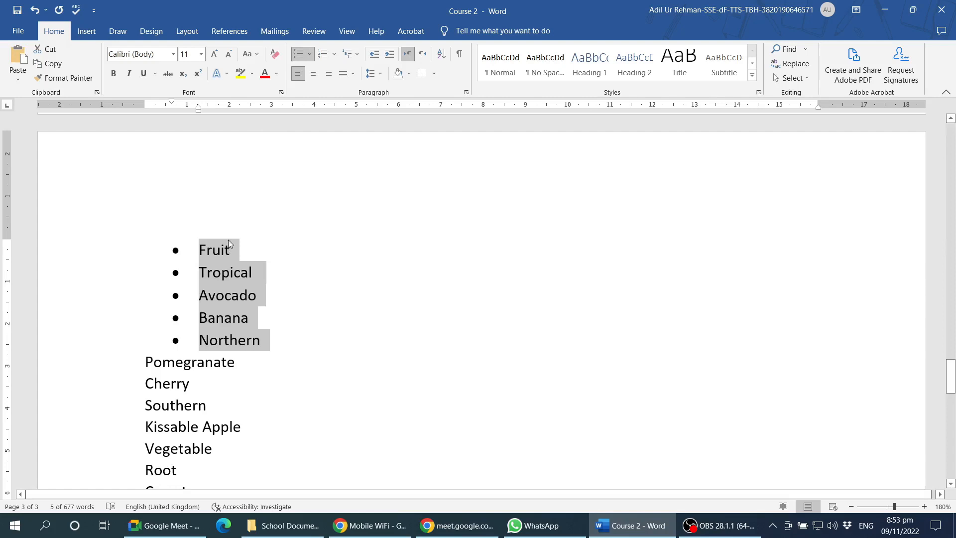
key("ctrl+z")
- Start defining a new bullet for the Fruit line and open the choice of symbol characters
left_click(214, 250)
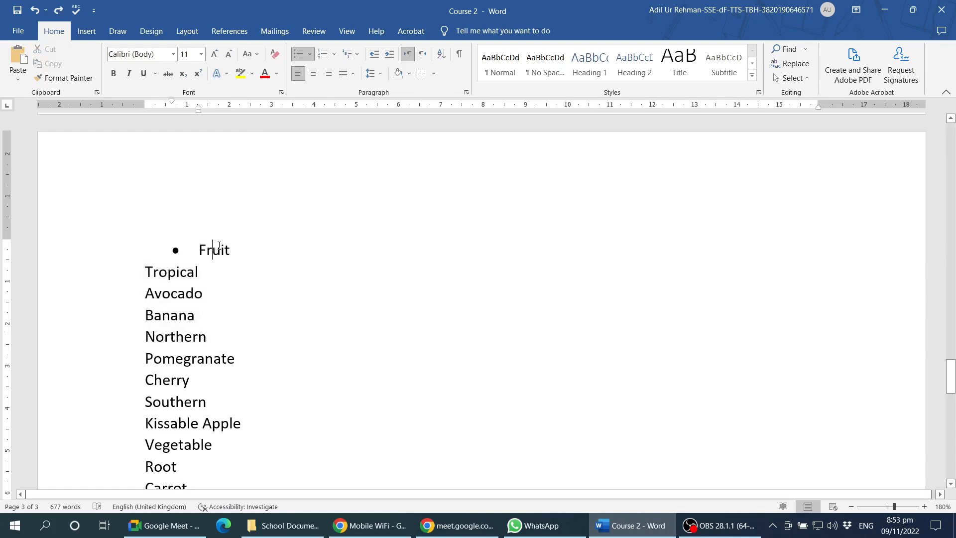
double_click(213, 247)
left_click(206, 250)
scroll(217, 256, "up", 1)
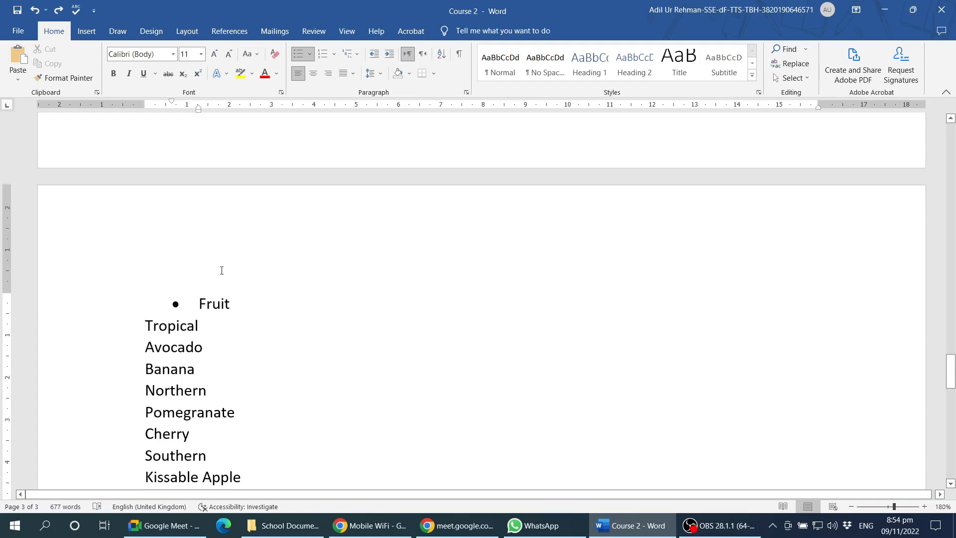
scroll(216, 268, "down", 1)
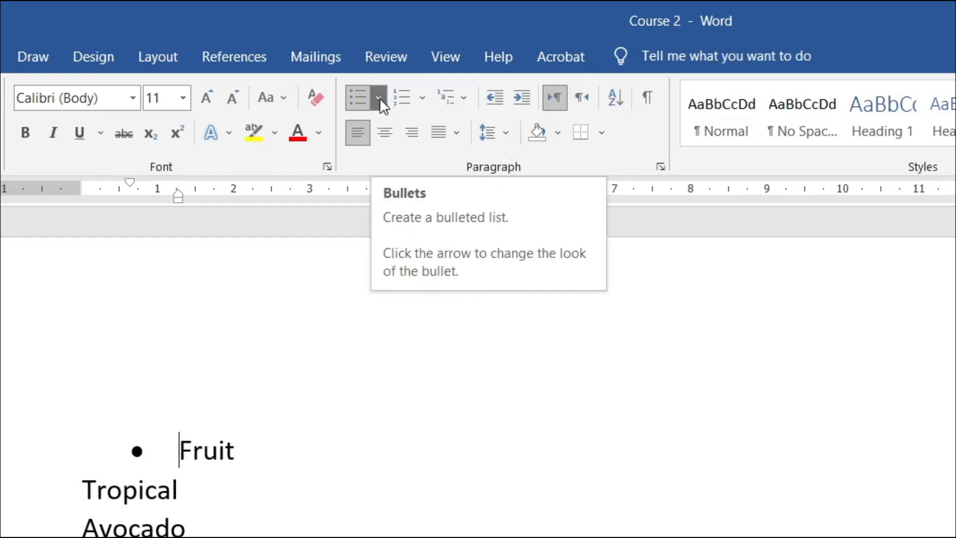
left_click(379, 98)
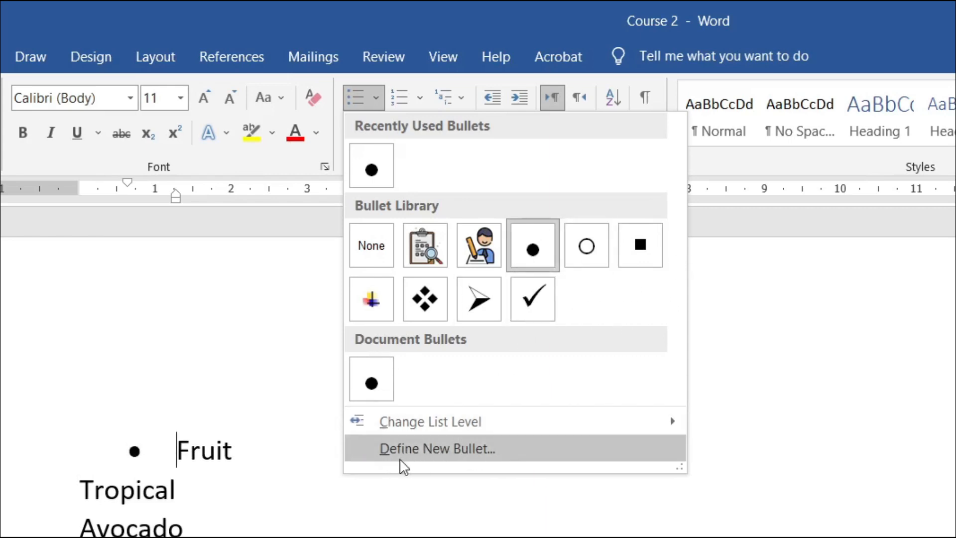
left_click(492, 446)
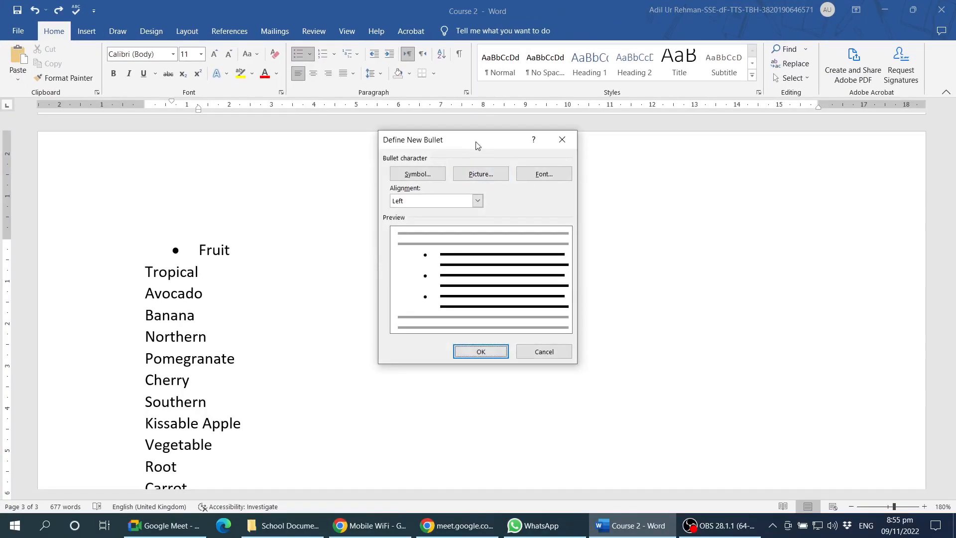
left_click_drag(477, 145, 469, 134)
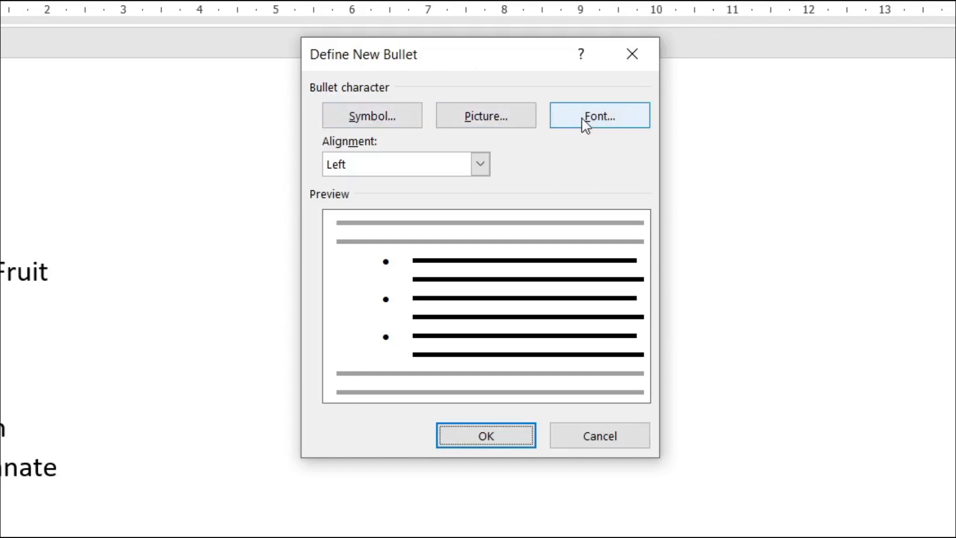
left_click(382, 119)
left_click_drag(517, 103, 520, 113)
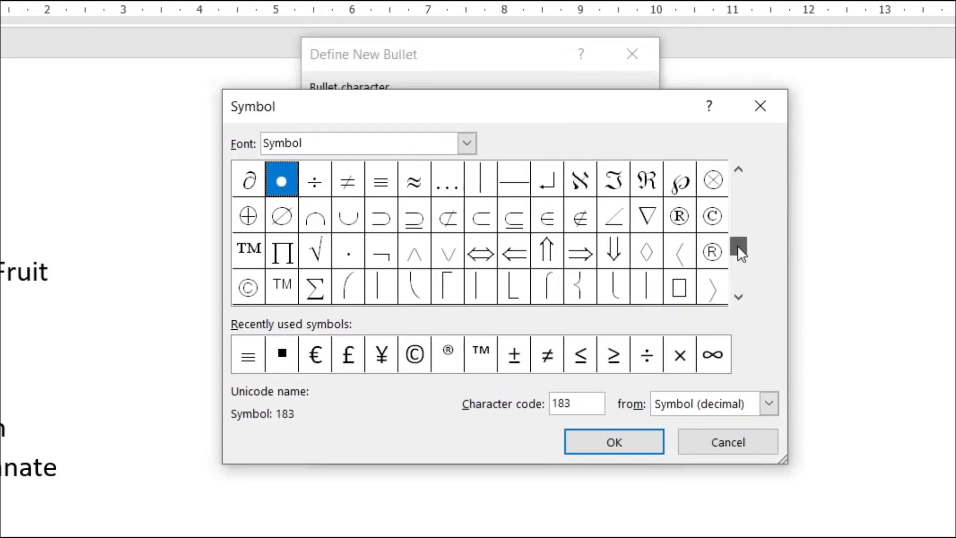
- Look through the characters of the Symbol font for possible bullet characters
left_click_drag(741, 252, 739, 182)
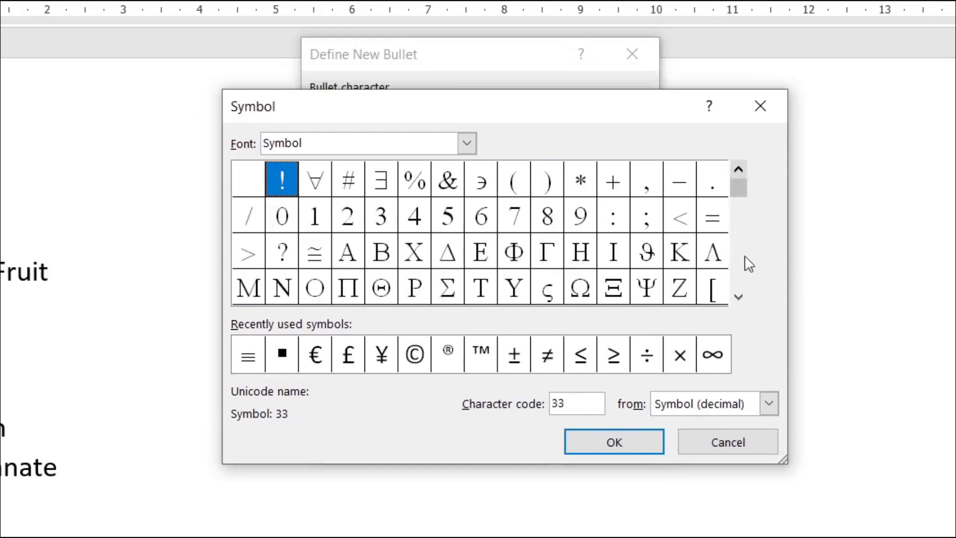
left_click(738, 297)
left_click(739, 297)
left_click(738, 297)
left_click(739, 298)
left_click(739, 297)
left_click(739, 297)
left_click(738, 297)
left_click(739, 297)
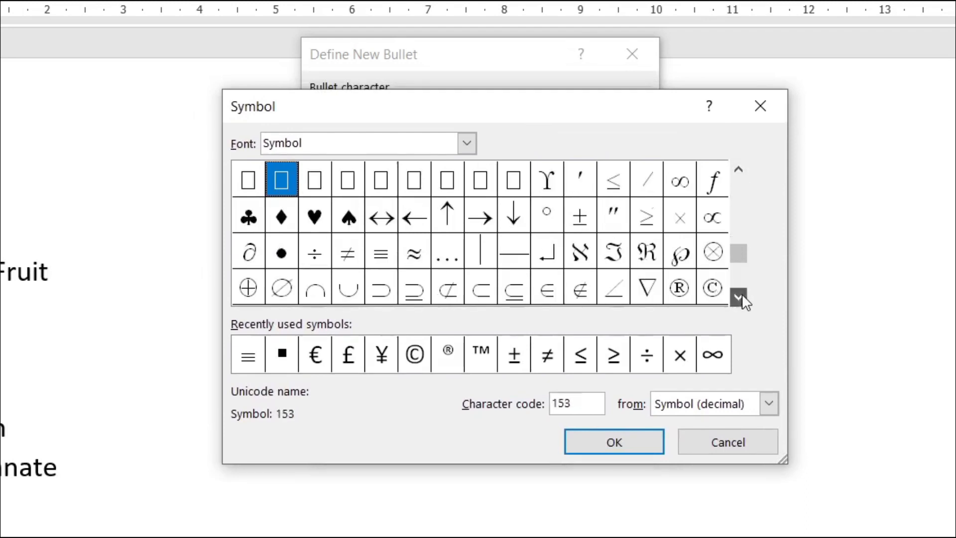
left_click(741, 297)
left_click(741, 298)
left_click(741, 298)
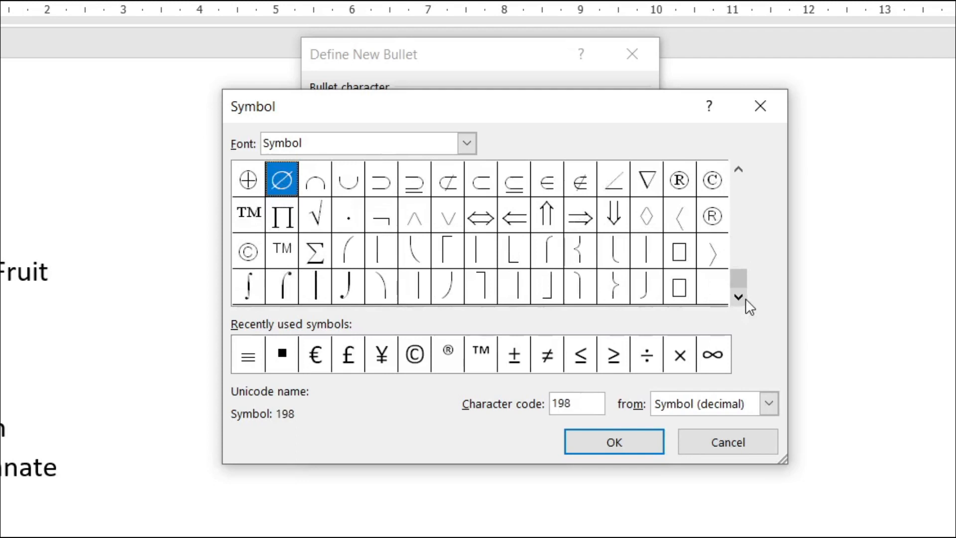
left_click_drag(745, 284, 747, 188)
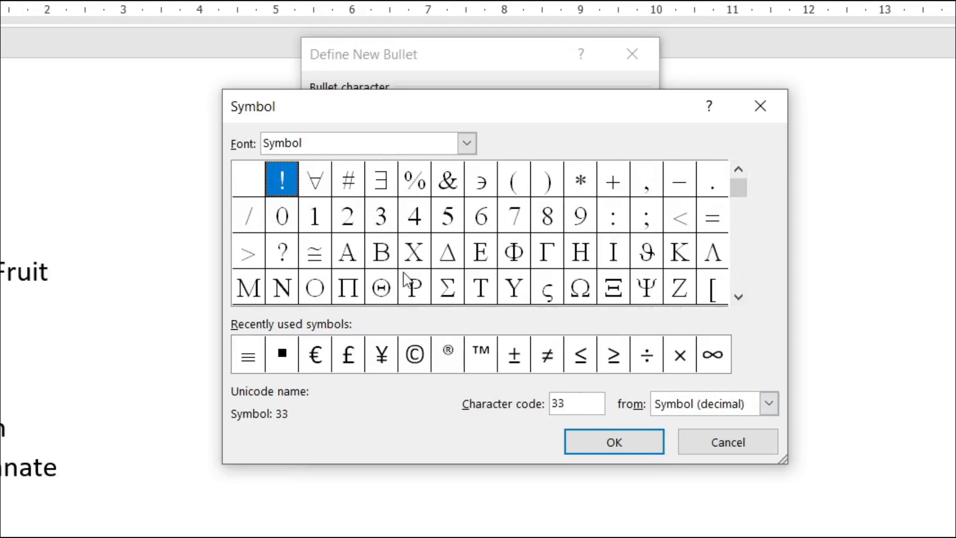
- Define the Fruit line's bullet as the right arrow, character code 174 in the Symbol font
left_click(737, 297)
scroll(480, 250, "down", 2)
left_click(480, 250)
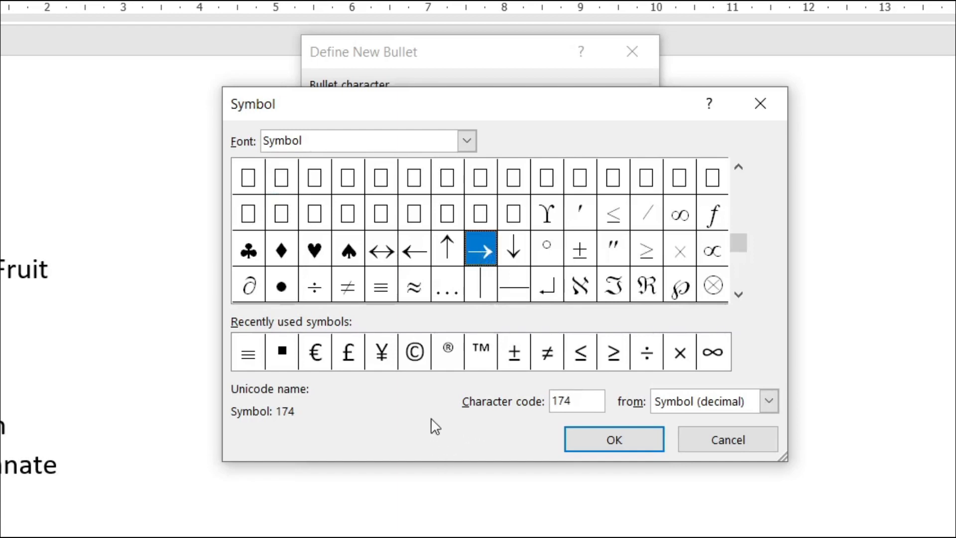
left_click(599, 441)
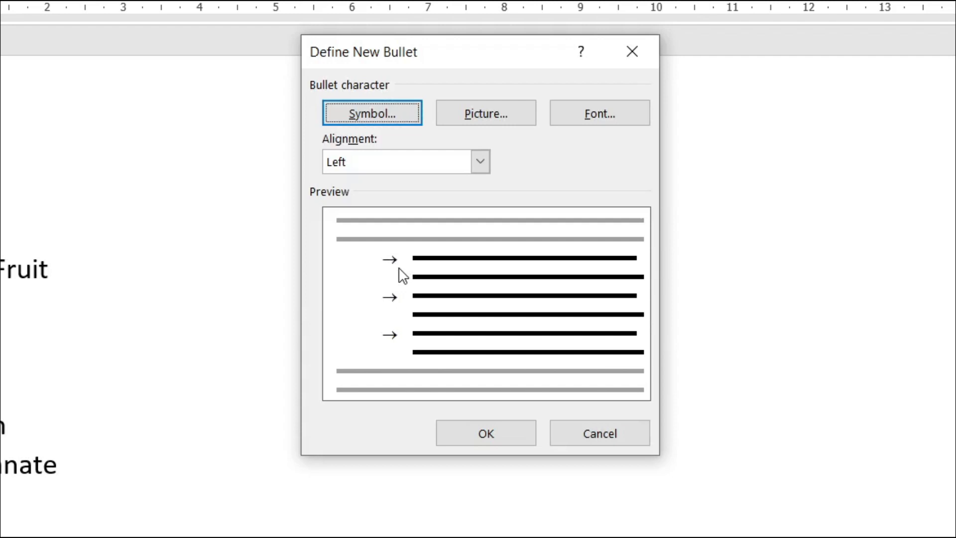
left_click(478, 438)
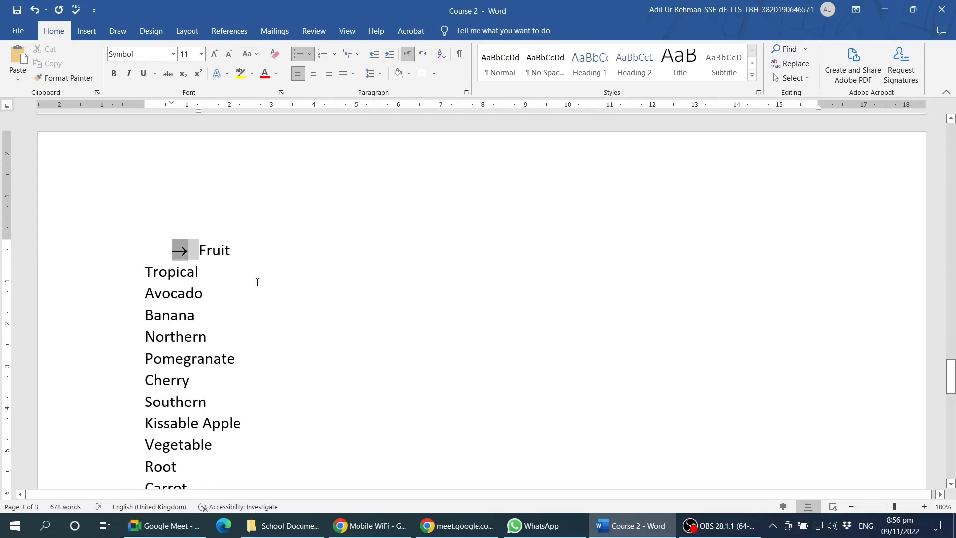
left_click(257, 283)
- Start defining a picture bullet for the Fruit line and browse the image files on the computer
left_click(228, 247)
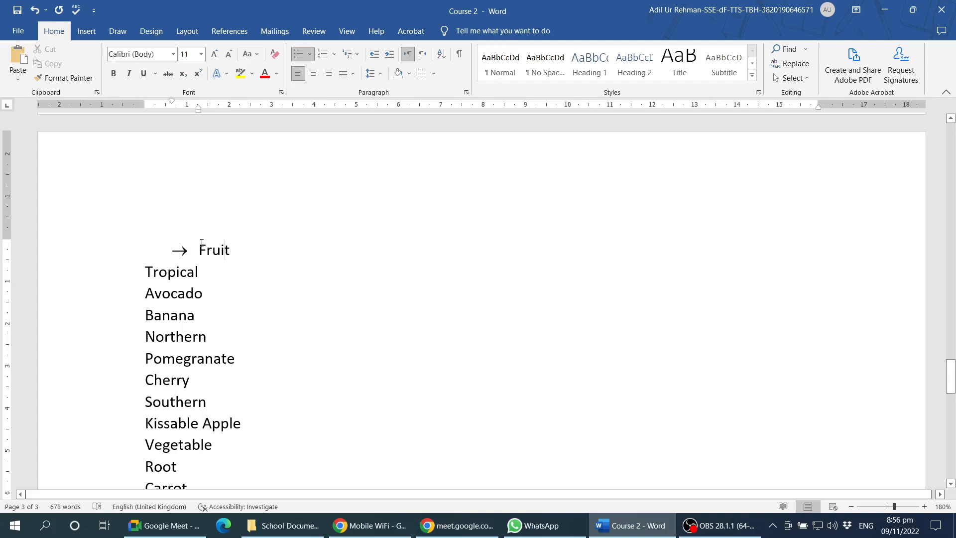
left_click(308, 58)
left_click(359, 247)
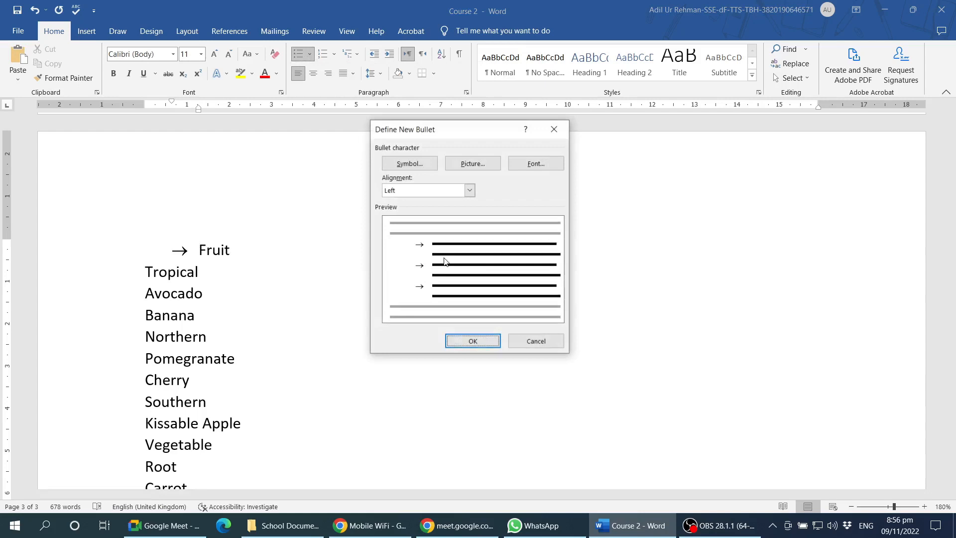
left_click(472, 169)
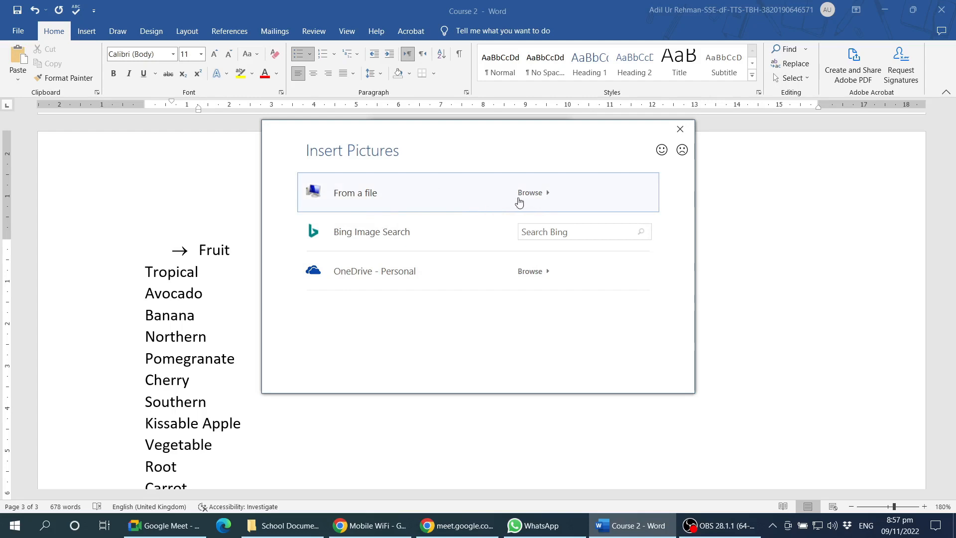
left_click(487, 194)
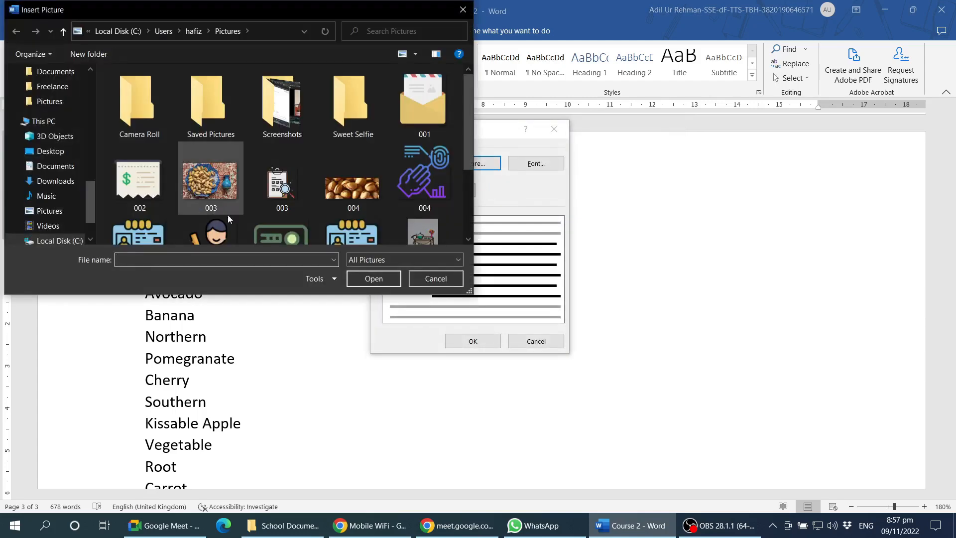
left_click_drag(281, 11, 430, 88)
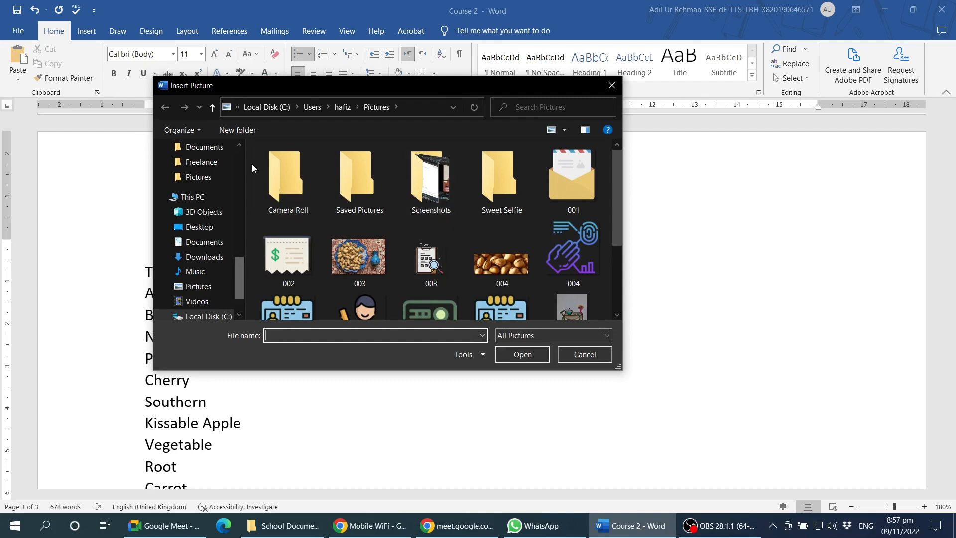
- Use the blue and purple hand-and-fingerprint picture 004 from the Pictures folder as the Fruit line's bullet
left_click_drag(240, 283, 241, 285)
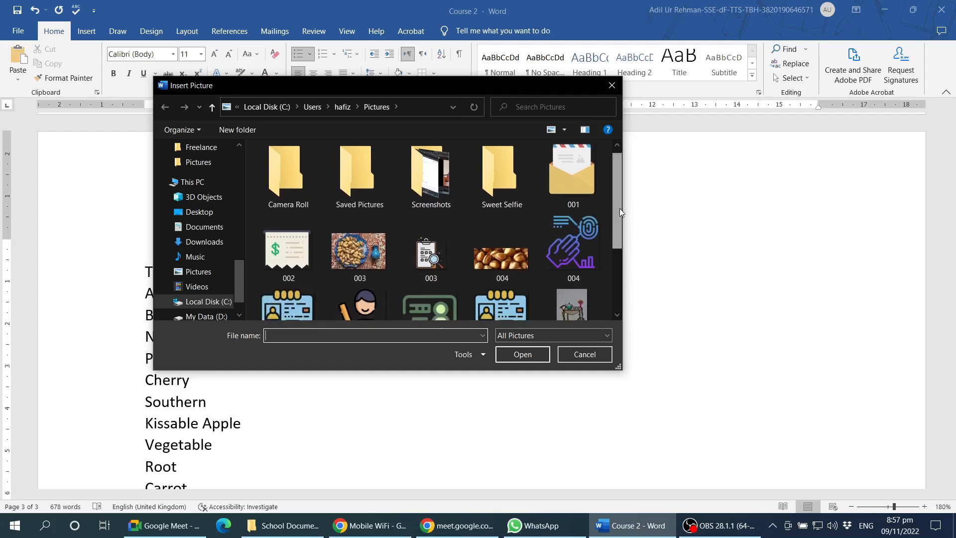
left_click_drag(619, 203, 618, 233)
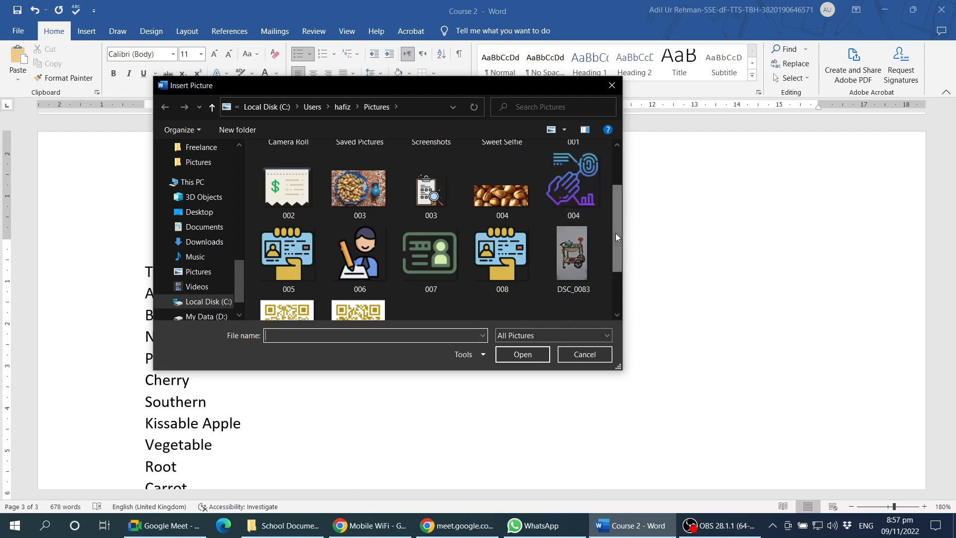
left_click_drag(615, 233, 617, 216)
left_click(563, 213)
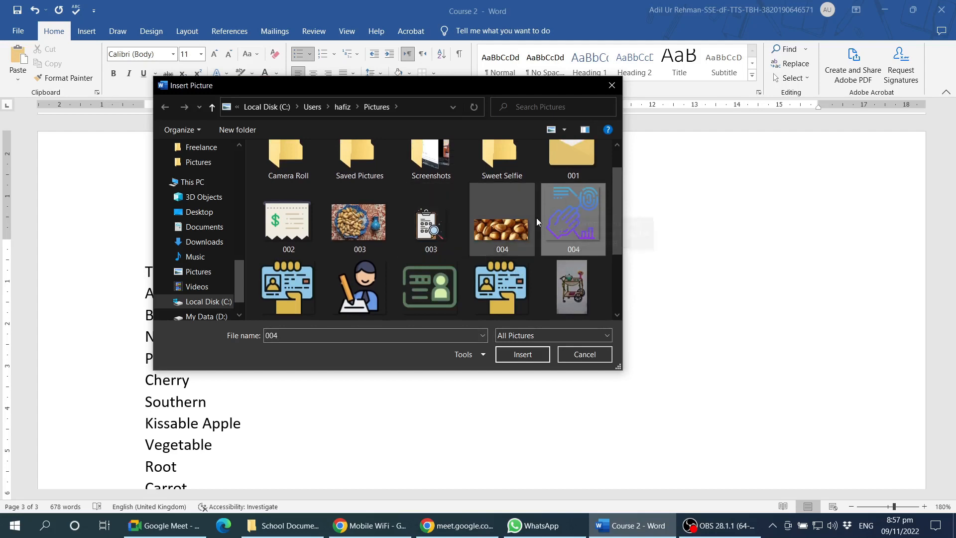
left_click(524, 356)
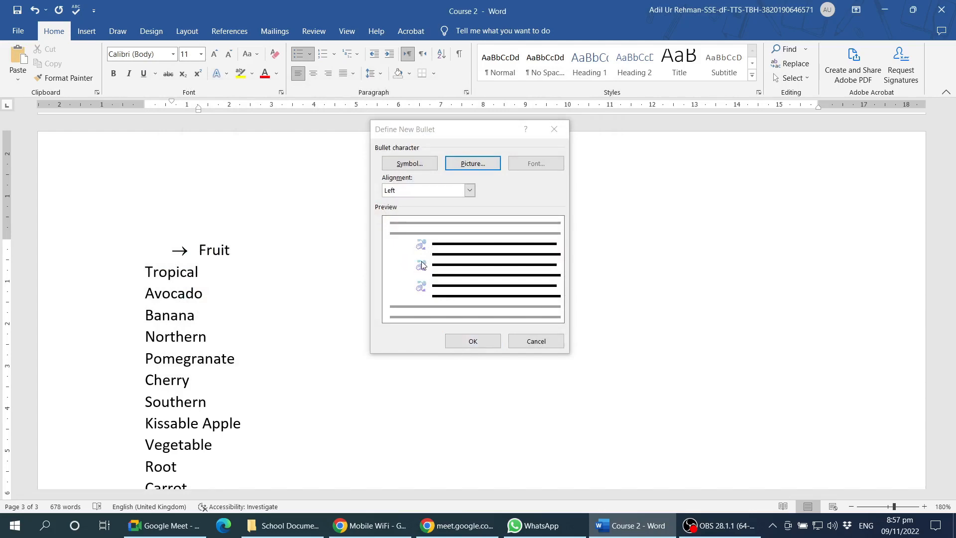
left_click(475, 345)
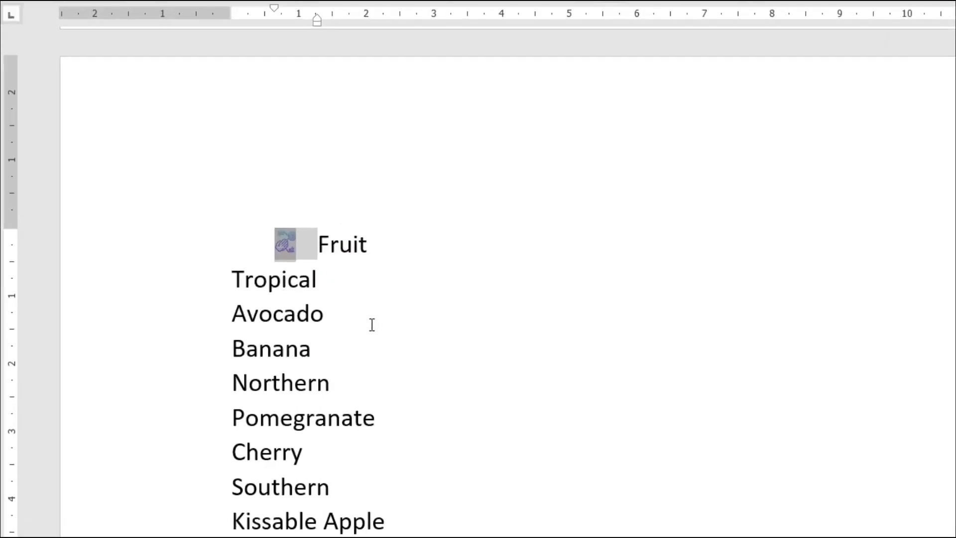
left_click(372, 248)
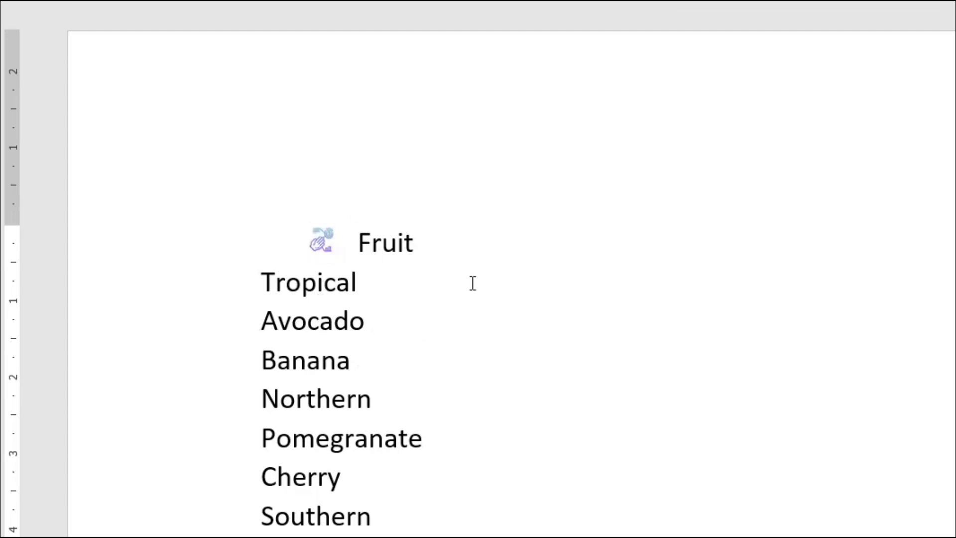
left_click(321, 243)
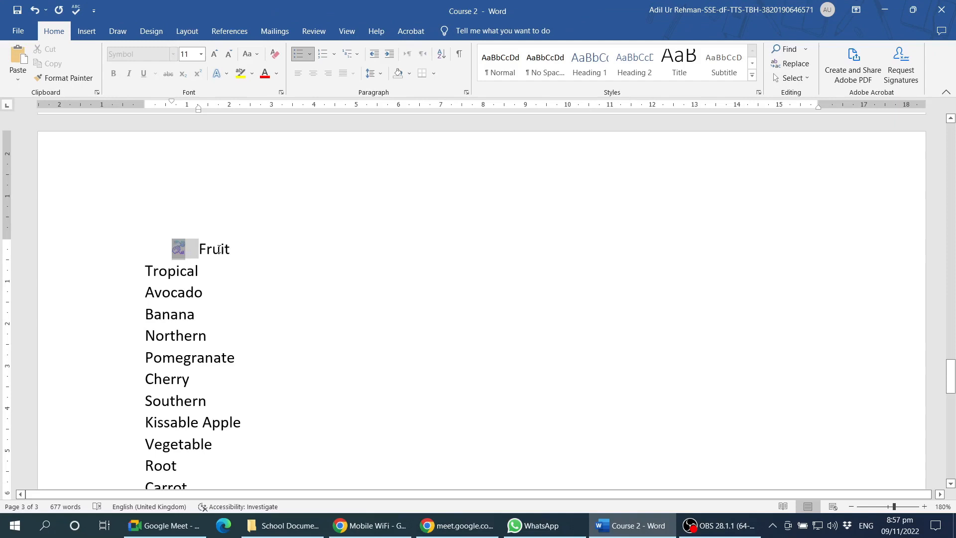
left_click(256, 248)
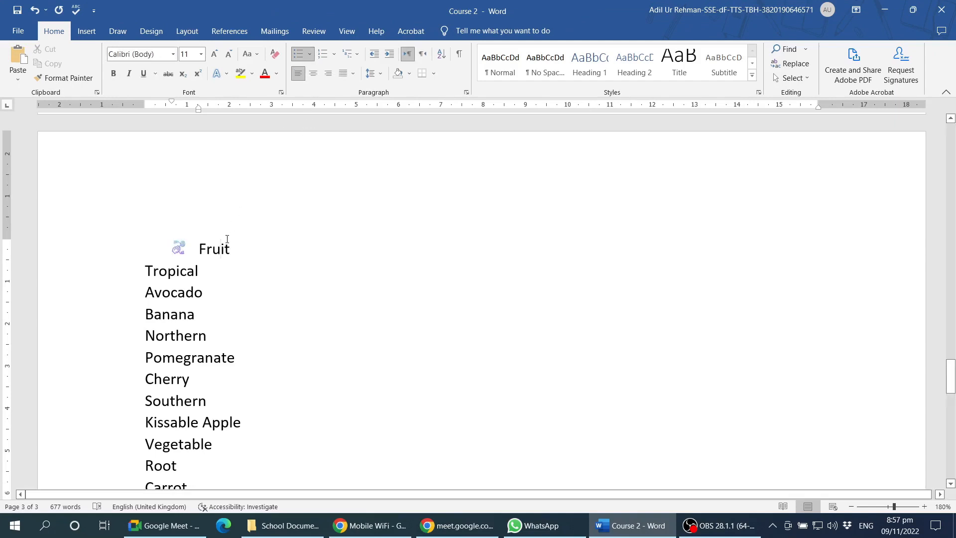
left_click(309, 54)
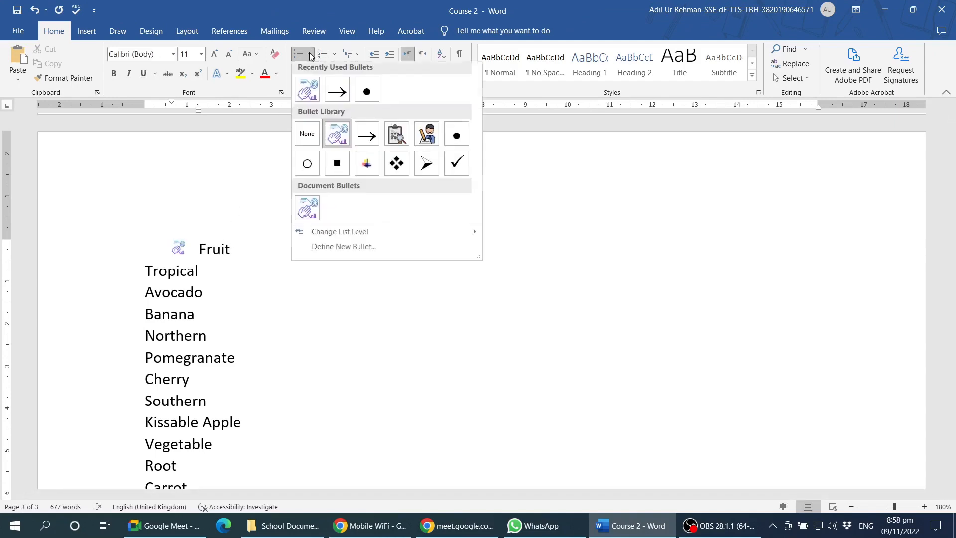
left_click(361, 249)
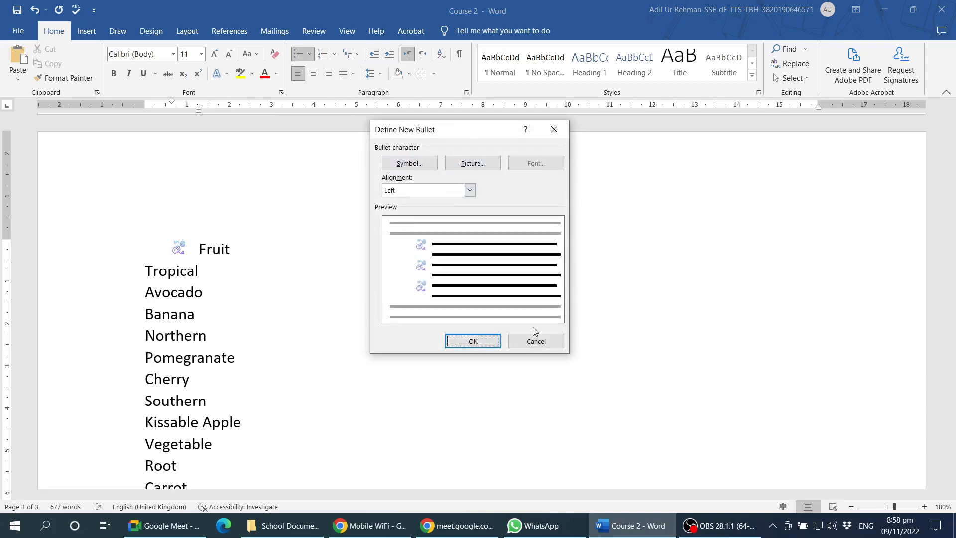
left_click(535, 341)
- Add a round bullet to the Tropical line and start defining a new bullet for it
left_click(162, 270)
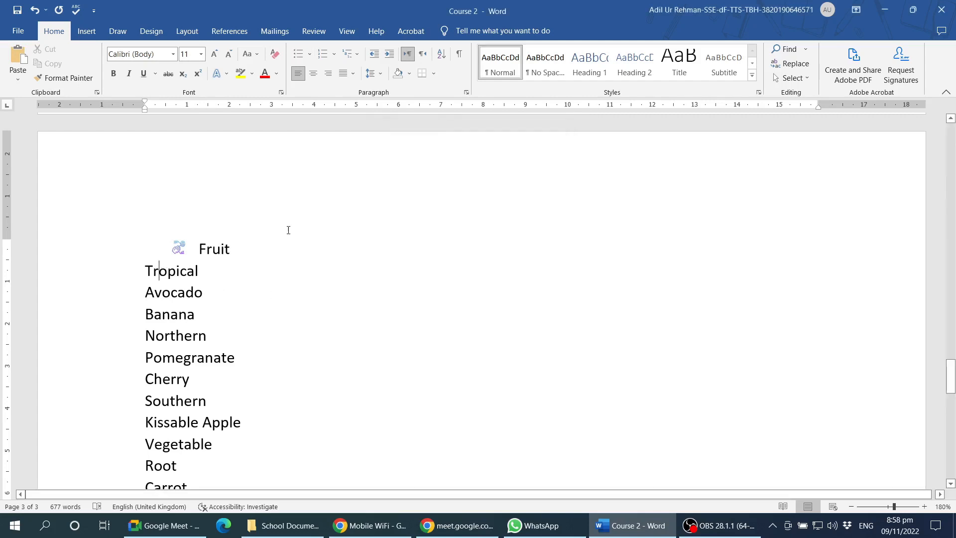
left_click(310, 54)
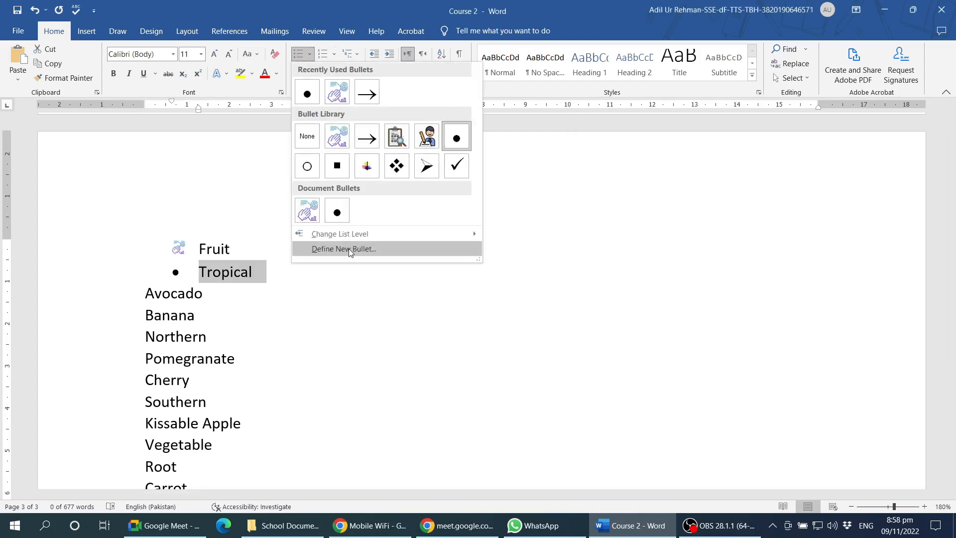
left_click(348, 249)
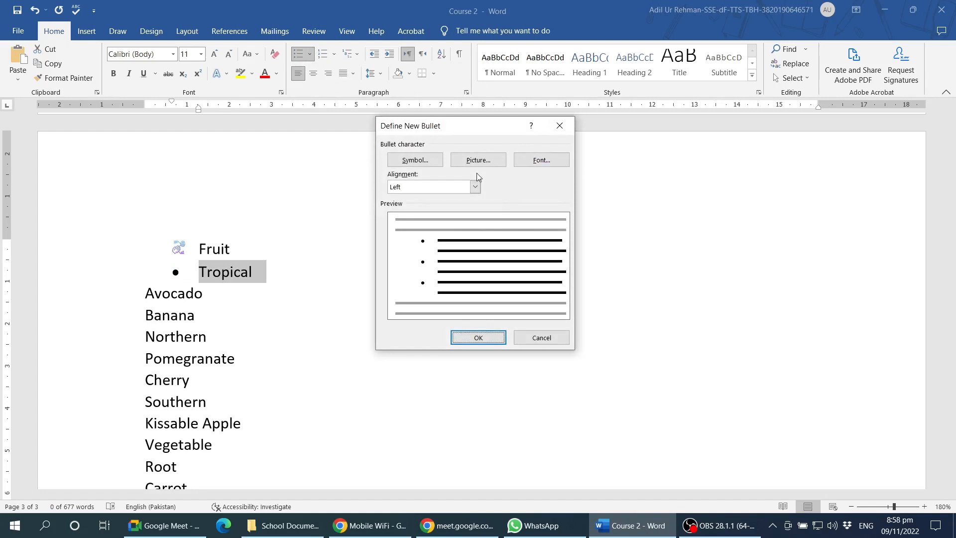
- Look at the font settings for the Tropical line's bullet beside its preview, leaving them as they are
left_click(529, 160)
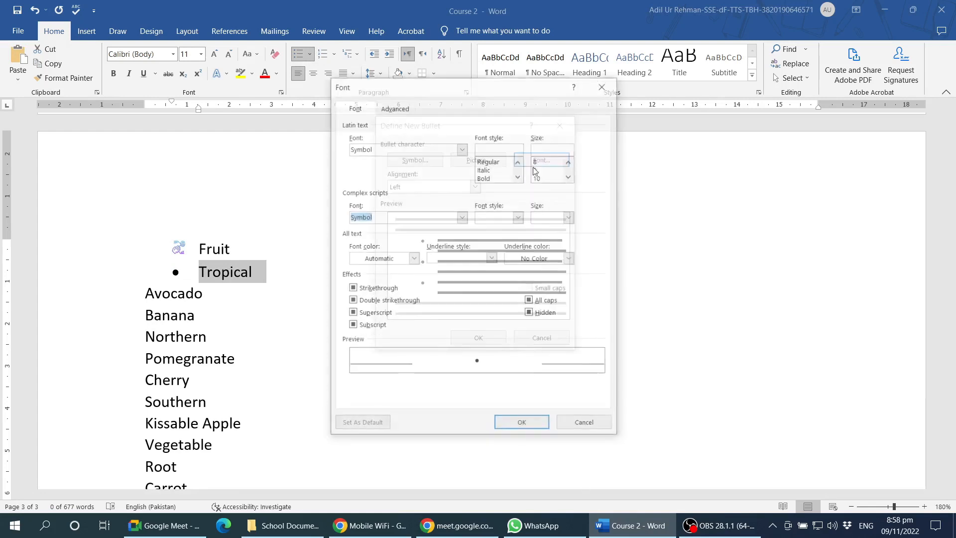
left_click_drag(466, 90, 741, 72)
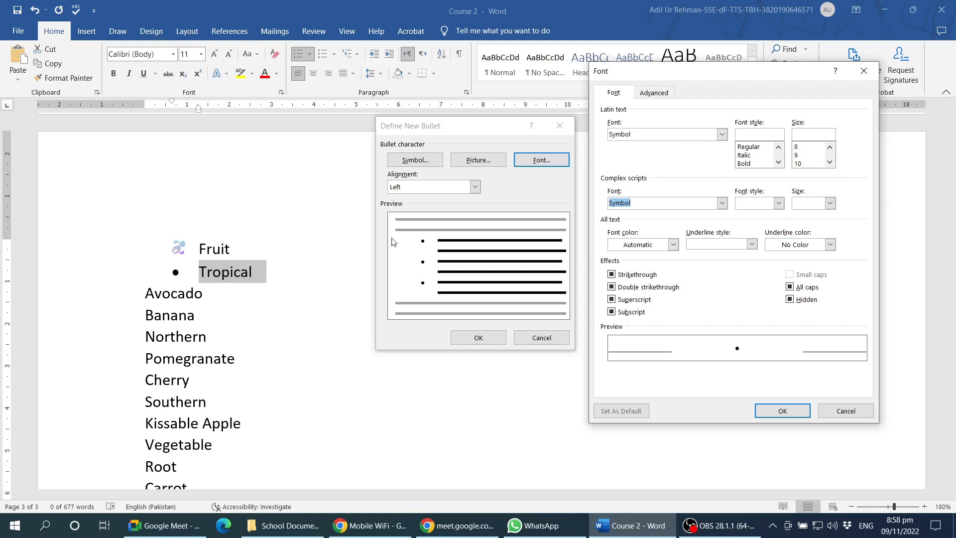
left_click(846, 411)
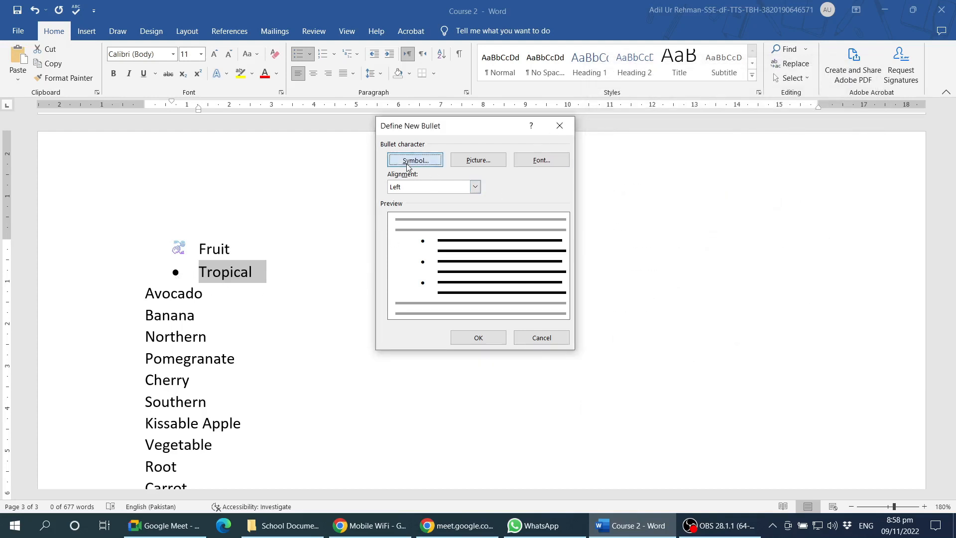
- Bring up the symbol choices for the Tropical line's bullet and look through the Symbol font's characters
left_click(407, 160)
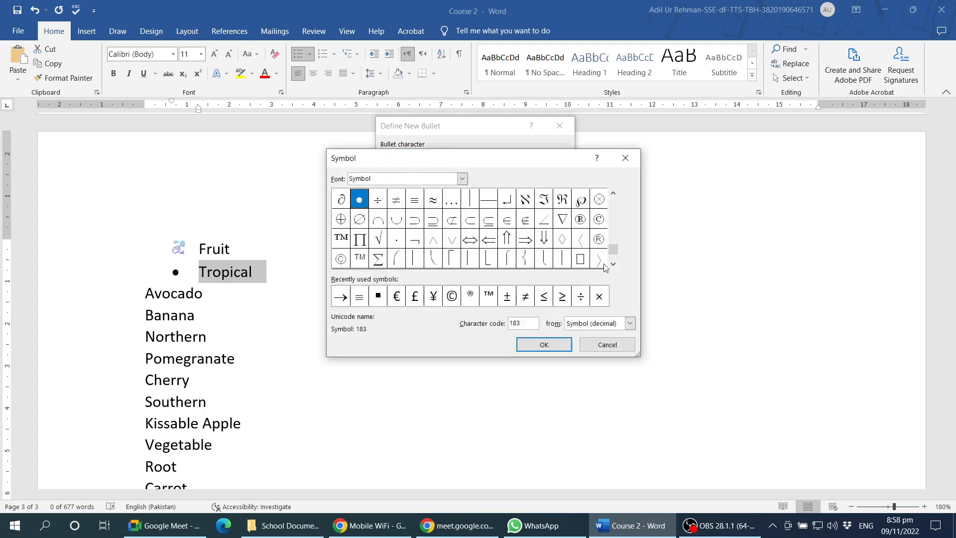
left_click_drag(386, 178, 335, 182)
left_click(614, 263)
left_click_drag(615, 261, 619, 205)
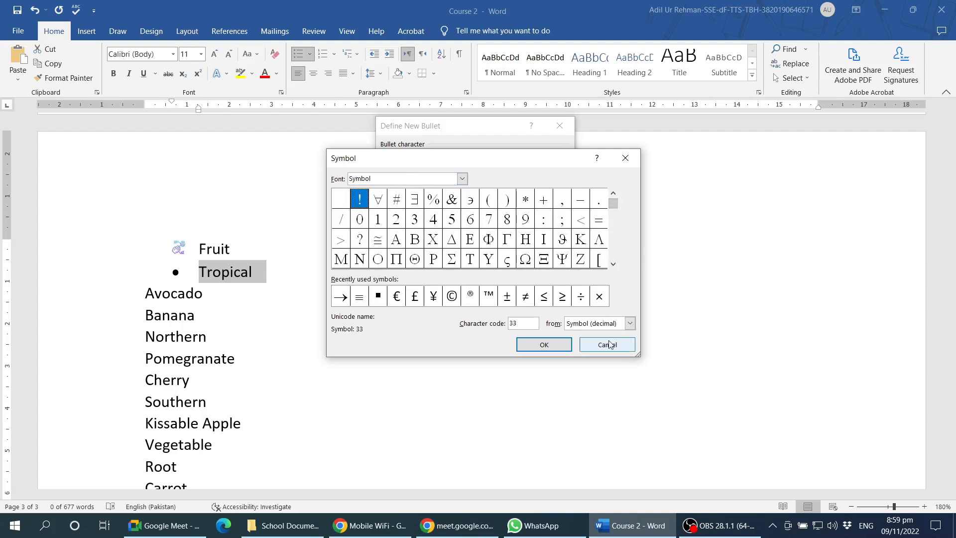
- Browse the available symbol fonts from end to start and switch to (normal text)
left_click(388, 182)
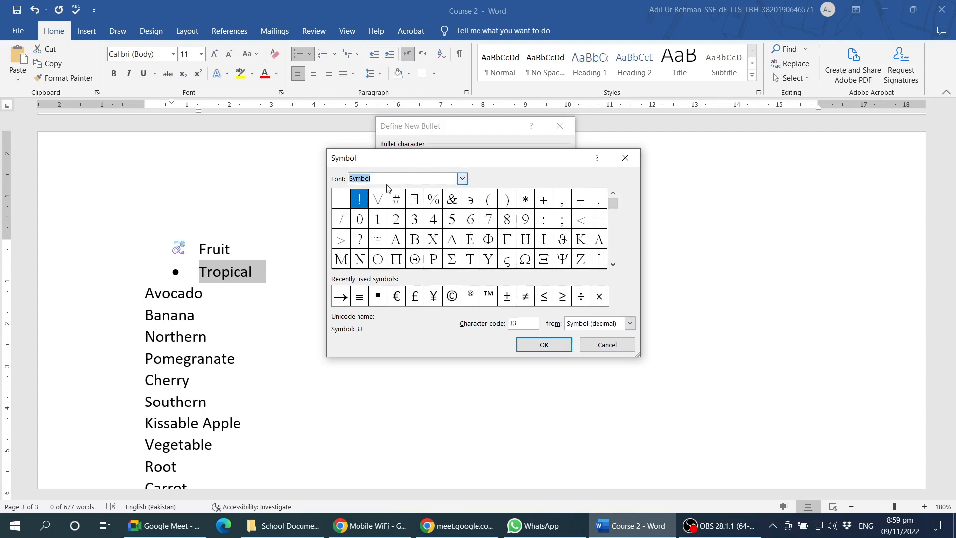
left_click(462, 180)
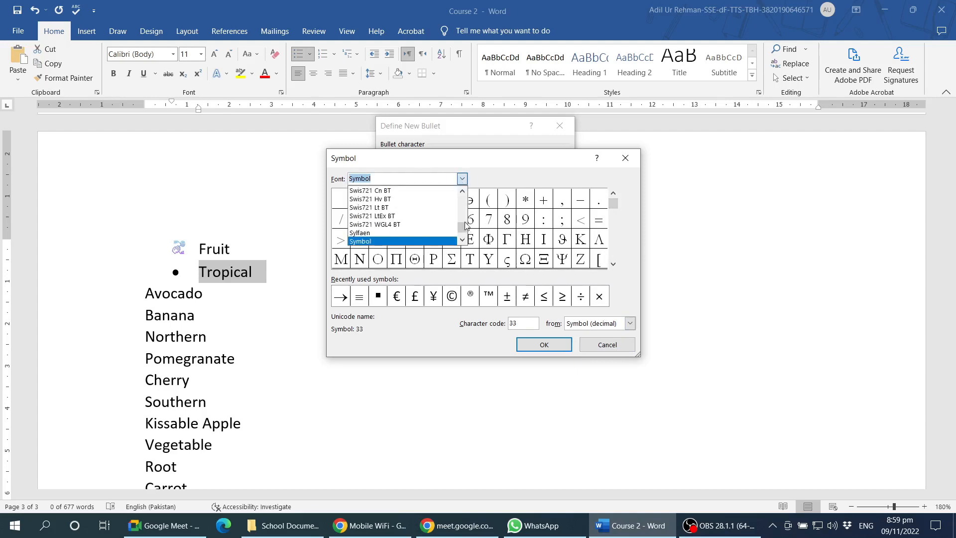
mouse_move(464, 235)
left_mouse_down()
mouse_move(466, 203)
mouse_move(465, 235)
left_mouse_up()
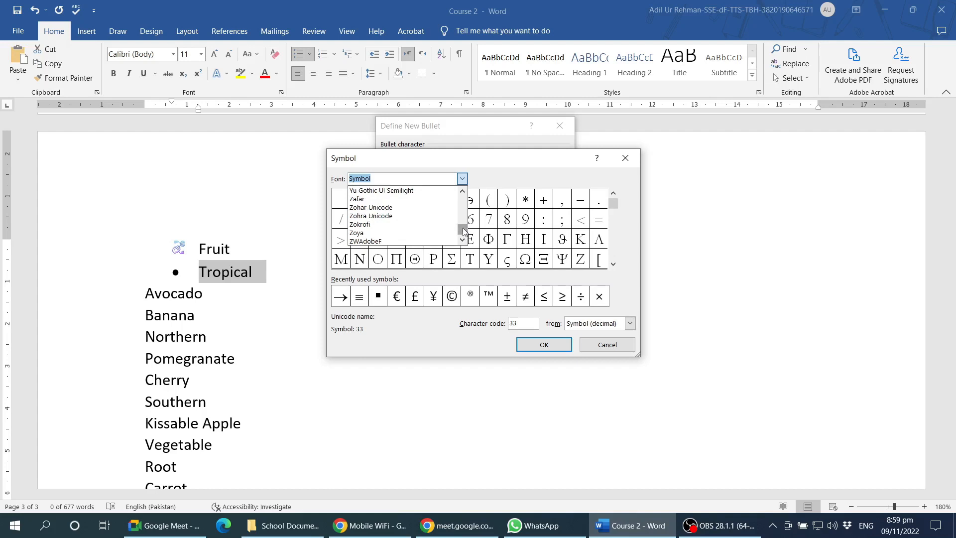
left_click_drag(464, 230, 463, 200)
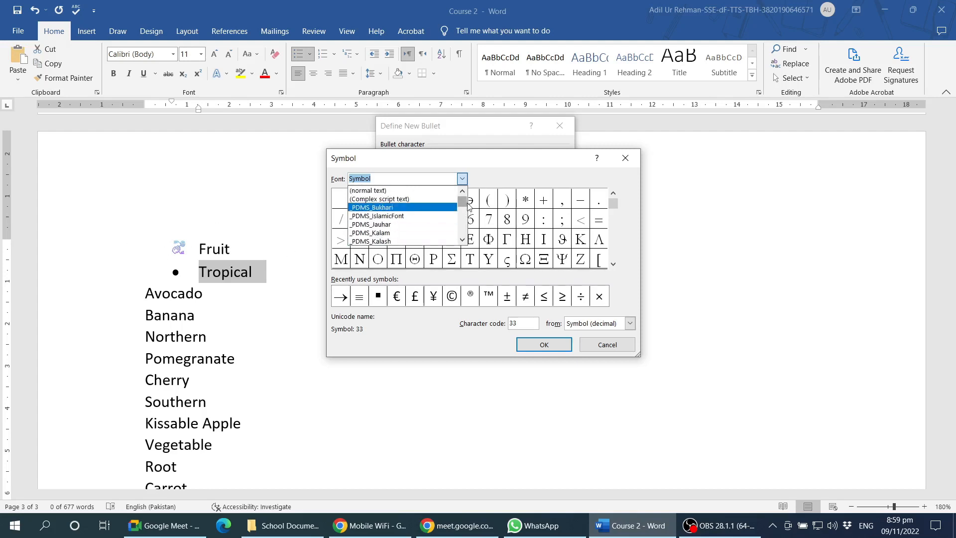
left_click(428, 189)
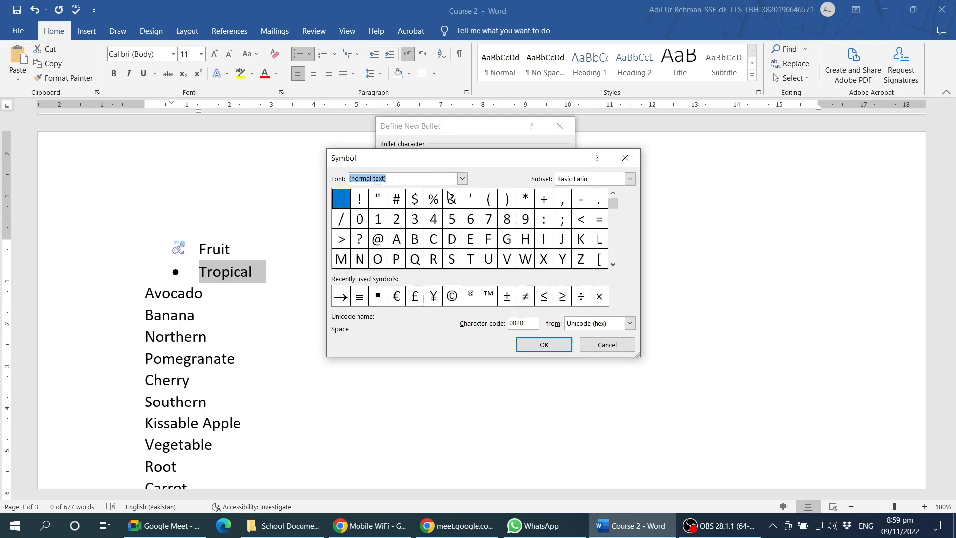
- Switch the symbol font for the Tropical line's bullet to Webdings
type("webd")
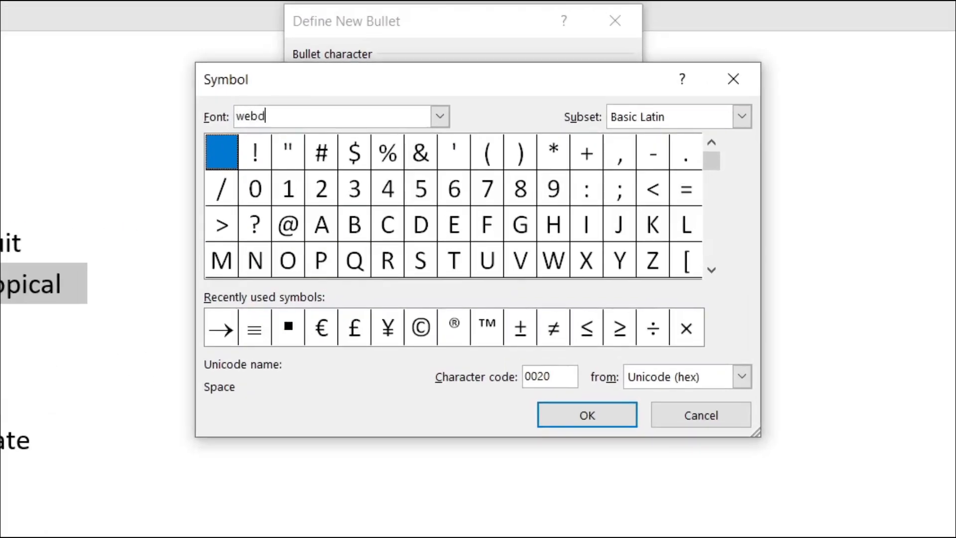
type("in")
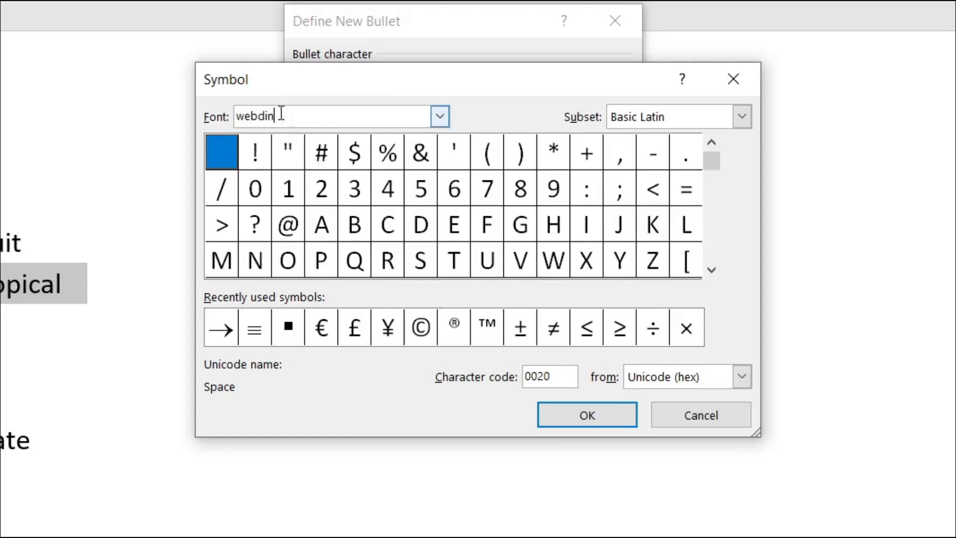
left_click(440, 117)
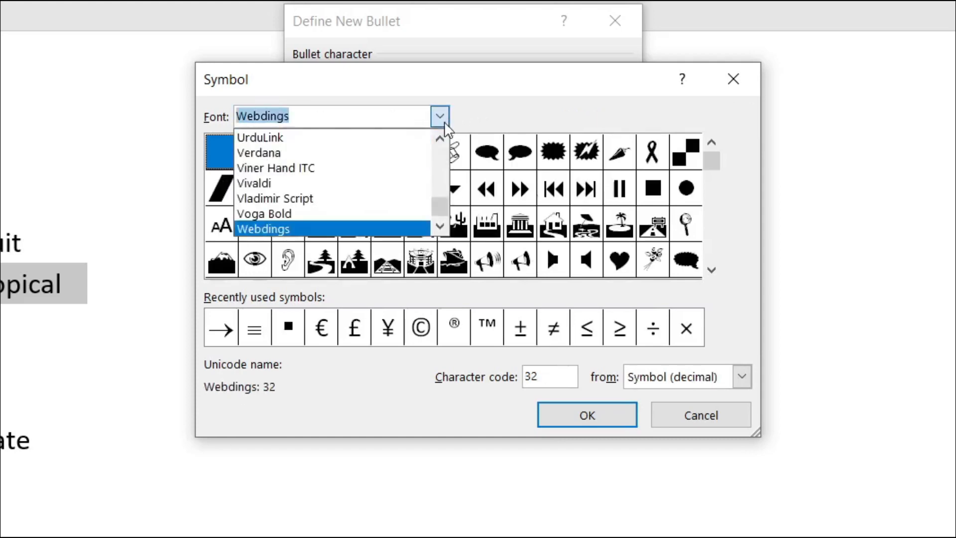
left_click(285, 229)
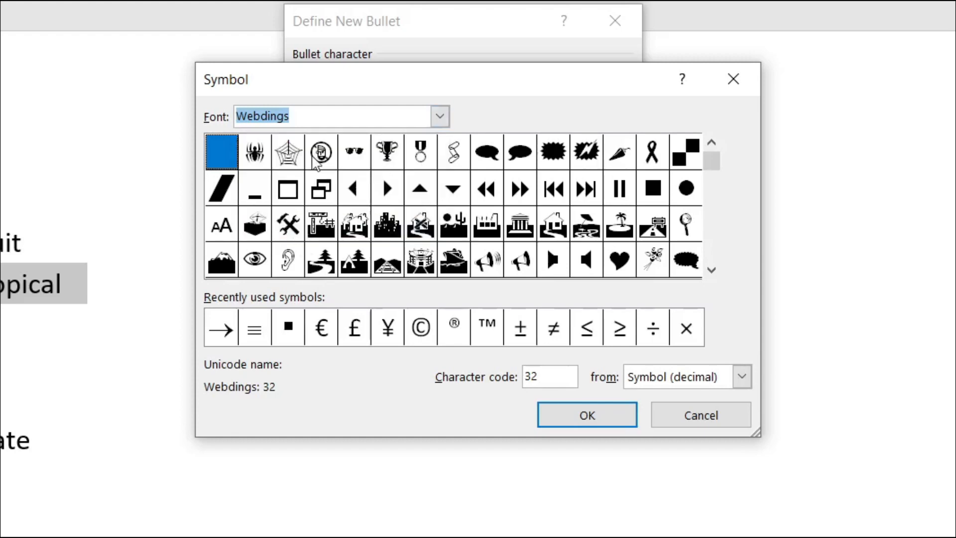
- Try several Webdings characters as bullet candidates, including the spider, spider web, trophy and speech bubble
left_click(260, 151)
left_click(288, 150)
left_click(321, 152)
left_click(387, 150)
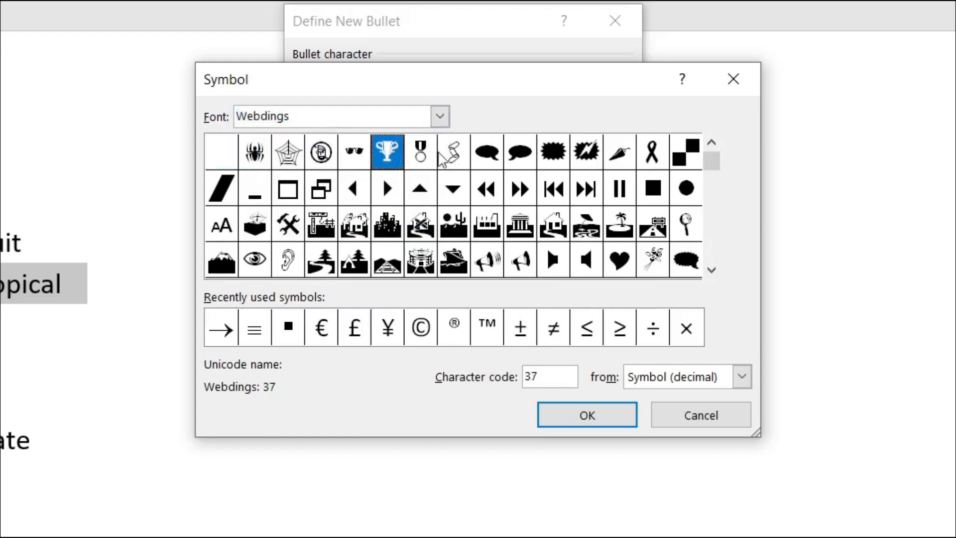
left_click(521, 151)
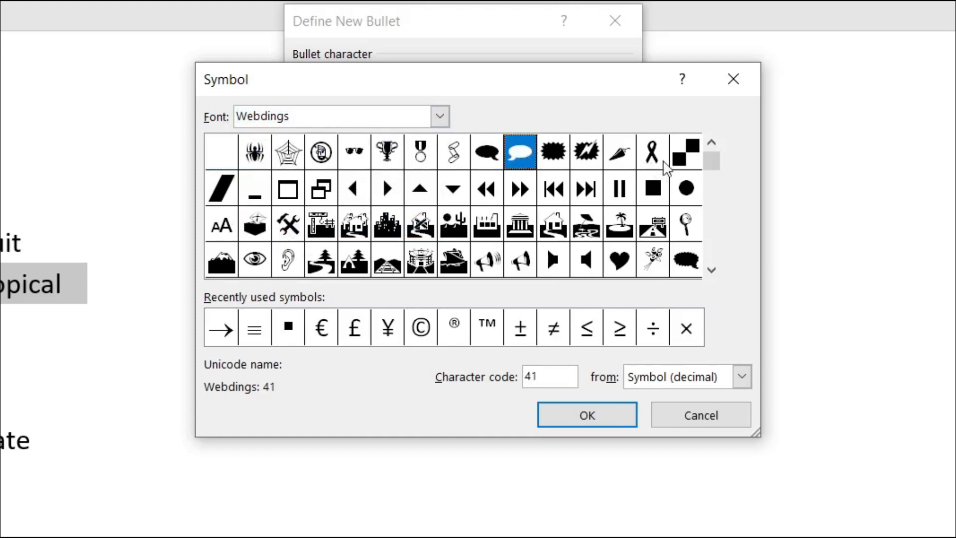
- Look through the Webdings characters all the way to the end of the set
left_click(711, 270)
left_click(711, 270)
left_click(711, 270)
left_click(711, 269)
left_click(711, 270)
left_click(711, 269)
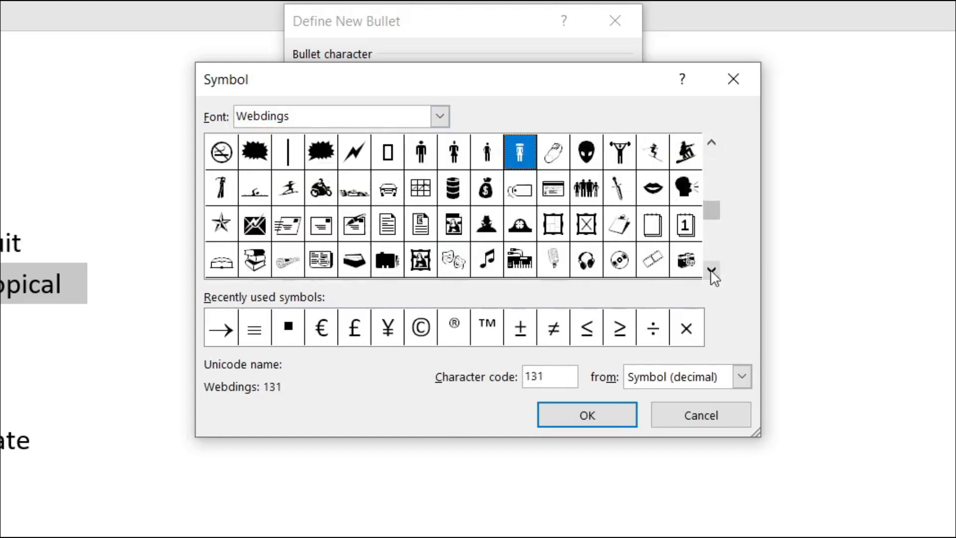
left_click(712, 270)
left_click(711, 270)
left_click(711, 270)
left_click(712, 272)
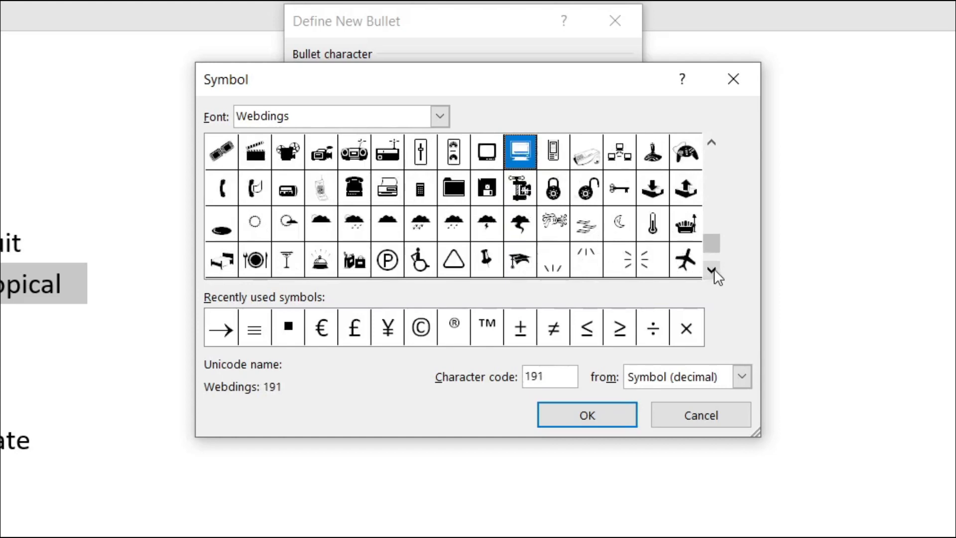
left_click(712, 272)
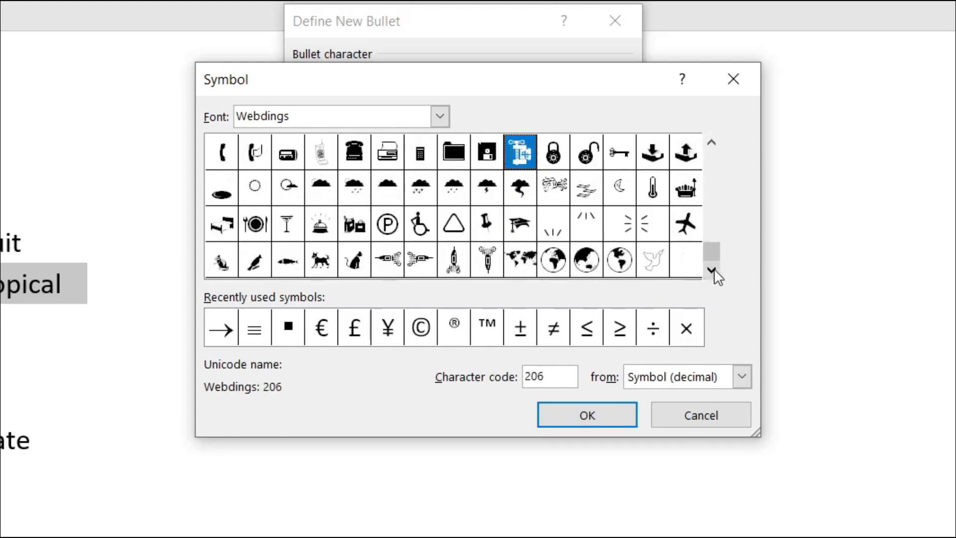
- Go back through the Webdings characters to the beginning of the set
left_click(712, 143)
left_click(712, 143)
left_click(712, 143)
left_click(712, 143)
left_click(712, 143)
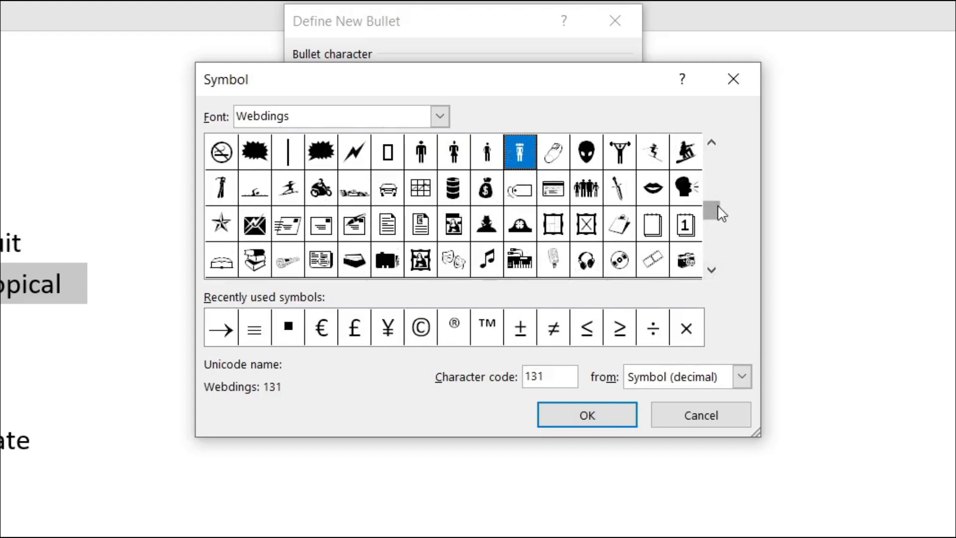
left_click(711, 145)
left_click(711, 145)
left_click(711, 145)
left_click(711, 144)
left_click(711, 144)
left_click(711, 144)
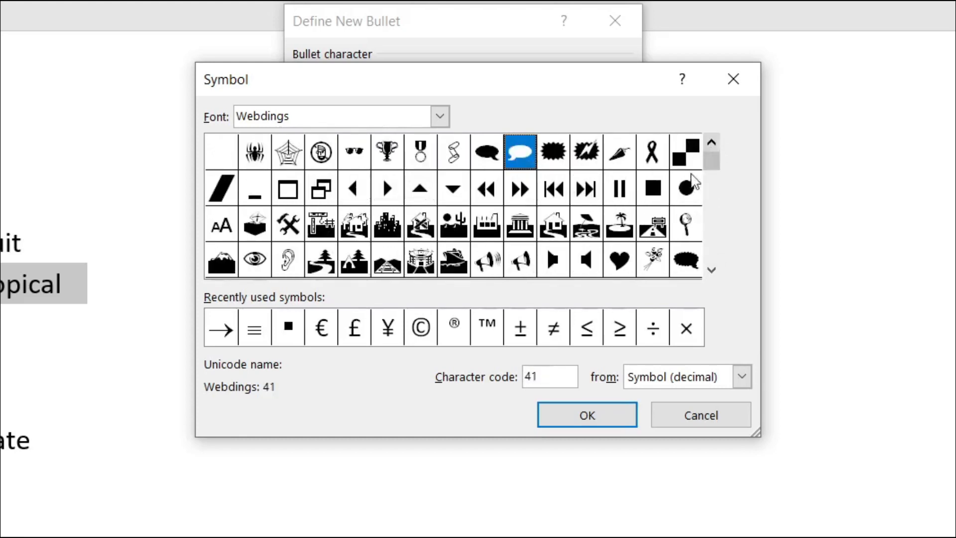
- Browse the middle of the Webdings set and try the telephone receiver (code 197) and envelope (code 155) characters
left_click(711, 270)
left_click(711, 270)
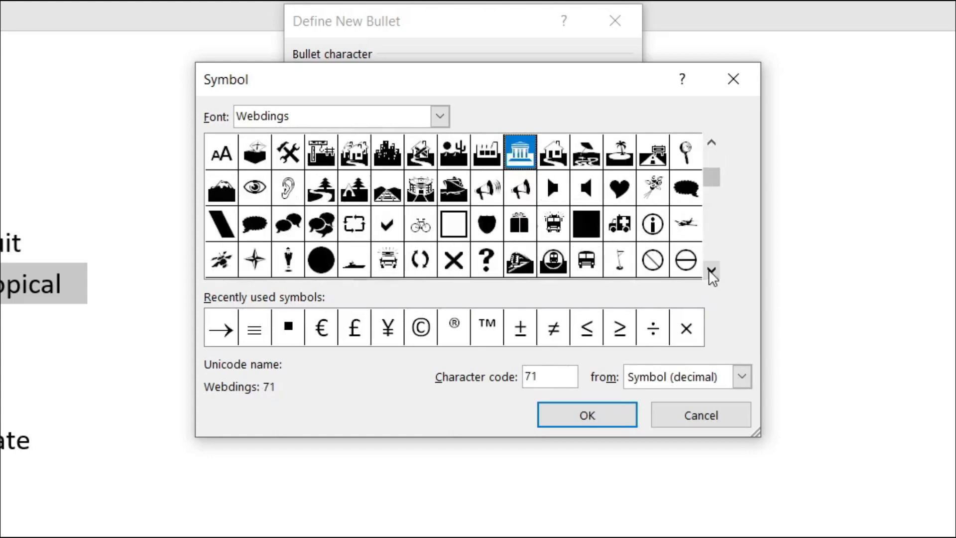
left_click(711, 270)
left_click(711, 270)
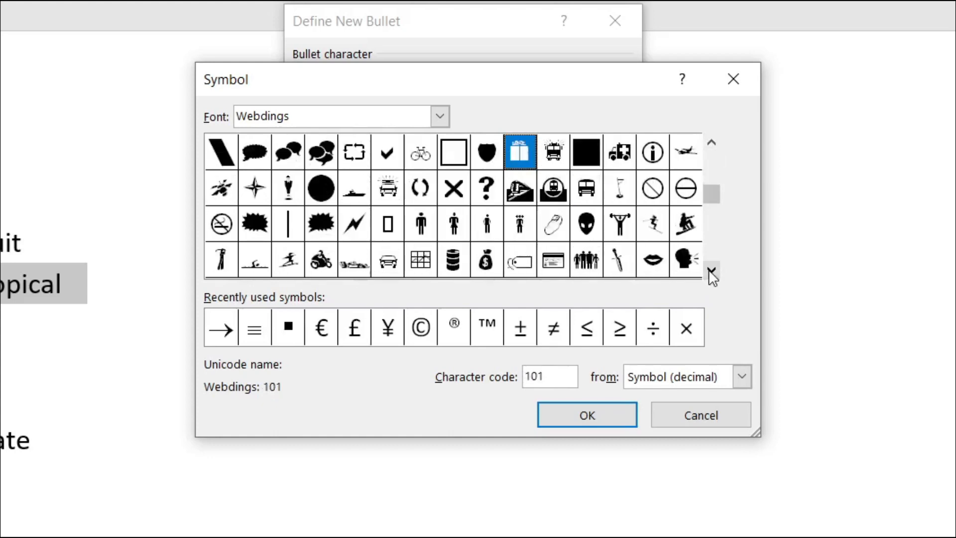
left_click(711, 270)
left_click(711, 270)
left_click(711, 270)
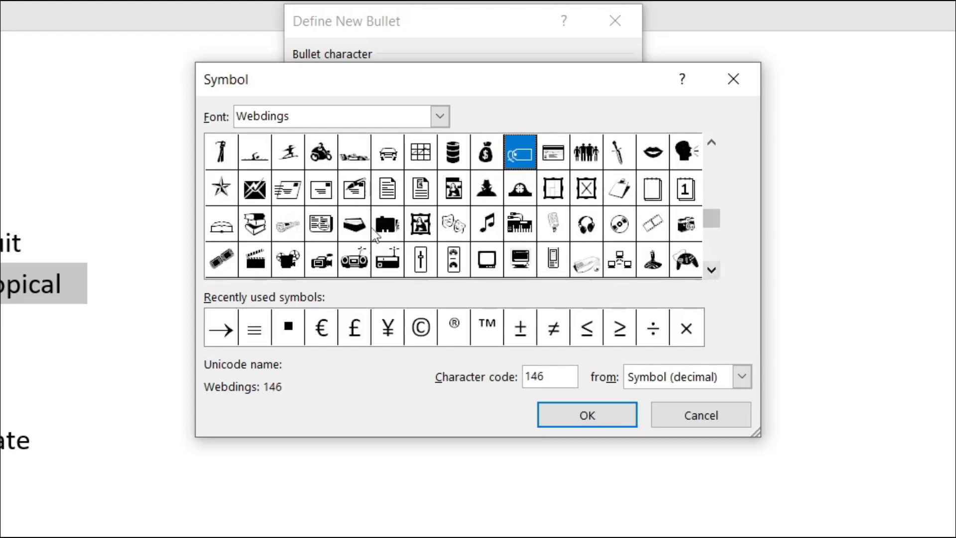
left_click(711, 270)
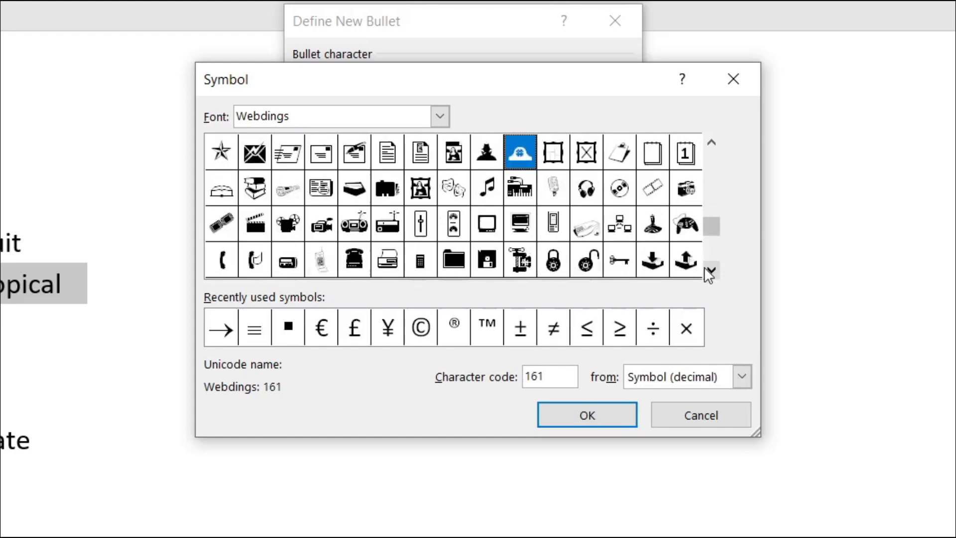
left_click(233, 271)
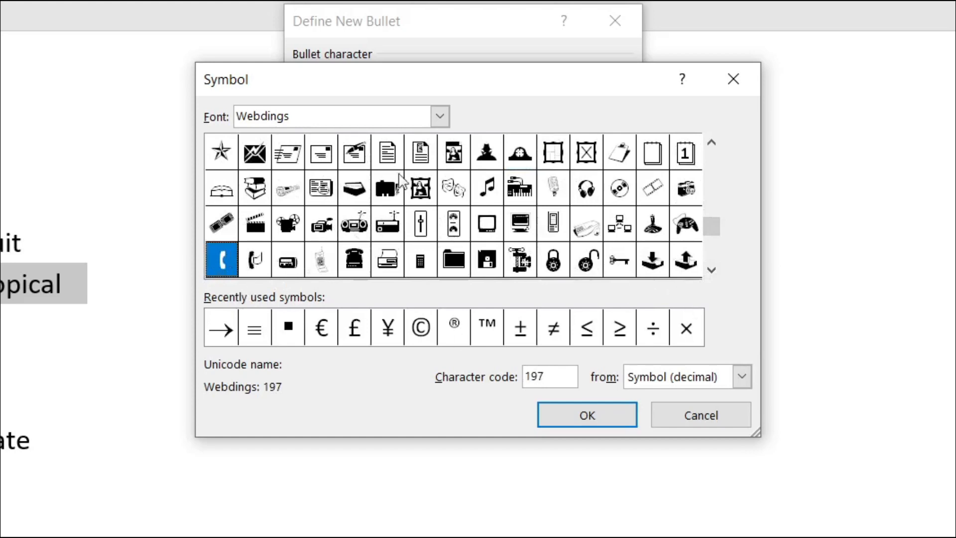
left_click(323, 151)
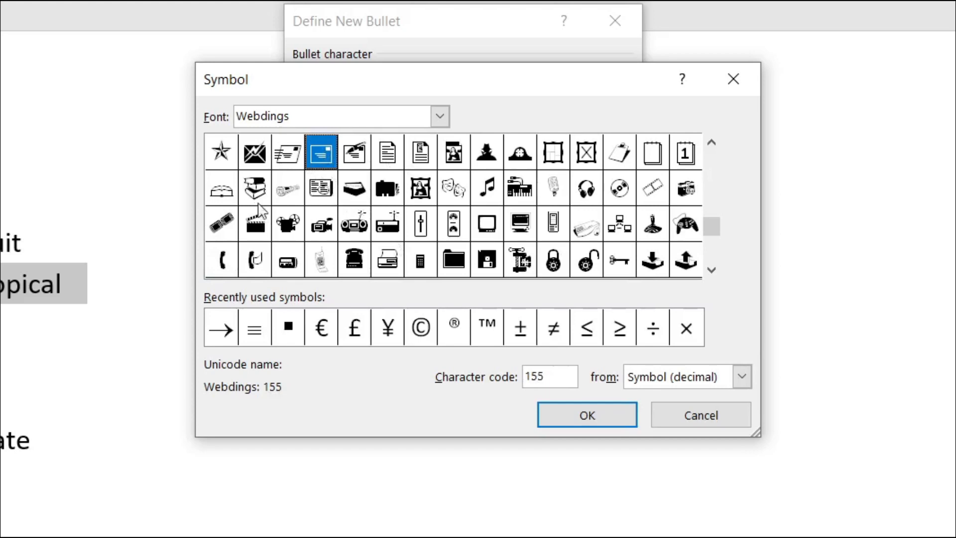
- Examine the remaining Webdings characters, from the people and vehicles to the animals and globes
left_click(712, 143)
left_click(711, 143)
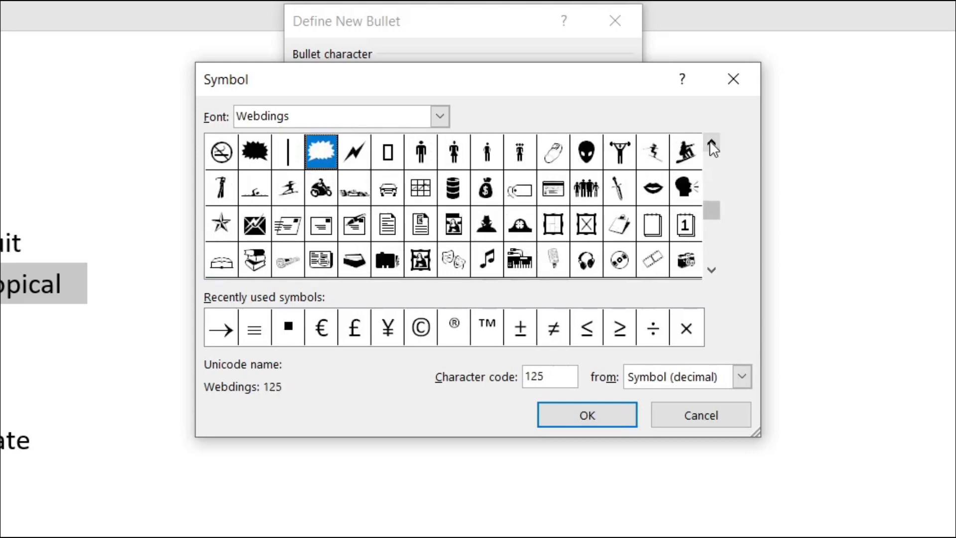
left_click(712, 269)
left_click(712, 269)
left_click(711, 269)
left_click(712, 269)
left_click(712, 269)
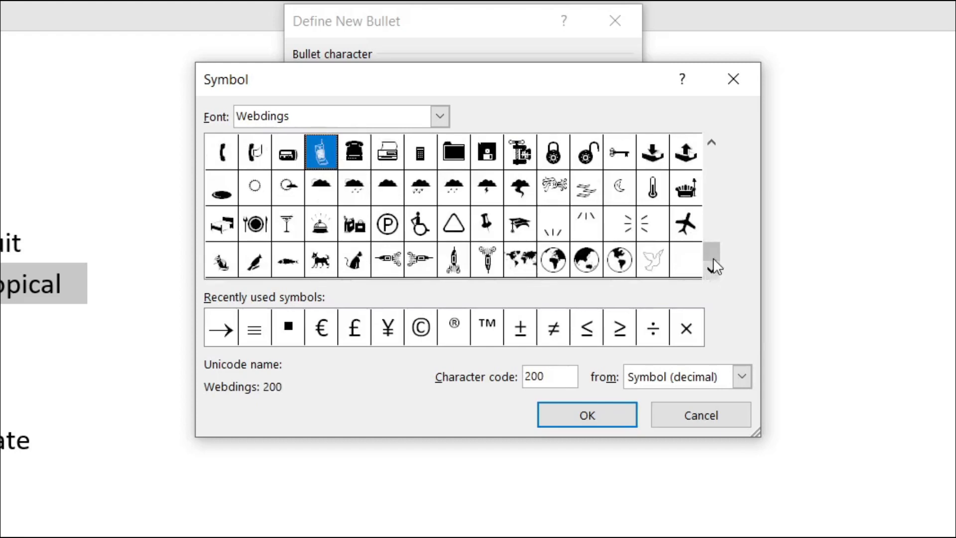
- Switch the symbol font from Webdings to Wingdings for the new bullet
left_click(320, 113)
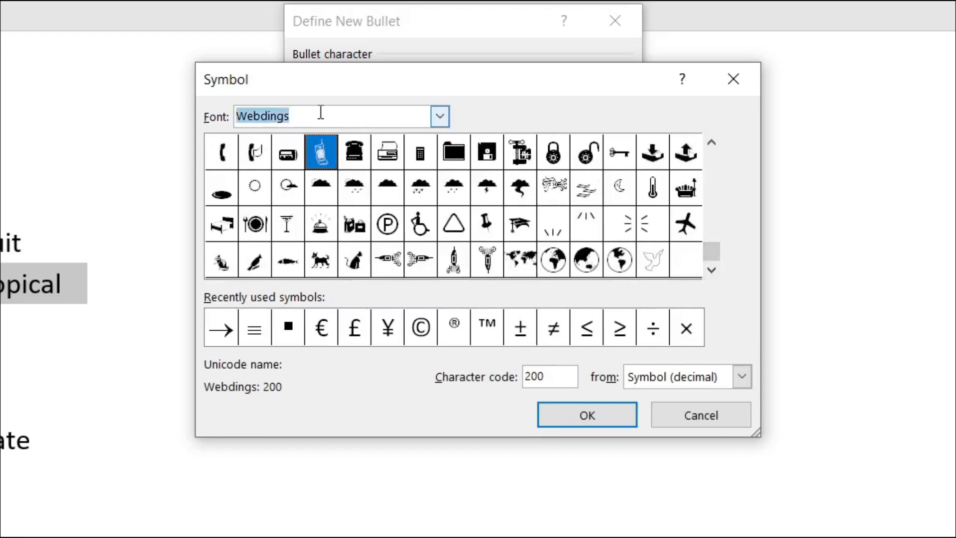
type("wi")
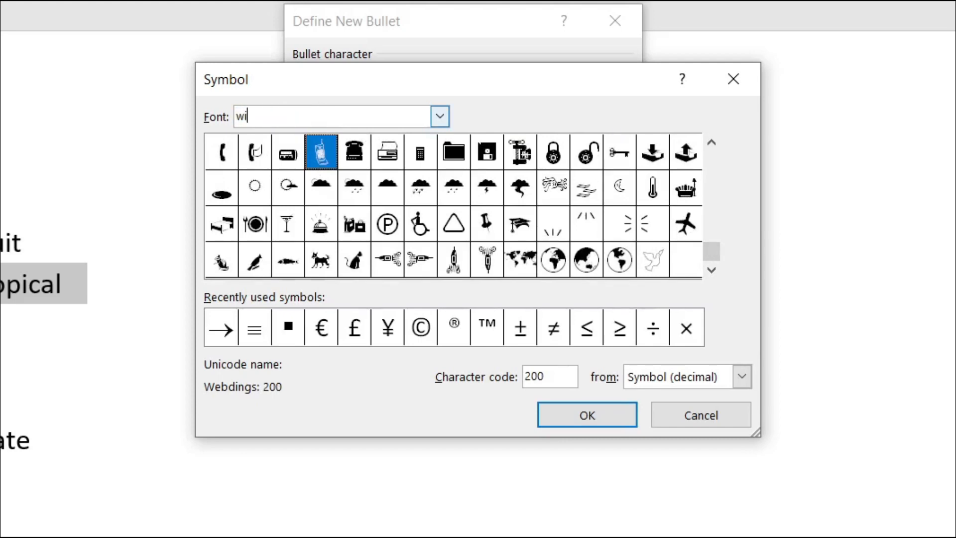
type("ng")
left_click(440, 117)
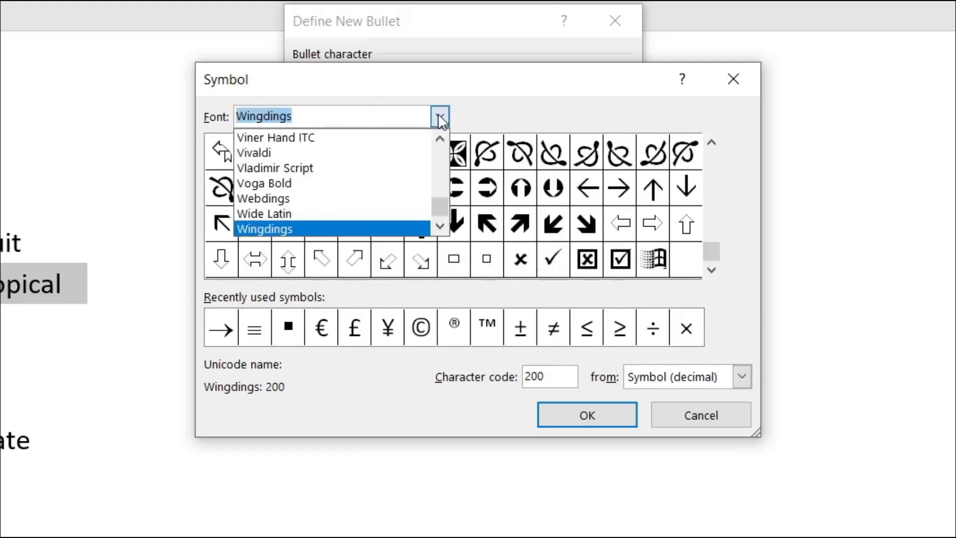
left_click(440, 227)
left_click(440, 227)
left_click(440, 227)
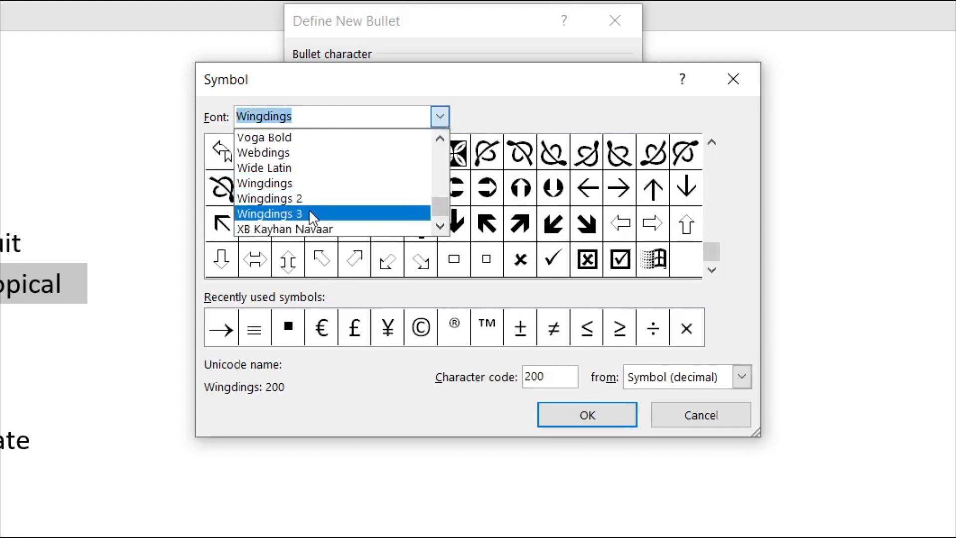
left_click(273, 185)
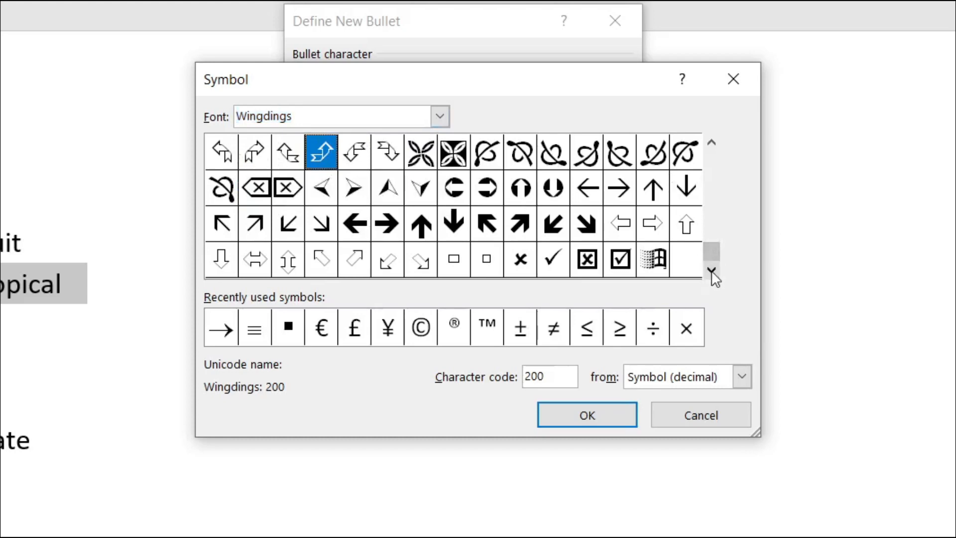
- Look back through the Wingdings characters to the beginning of the set
left_click(711, 143)
left_click(712, 143)
left_click(711, 144)
left_click(711, 144)
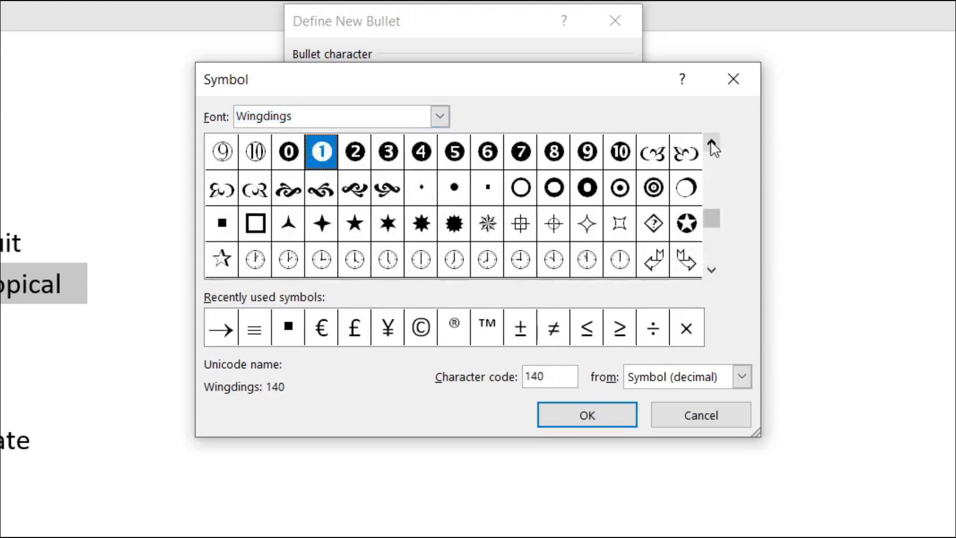
left_click(712, 145)
left_click(711, 145)
left_click(711, 145)
left_click(711, 144)
left_click(711, 145)
left_click(712, 143)
left_click(712, 144)
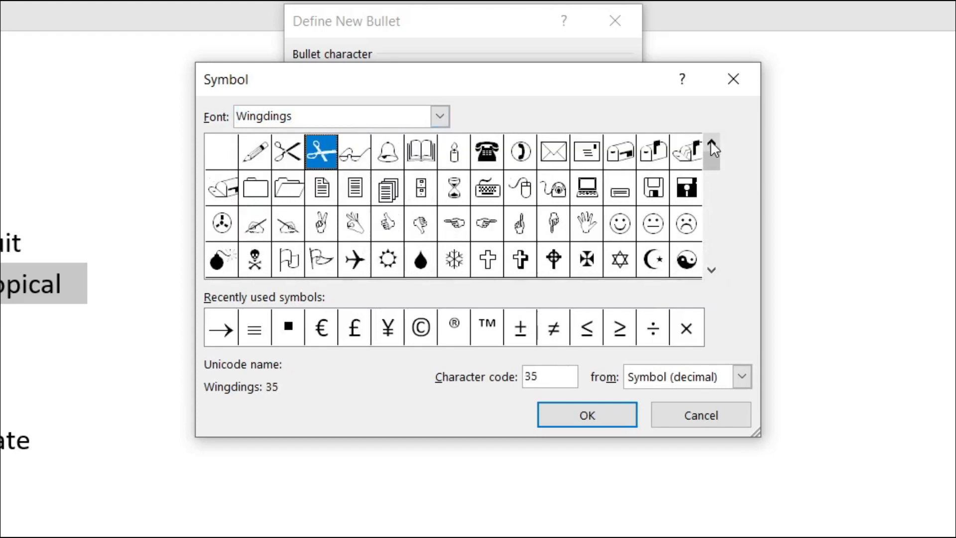
- Try Wingdings characters such as the writing hand (63), pointing hand (70), envelope (42), telephone (40), computer (58) and mouse (56)
left_click(253, 230)
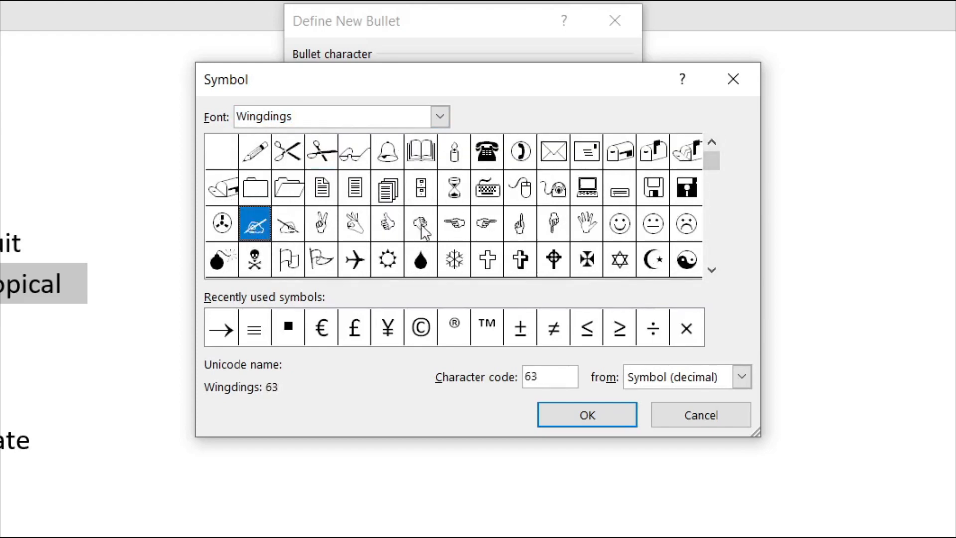
left_click(454, 224)
left_click(489, 223)
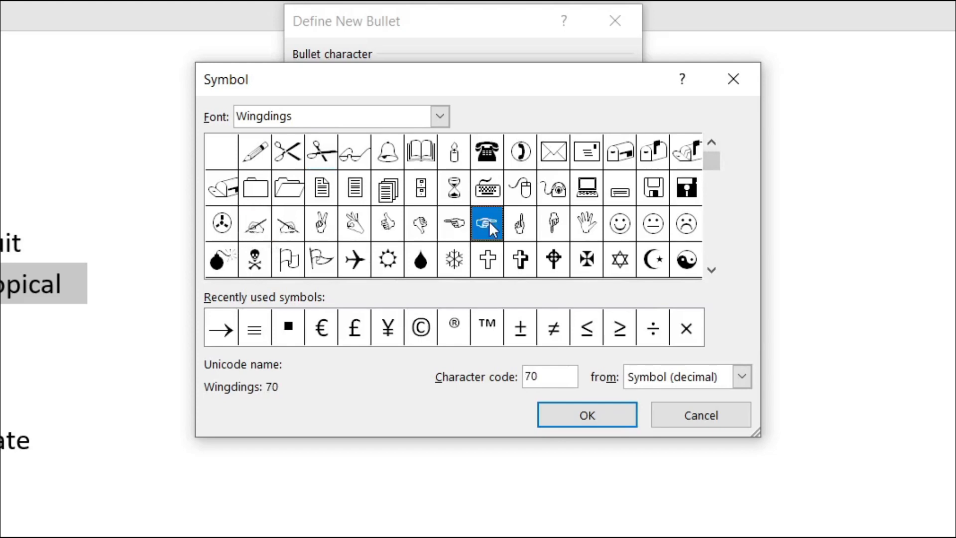
left_click(557, 151)
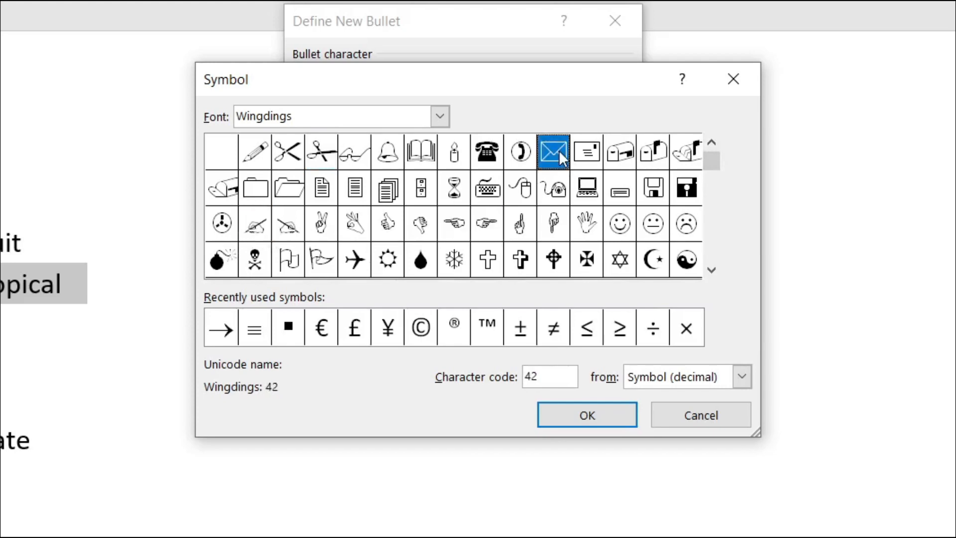
left_click(521, 155)
left_click(482, 164)
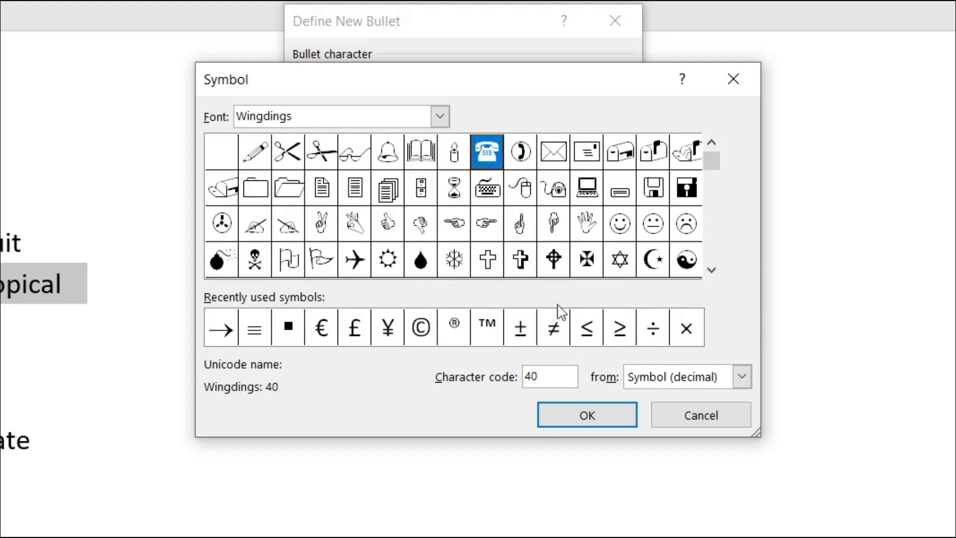
left_click(595, 192)
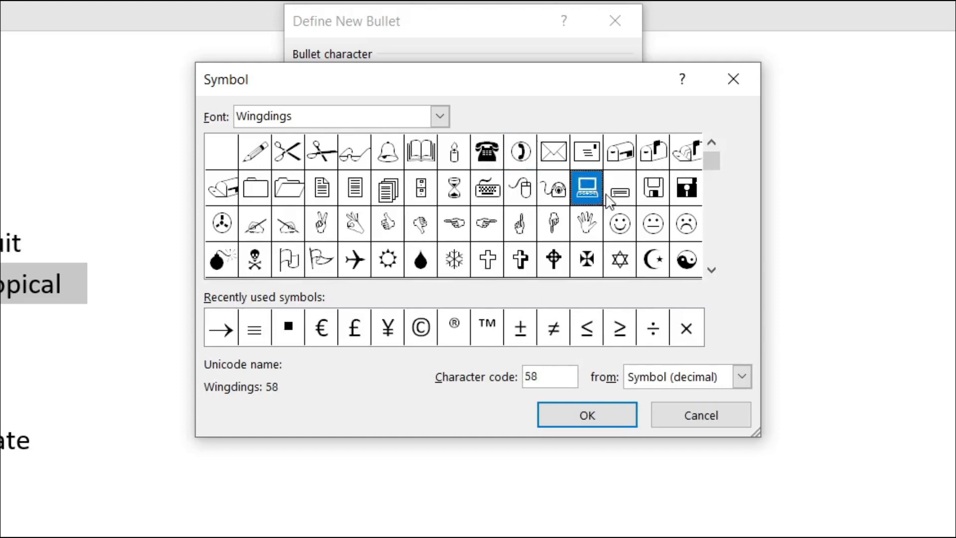
left_click(522, 199)
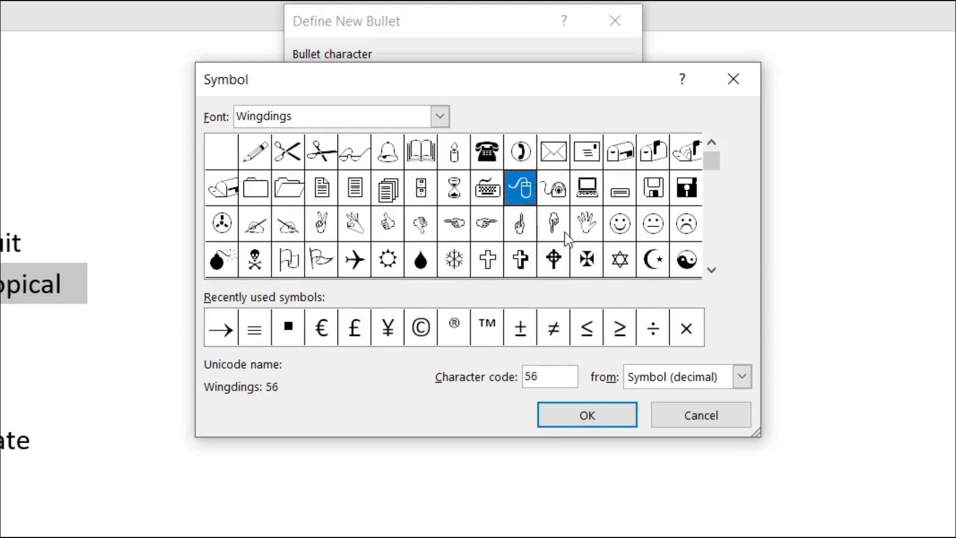
- Switch the symbol font to Wingdings 2 and try its cross and check mark (code 80) characters
left_click(439, 117)
left_click(271, 198)
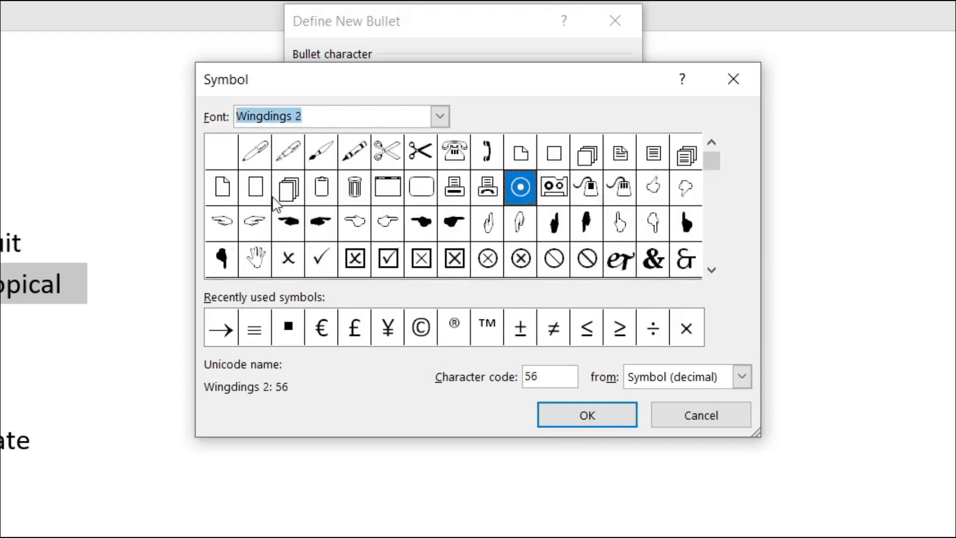
left_click(712, 270)
left_click(711, 270)
left_click(325, 192)
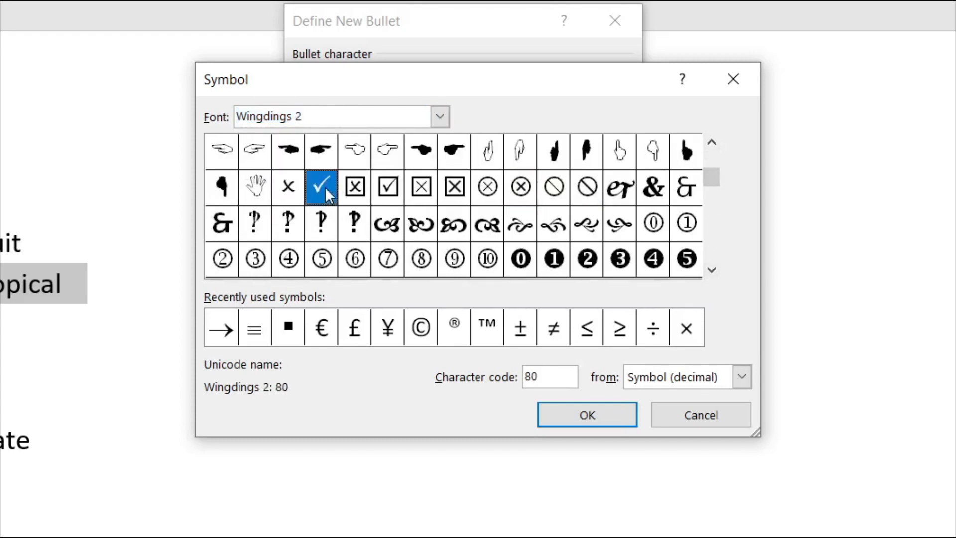
left_click(284, 190)
left_click(331, 191)
- Look through the further Wingdings 2 characters down to the diamonds, polygons, crosses and asterisks
left_click(711, 269)
left_click(712, 269)
left_click(712, 269)
left_click(712, 269)
left_click(712, 269)
left_click(711, 270)
left_click(712, 269)
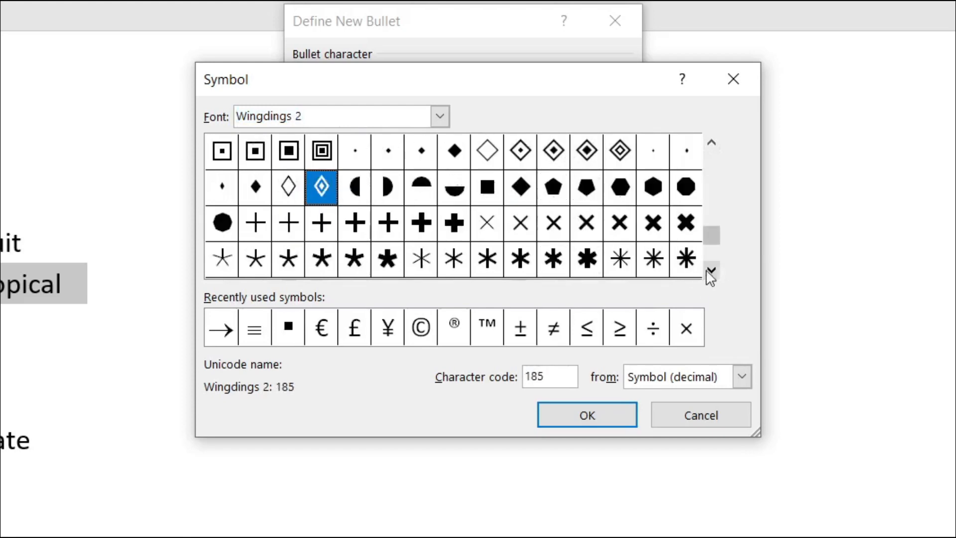
- Switch the symbol font to Wingdings 3 and show the end of its character set
left_click(440, 116)
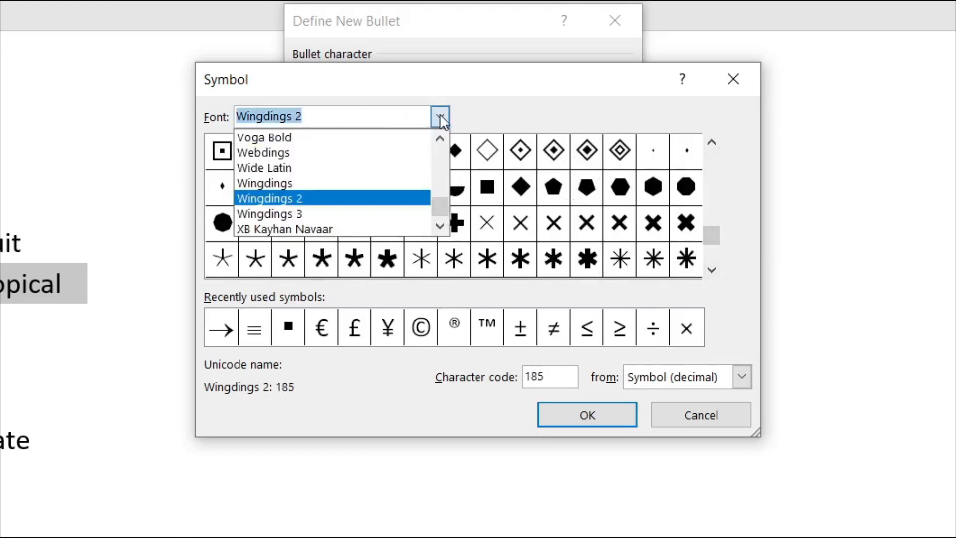
left_click(292, 214)
left_click(711, 269)
left_click(712, 270)
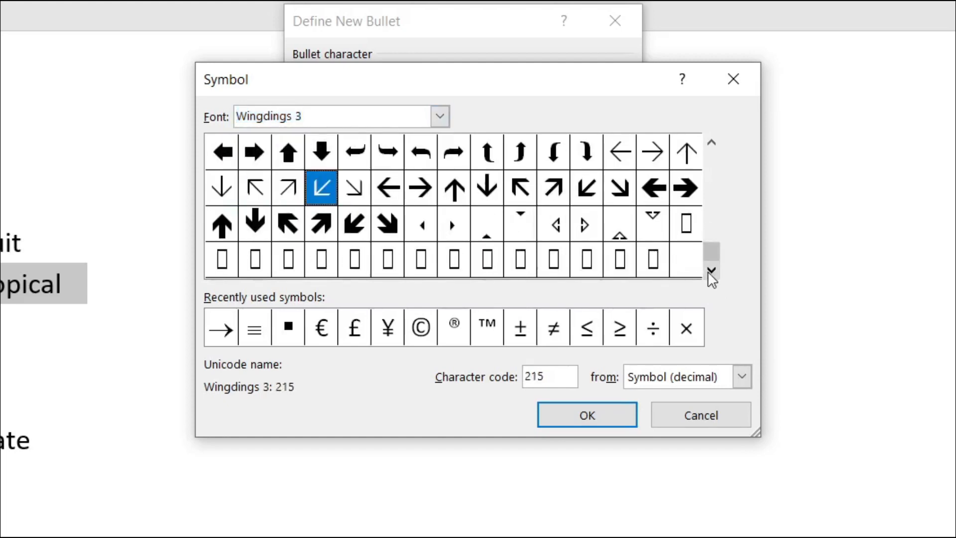
- Look back through the Wingdings 3 arrows and triangles to the beginning of the set
left_click(713, 143)
left_click(713, 143)
left_click(713, 143)
left_click(712, 143)
left_click(713, 143)
left_click(712, 143)
left_click(713, 142)
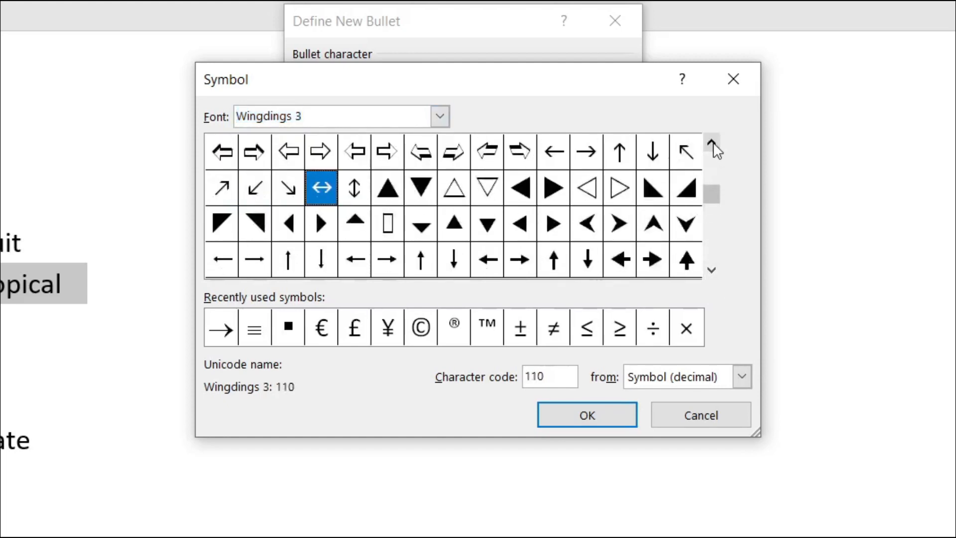
left_click(712, 143)
left_click(712, 142)
left_click(712, 142)
left_click(713, 143)
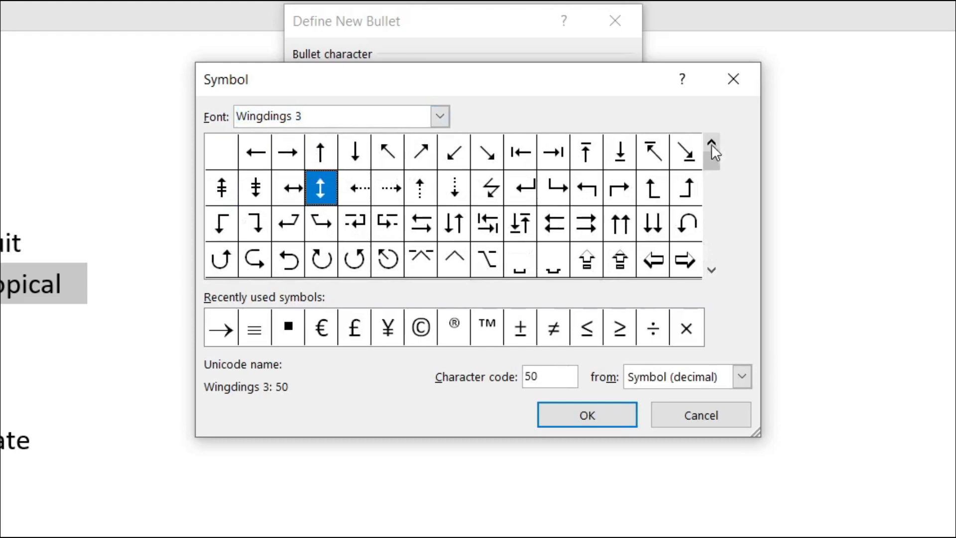
- Choose the small solid right-pointing triangle from Wingdings 3 and apply it as the bullet of the Tropical item
left_click(712, 270)
left_click(712, 269)
left_click(711, 270)
left_click(712, 269)
left_click(553, 188)
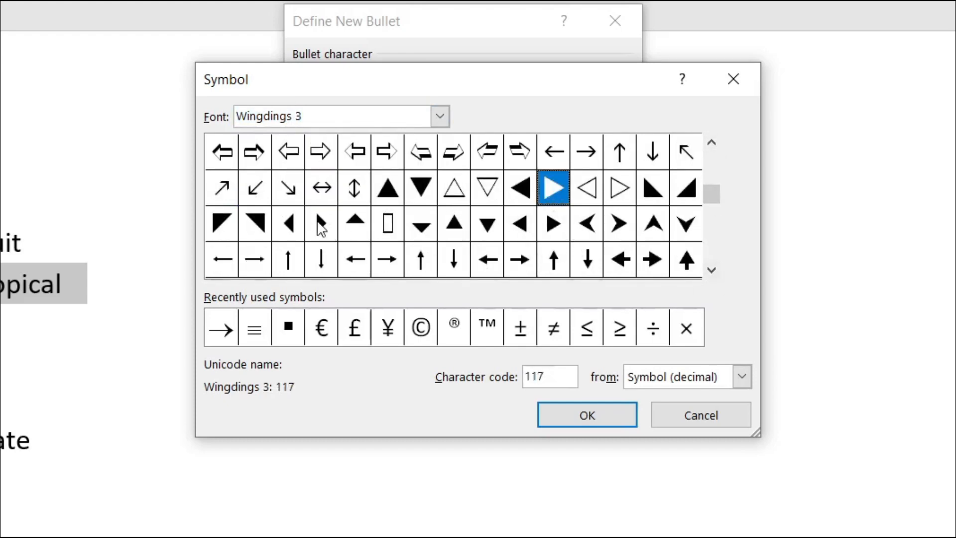
left_click(321, 223)
left_click(595, 423)
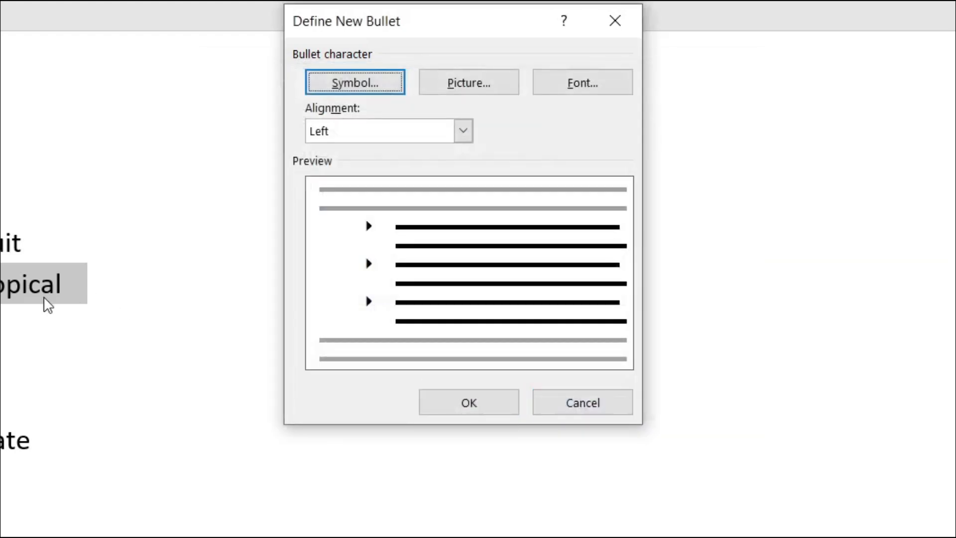
left_click(489, 405)
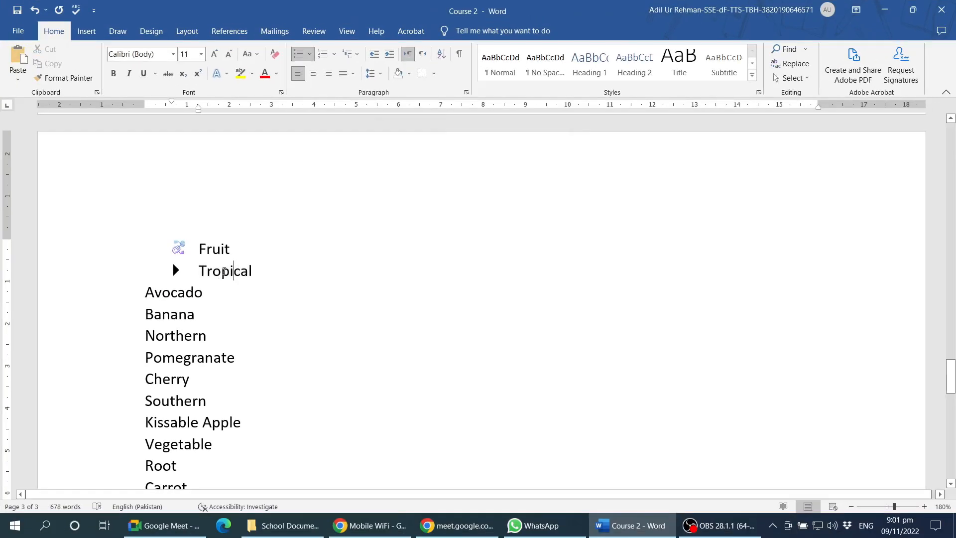
- Set the complex scripts font size of the Tropical item's bullet to 14 in a new bullet definition
triple_click(222, 276)
left_click(310, 55)
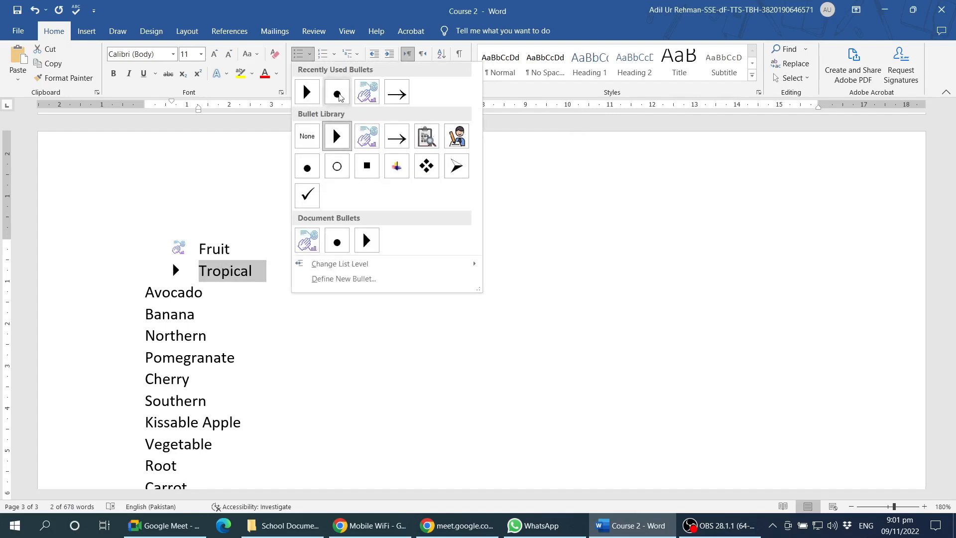
left_click(367, 282)
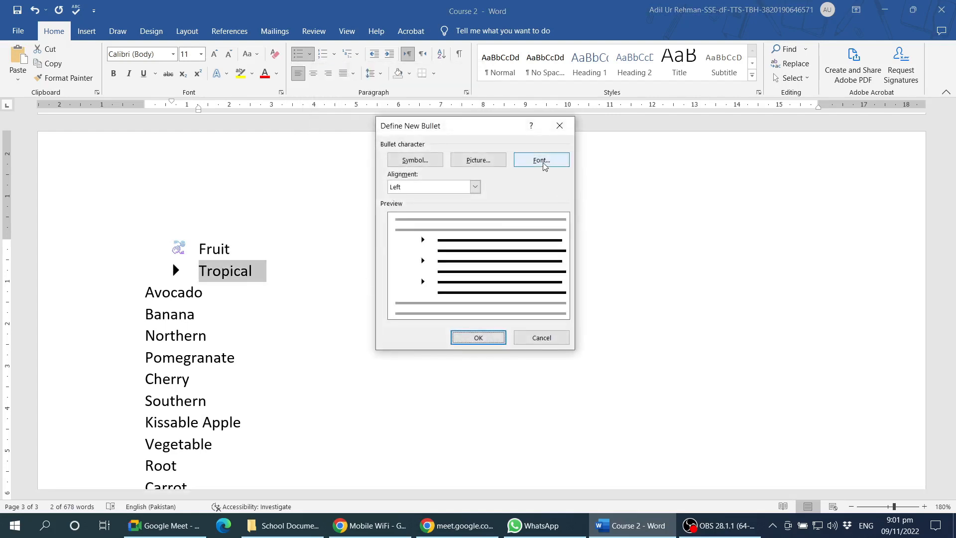
left_click(541, 160)
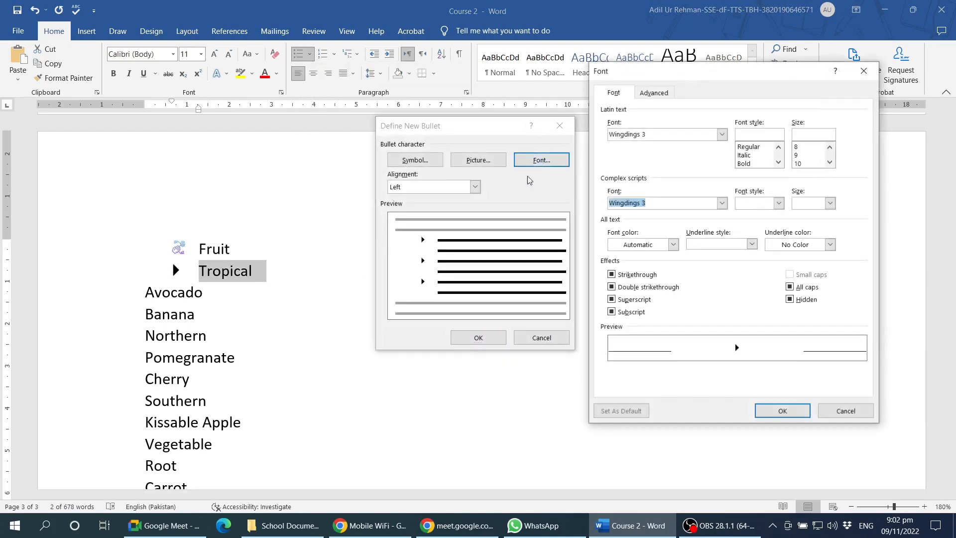
left_click_drag(727, 80, 716, 77)
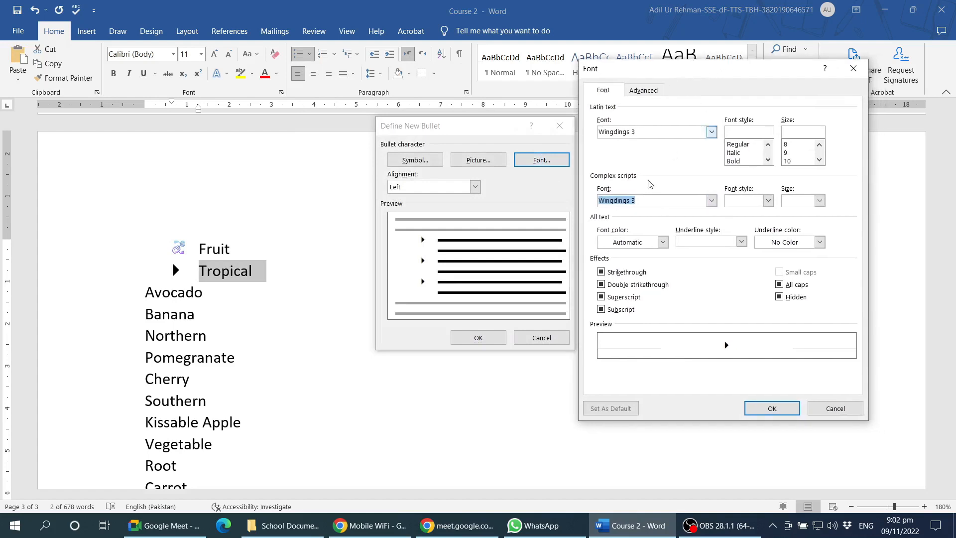
left_click(646, 201)
left_click_drag(653, 202, 597, 205)
left_click(819, 200)
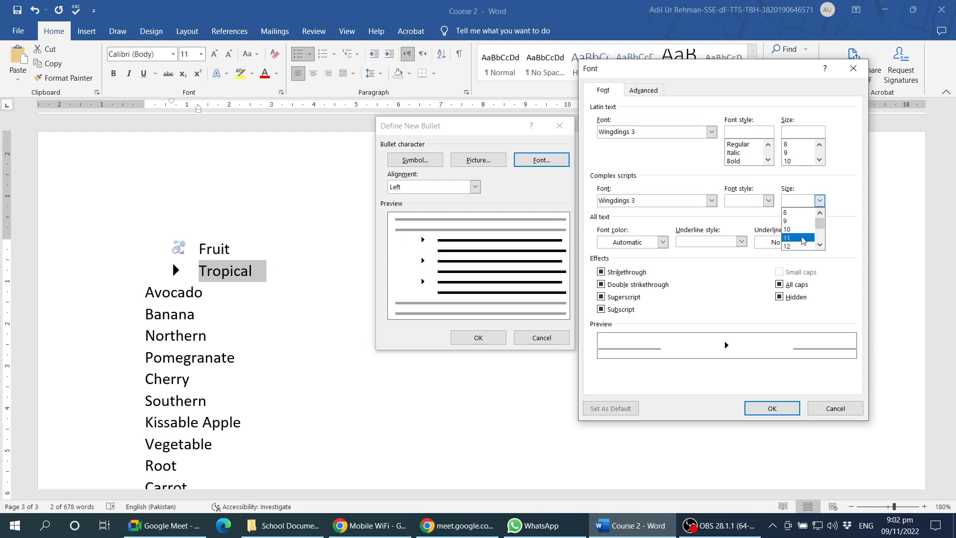
left_click(820, 244)
left_click(820, 245)
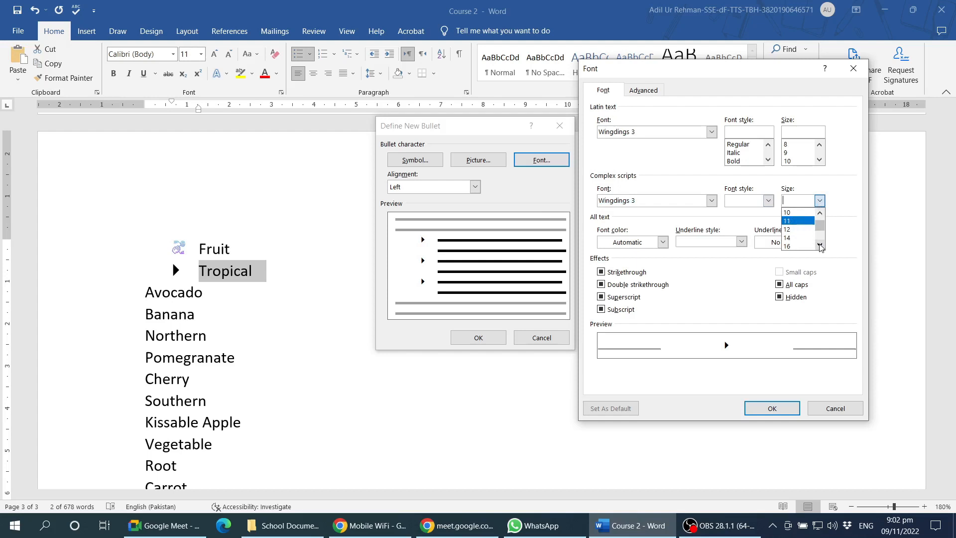
left_click(789, 238)
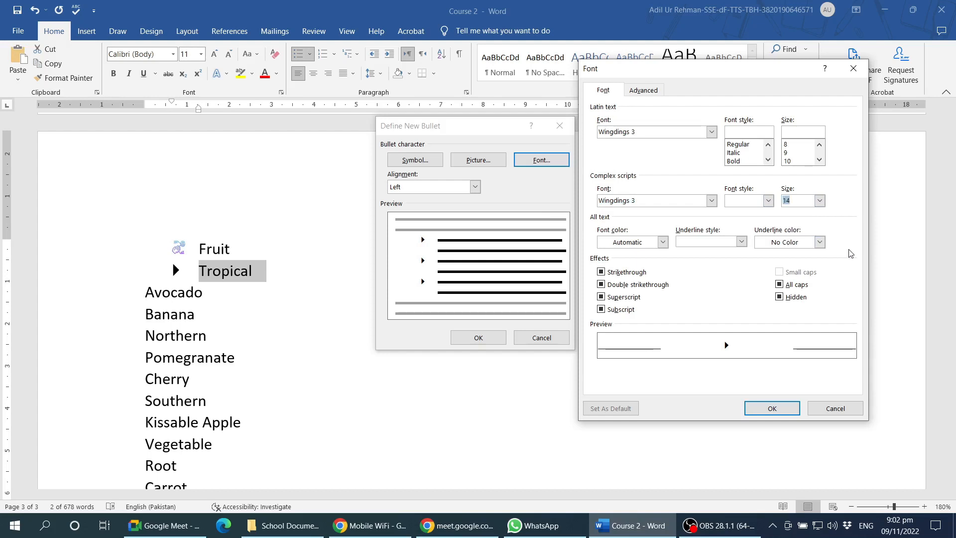
- Set the bullet's font color to the theme orange and apply the new bullet definition to the Tropical item
left_click(663, 243)
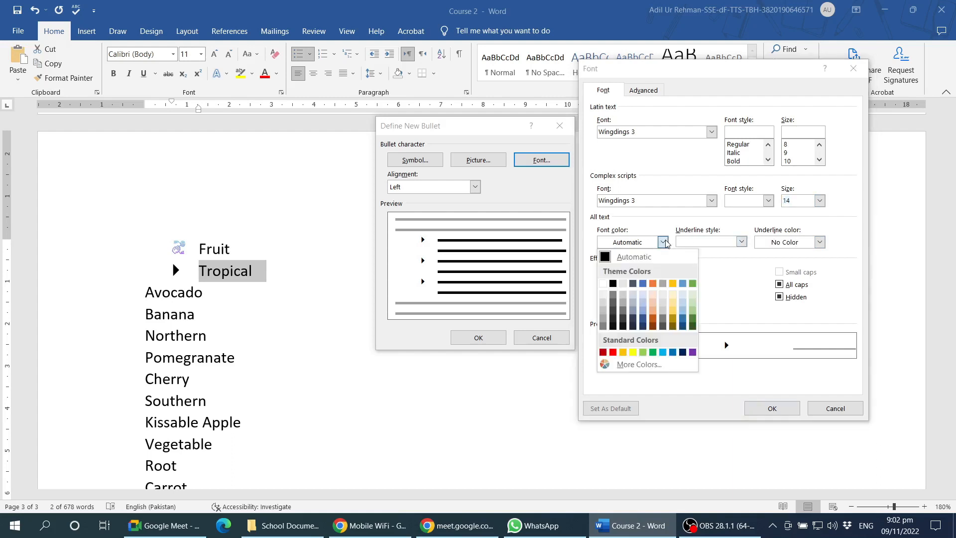
left_click(653, 284)
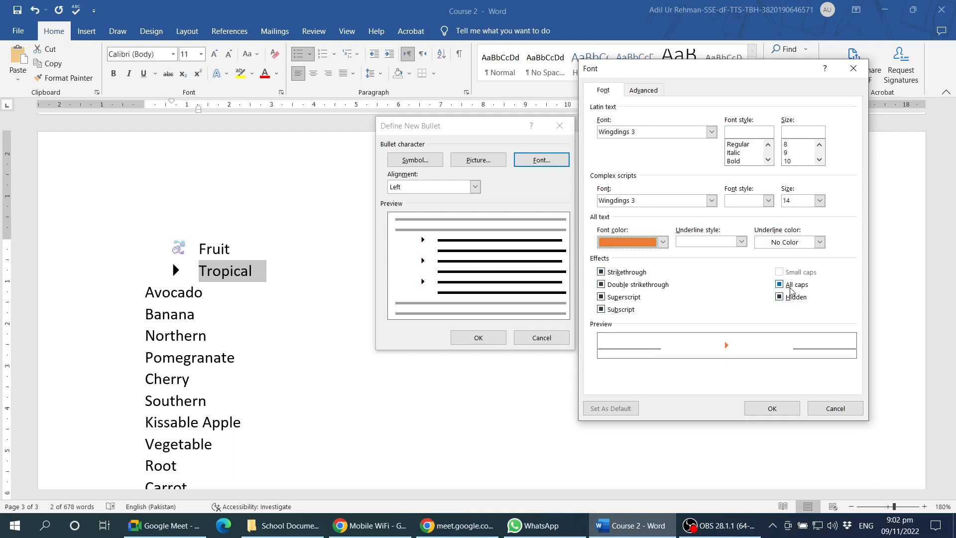
left_click(773, 409)
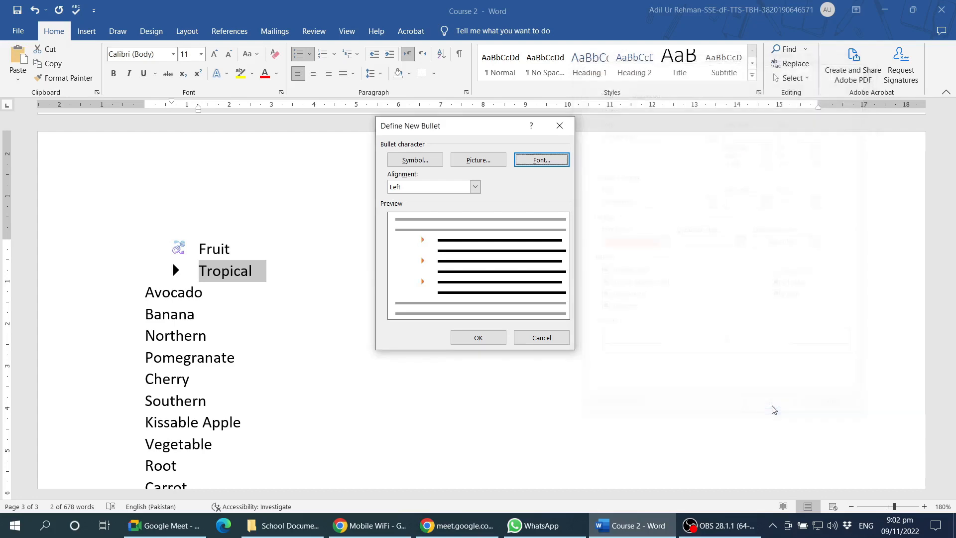
left_click(480, 340)
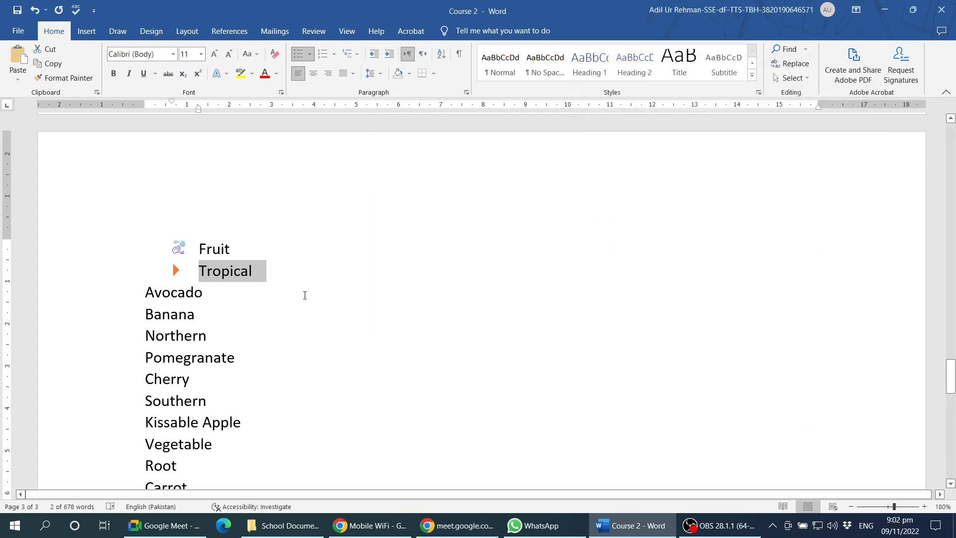
left_click(348, 300)
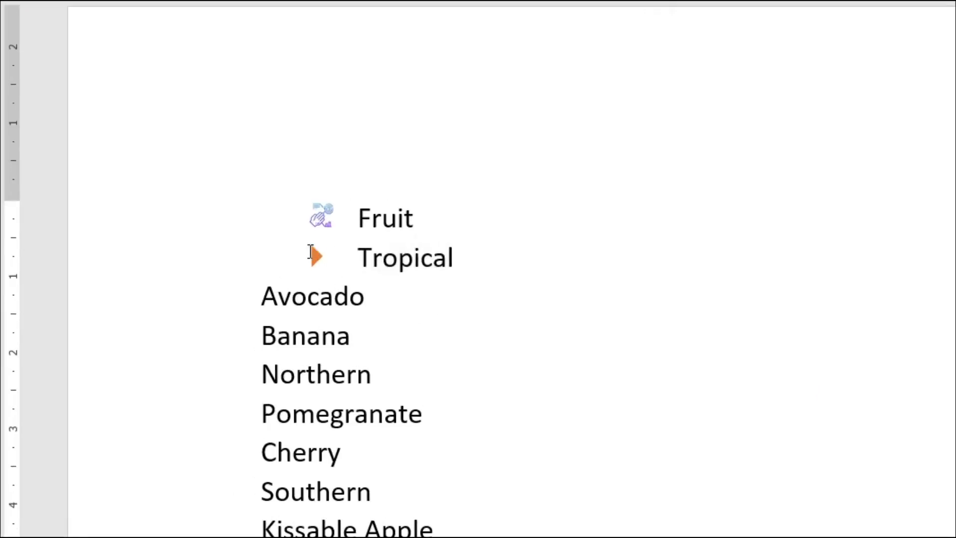
- Set the font size of the Tropical item's orange triangle bullet to 14
left_click(175, 269)
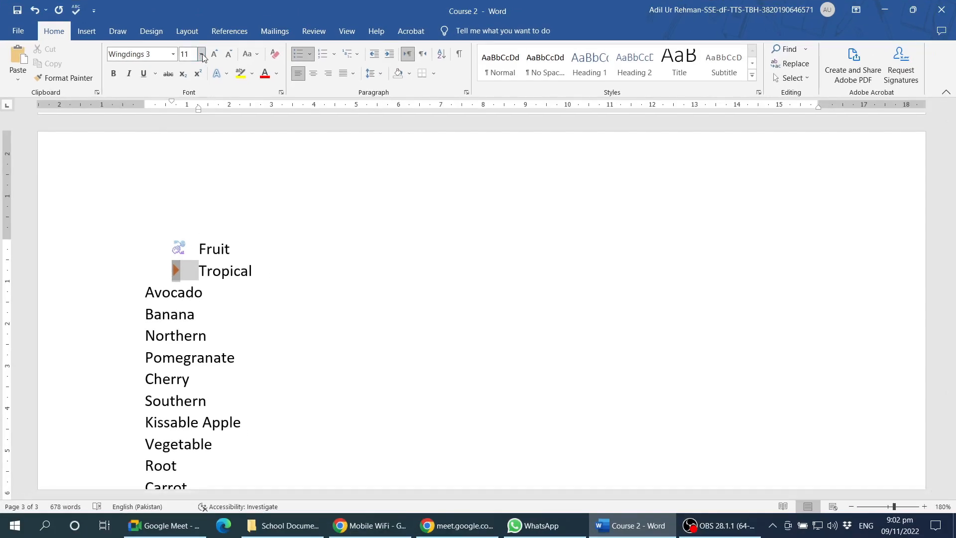
left_click(194, 56)
type("14")
key("Return")
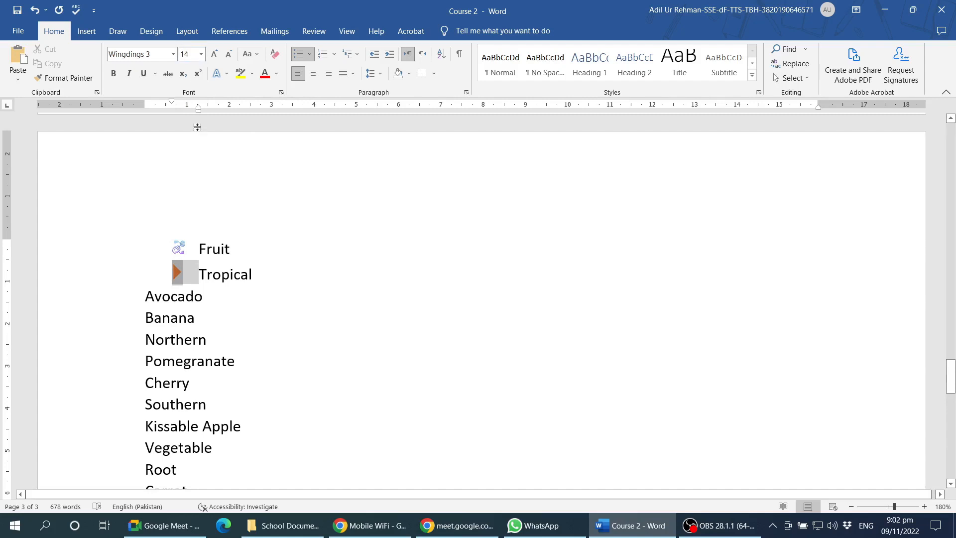
- Try font size 20 on the Tropical item's bullet, and undo the bullet size changes
left_click(184, 276)
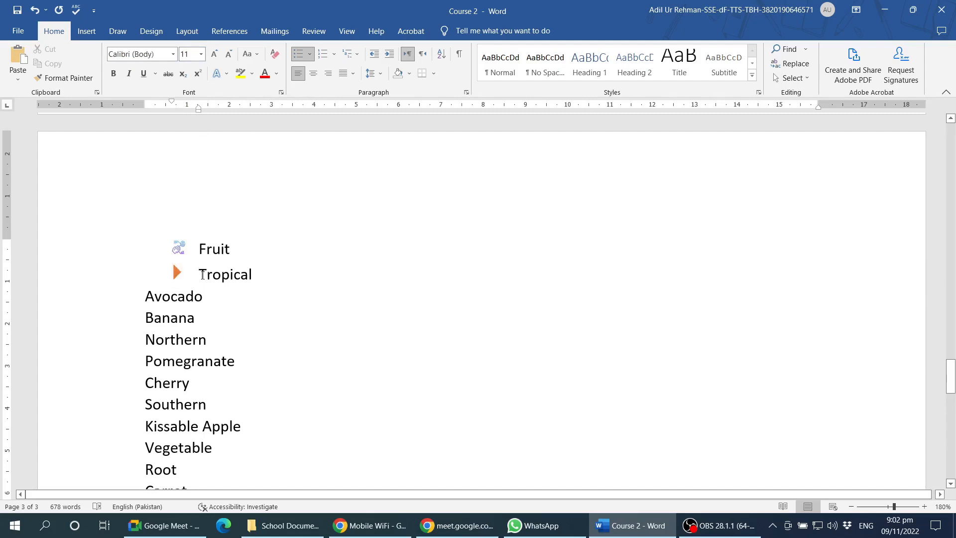
left_click_drag(181, 273, 178, 273)
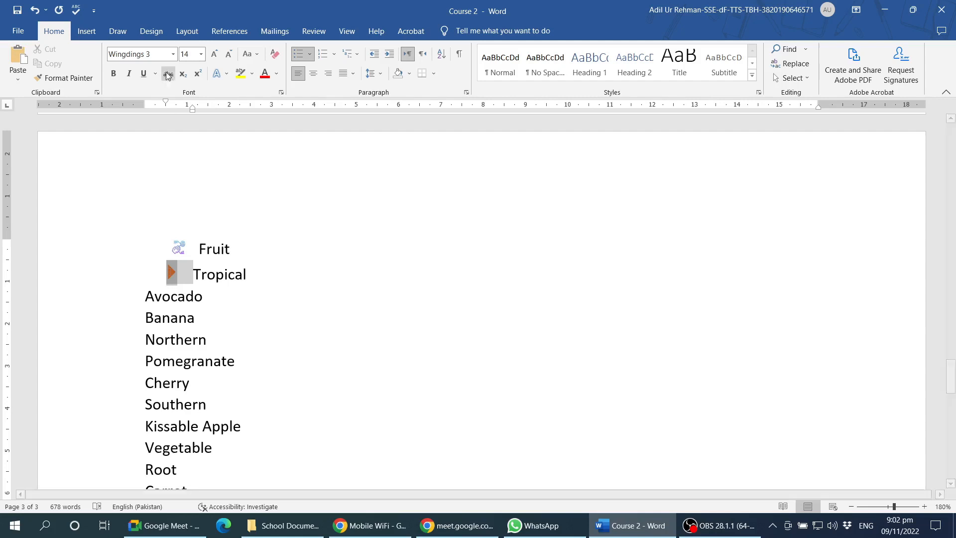
left_click(190, 57)
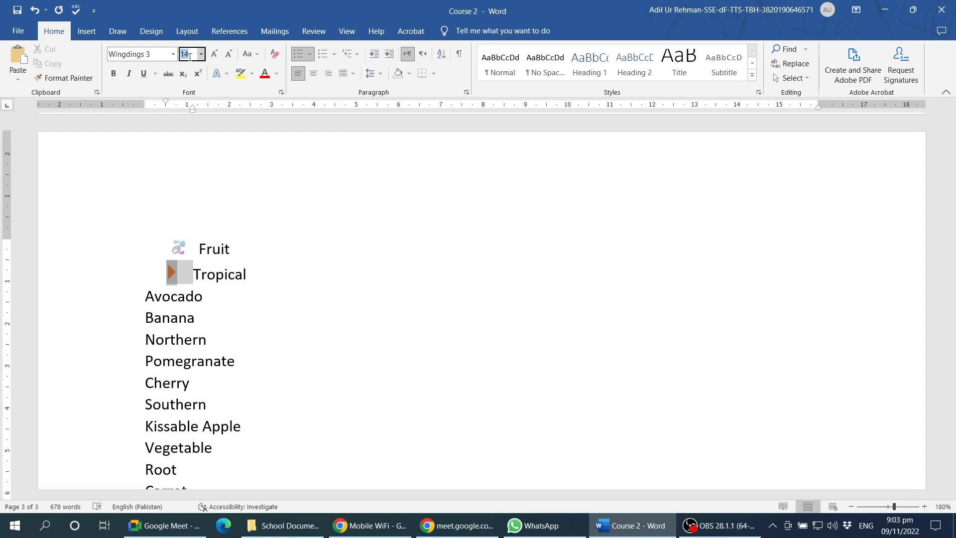
type("20")
key("Return")
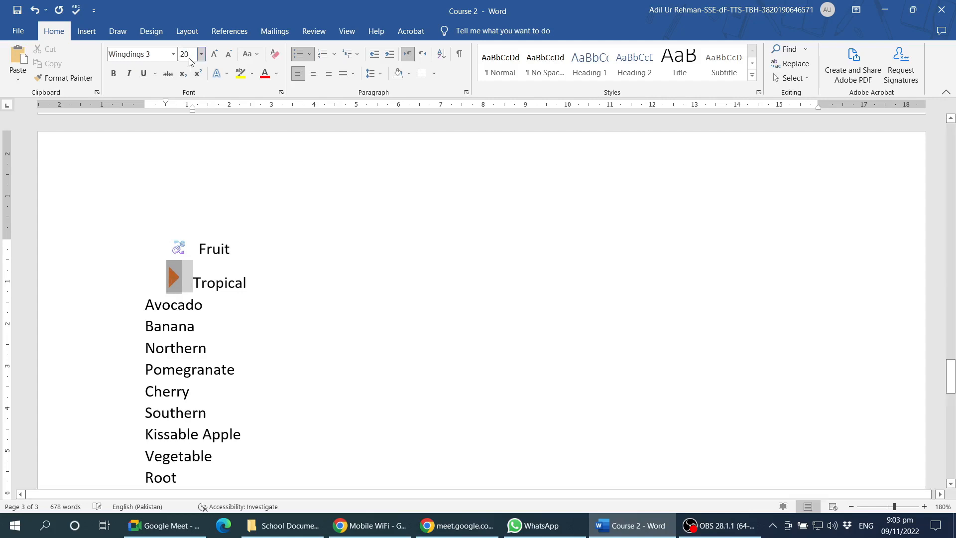
key("ctrl+z")
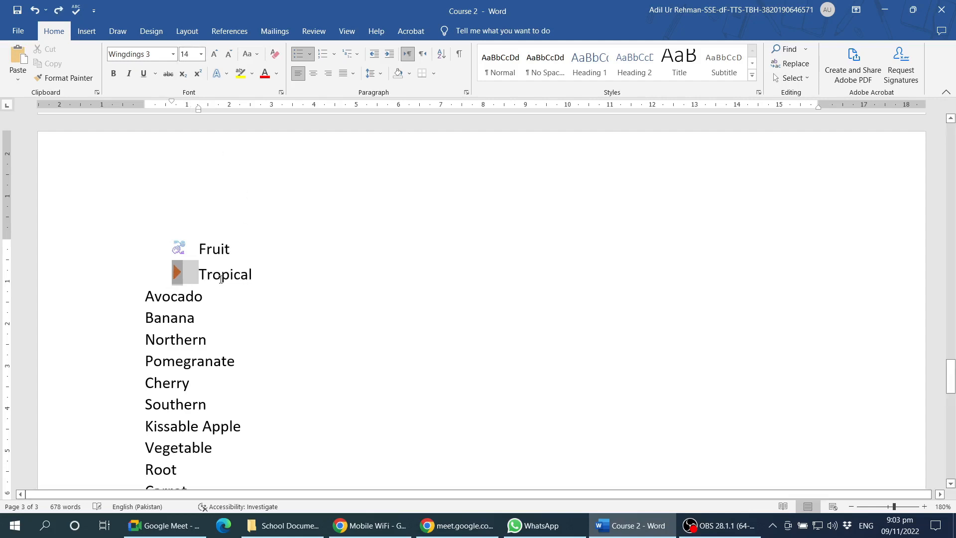
key("ctrl+z")
- Select the Tropical item's text and enlarge it step by step to font size 20
double_click(223, 272)
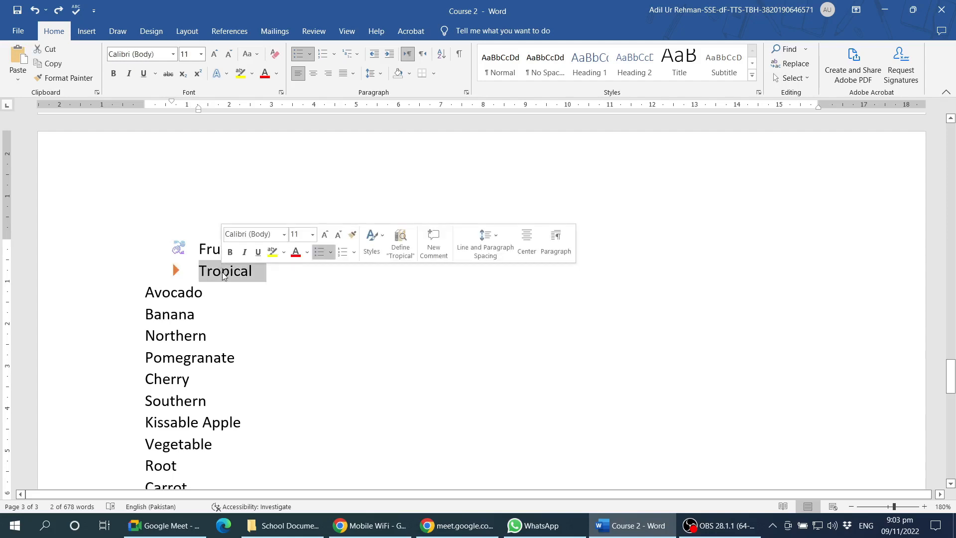
left_click(222, 273)
double_click(231, 273)
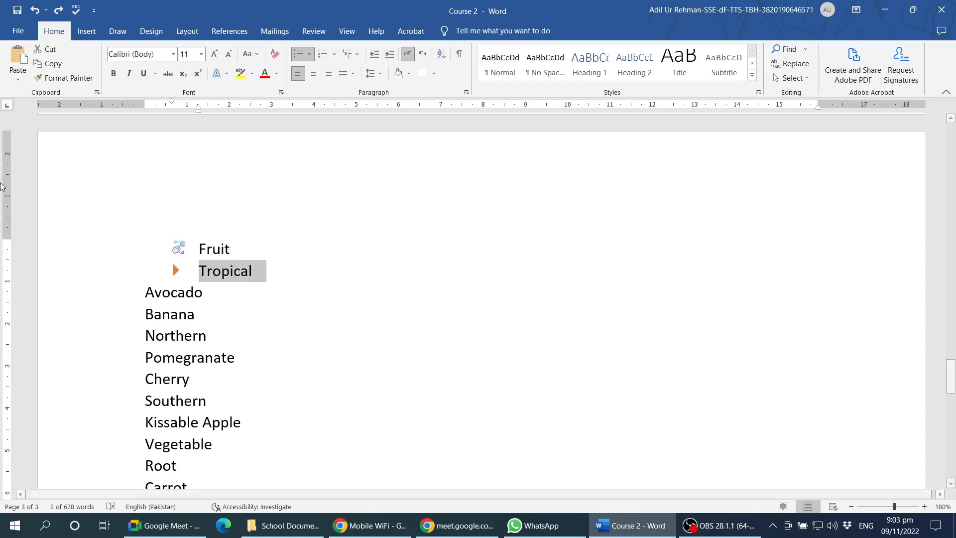
left_click(215, 56)
left_click(215, 55)
left_click(215, 56)
left_click(215, 56)
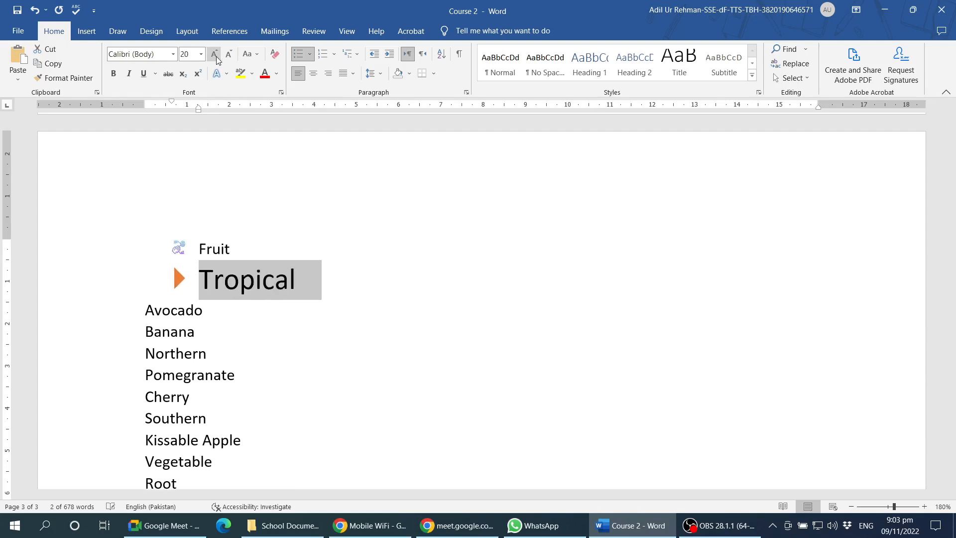
left_click(215, 56)
- Check the font size of the Tropical item's bullet and undo all size increases of its text
left_click(180, 283)
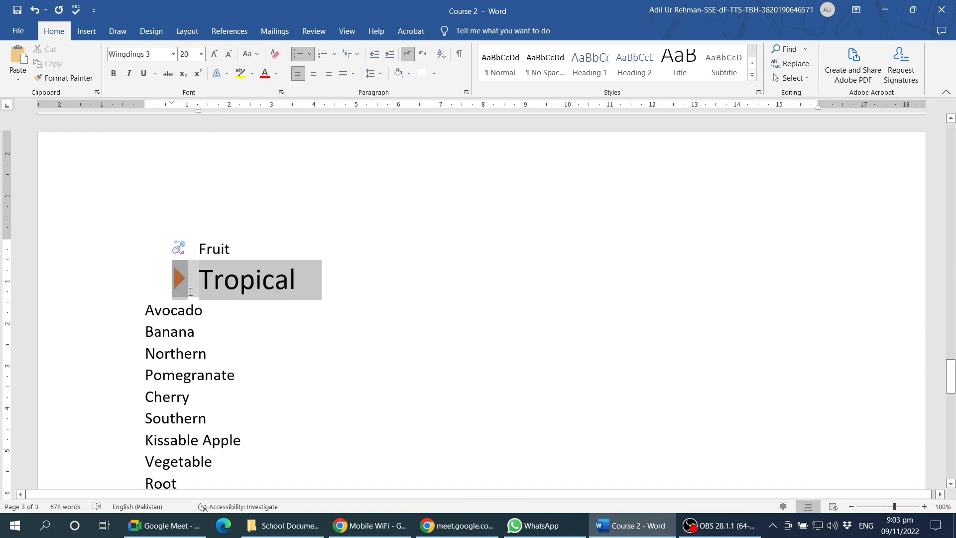
triple_click(226, 281)
key("ctrl+z")
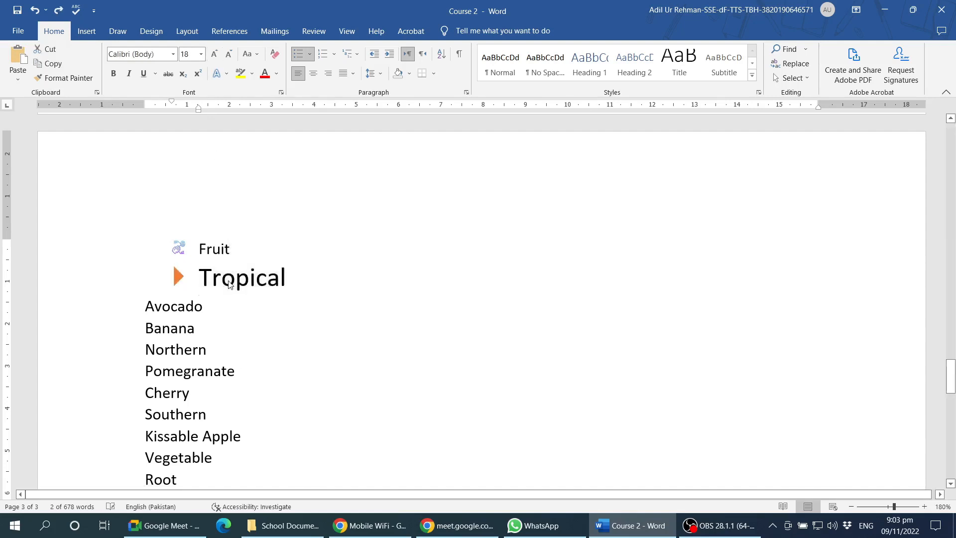
key("ctrl+z")
key("ctrl+z")
key("ctrl+z")
key("ctrl+z")
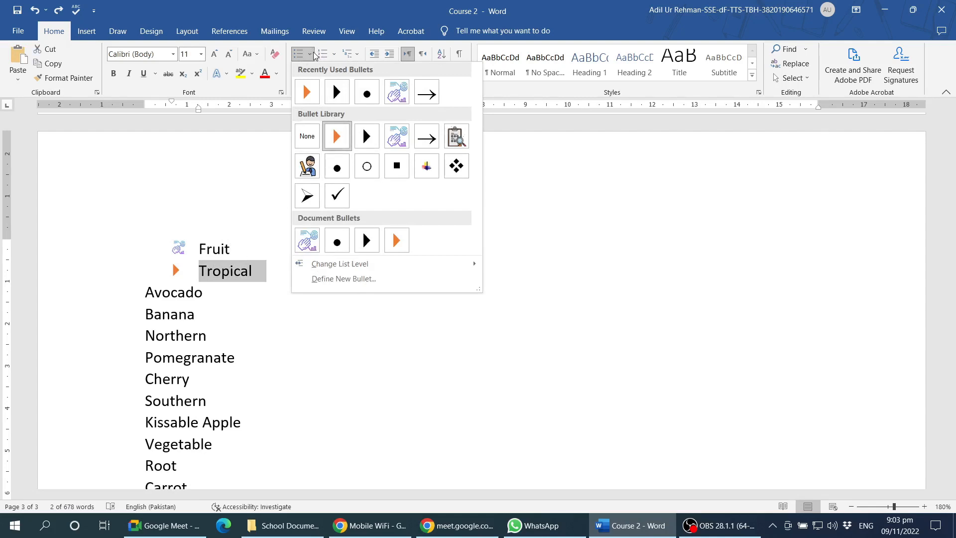
- Change the Fruit item's bullet to the solid black right-pointing triangle and shift its indent so the bullet starts at the left margin
left_click(314, 55)
left_click(251, 269)
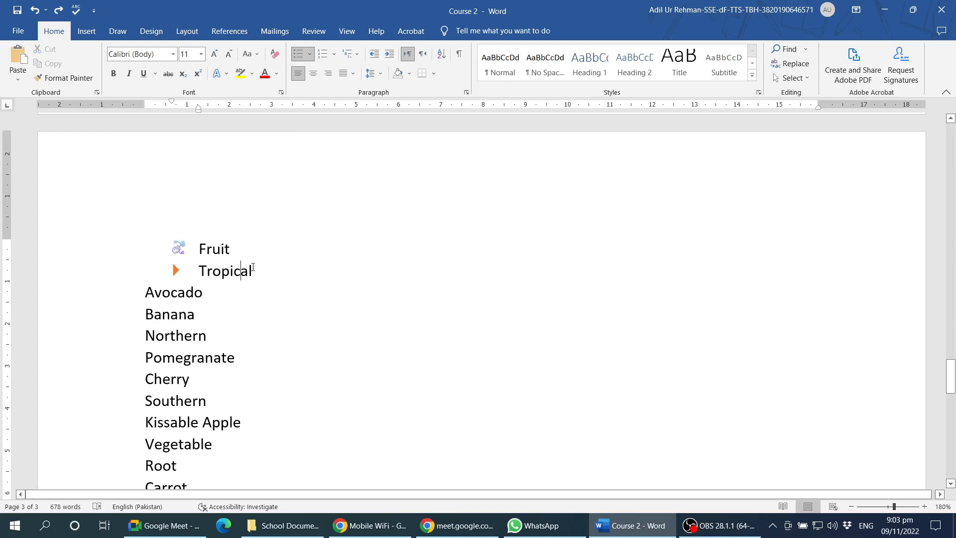
left_click(220, 249)
left_click(309, 54)
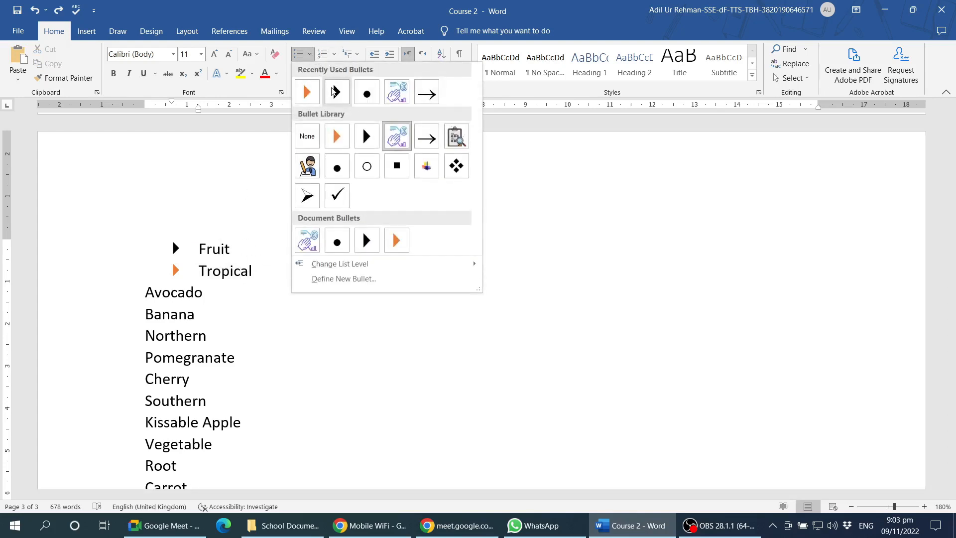
left_click(336, 92)
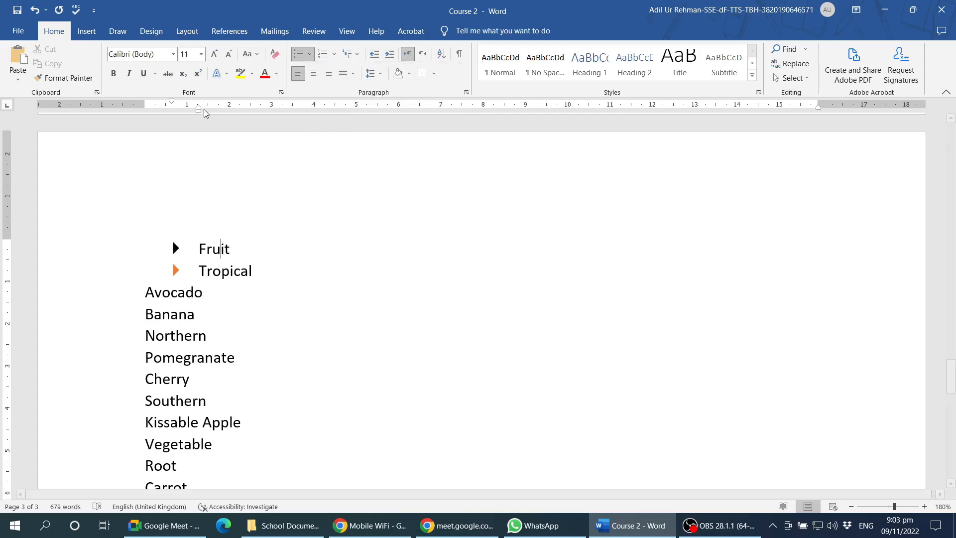
mouse_move(199, 111)
left_mouse_down()
mouse_move(175, 116)
mouse_move(145, 101)
left_mouse_up()
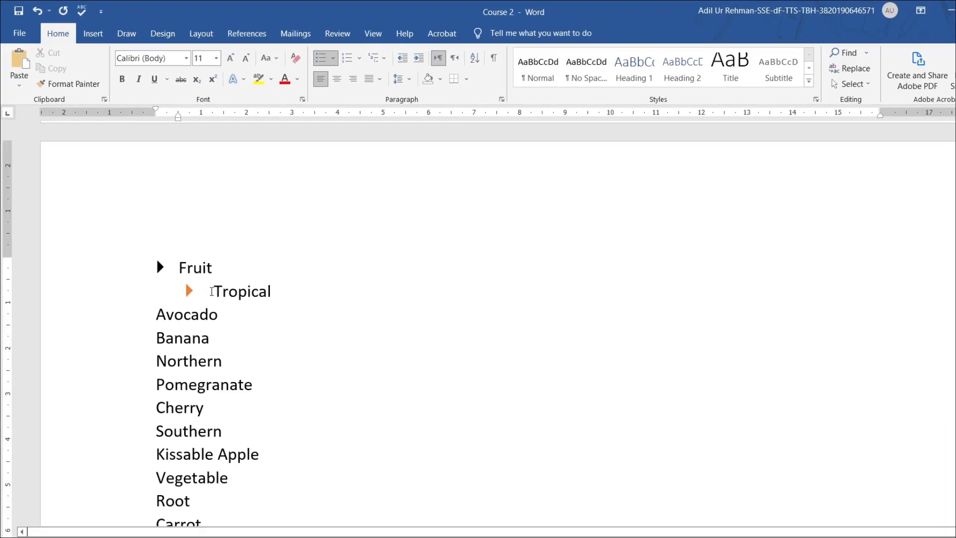
left_click(182, 254)
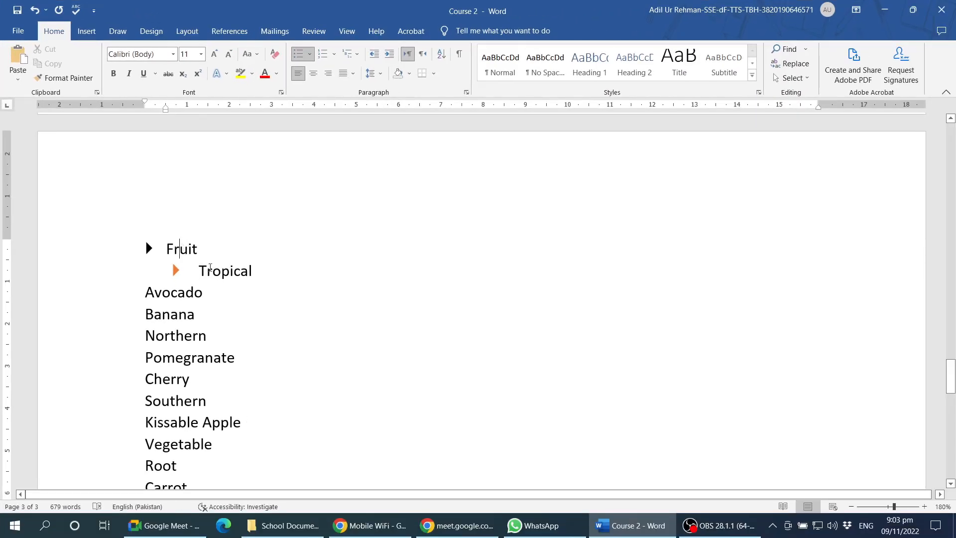
- Remove the bullet from the Tropical item so it is a plain paragraph directly below Fruit
left_click(203, 267)
left_click(202, 249)
left_click(199, 270)
left_click(298, 54)
left_click(199, 249)
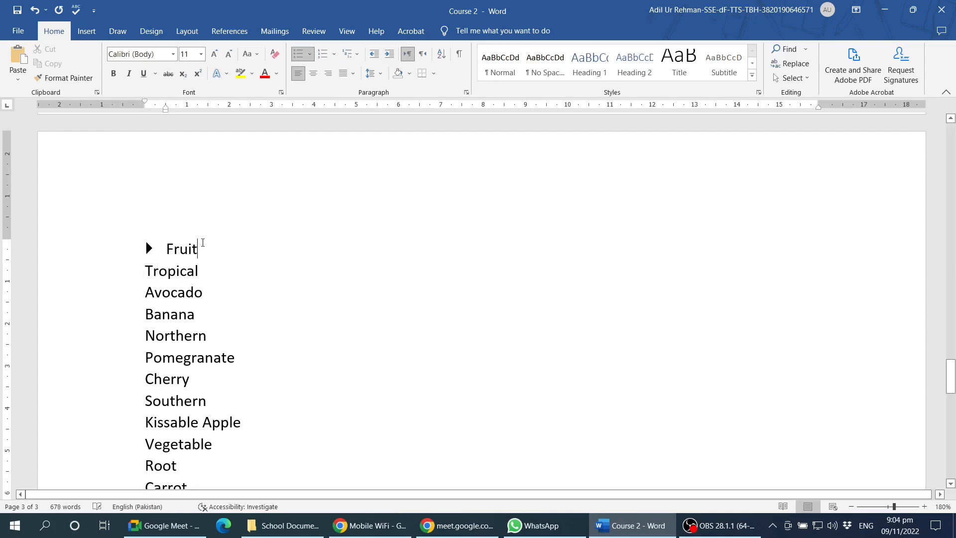
key("Return")
key("Delete")
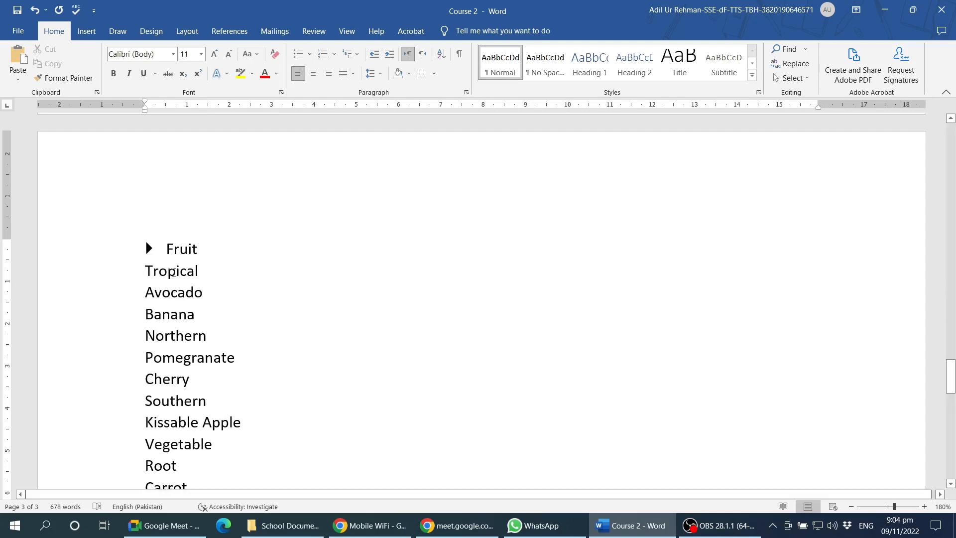
- Examine which items under Fruit are subcategories, highlighting Tropical, Northern and Southern in turn
left_click(166, 251)
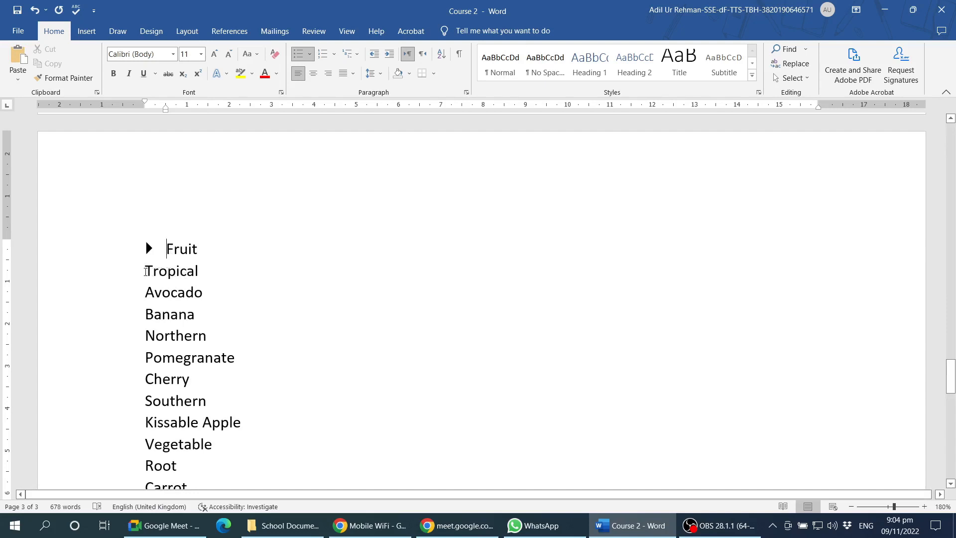
left_click_drag(145, 272, 213, 271)
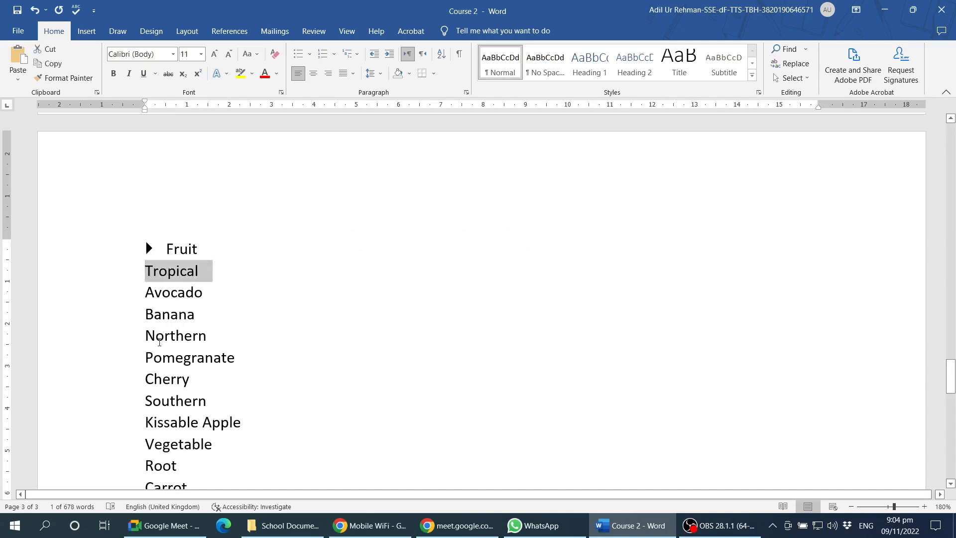
left_click_drag(145, 336, 216, 335)
left_click_drag(145, 401, 216, 401)
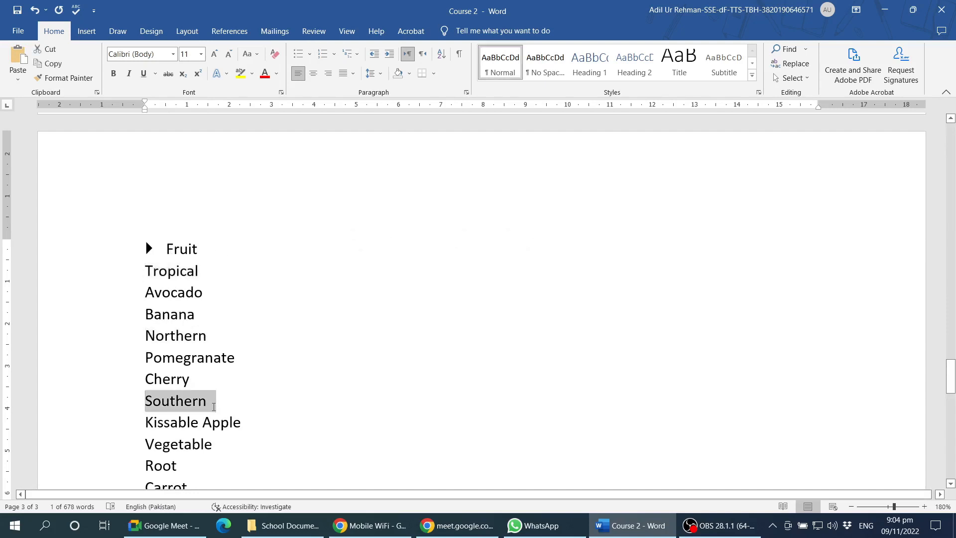
scroll(170, 438, "down", 2)
scroll(170, 437, "up", 2)
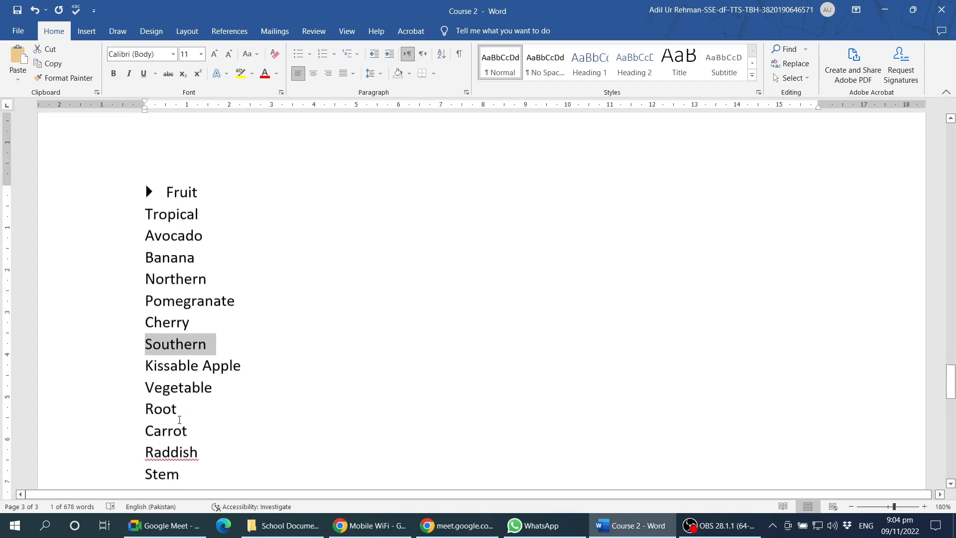
- Apply the solid round bullet from the bullet library to the Tropical item
left_click(146, 271)
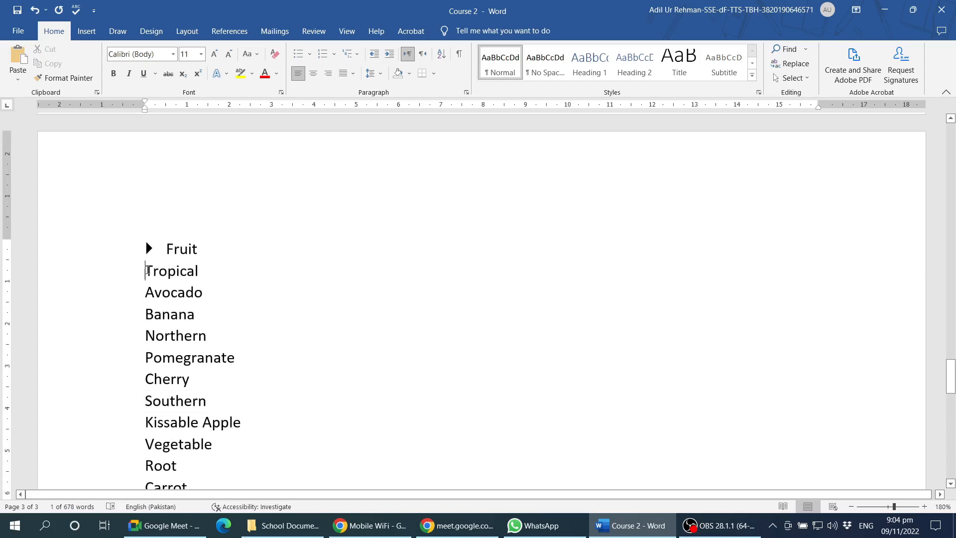
left_click(311, 54)
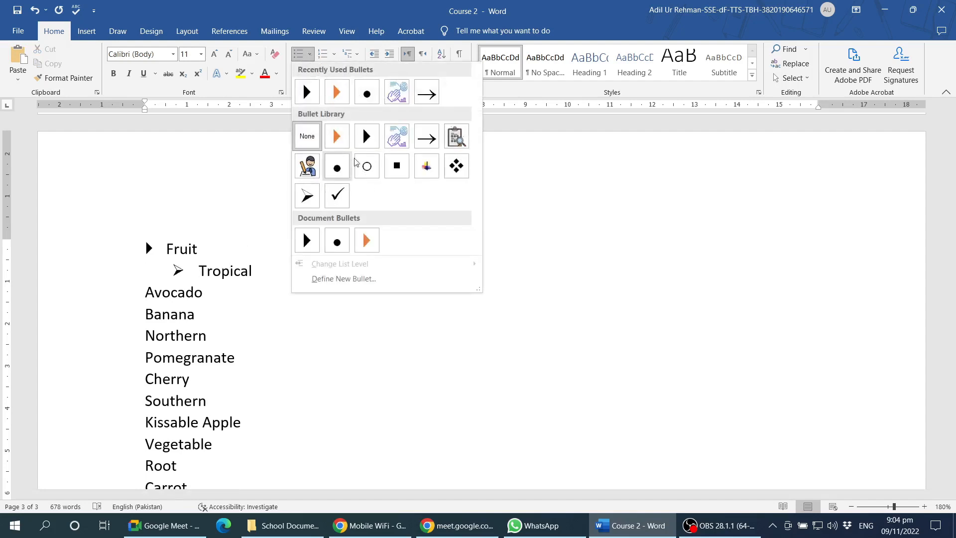
left_click(341, 170)
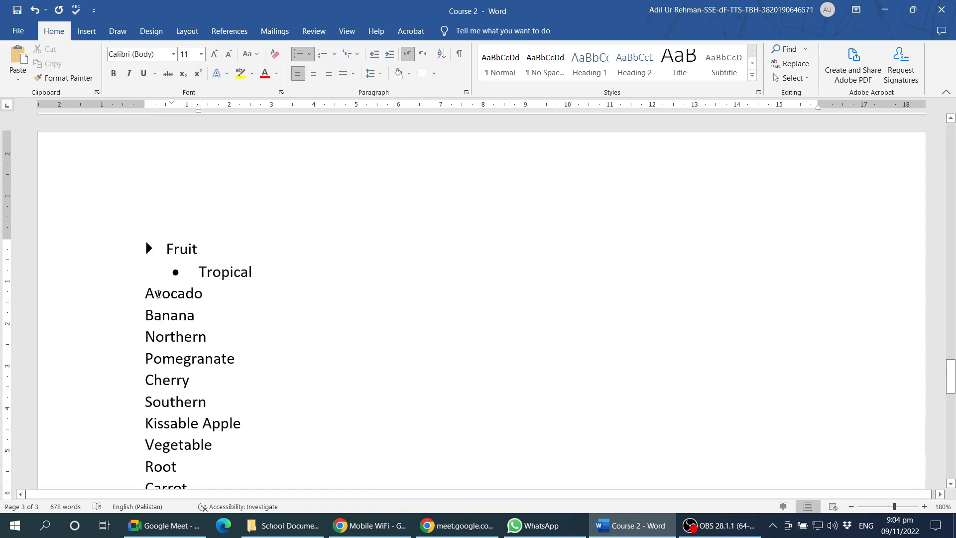
- Apply the solid round bullet to Avocado and Banana and demote both one list level below Tropical
left_click_drag(157, 293, 177, 318)
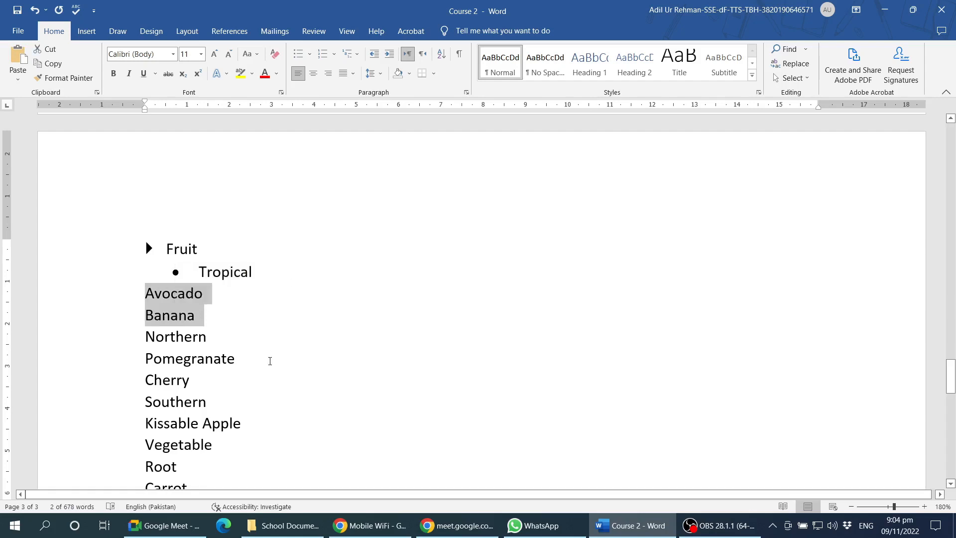
left_click(309, 54)
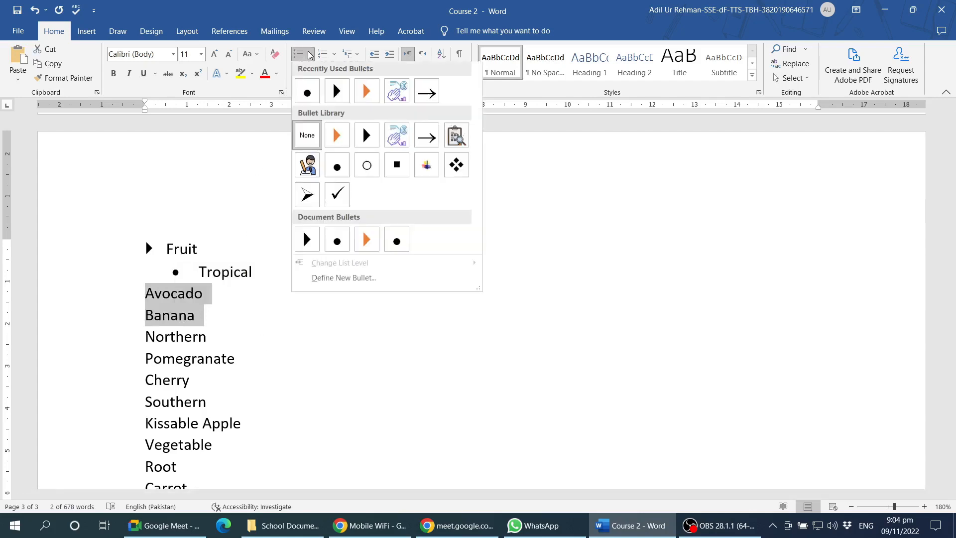
left_click(307, 94)
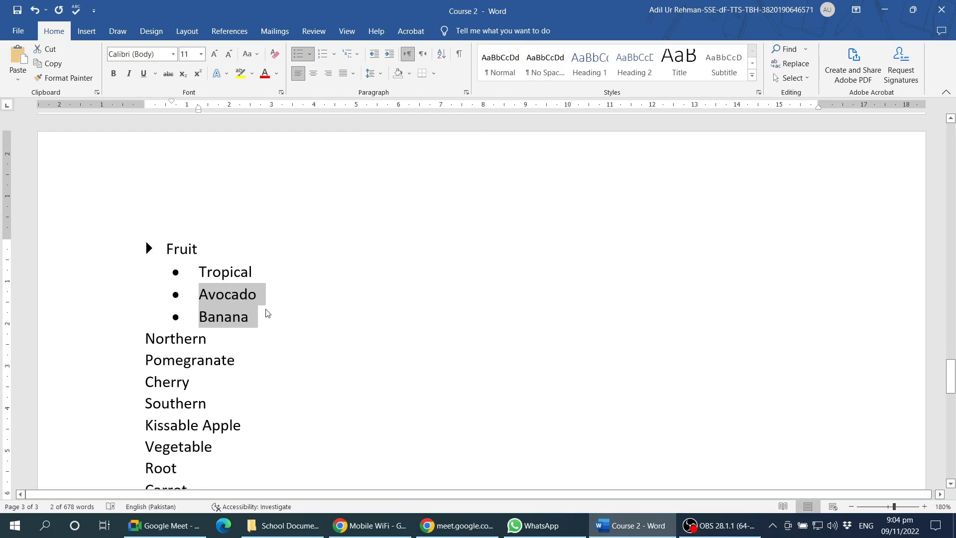
left_click(299, 54)
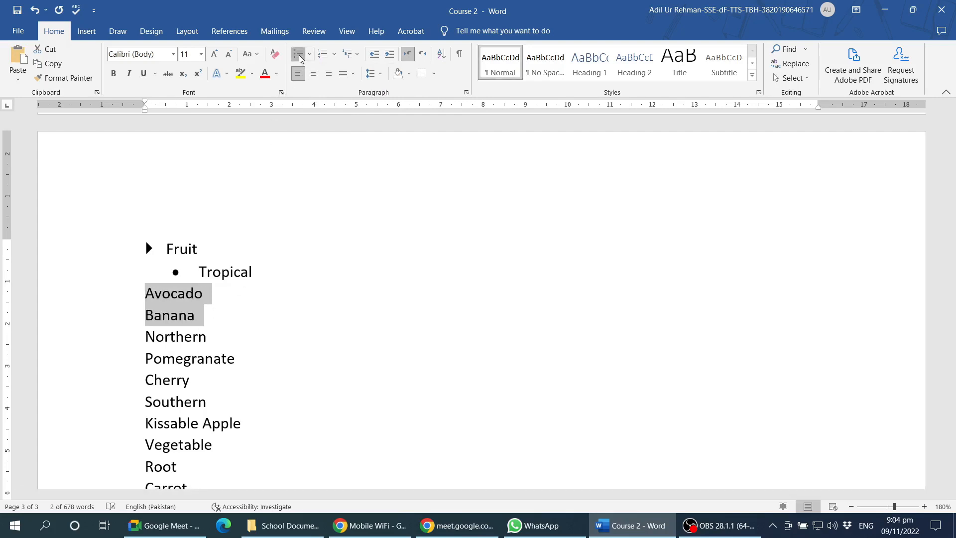
left_click(299, 56)
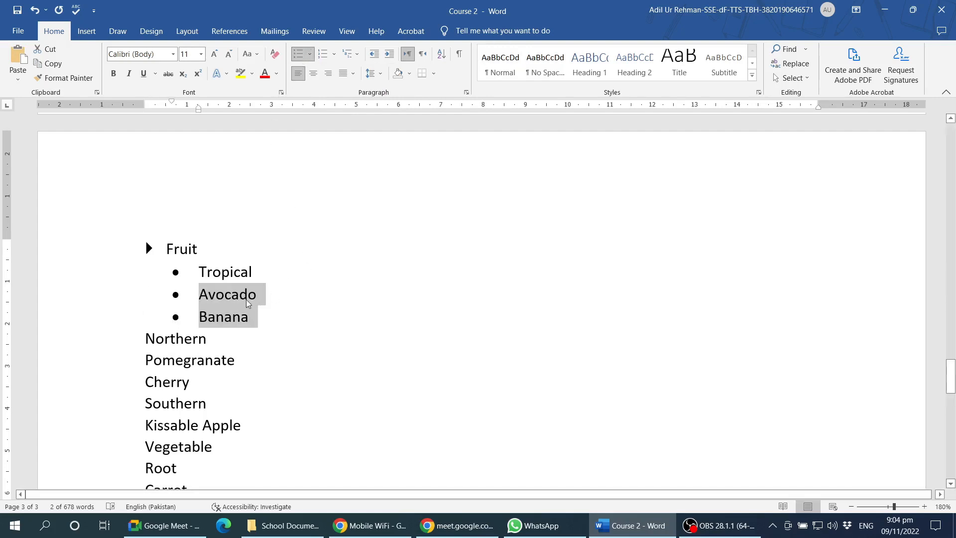
key("Tab")
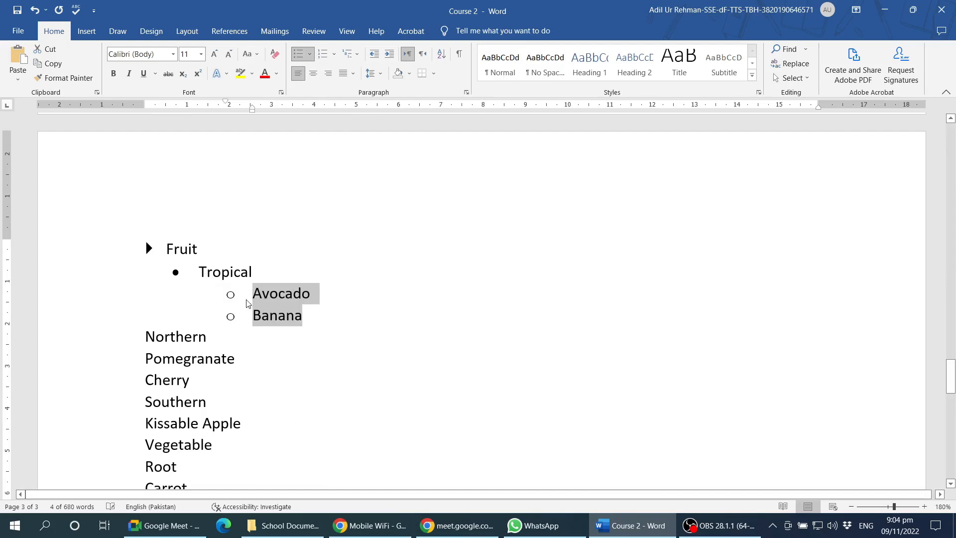
- Examine the hollow round bullets of Avocado and Banana, highlighting the items and their bullet symbols
left_click(309, 306)
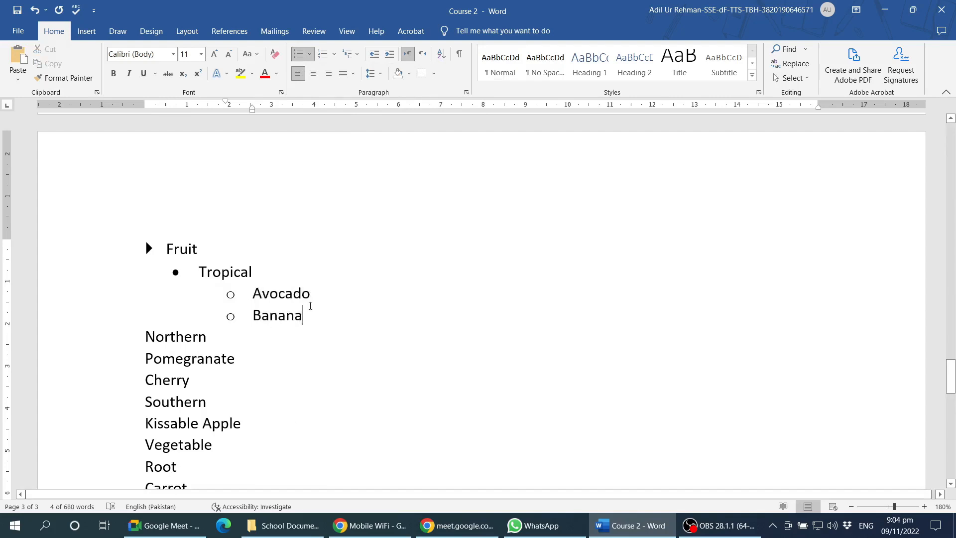
left_click_drag(314, 290, 254, 294)
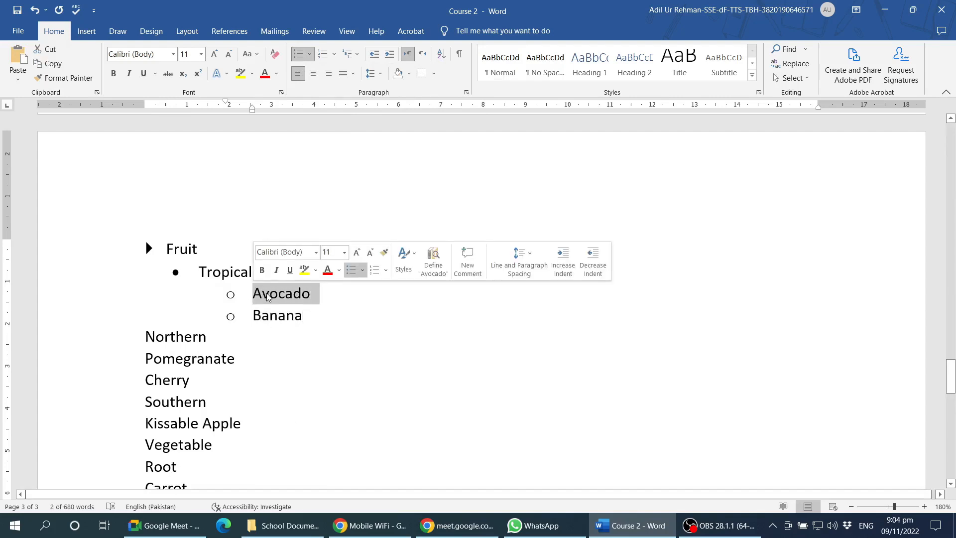
left_click(269, 294)
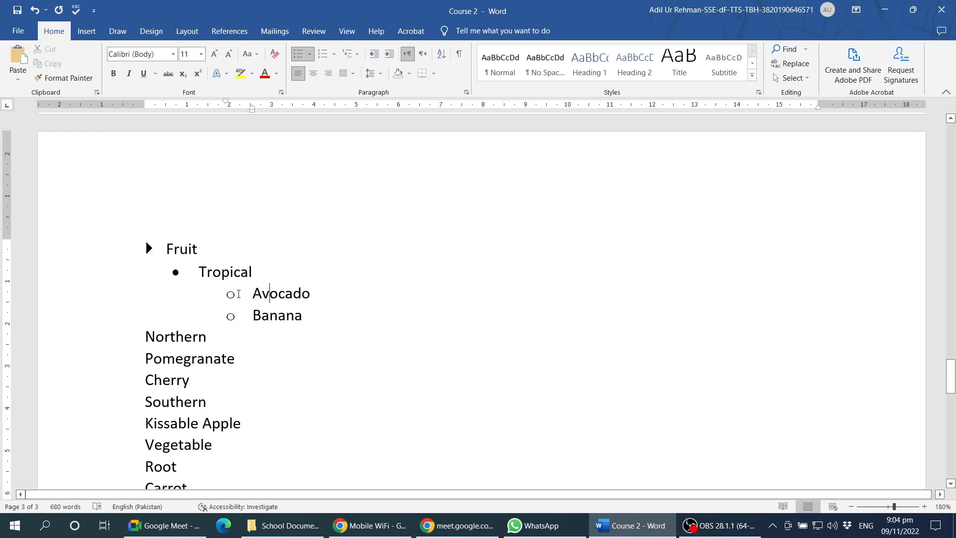
left_click_drag(253, 294, 311, 295)
triple_click(263, 295)
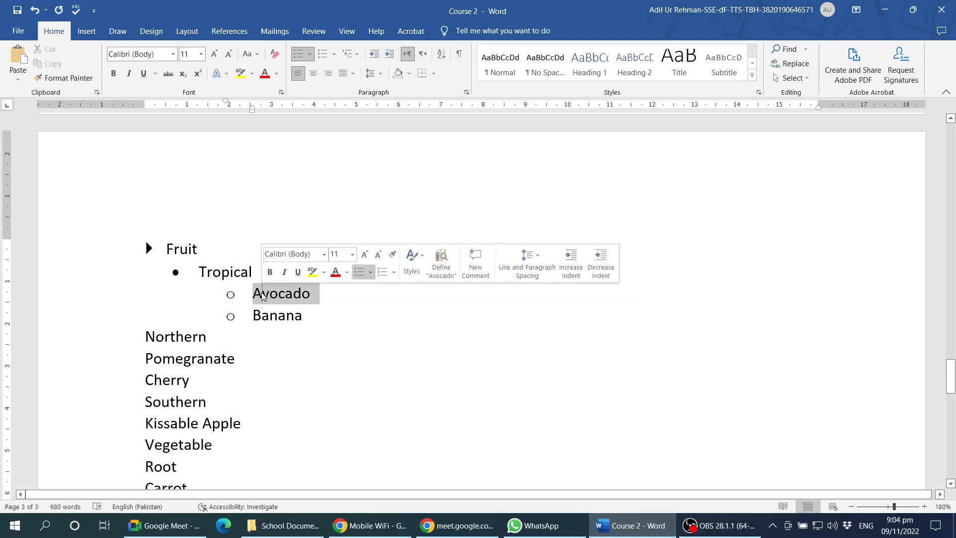
left_click(230, 295)
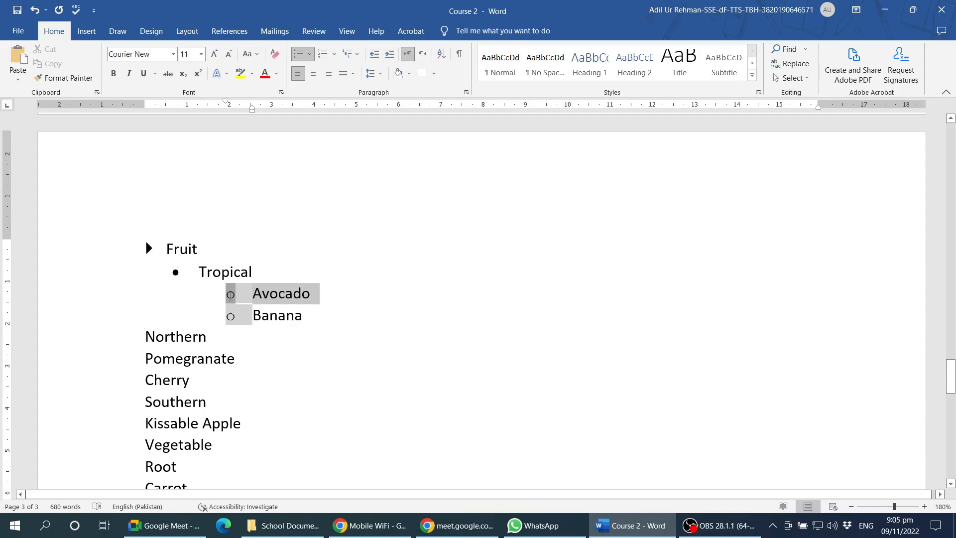
left_click(250, 316)
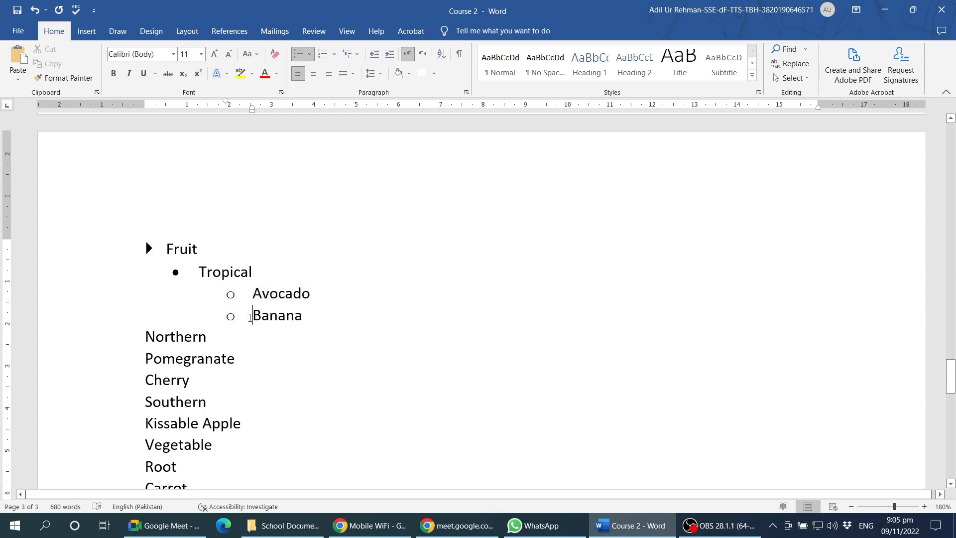
left_click(230, 316)
left_click(270, 316)
- Add the Northern item to the bulleted list directly below Banana
left_click(165, 336)
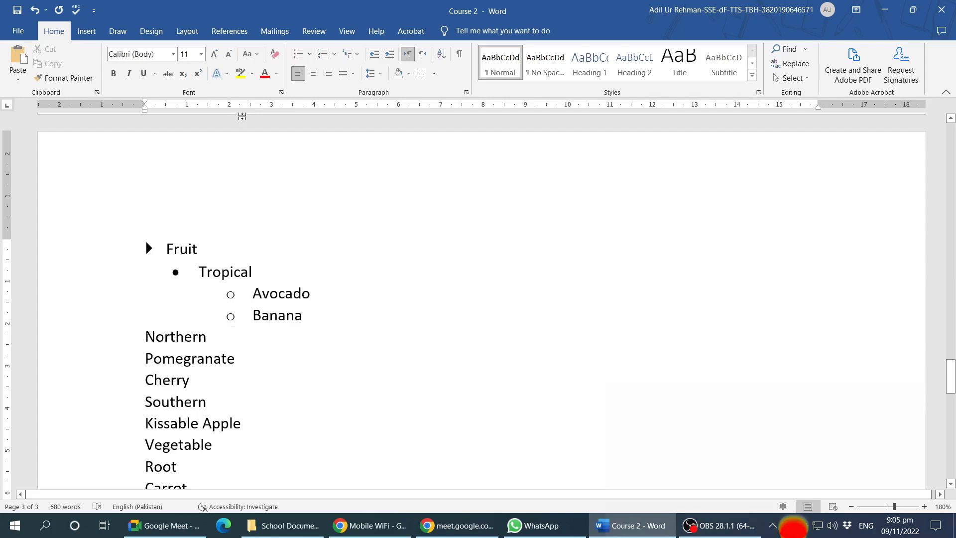
left_click(298, 54)
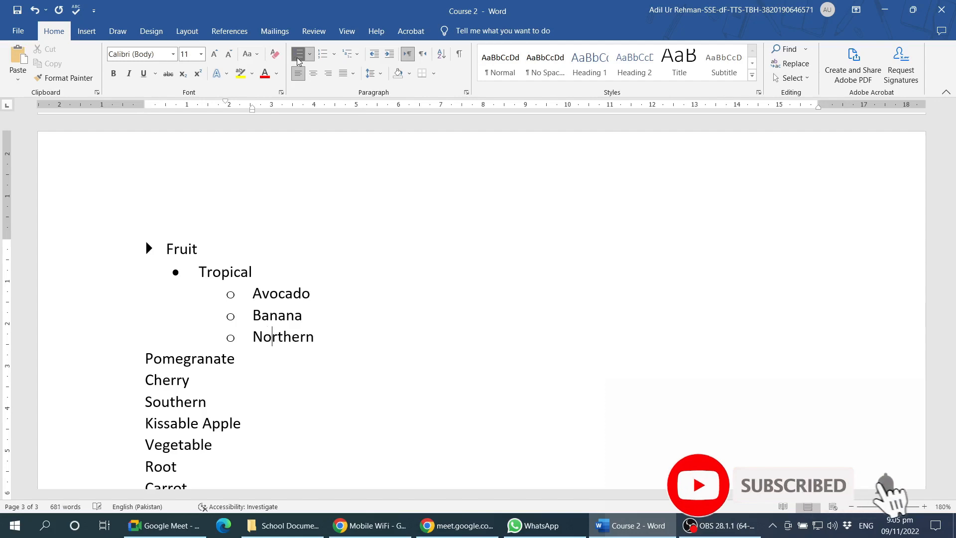
key("ctrl+z")
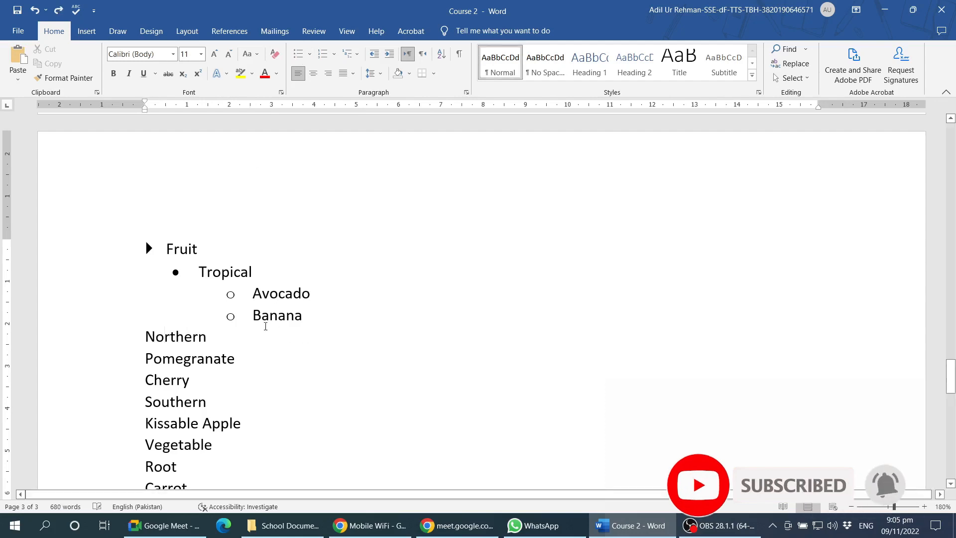
left_click(298, 56)
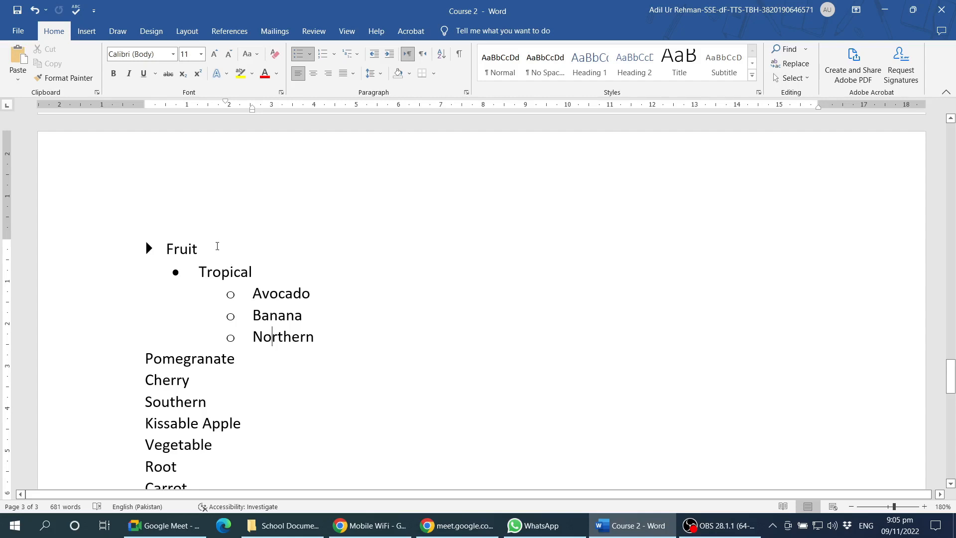
- Examine the list hierarchy at a larger zoom, highlighting Fruit, Tropical, Avocado and Northern in turn
left_click(217, 246)
scroll(217, 246, "up", 9, "ctrl")
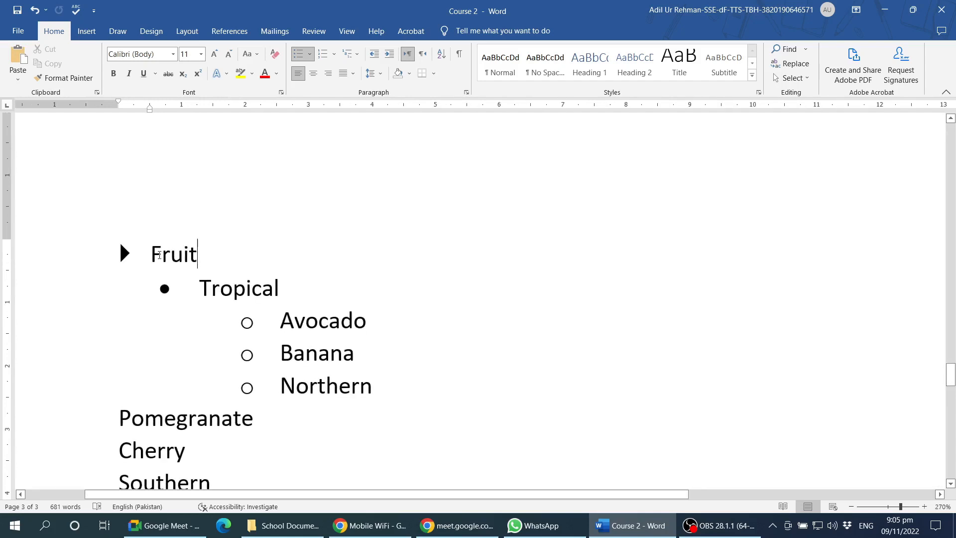
left_click_drag(159, 255, 199, 254)
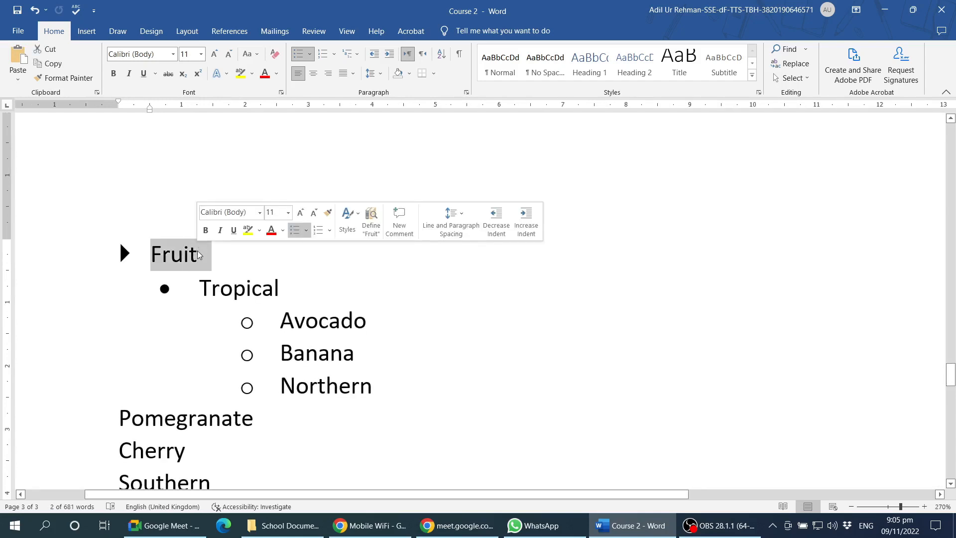
left_click(250, 261)
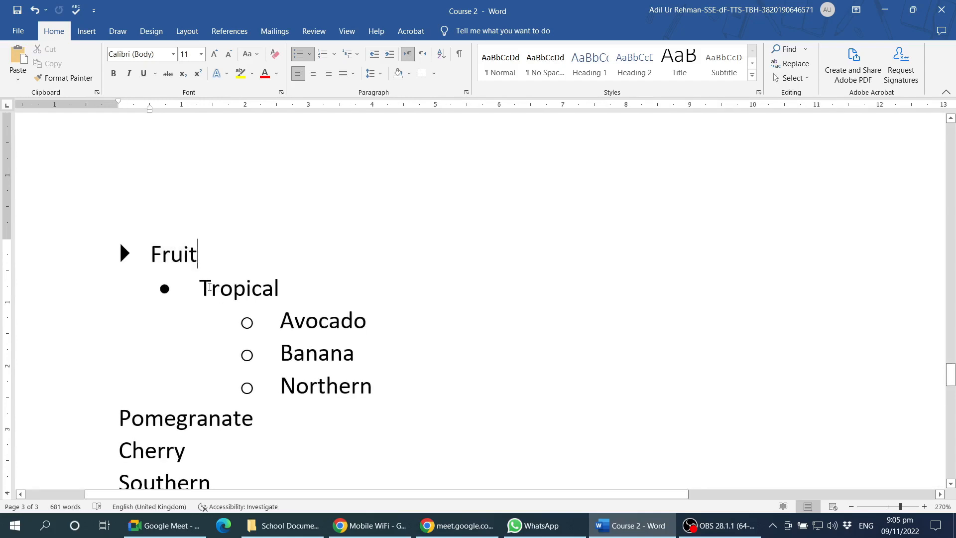
left_click_drag(209, 287, 285, 282)
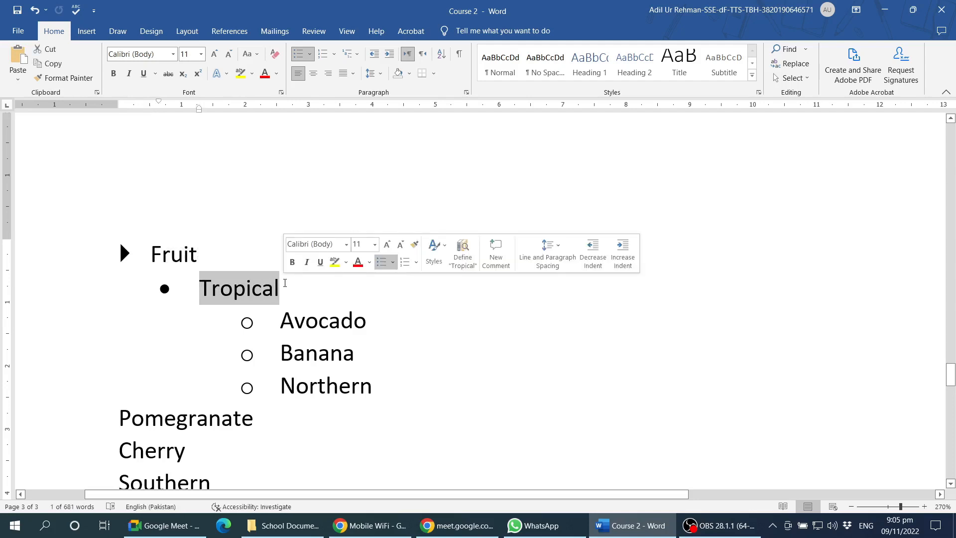
left_click_drag(282, 320, 366, 320)
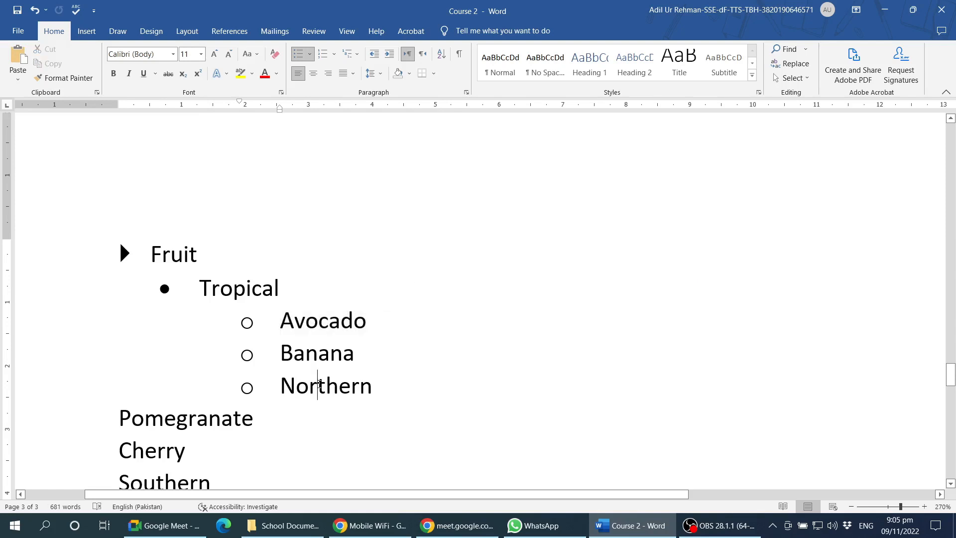
double_click(320, 387)
- Append the level label (L1) to Fruit and (L2) to Tropical, each separated by a space
left_click(228, 263)
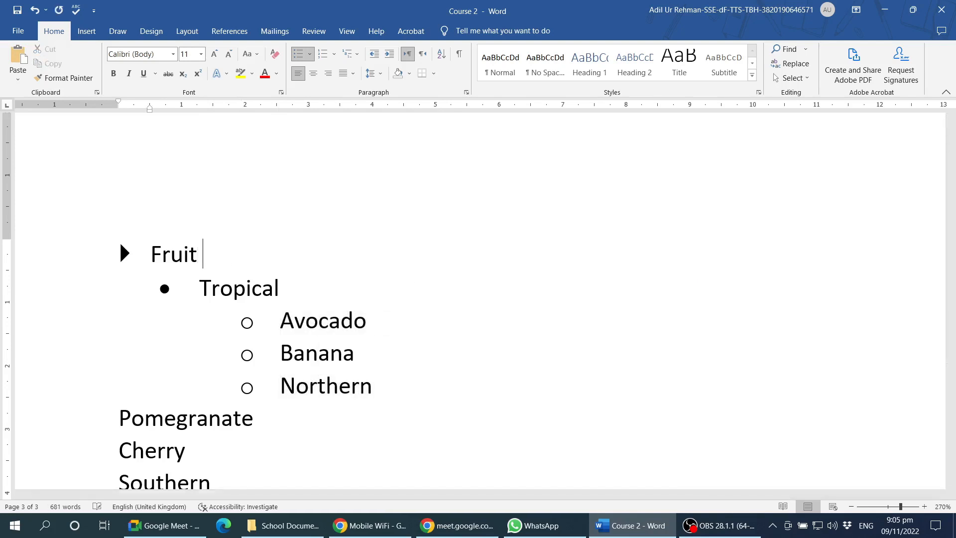
type("(L1)")
left_click(286, 277)
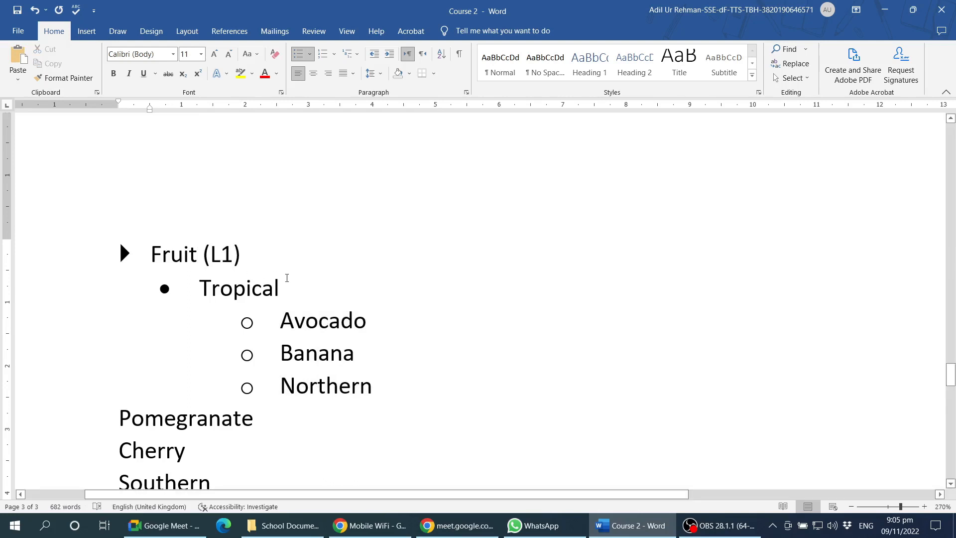
key("BackSpace")
type("(")
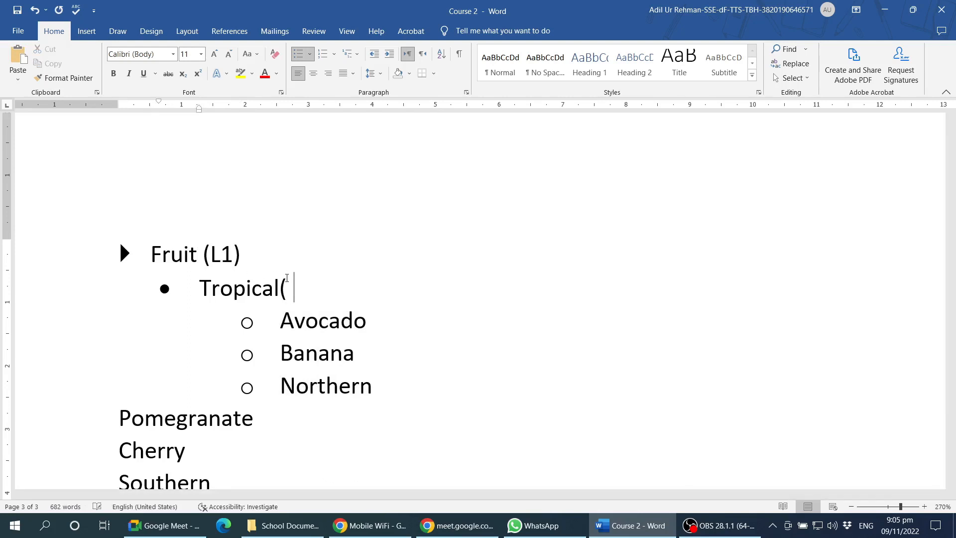
type("L2)")
left_click(277, 281)
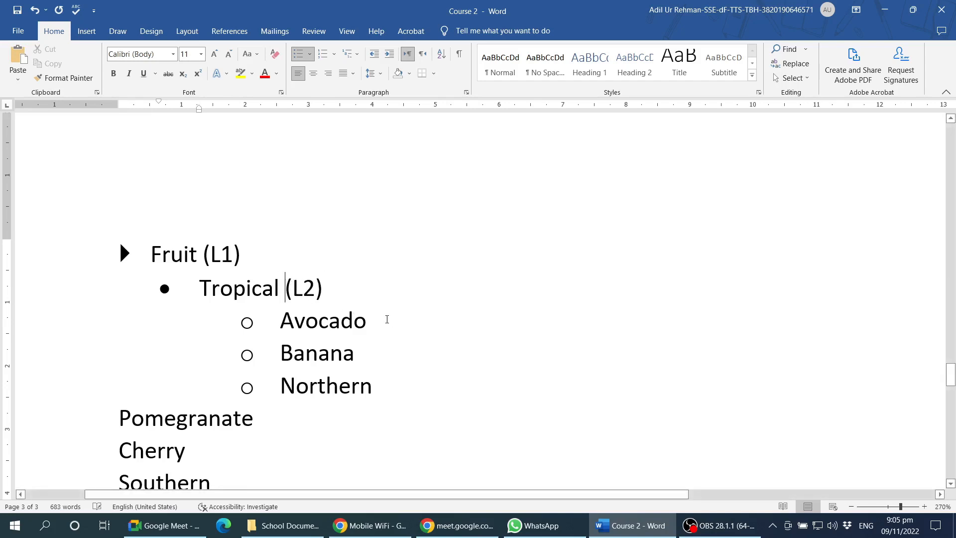
- Append the level label (L3) to both Avocado and Banana
left_click(387, 321)
type("(L")
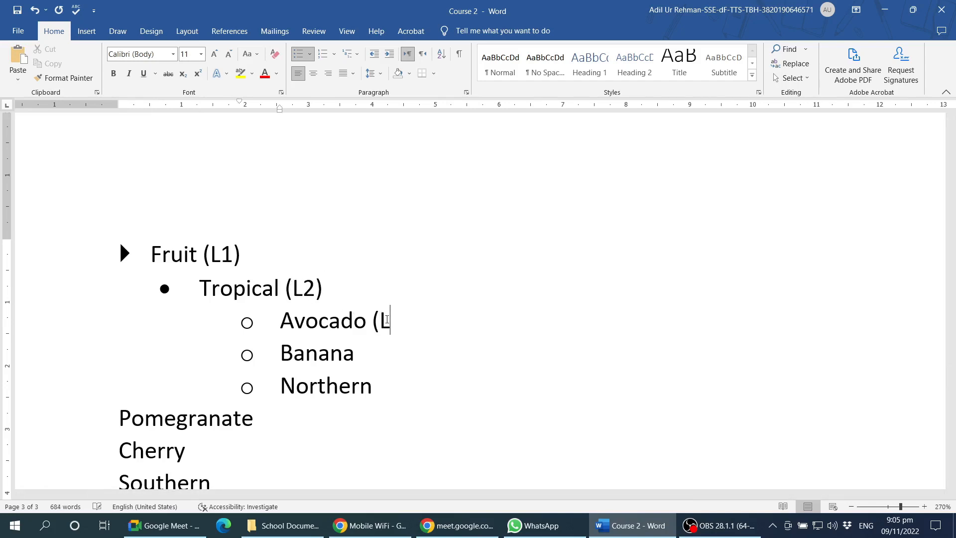
type("3)")
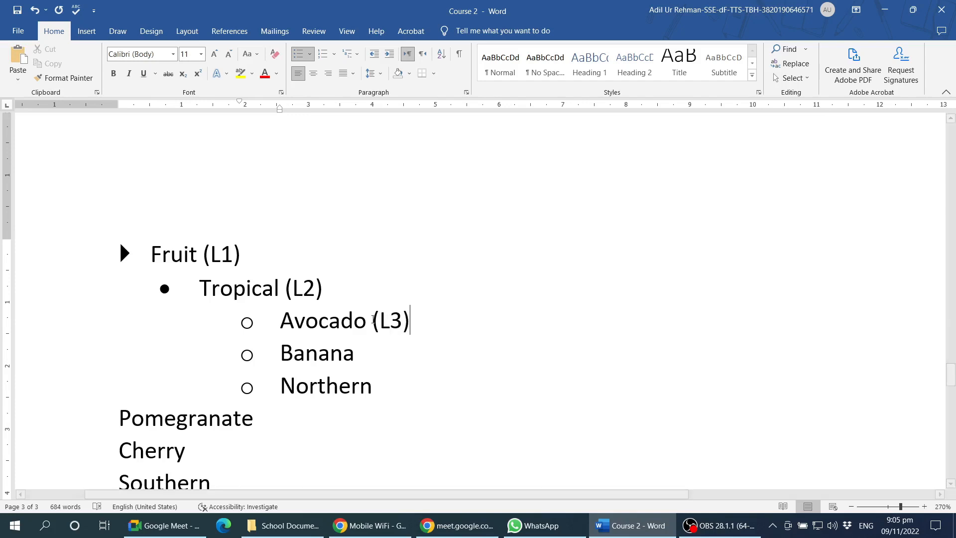
type(" (")
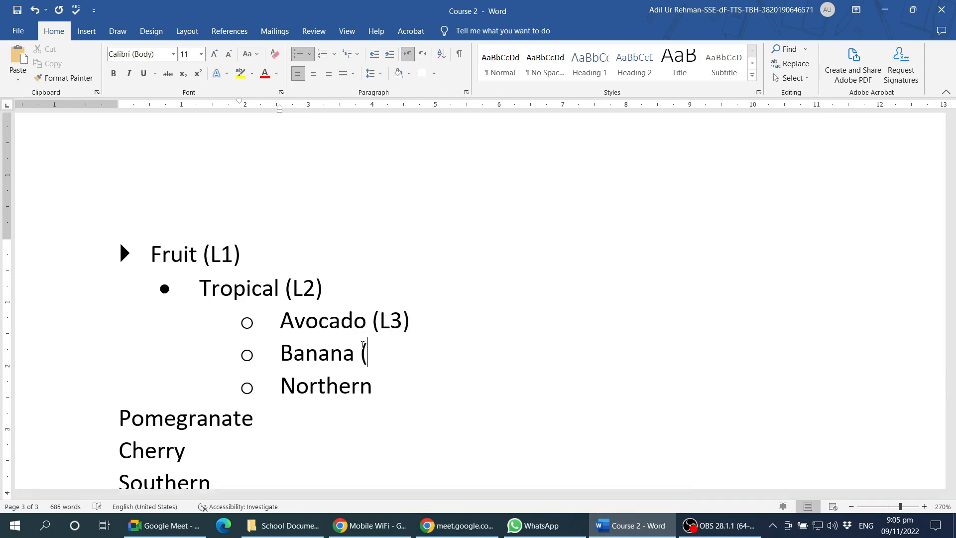
type("L3)")
- Append the label (L2) to Northern and promote it one list level to match Tropical
scroll(367, 300, "down", 2)
key("Down")
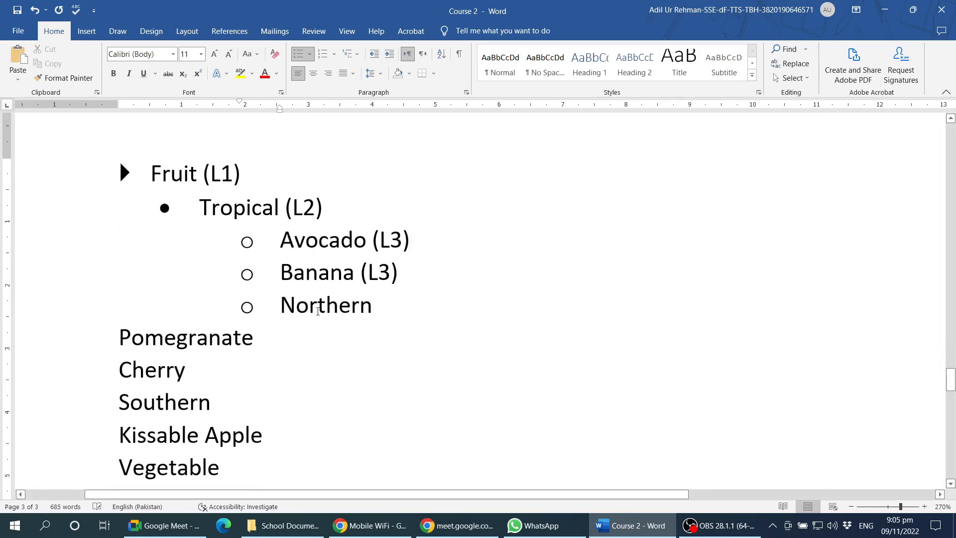
type("(L")
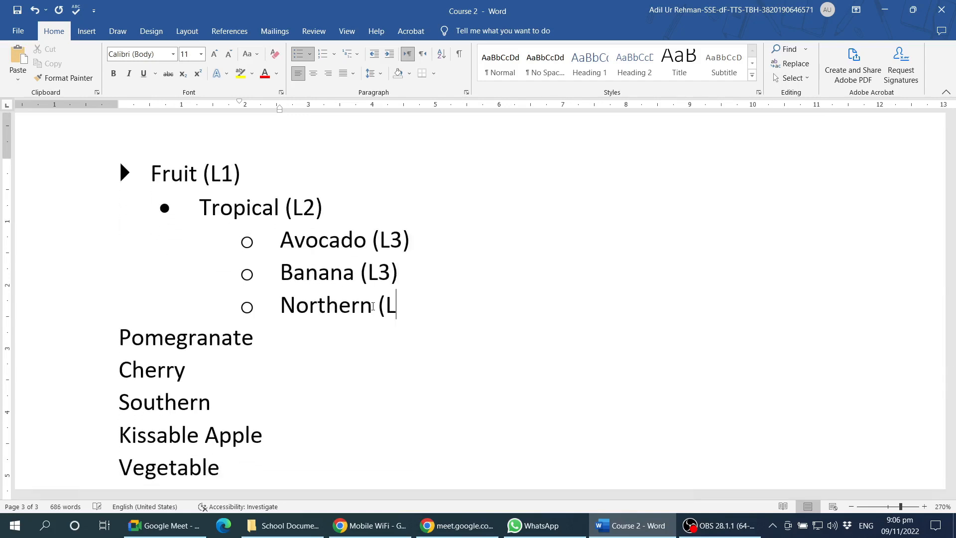
type("2)")
left_click(278, 298)
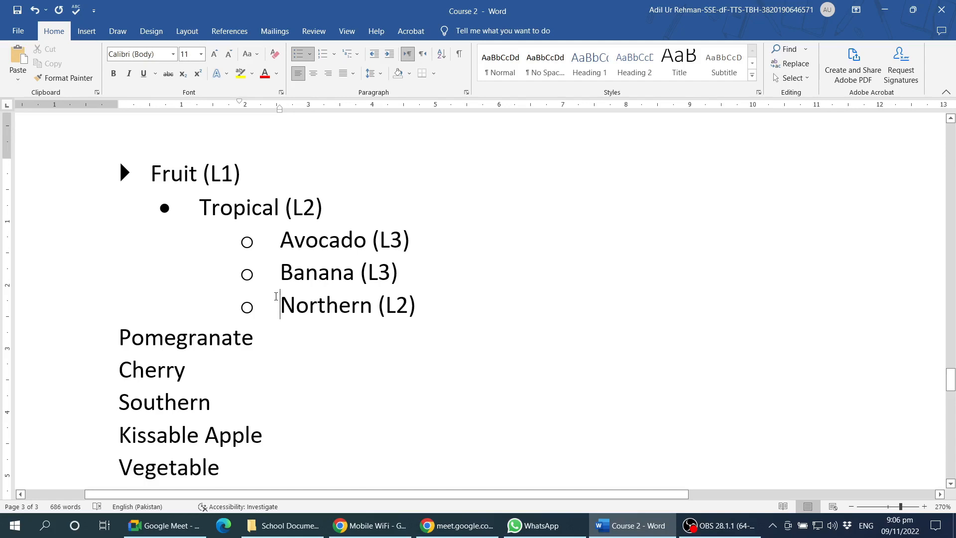
key("shift+Tab")
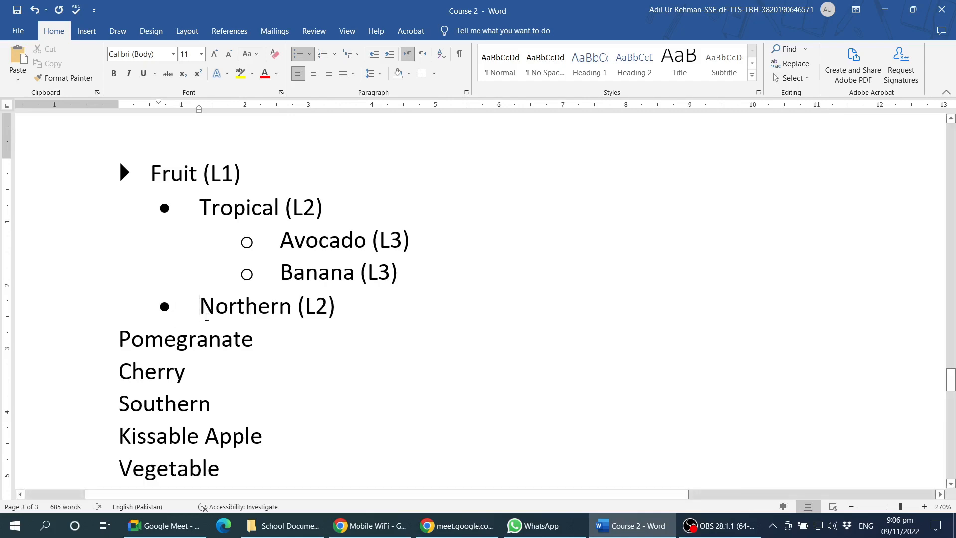
- Apply bullets to Pomegranate and Cherry and demote both one list level below Northern
scroll(207, 316, "down", 2)
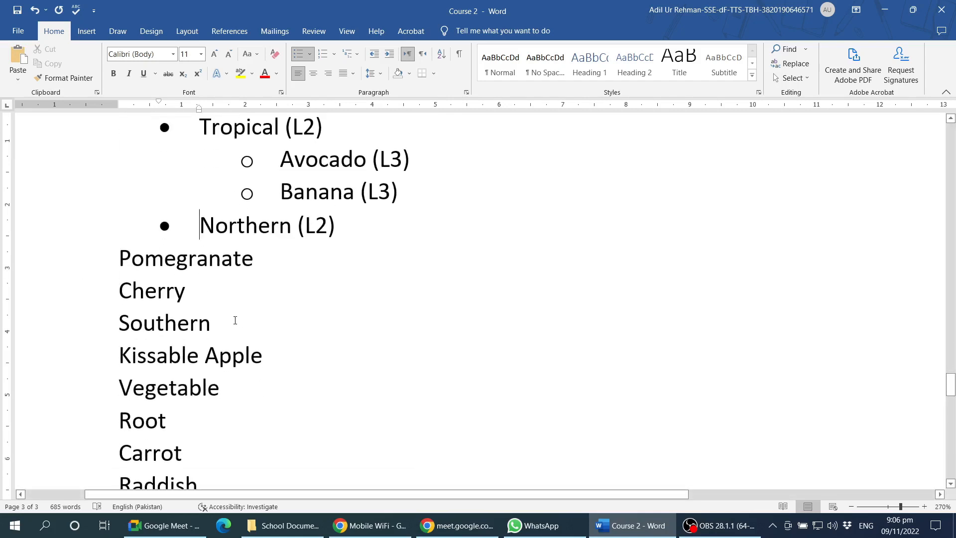
left_click(124, 263)
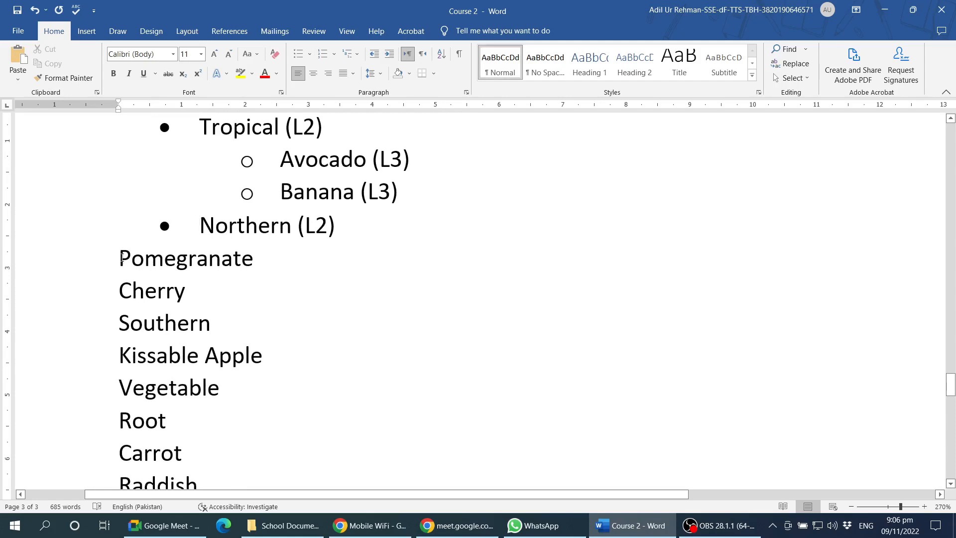
left_click_drag(124, 262, 181, 307)
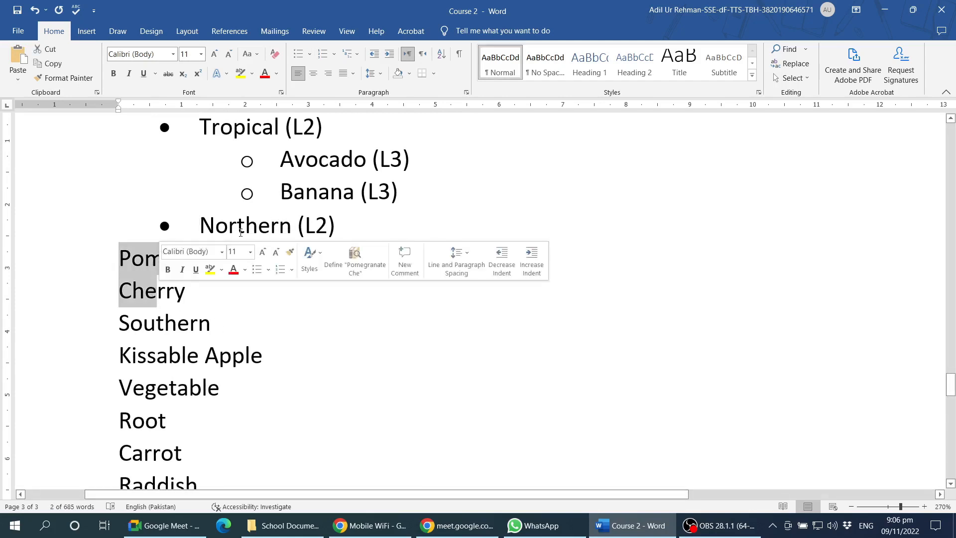
left_click(300, 53)
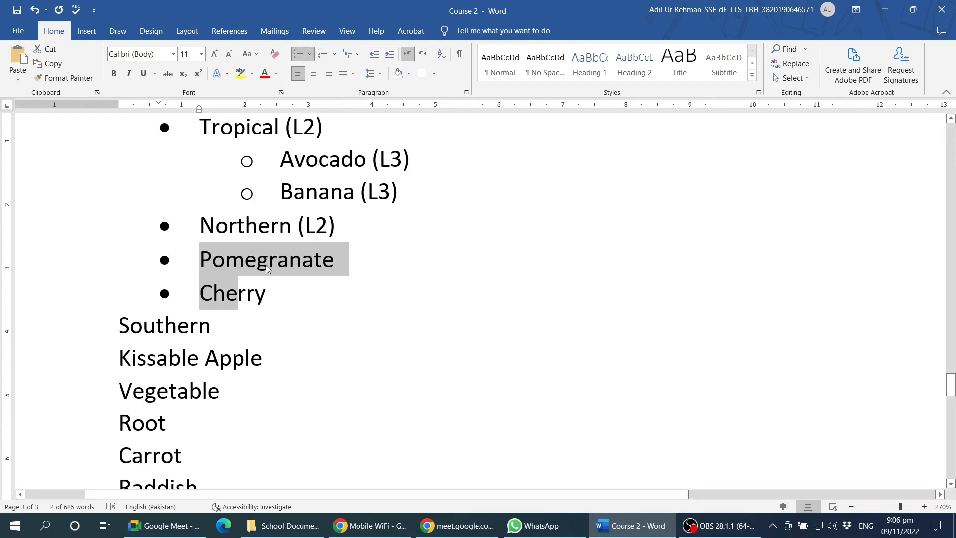
scroll(267, 269, "up", 1)
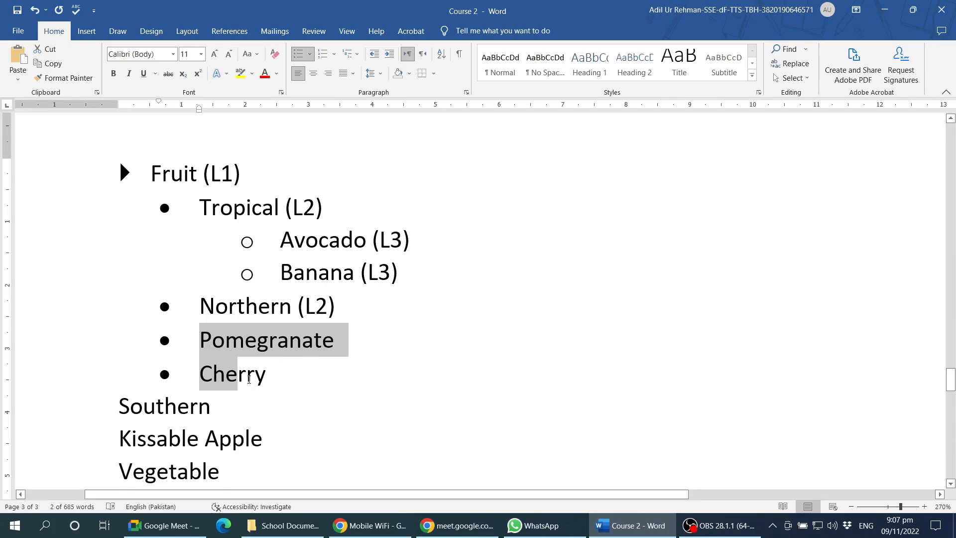
key("Tab")
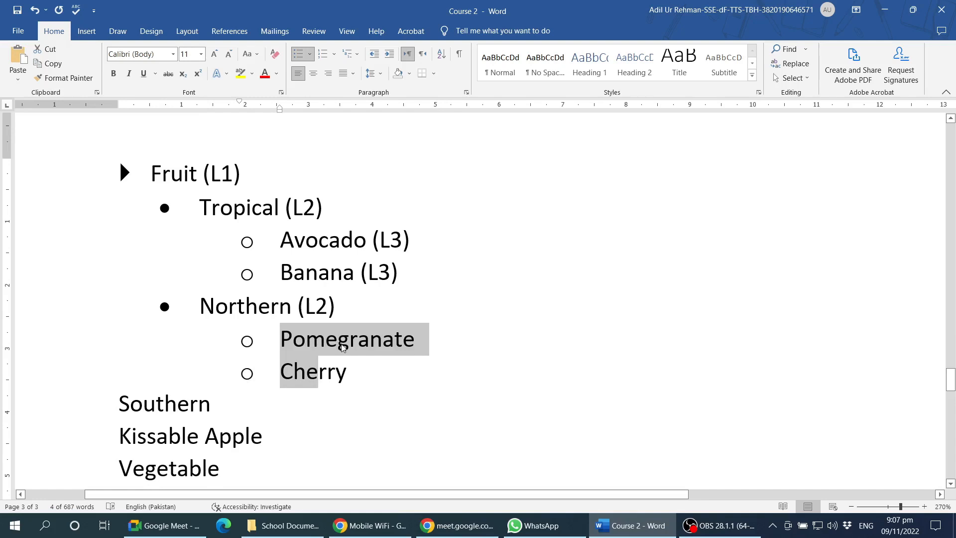
- Apply a bullet to the Southern item and promote it to the same list level as Northern
scroll(500, 277, "down", 2)
left_click(293, 313)
left_click(155, 320)
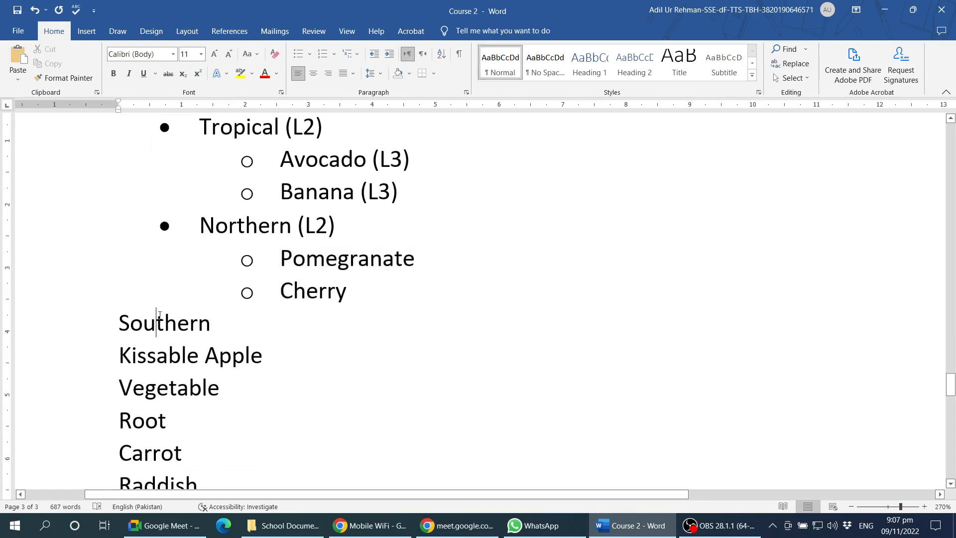
left_click(299, 54)
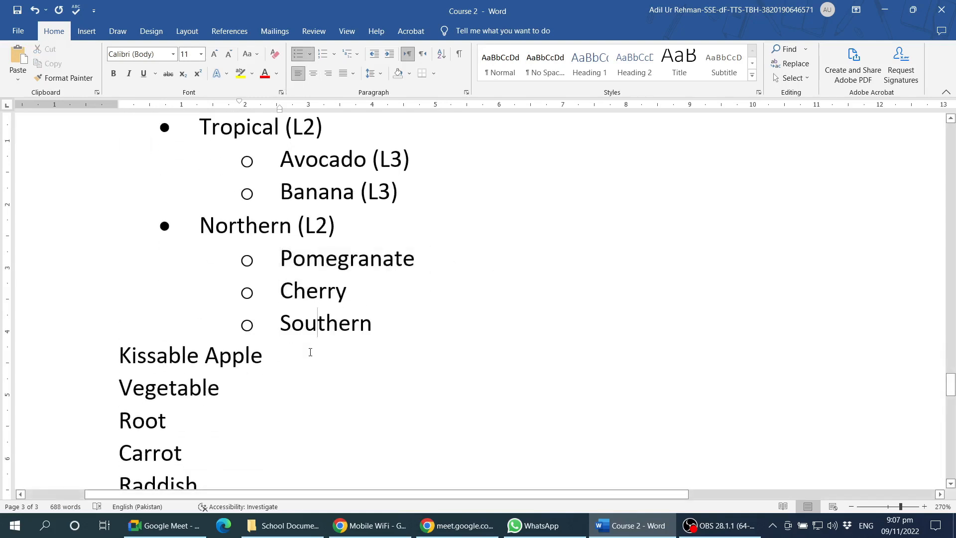
key("Tab")
key("BackSpace")
key("Home")
key("shift+Tab")
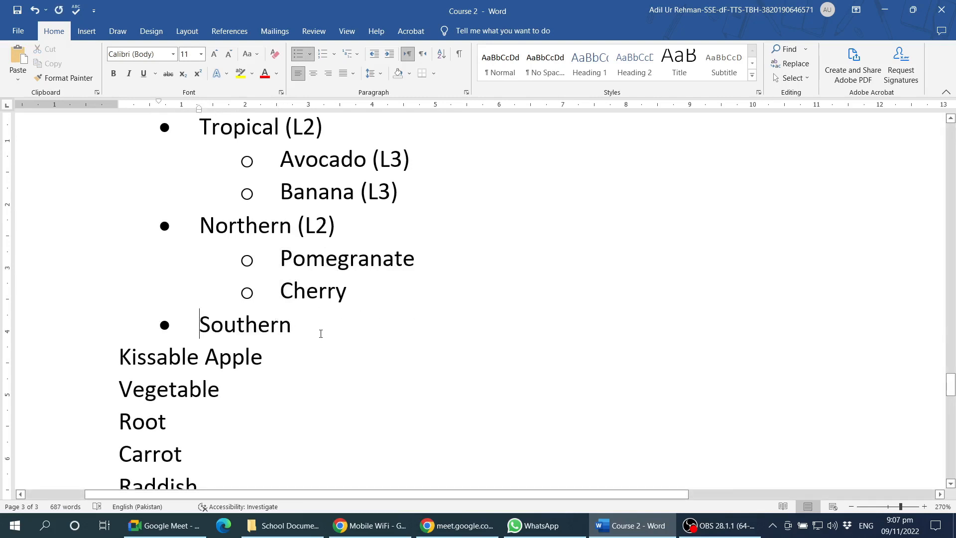
- Apply a bullet to Kissable Apple and demote it one list level below Southern
scroll(147, 320, "down", 2)
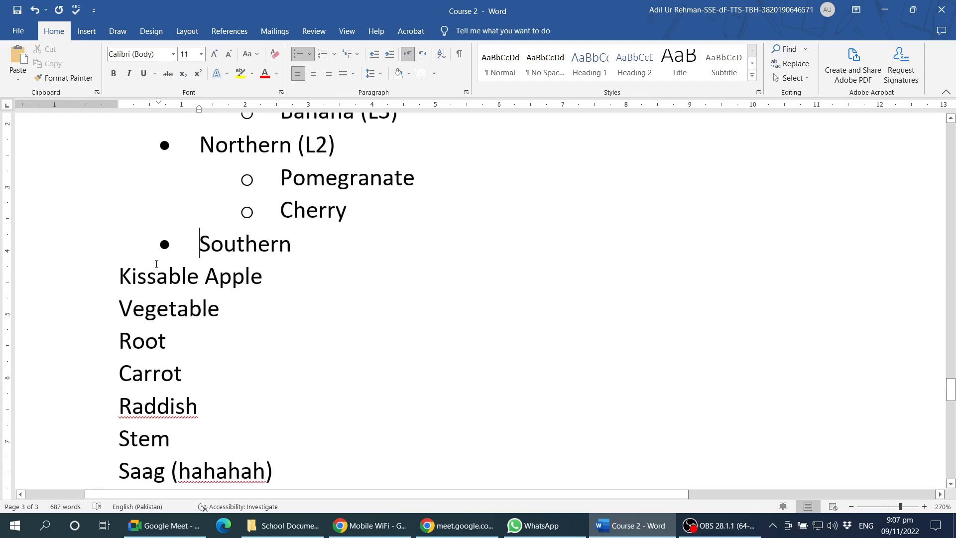
left_click(137, 277)
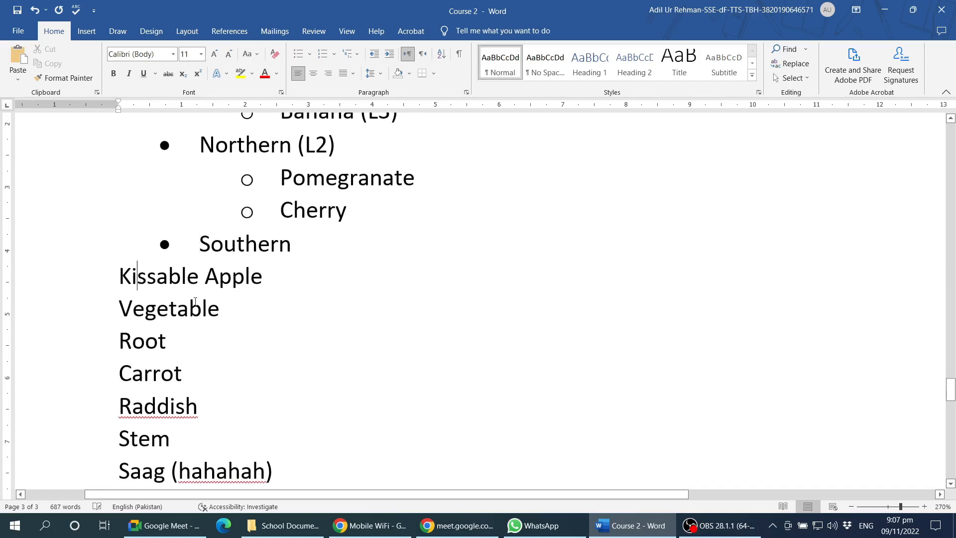
left_click(300, 54)
key("Tab")
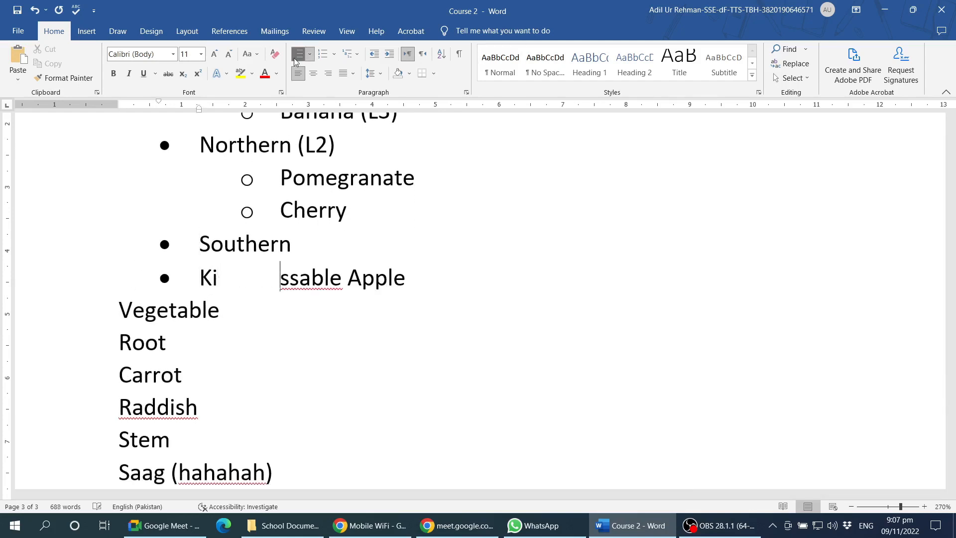
key("ctrl+z")
left_click(201, 278)
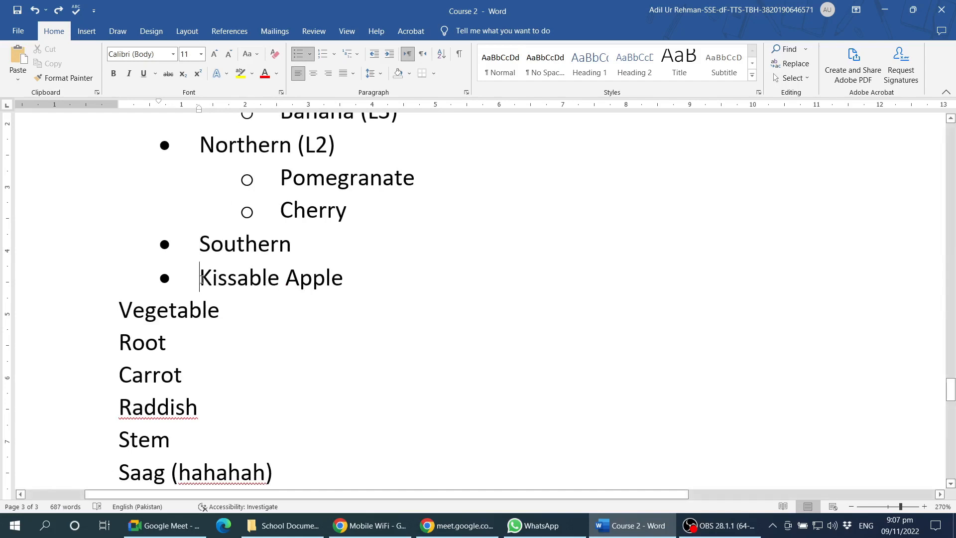
key("Tab")
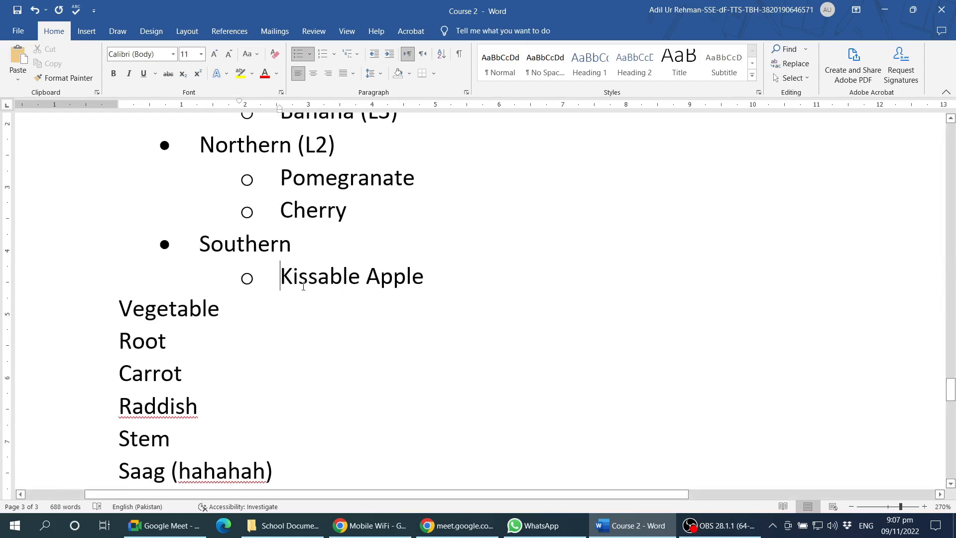
- Insert tab spaces inside the word Avocado, undo them, and restore Kissable Apple's demotion one level below Southern
scroll(260, 305, "up", 1)
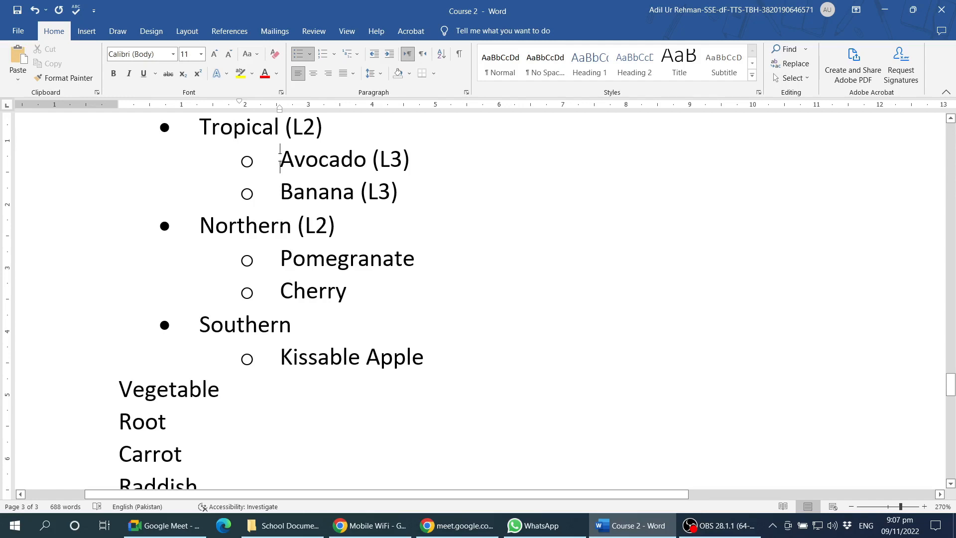
left_click(302, 154)
key("Tab")
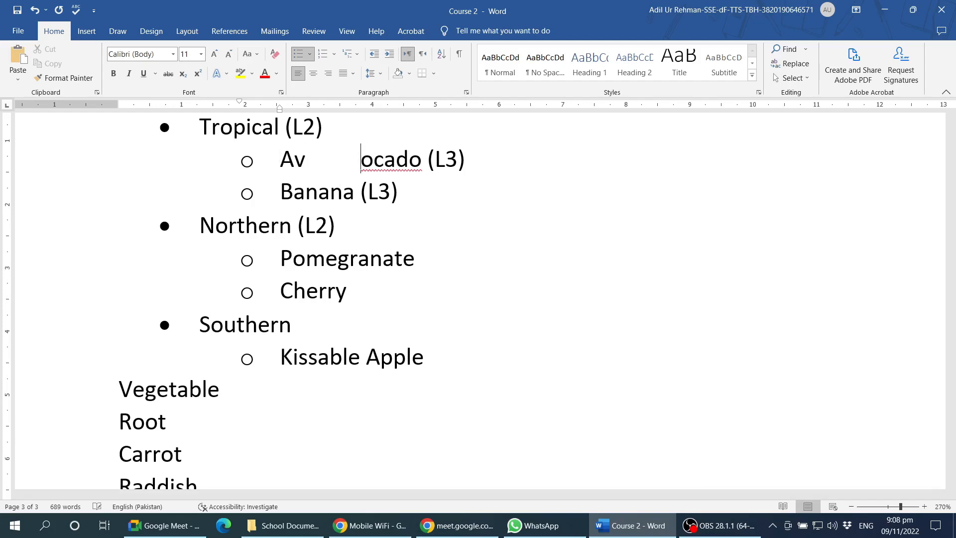
key("Tab")
key("Tab")
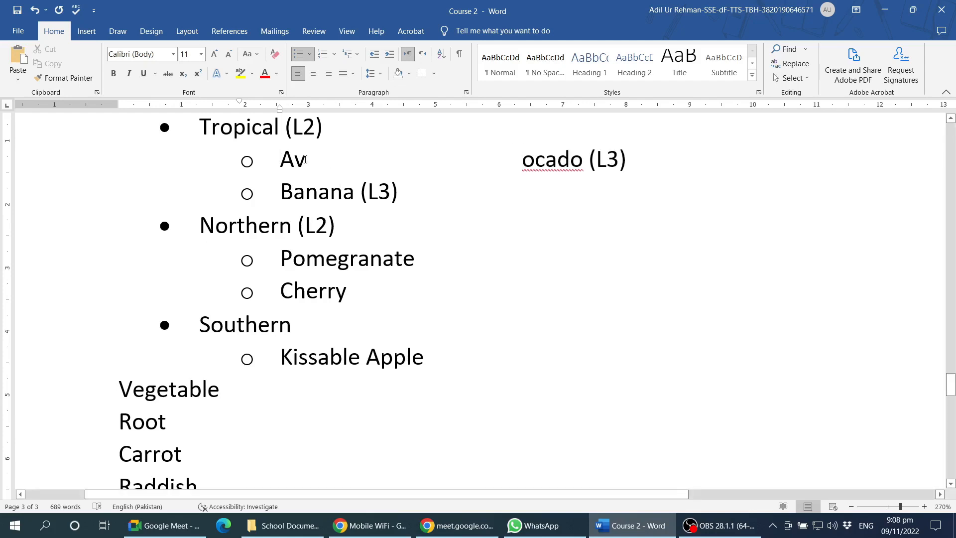
key("ctrl+z")
key("ctrl+z")
key("ctrl+z")
key("ctrl+z")
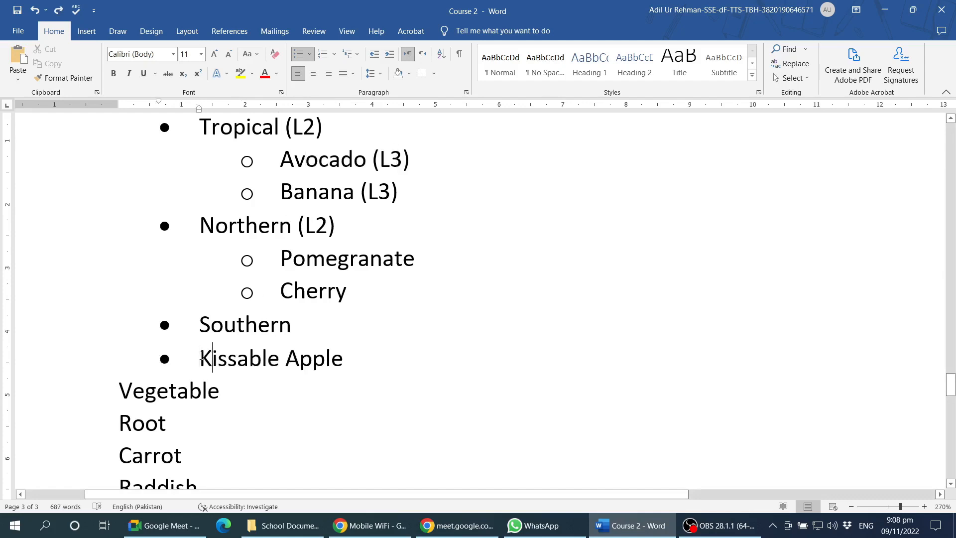
left_click(204, 358)
key("Tab")
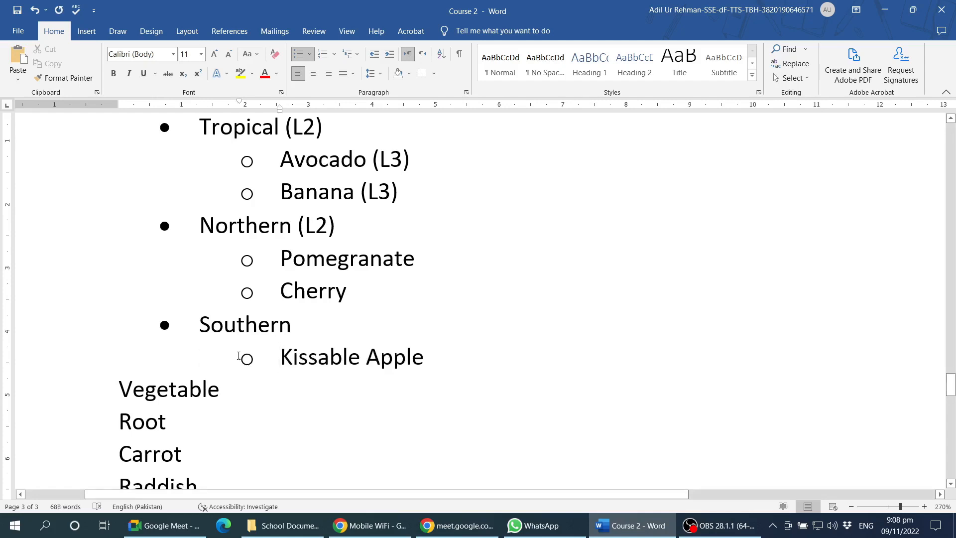
- Try demoting Kissable Apple one further list level from its selected bullet, and undo it
left_click(247, 359)
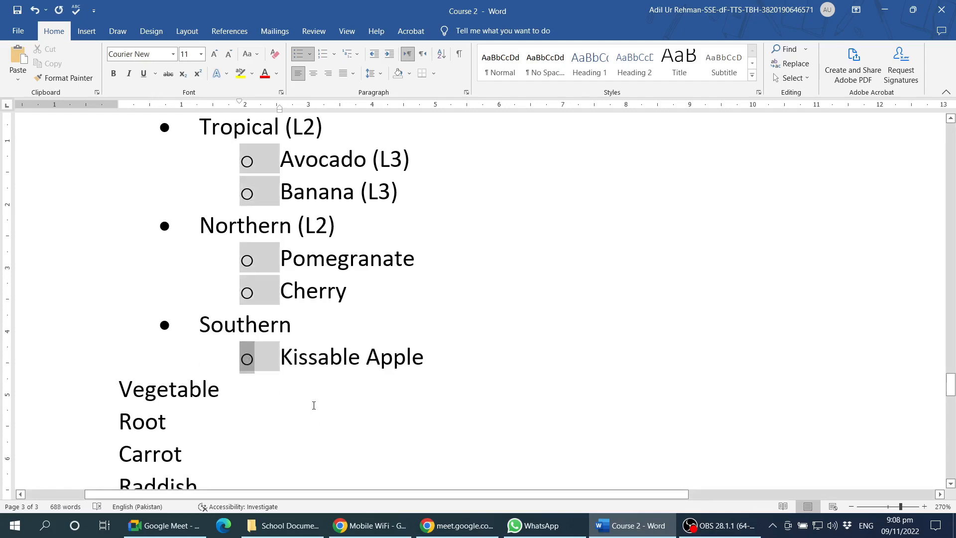
key("Tab")
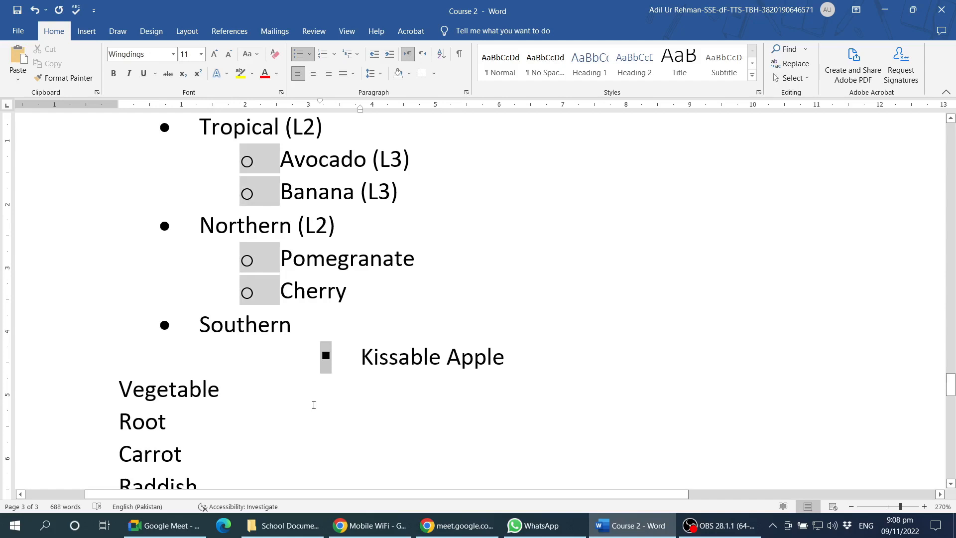
key("ctrl+z")
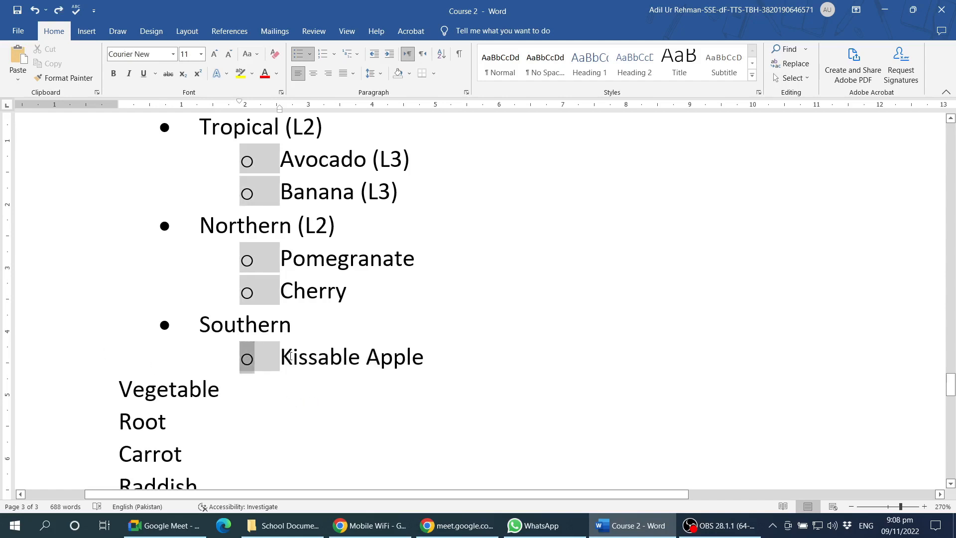
left_click(293, 359)
left_click(430, 362)
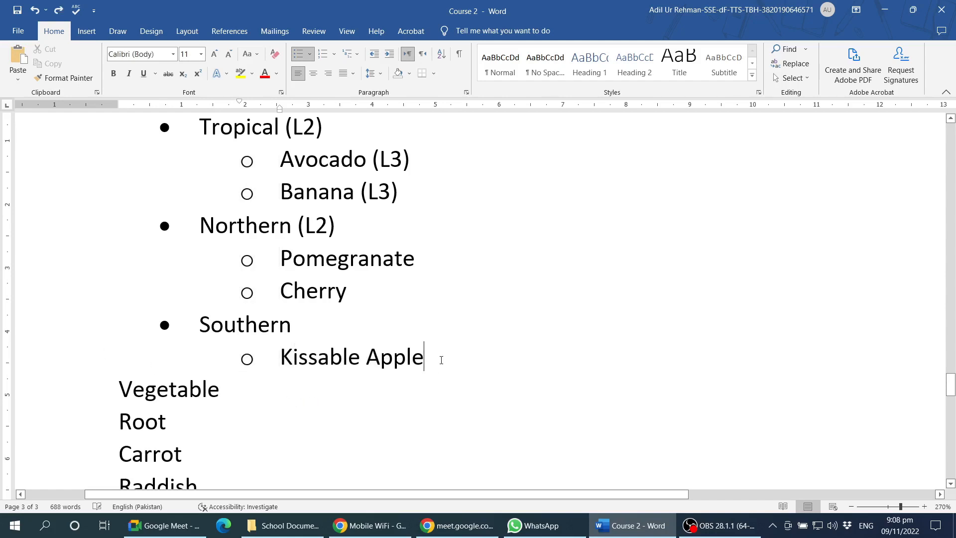
- Apply a bullet to Vegetable and demote it one list level below Kissable Apple
scroll(438, 359, "down", 5)
scroll(422, 360, "up", 2)
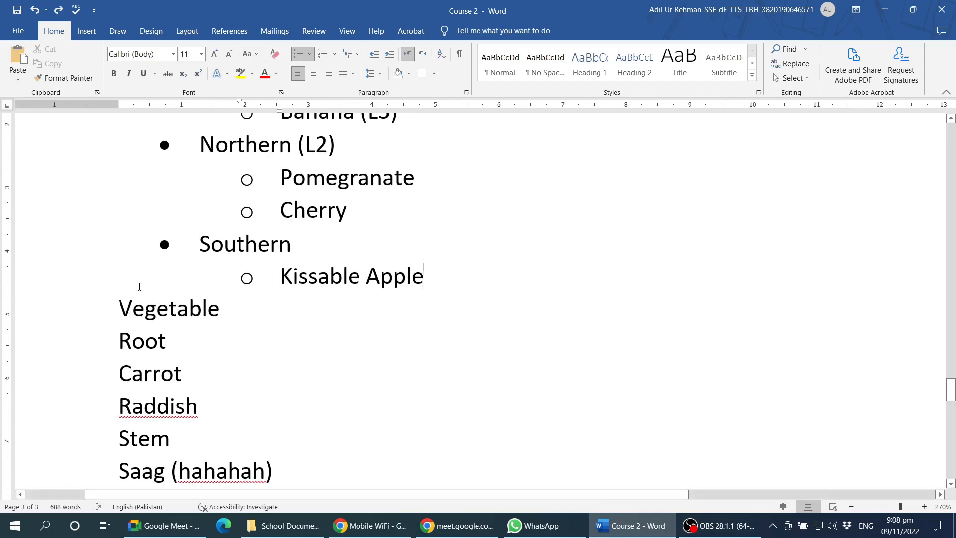
left_click(145, 308)
scroll(140, 327, "down", 1)
left_click(119, 226)
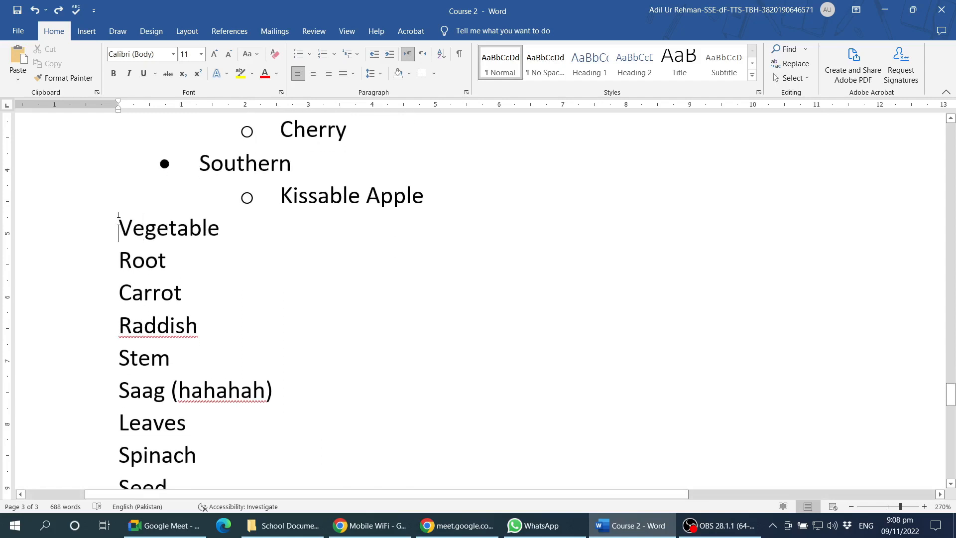
left_click(298, 53)
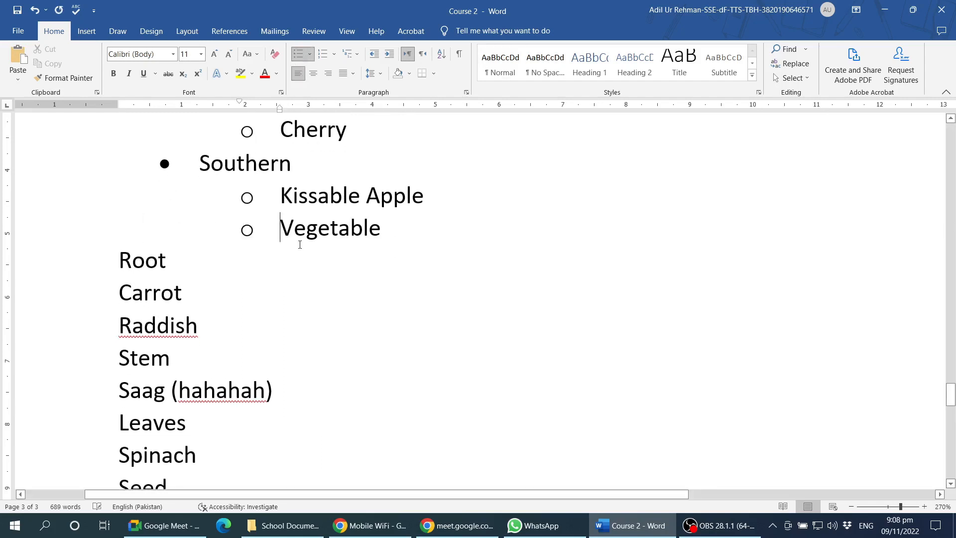
key("Tab")
- Apply a bullet to Root and demote it one list level below Vegetable
left_click(129, 248)
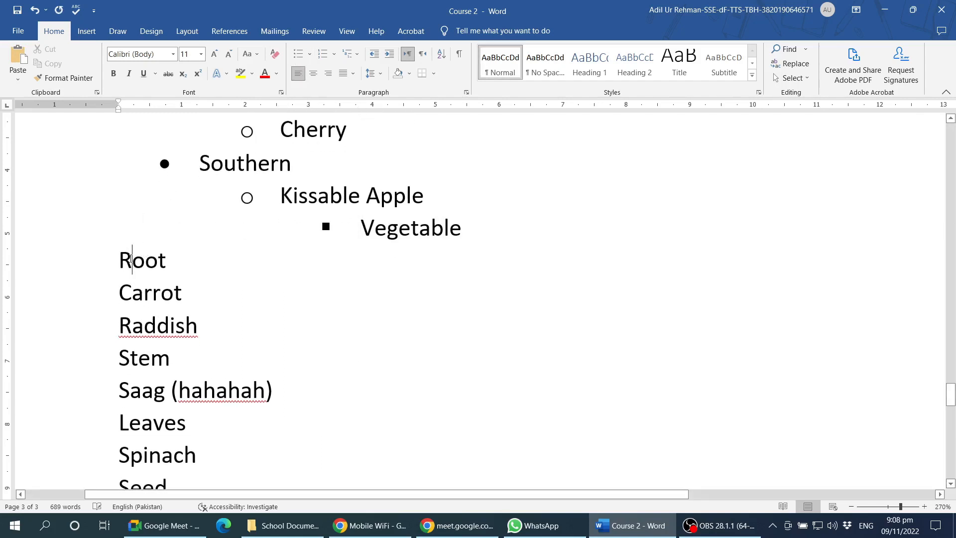
left_click(299, 55)
key("Tab")
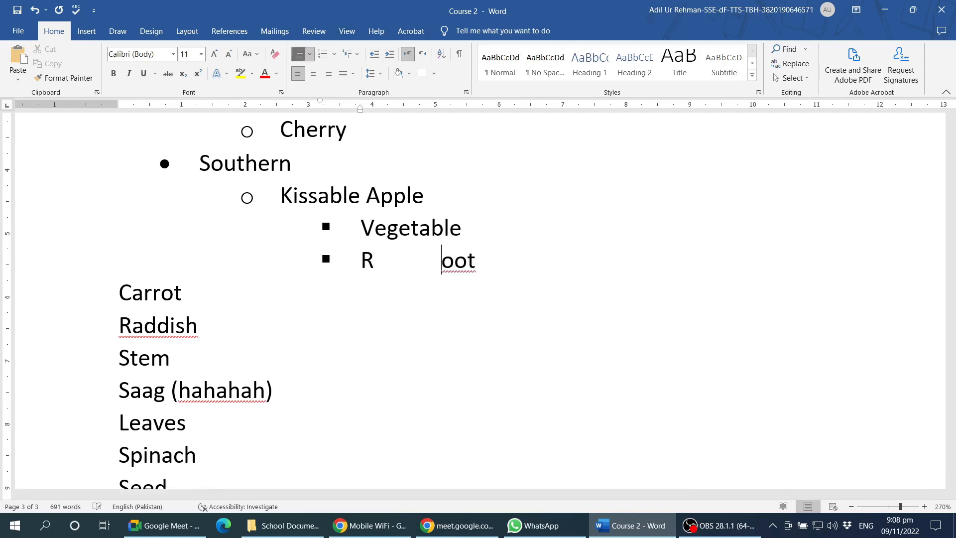
key("ctrl+z")
left_click(354, 248)
key("Tab")
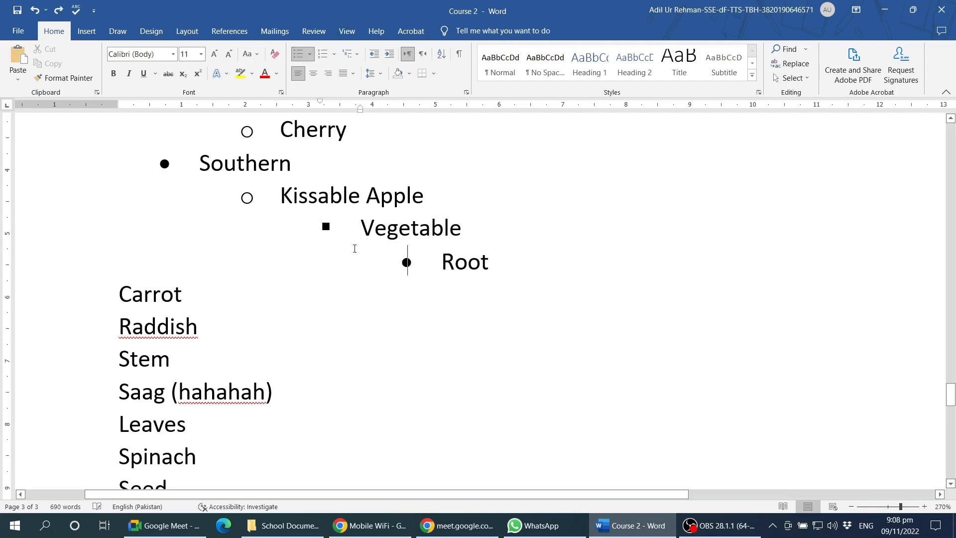
- Apply a bullet to Carrot and demote it one list level below Root
left_click(106, 297)
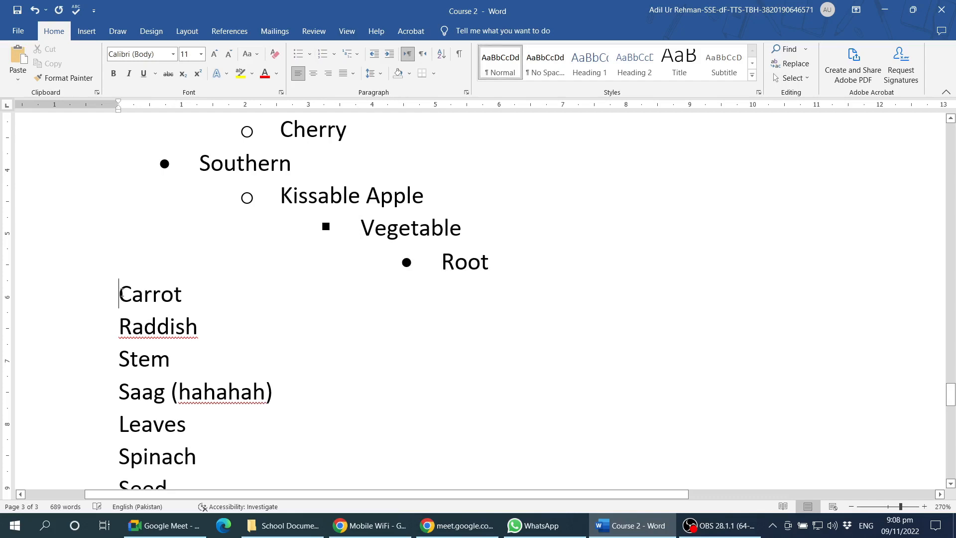
left_click(298, 56)
key("Tab")
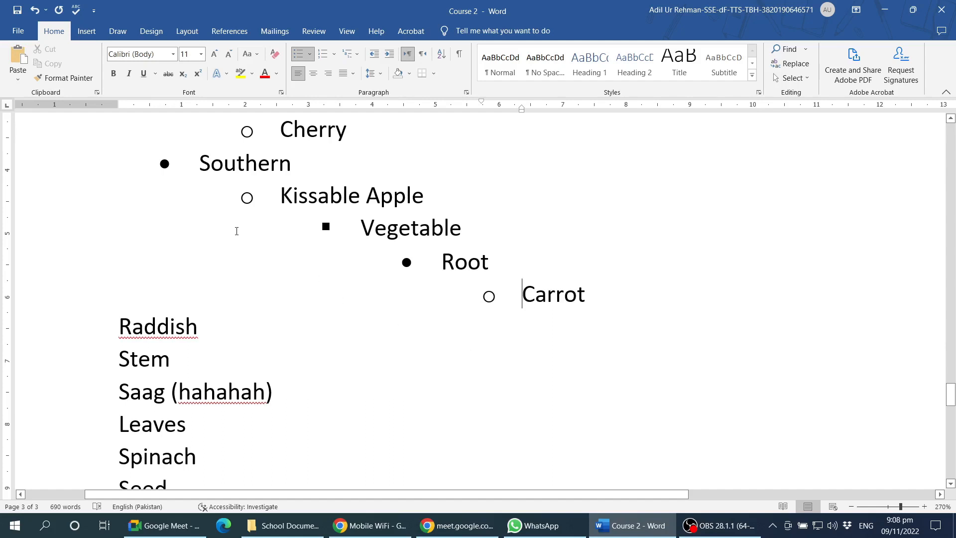
- View the available list levels for the items from Southern to Carrot without changing them
scroll(239, 232, "up", 1)
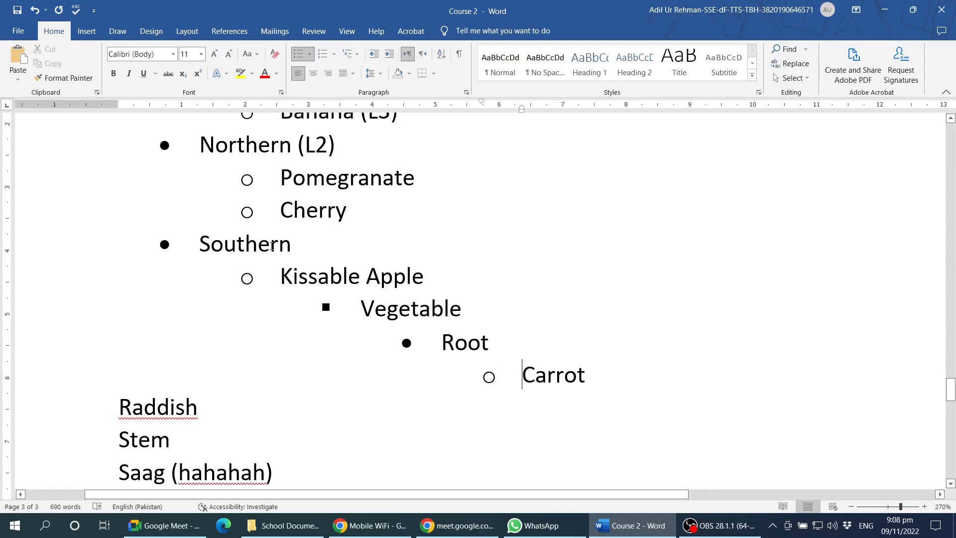
left_click_drag(212, 244, 534, 370)
left_click(309, 53)
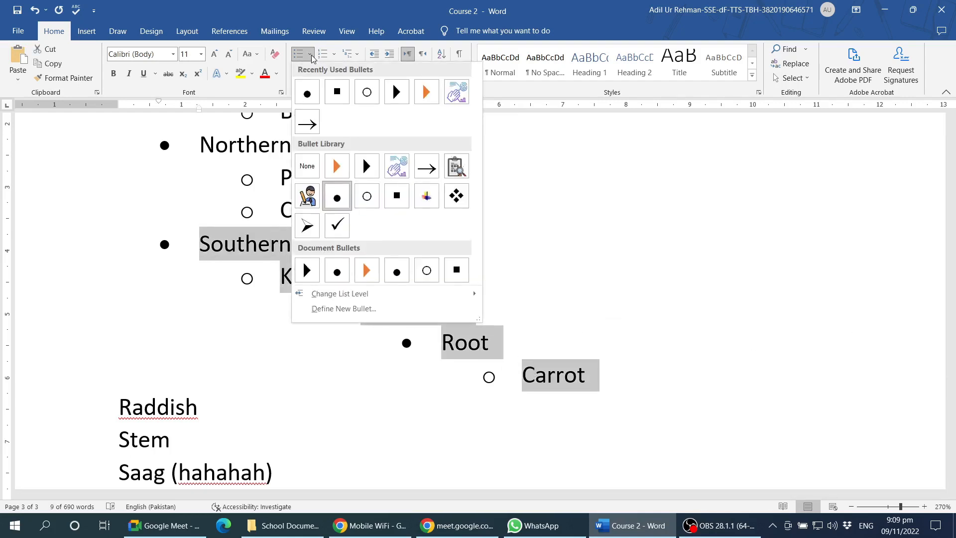
mouse_move(331, 296)
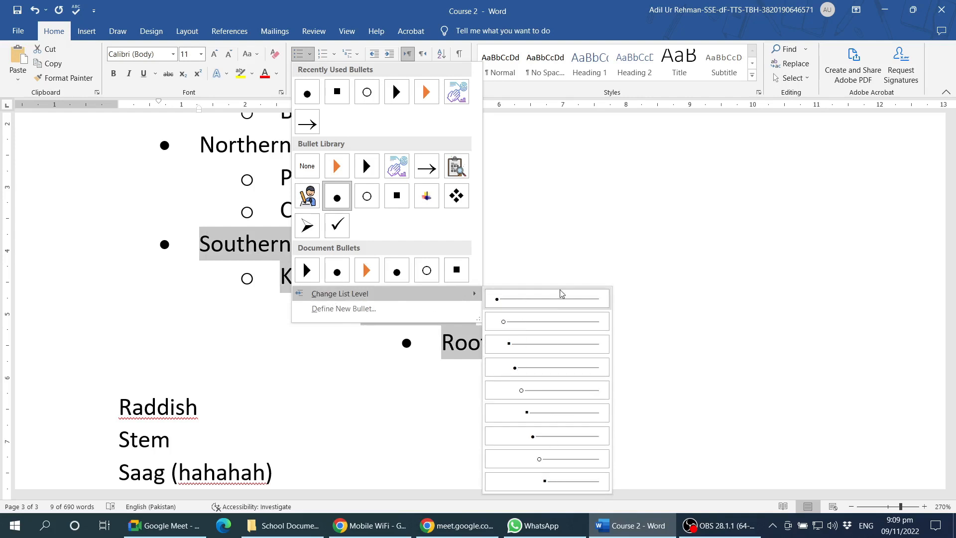
left_click(244, 398)
left_click(248, 288)
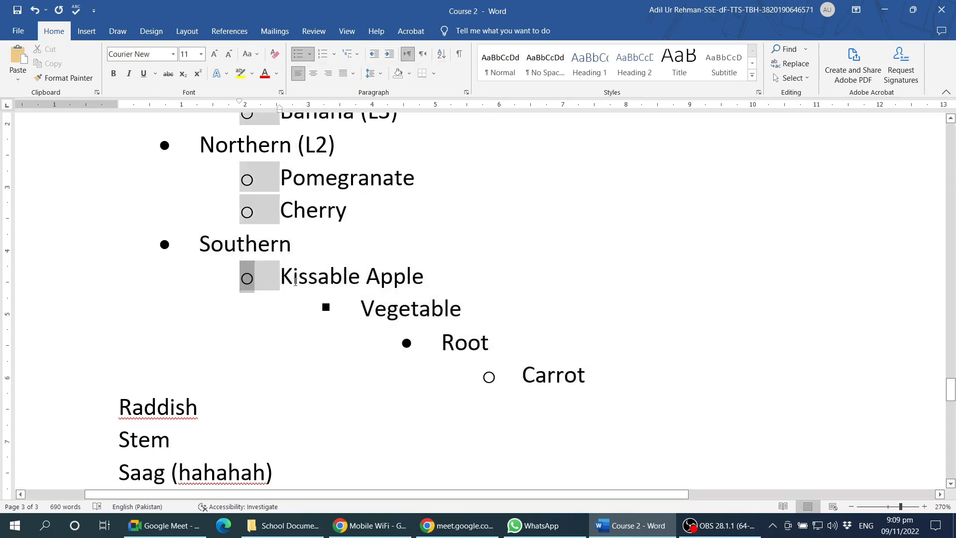
left_click(295, 282)
- Change the list level of Vegetable to the second level, with the hollow circle bullet
triple_click(371, 314)
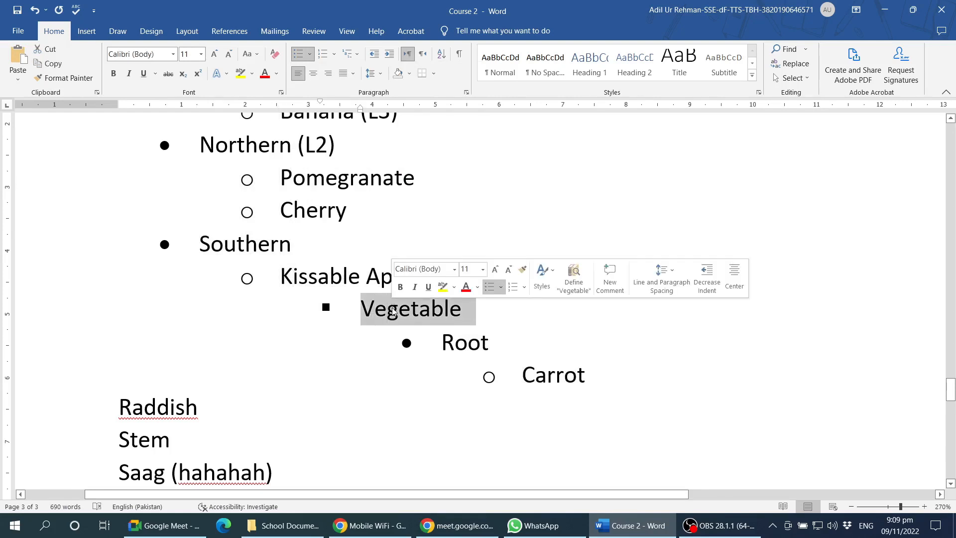
left_click(309, 56)
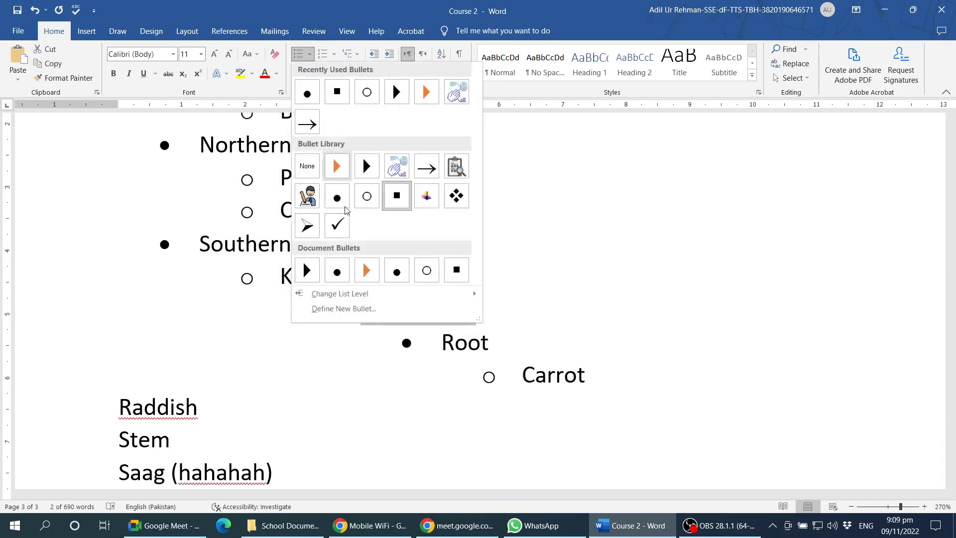
mouse_move(465, 297)
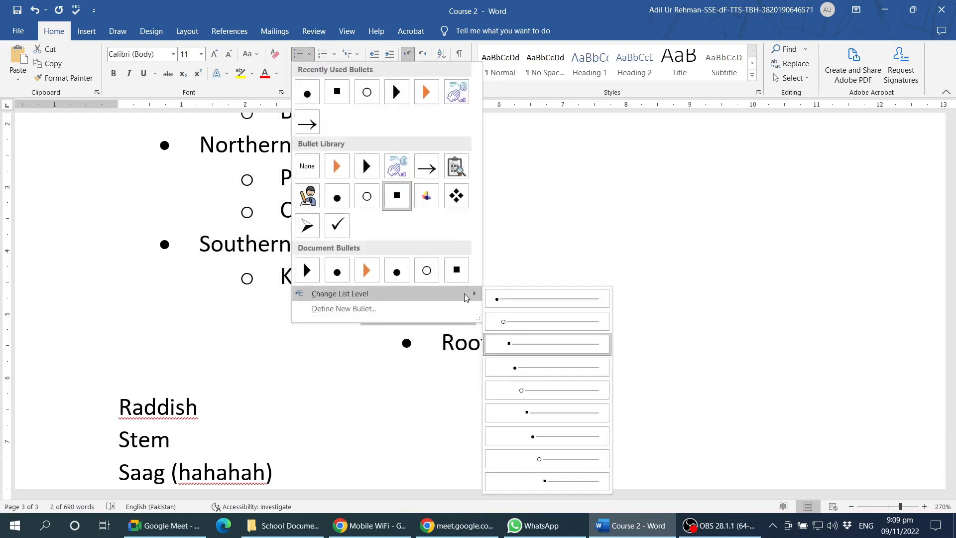
left_click(508, 322)
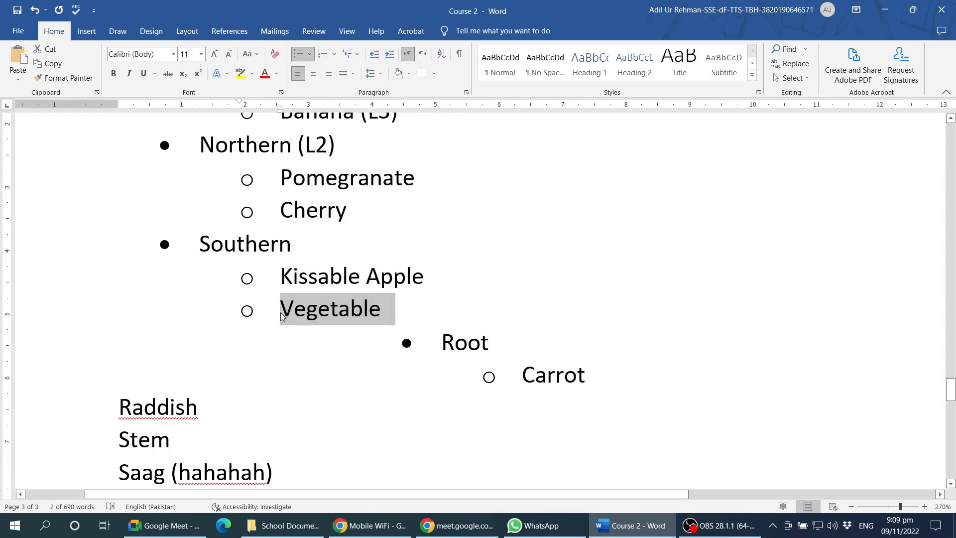
key("Left")
- Change the list level of Root to the third level, with the square bullet
left_click_drag(439, 349, 503, 349)
left_click(314, 55)
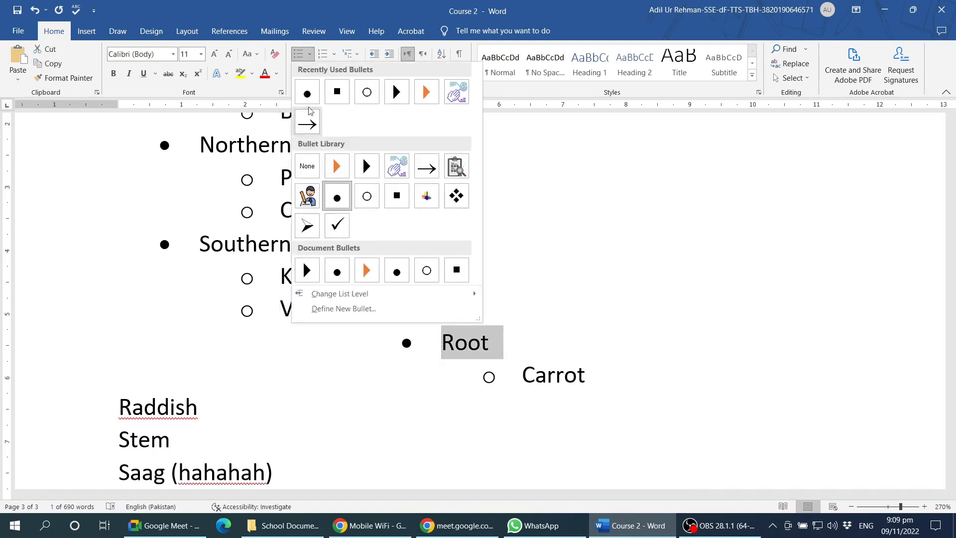
mouse_move(405, 294)
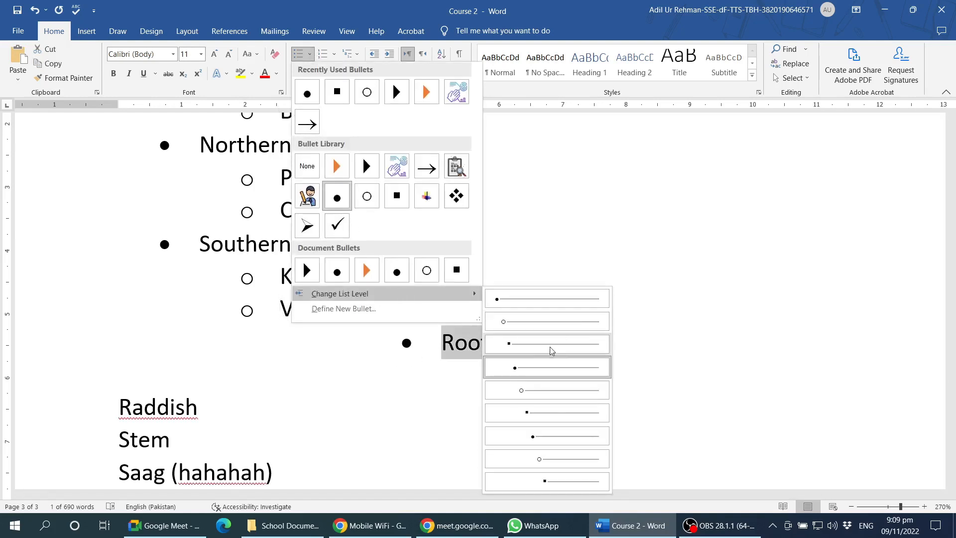
left_click(531, 347)
- View the list levels available for the Root item without choosing one
left_click(456, 349)
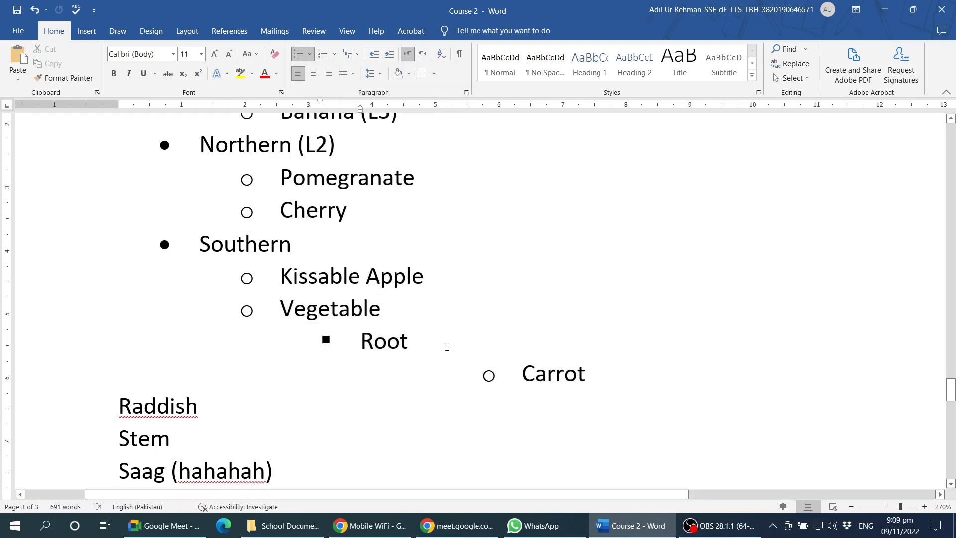
left_click(309, 54)
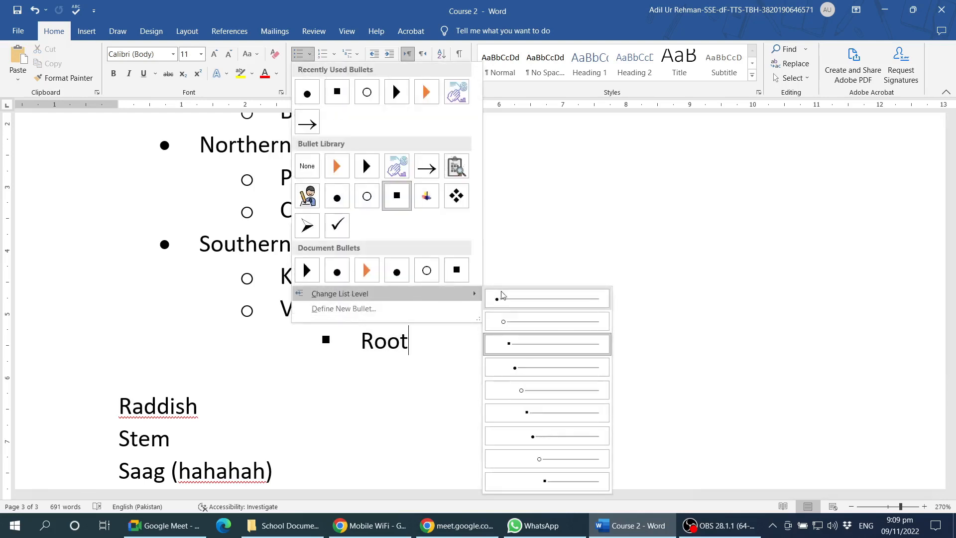
left_click(363, 338)
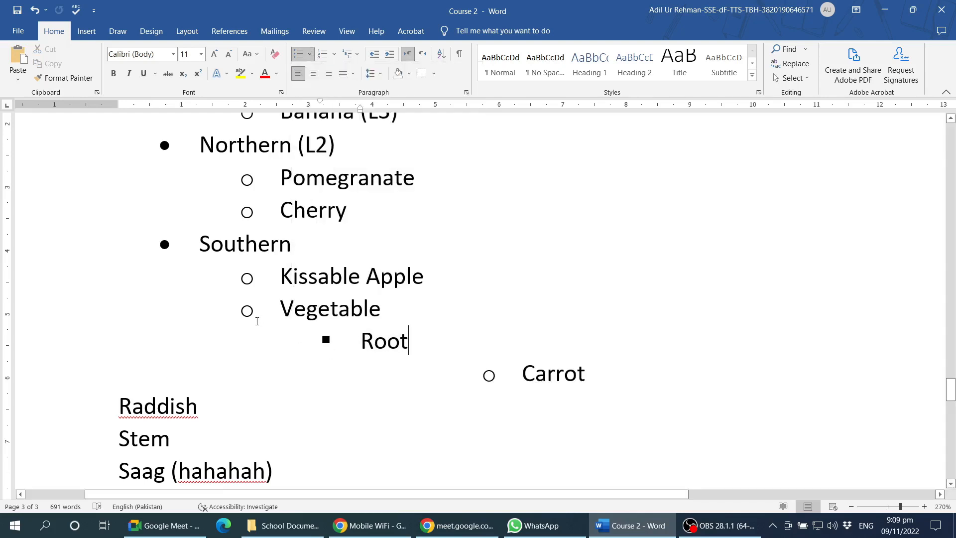
- Examine the bullet library for the Root item's bullet without choosing another symbol
left_click(327, 340)
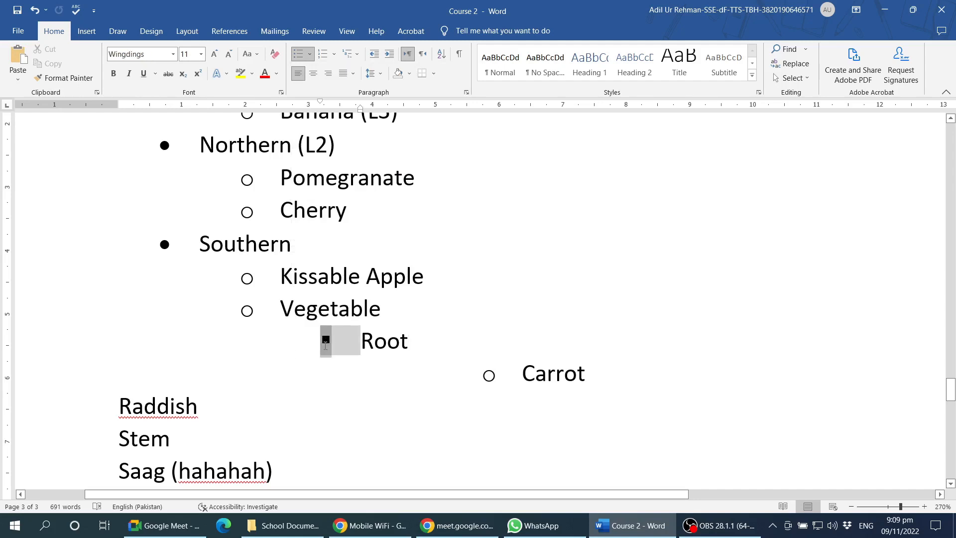
left_click(310, 54)
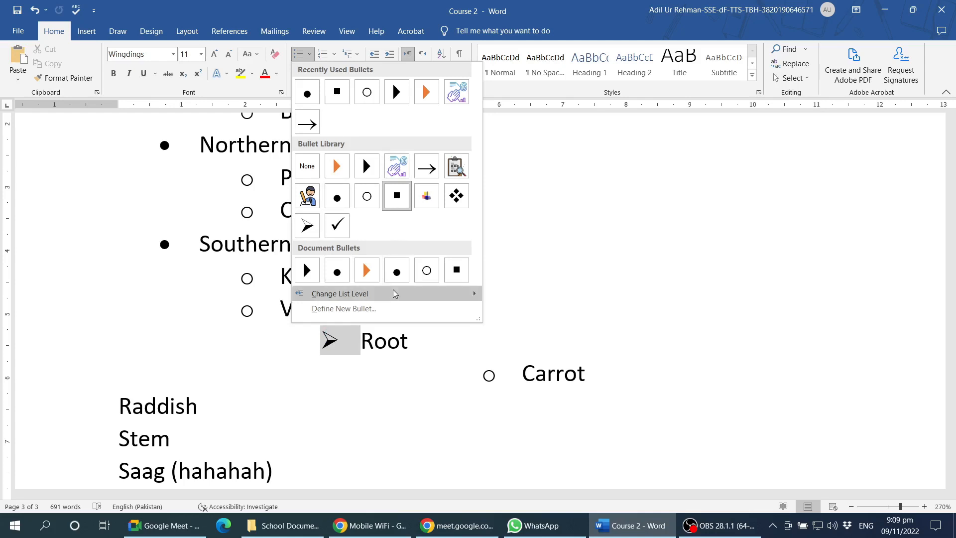
left_click(403, 377)
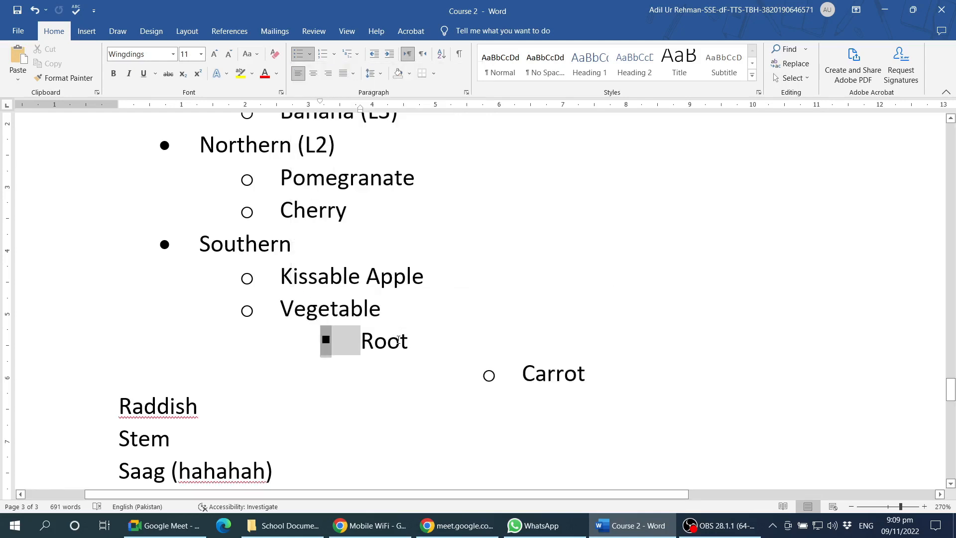
left_click(399, 340)
- Promote the Carrot item to the third list level so it uses the square bullet like Root
left_click(510, 372)
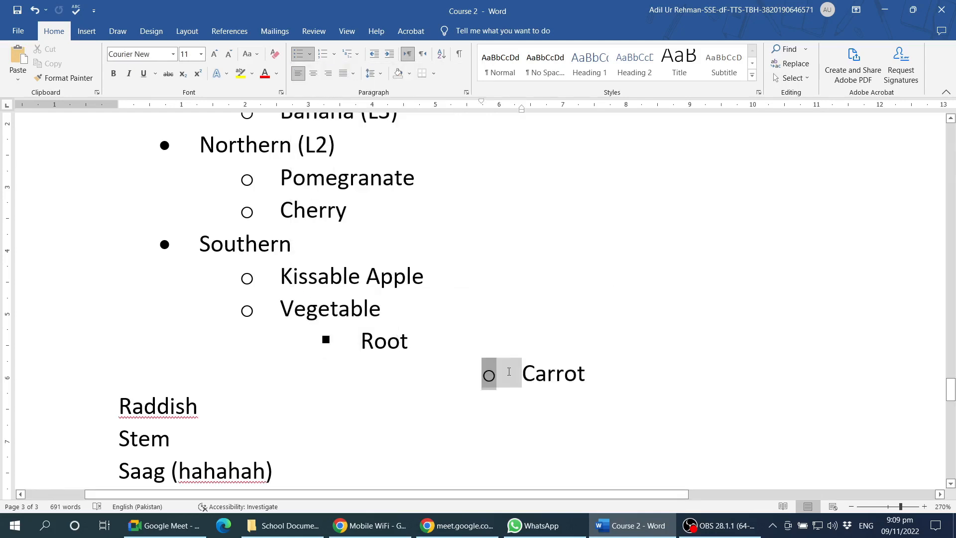
key("shift+Tab")
key("shift+Tab")
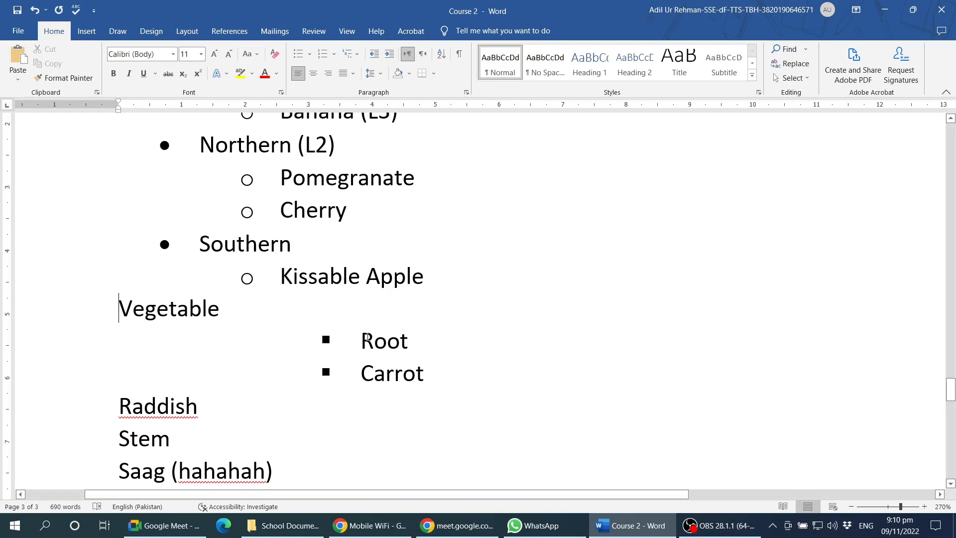
- Delete the plain items from Raddish down to Bottle gourd, and undo the deletion
scroll(300, 363, "down", 3, "ctrl")
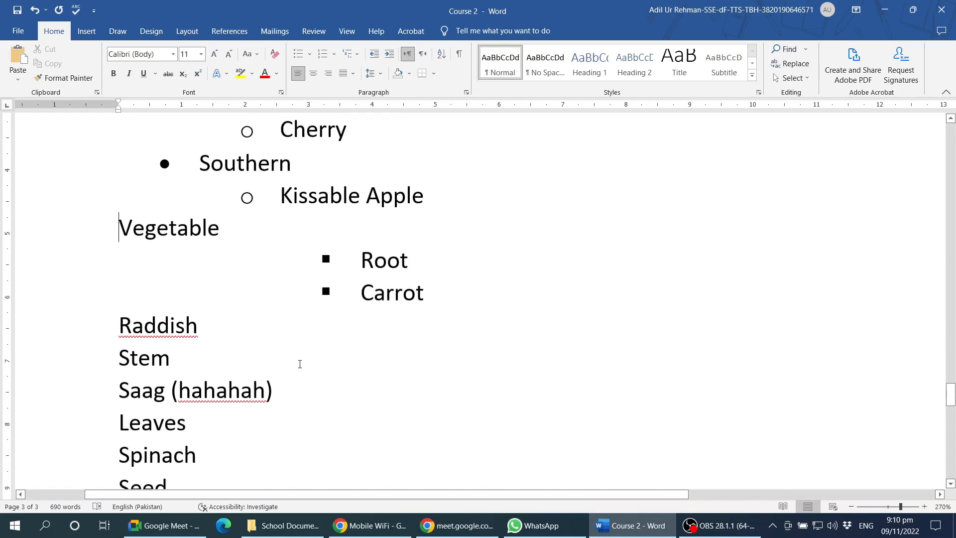
scroll(303, 363, "down", 9, "ctrl")
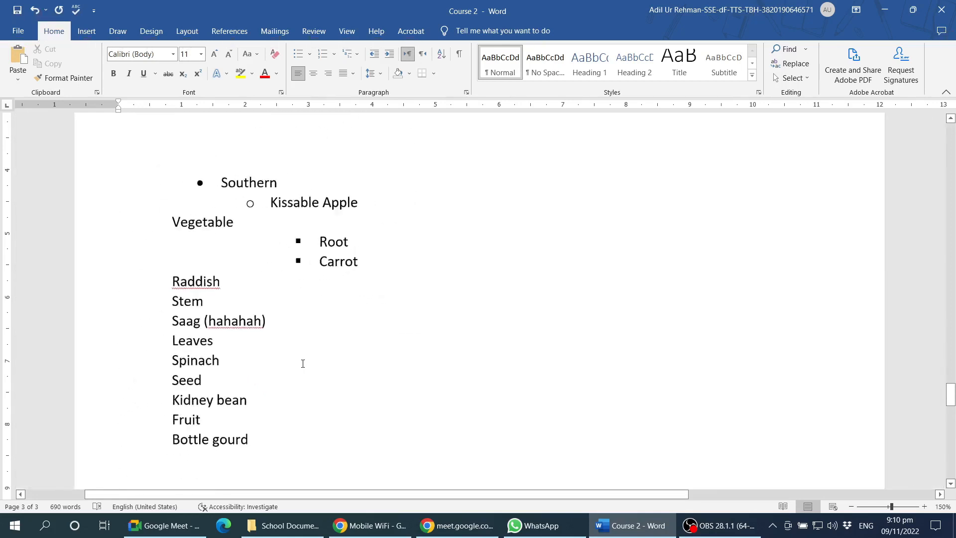
scroll(290, 412, "up", 2)
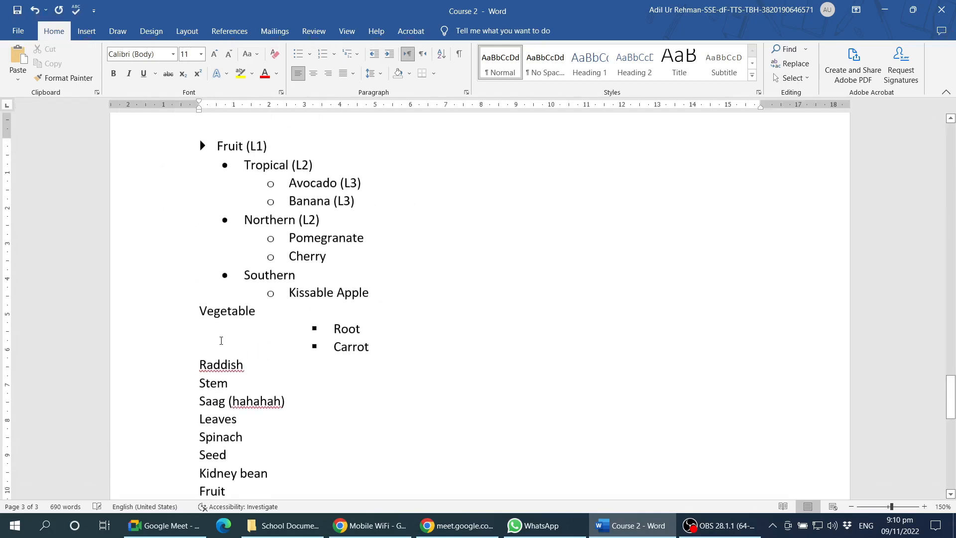
left_click(198, 363, "shift")
key("Delete")
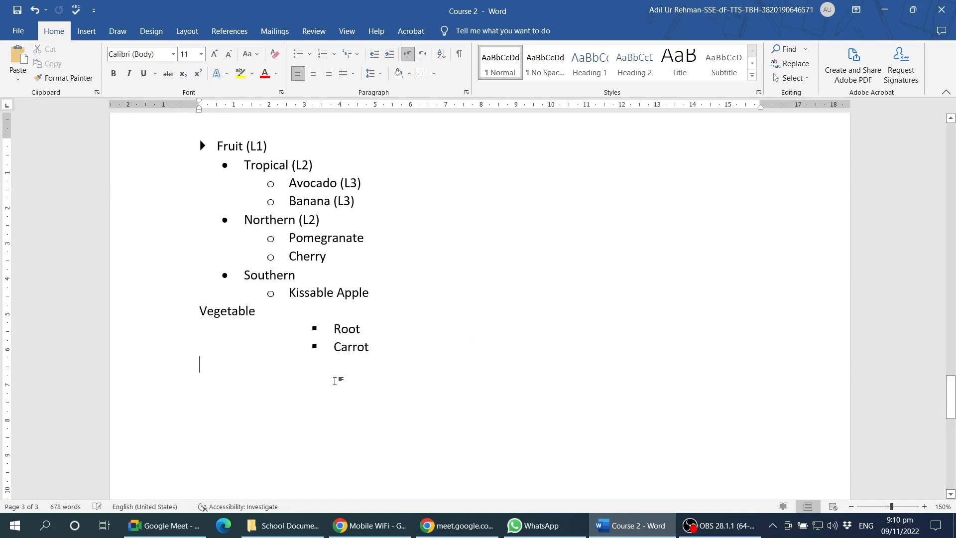
key("ctrl+z")
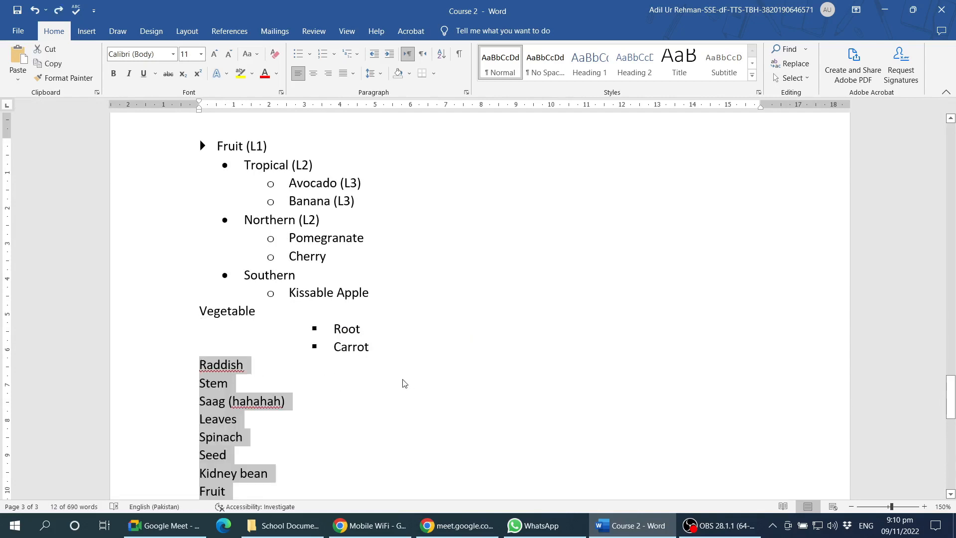
left_click(371, 345)
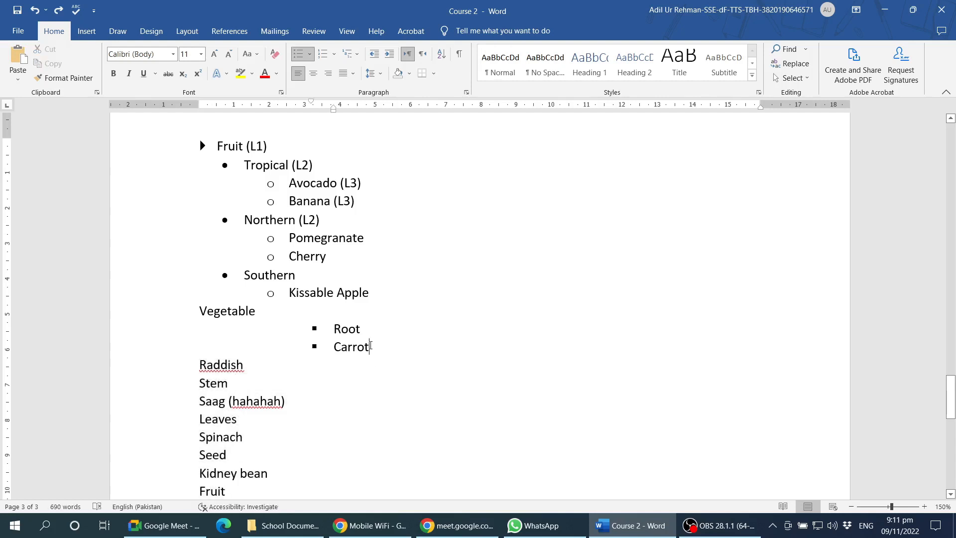
left_click_drag(370, 347, 335, 329)
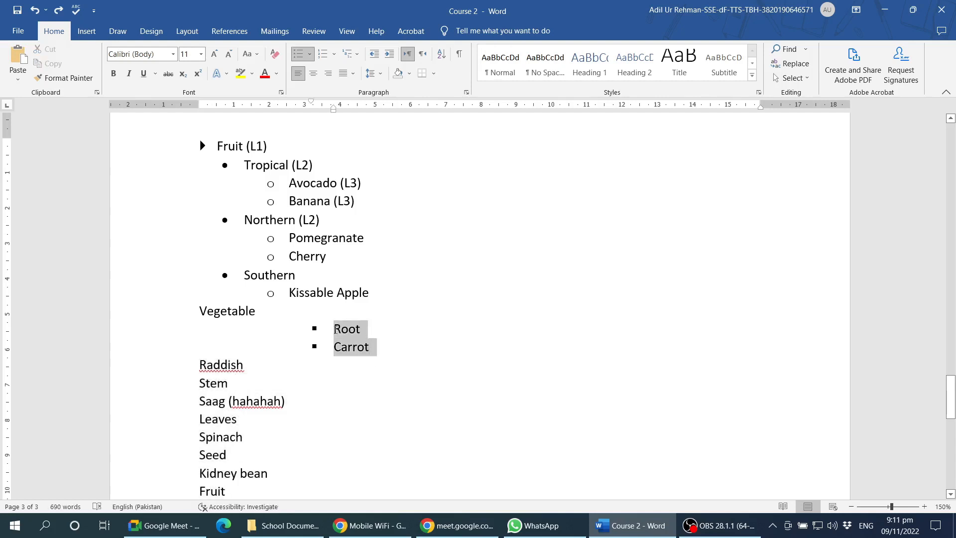
left_click(368, 346)
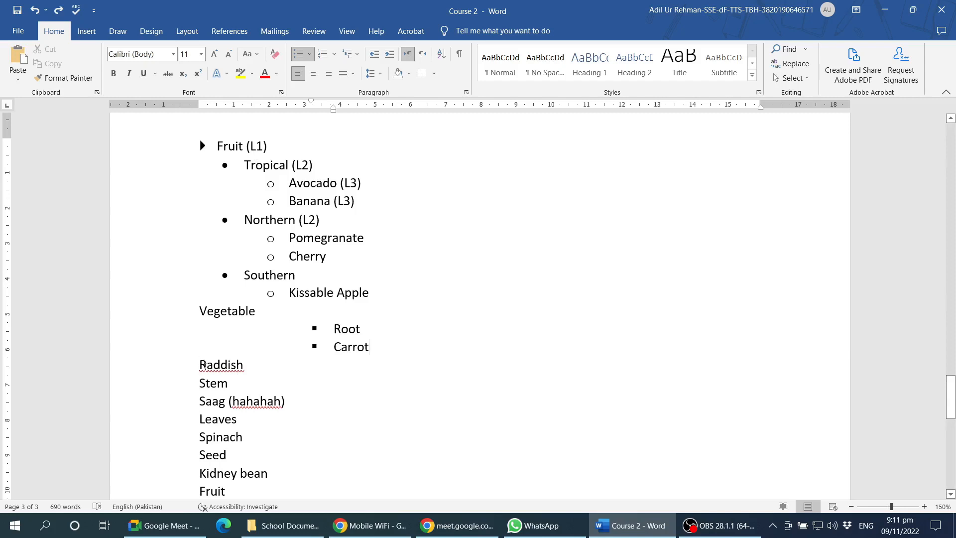
- Copy the entire list from Fruit (L1) to Bottle gourd
left_click(201, 365)
scroll(220, 386, "down", 2)
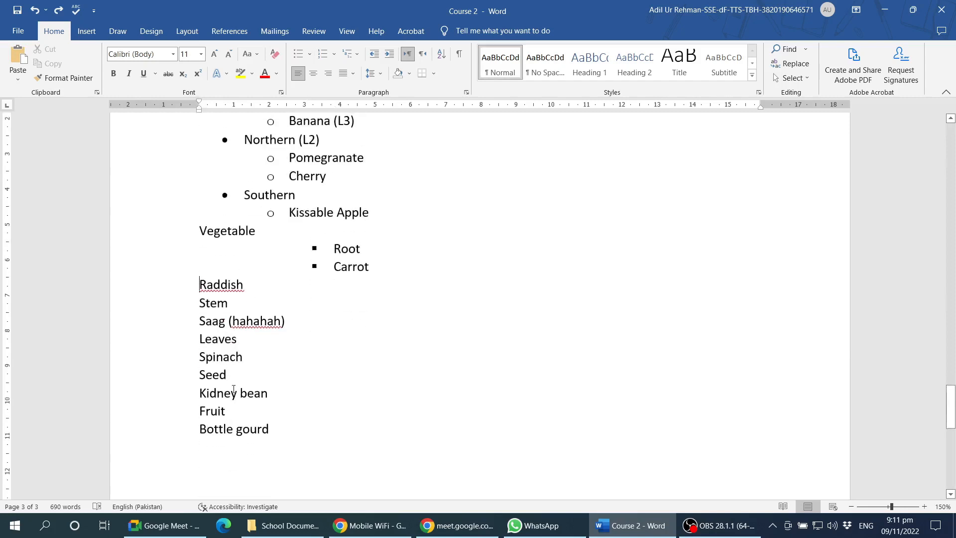
scroll(272, 423, "up", 3)
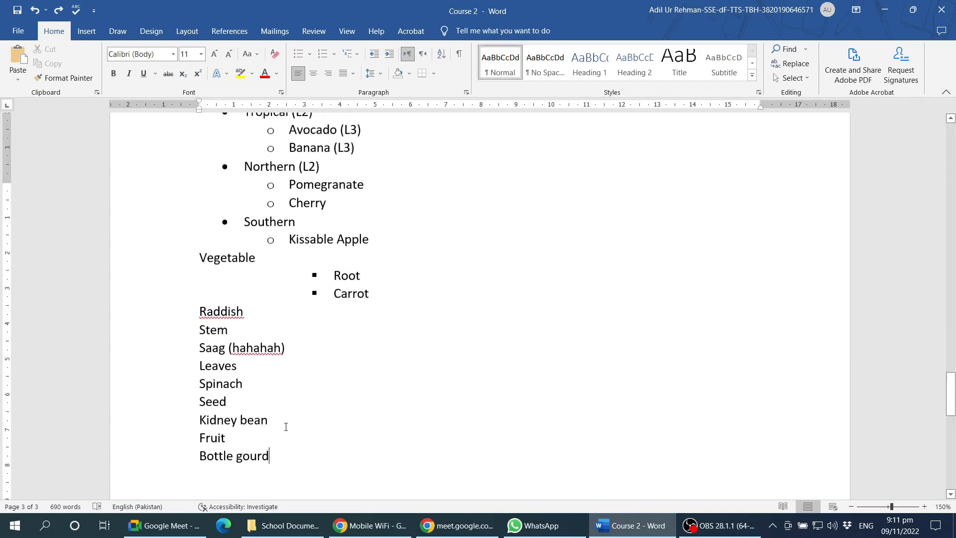
left_click(216, 184, "shift")
key("ctrl+c")
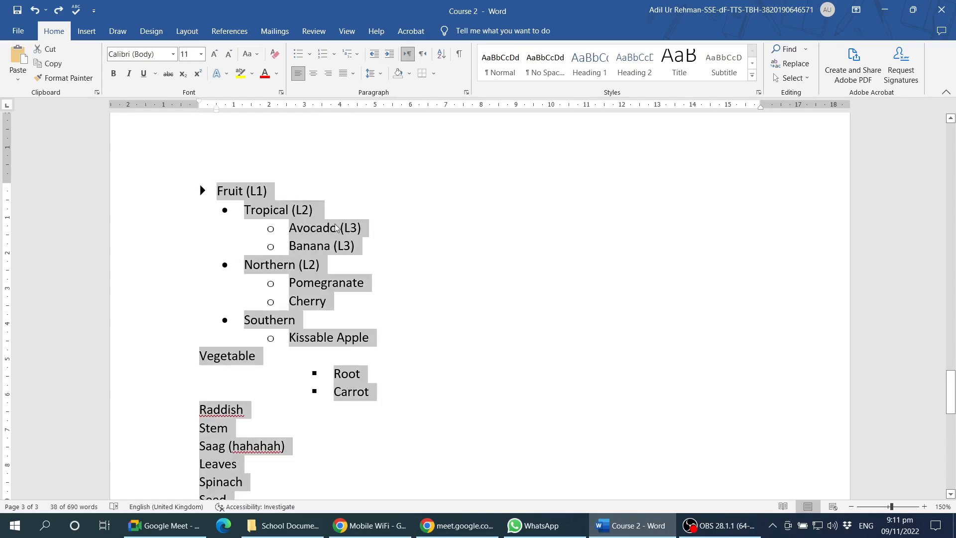
- Insert a page break below Bottle gourd to start a new page after the list
scroll(308, 325, "down", 1)
scroll(282, 323, "down", 7)
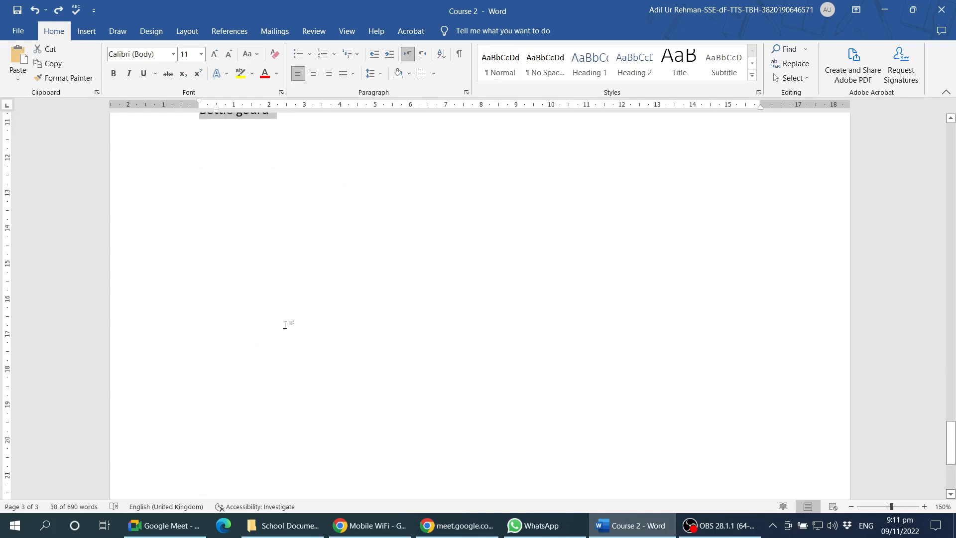
scroll(280, 322, "up", 1)
left_click(292, 184)
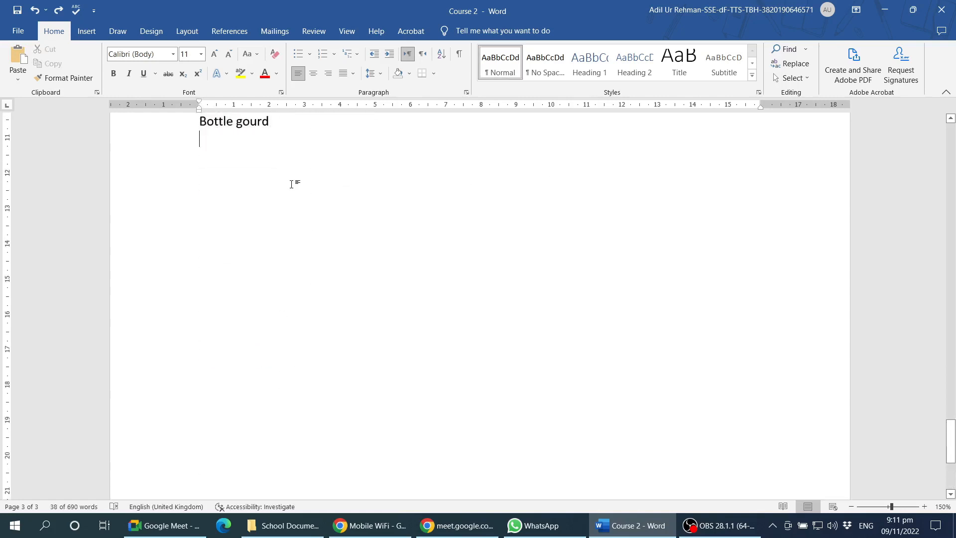
key("ctrl+Return")
scroll(292, 181, "down", 5)
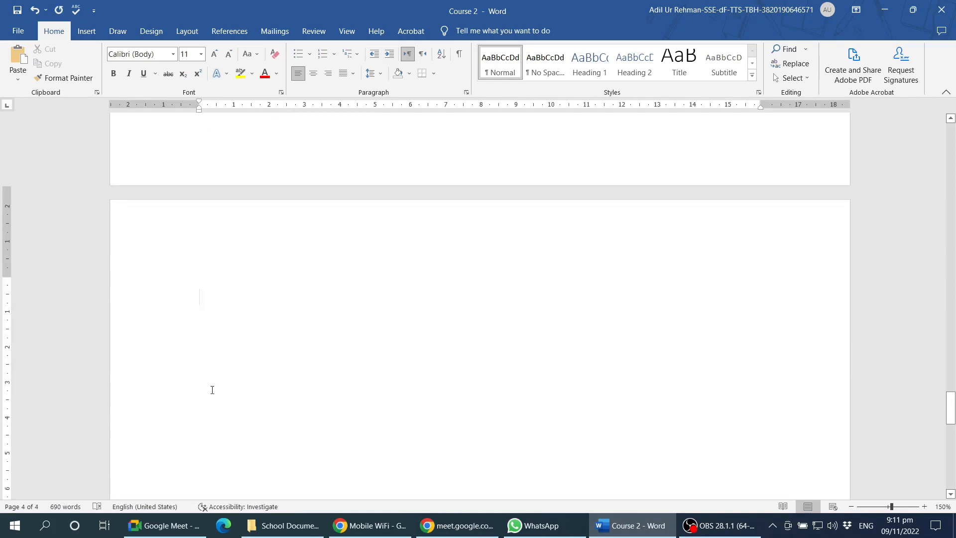
- Paste the copied list onto the new page, keeping text only
key("ctrl+v")
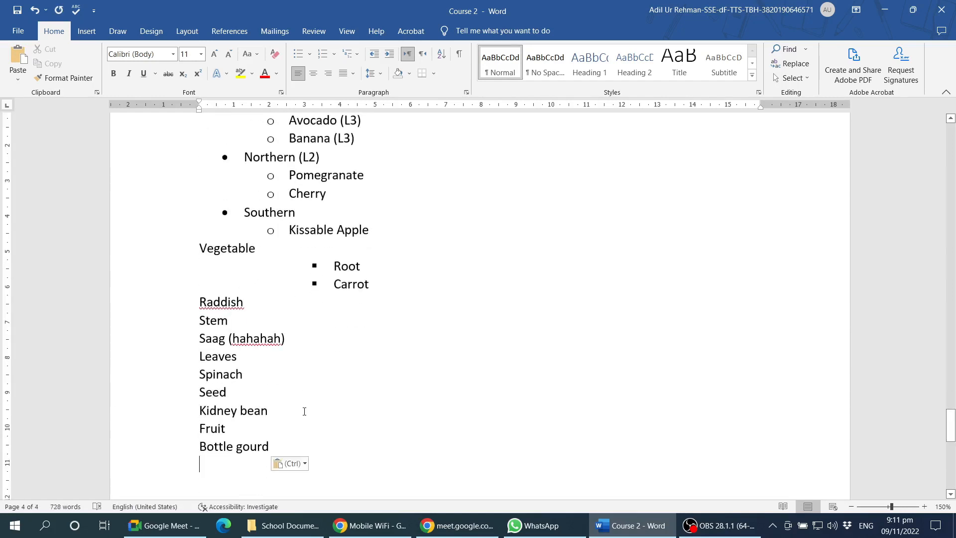
left_click(288, 463)
left_click(348, 432)
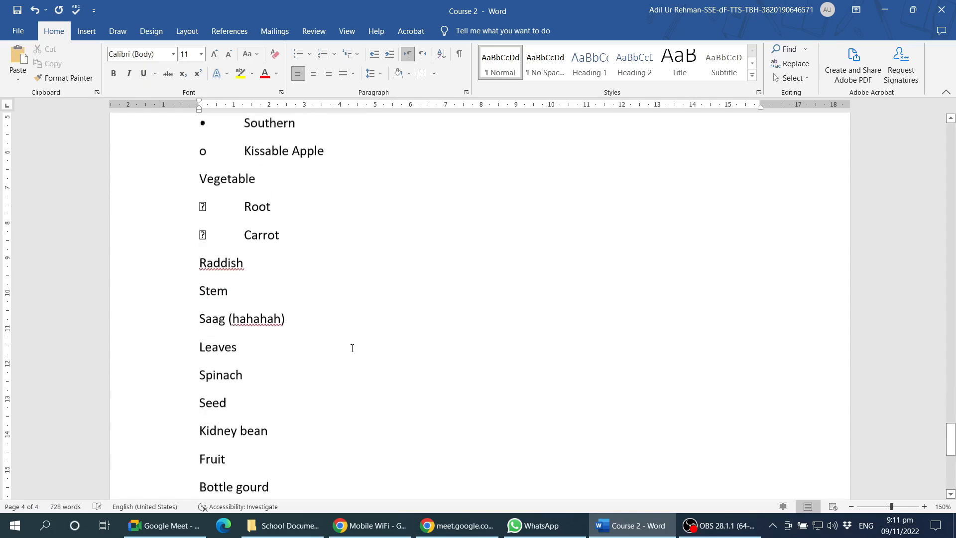
scroll(279, 339, "up", 5)
scroll(246, 256, "up", 1)
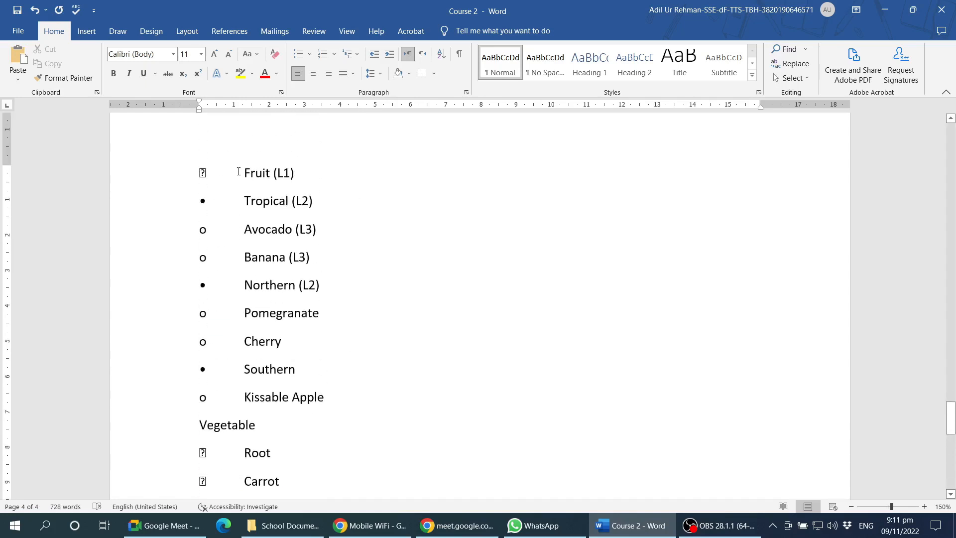
- Remove the leftover bullet characters and tabs in front of the pasted items from Fruit (L1) to Carrot
left_click_drag(238, 171, 169, 175)
key("Delete")
key("Down")
key("Delete")
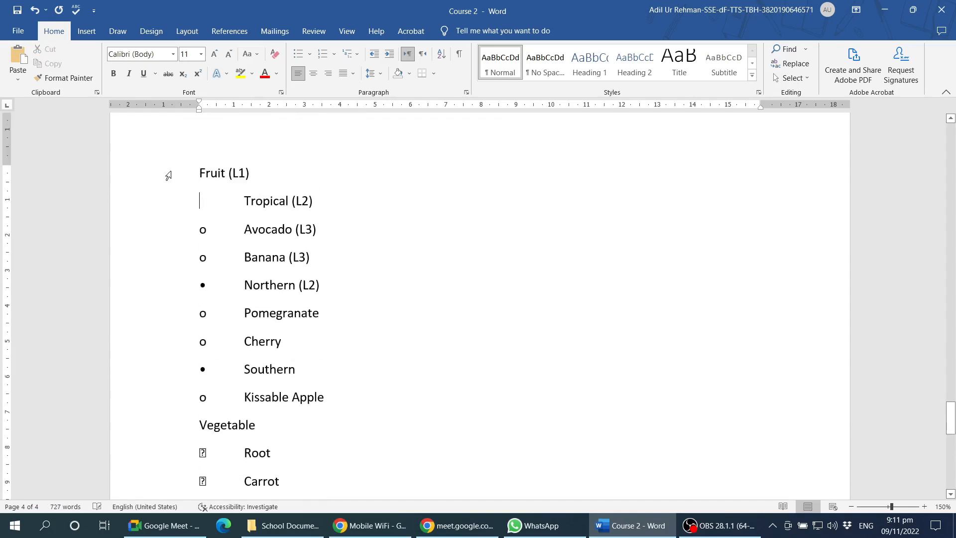
key("Delete")
key("Down")
key("Delete")
key("Delete")
key("Down")
key("Delete")
key("Delete")
key("Down")
key("Delete")
key("Delete")
key("Down")
key("Delete")
key("Delete")
key("Down")
key("Delete")
key("Delete")
key("Down")
key("Delete")
key("Delete")
key("Down")
key("Delete")
key("Delete")
key("Down")
key("Down")
key("Delete")
key("Delete")
key("Down")
key("Delete")
key("Delete")
key("Down")
key("Delete")
key("Delete")
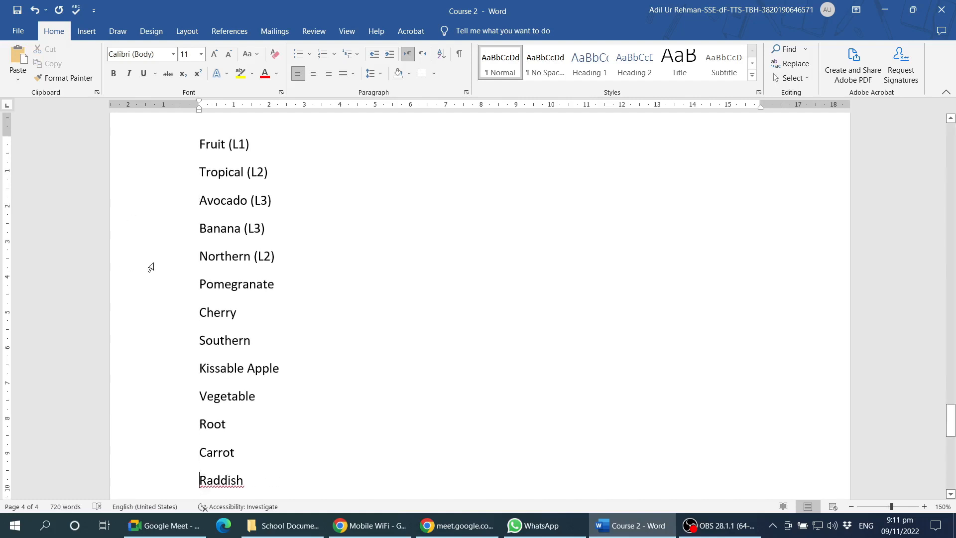
- Select the cleaned-up plain list from Fruit (L1) through Bottle gourd
scroll(249, 384, "down", 8)
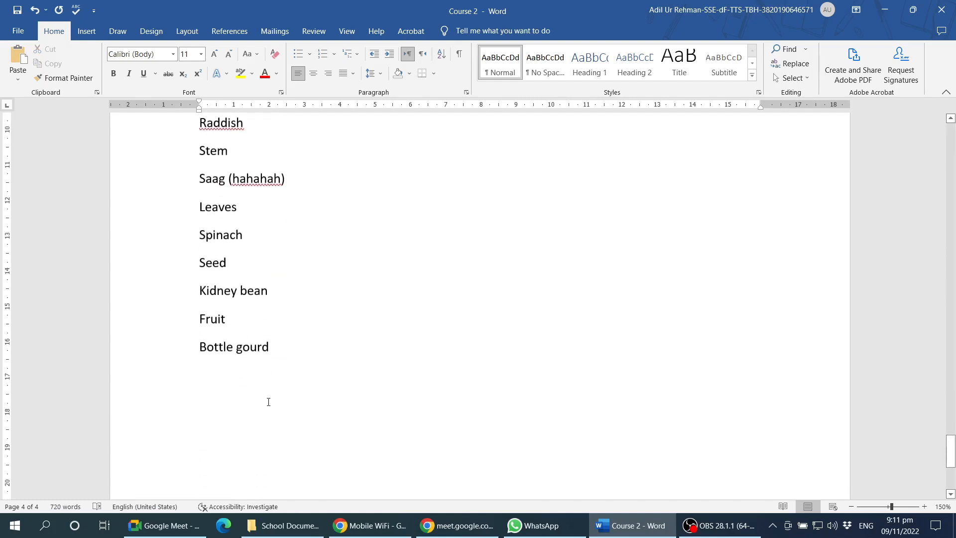
left_click(274, 348, "shift")
scroll(333, 356, "up", 12)
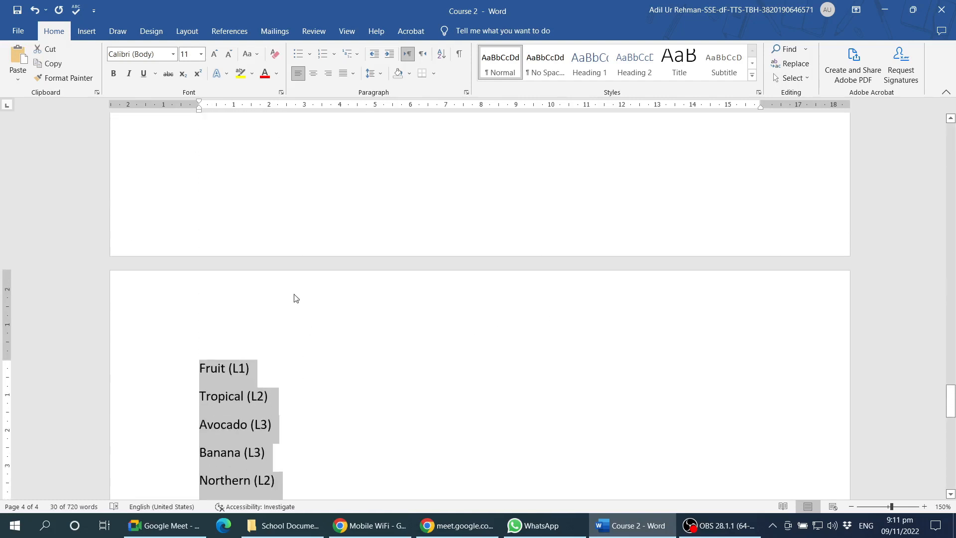
scroll(320, 341, "down", 4)
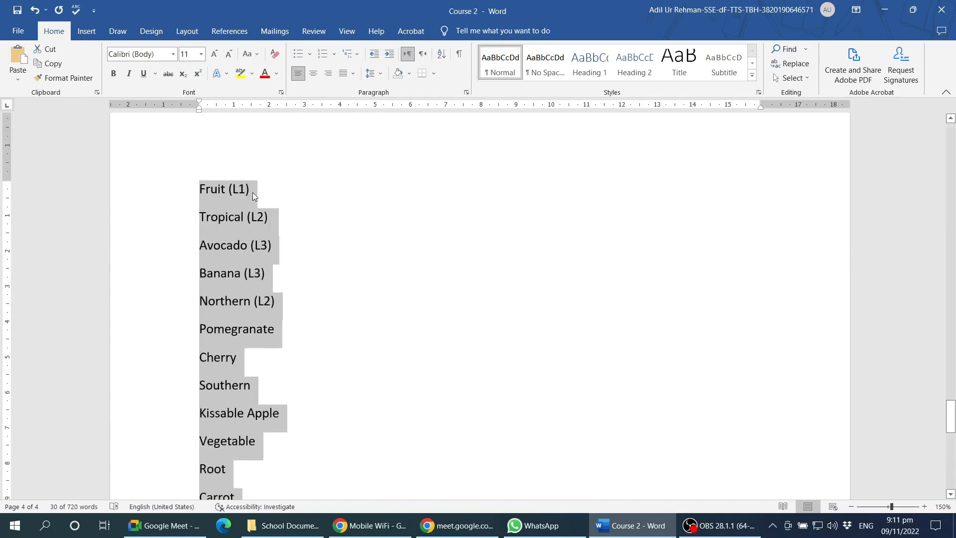
- Undo all removals of the bullet characters and tabs in the pasted list
key("ctrl+z")
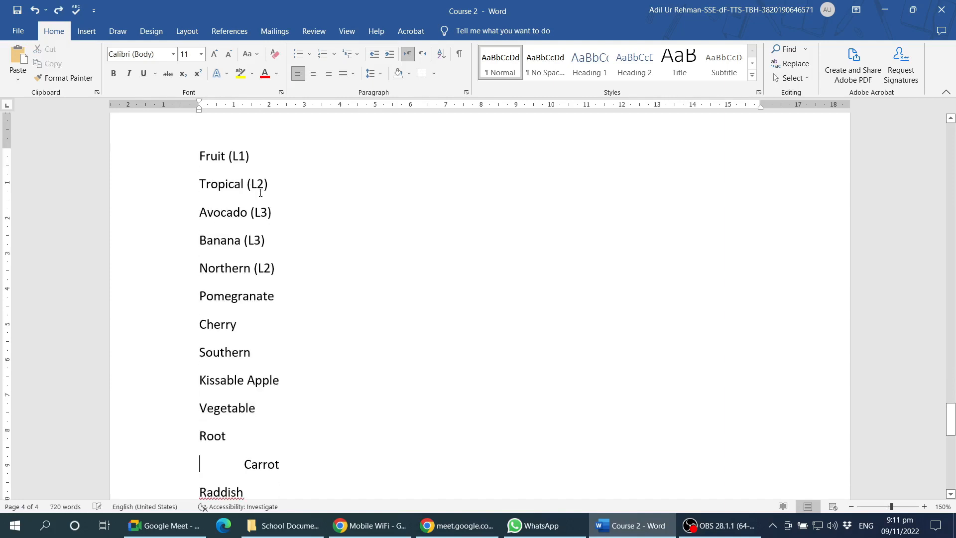
key("ctrl+z")
key("ctrl+z")
key("ctrl+z")
key("ctrl+z")
key("ctrl+z")
key("ctrl+z")
key("ctrl+z")
key("ctrl+z")
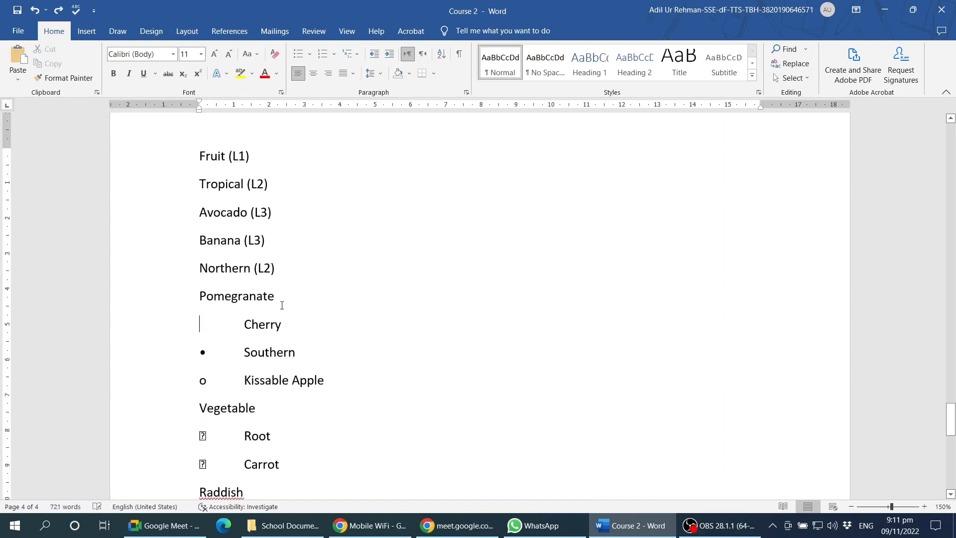
key("ctrl+z")
key("ctrl+z")
key("ctrl+z")
key("ctrl+z")
key("ctrl+z")
key("ctrl+z")
key("ctrl+z")
key("ctrl+z")
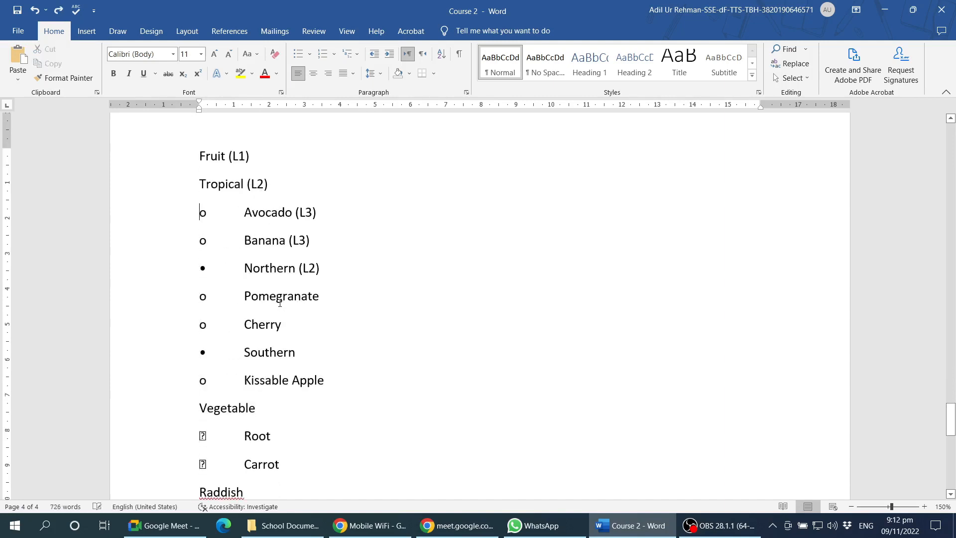
key("ctrl+z")
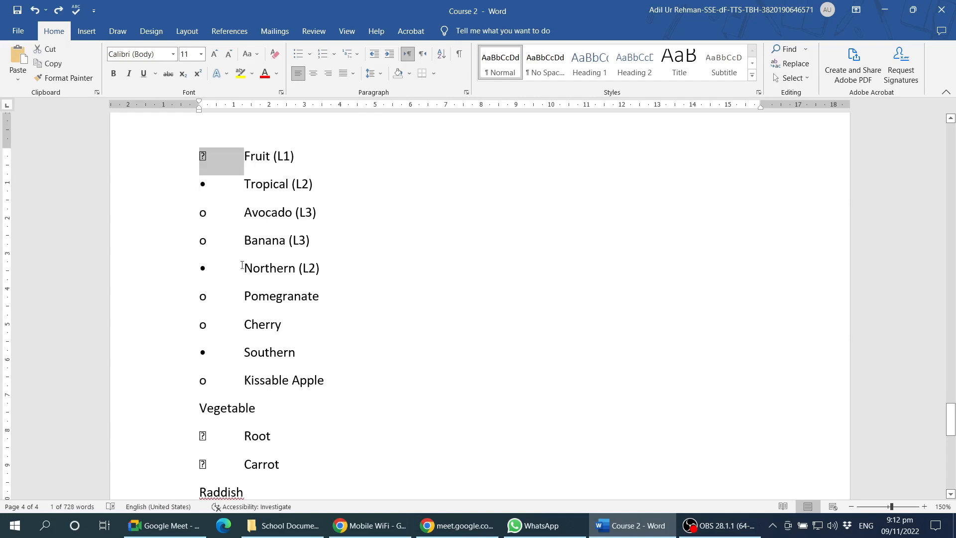
- Undo the text-only paste of the list on the new page
left_click(207, 182)
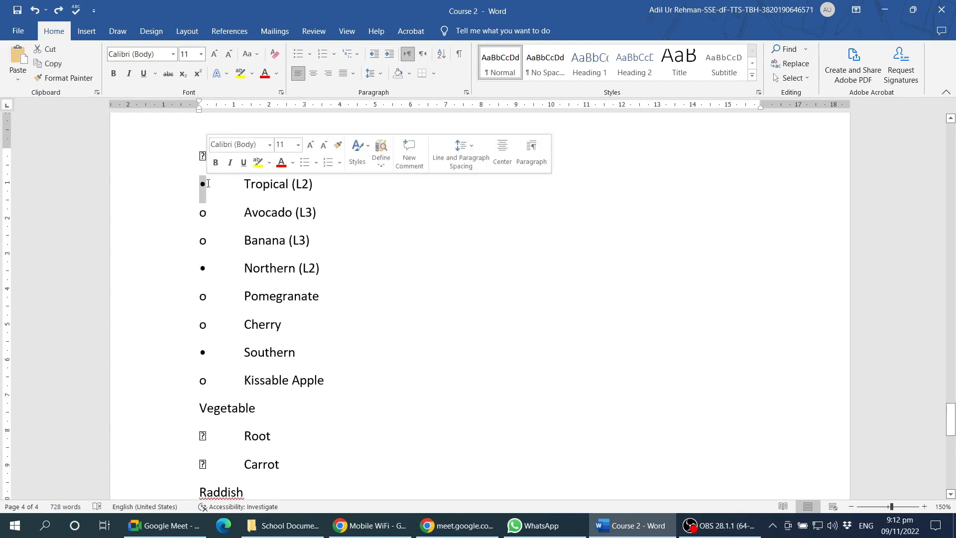
left_click(195, 185)
key("ctrl+z")
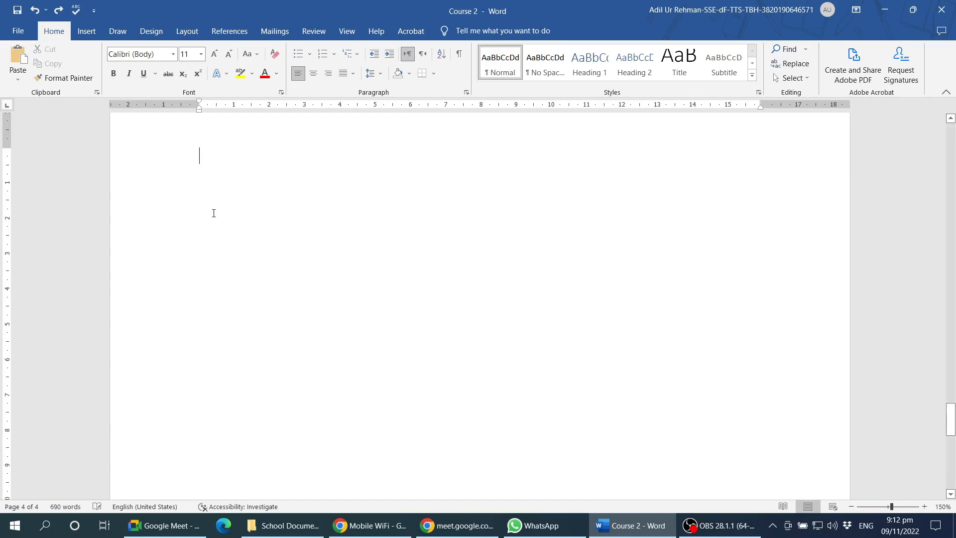
- Paste the copied list onto the new page with the Merge Formatting option
key("ctrl+v")
left_click(283, 463)
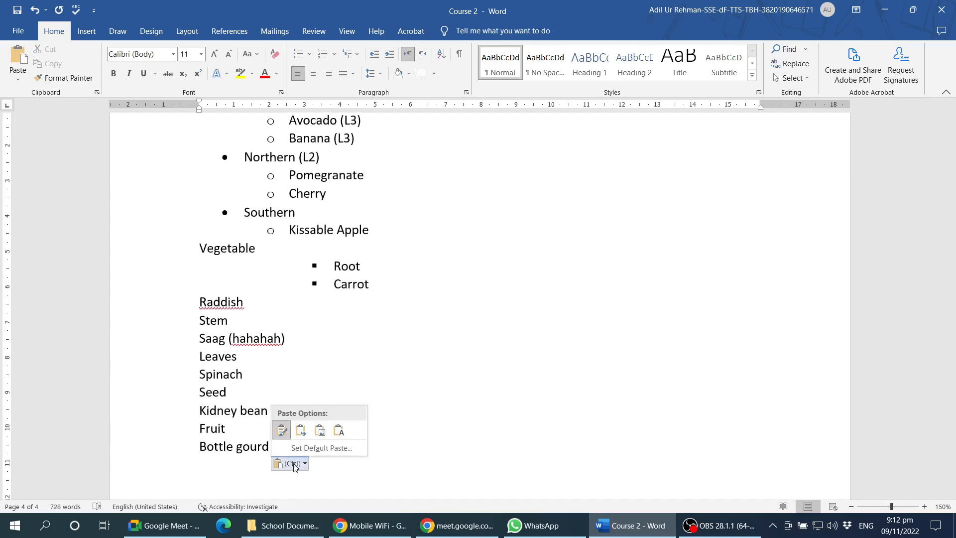
left_click(298, 431)
scroll(256, 324, "up", 8)
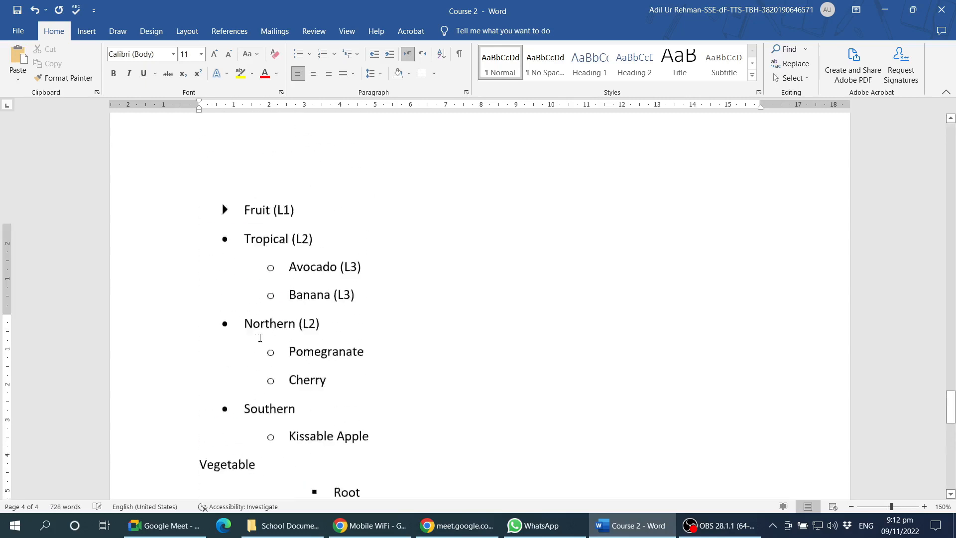
- Undo the merged-formatting paste and paste the list onto the new page again with its source formatting
left_click(257, 333)
key("ctrl+z")
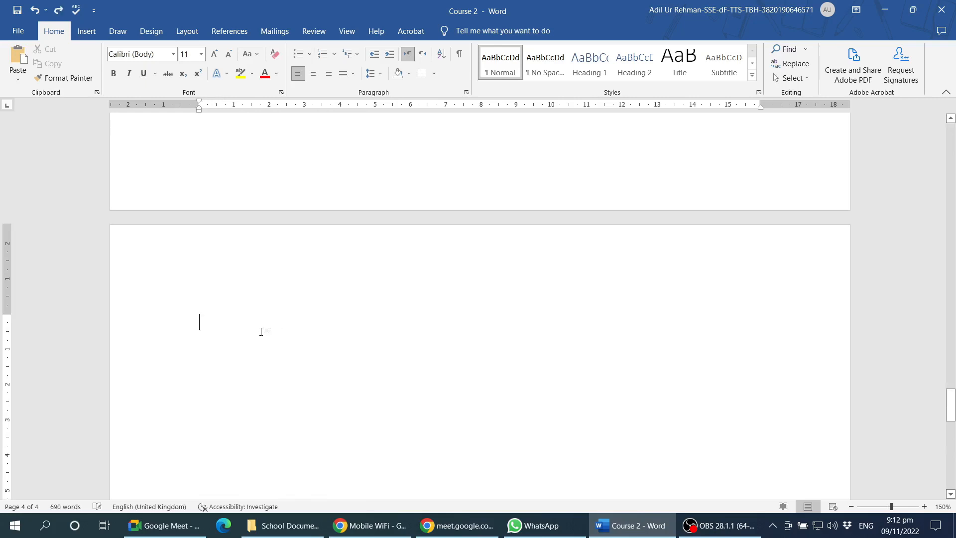
scroll(261, 333, "down", 5)
key("ctrl+y")
scroll(267, 326, "up", 5)
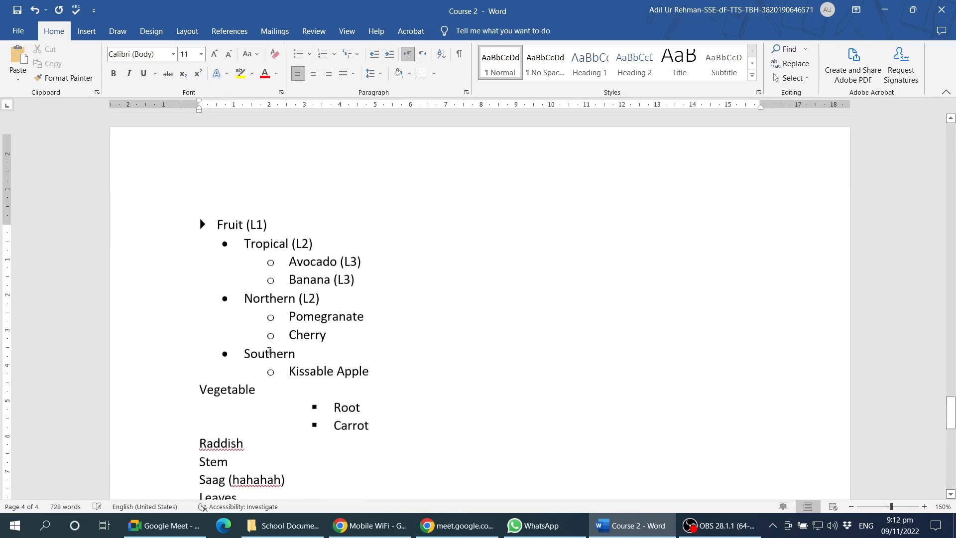
- Select the pasted list and switch its paste option to Keep Text Only
left_click(218, 273, "shift")
scroll(384, 354, "down", 4)
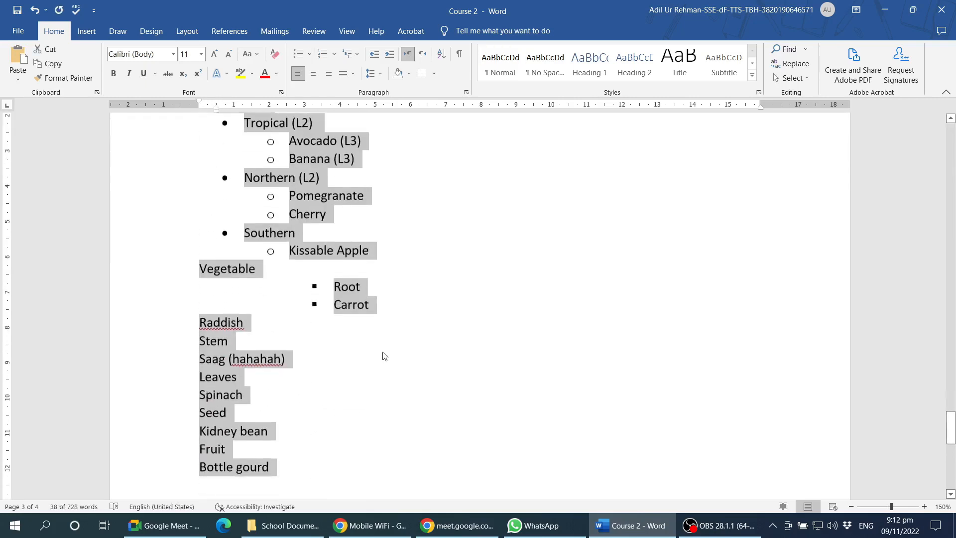
left_click(306, 434)
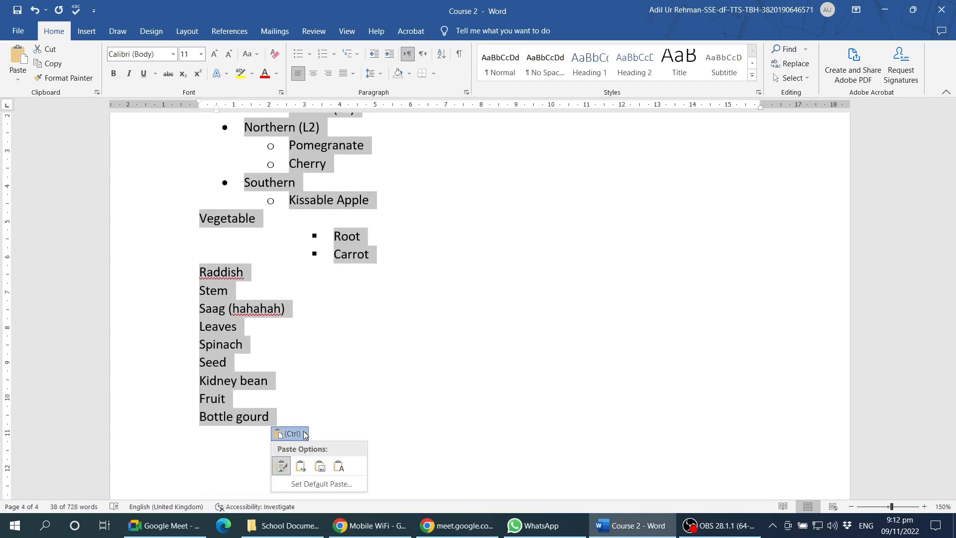
left_click(339, 464)
scroll(299, 346, "up", 5)
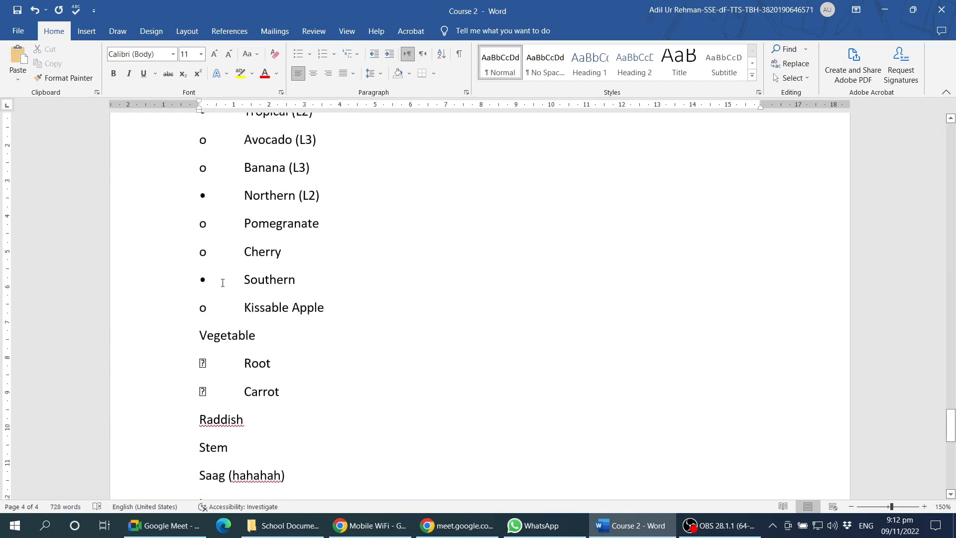
- Examine the characters and tabs in front of Fruit (L1), Root and the other items of the text-only list
left_click_drag(236, 171, 189, 172)
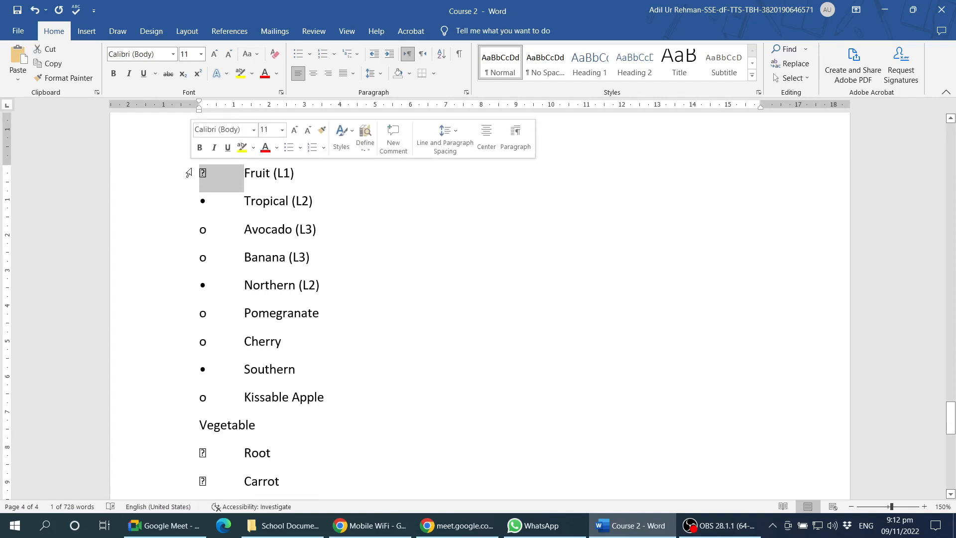
left_click(213, 175)
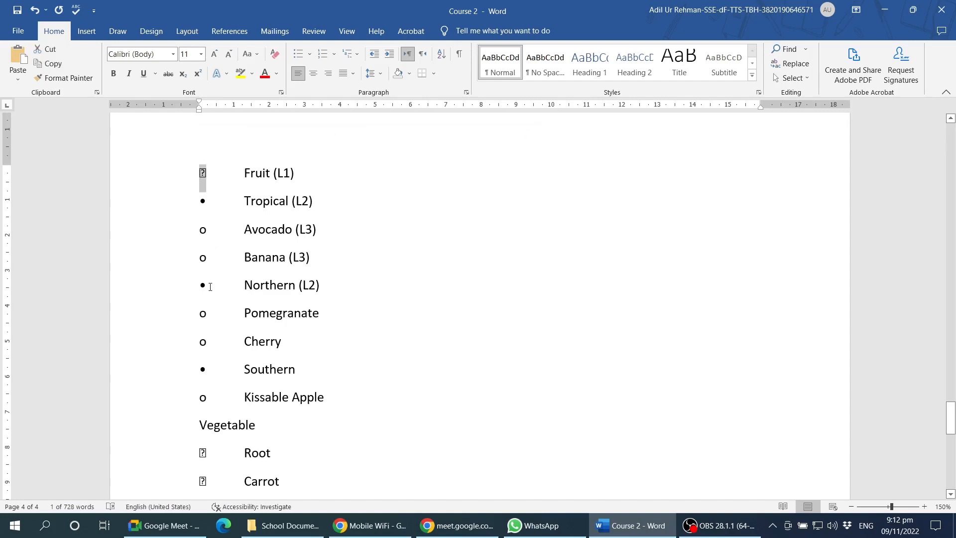
left_click(206, 172)
scroll(207, 398, "down", 2)
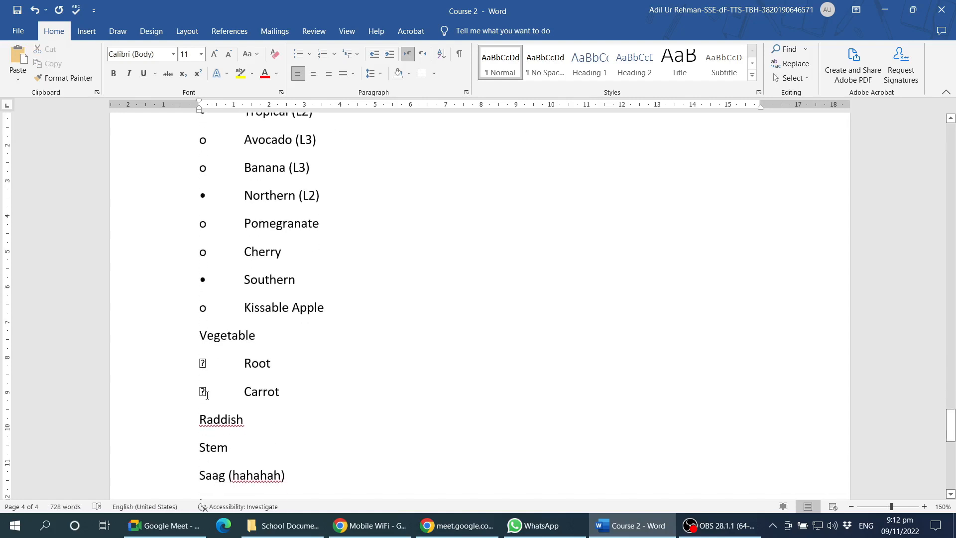
left_click(199, 362)
double_click(257, 366)
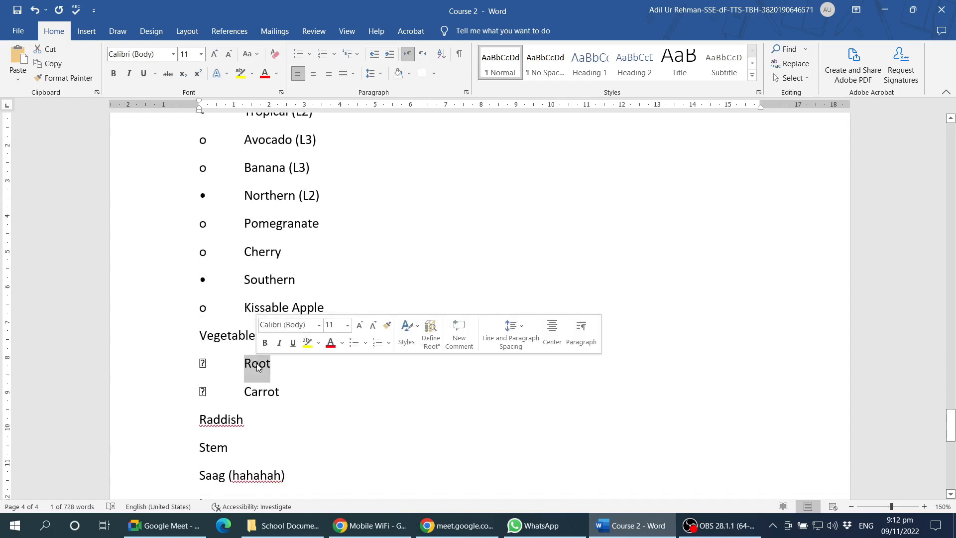
triple_click(257, 367)
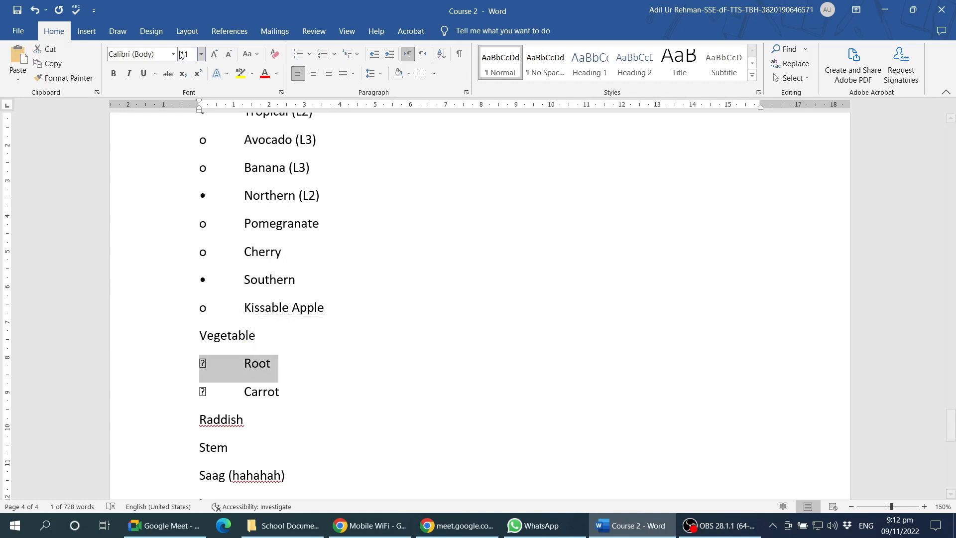
left_click(213, 367)
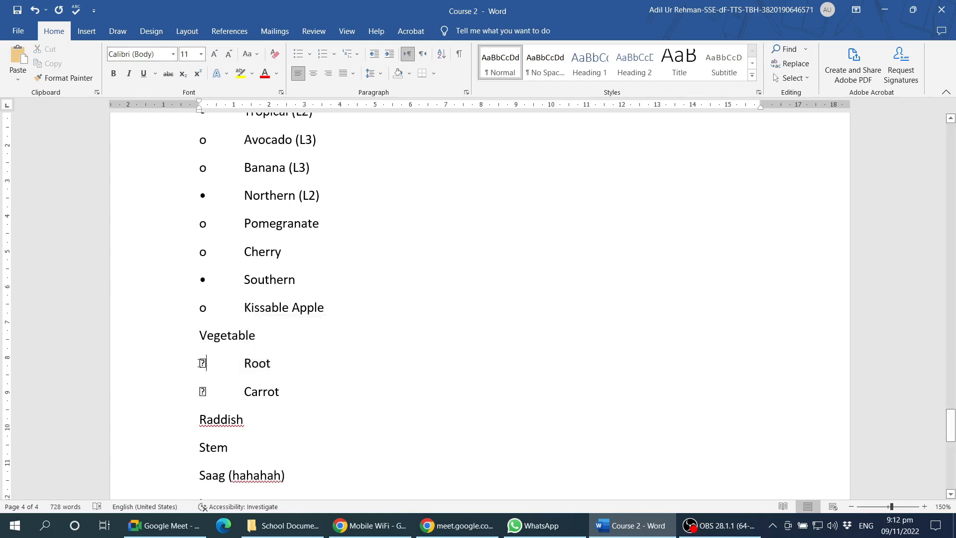
scroll(194, 378, "up", 5)
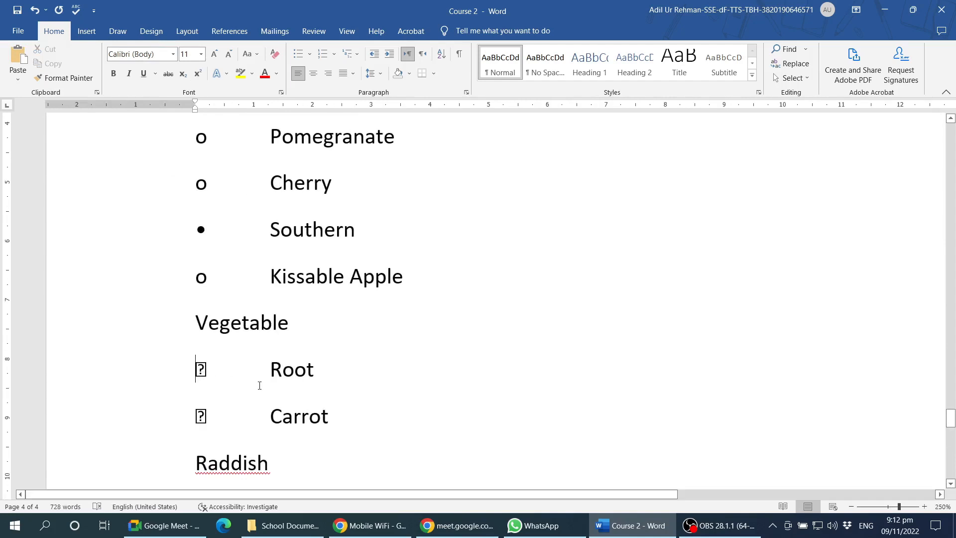
scroll(260, 385, "down", 6)
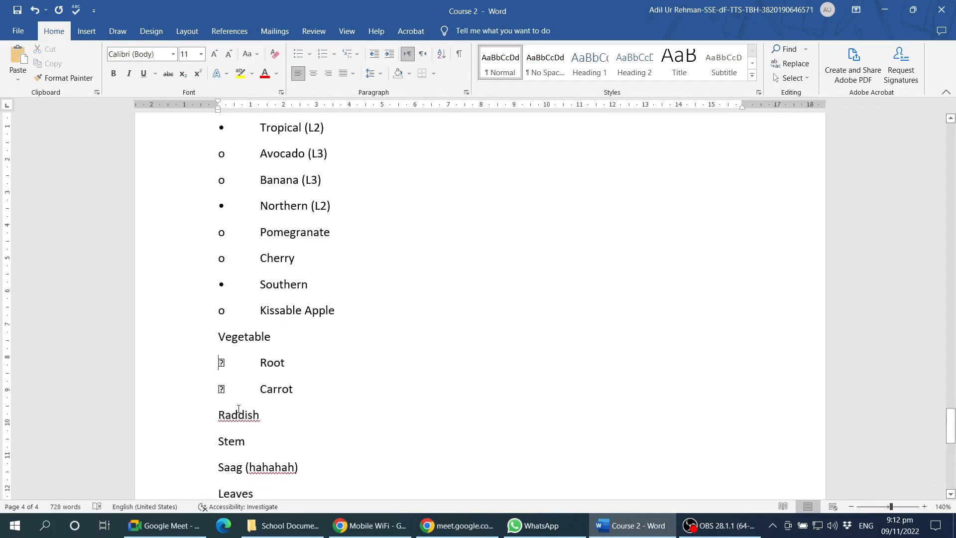
scroll(217, 227, "up", 1)
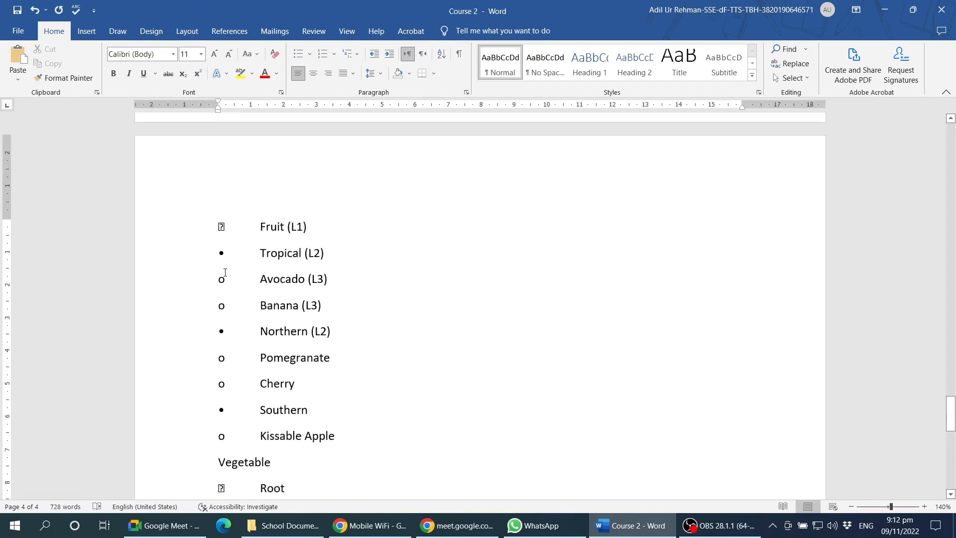
- Undo the text-only paste and restore the pasted list with its bulleted formatting
scroll(263, 357, "down", 1)
key("ctrl+z")
key("ctrl+y")
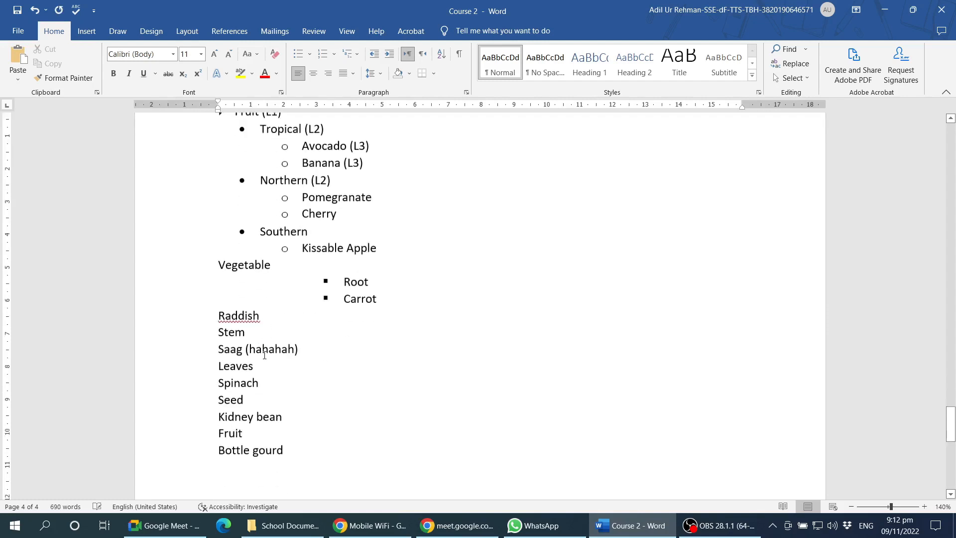
- Remove the bullets from the whole pasted list and align all its items to one common left indent
scroll(252, 269, "up", 2)
left_click(243, 238, "shift")
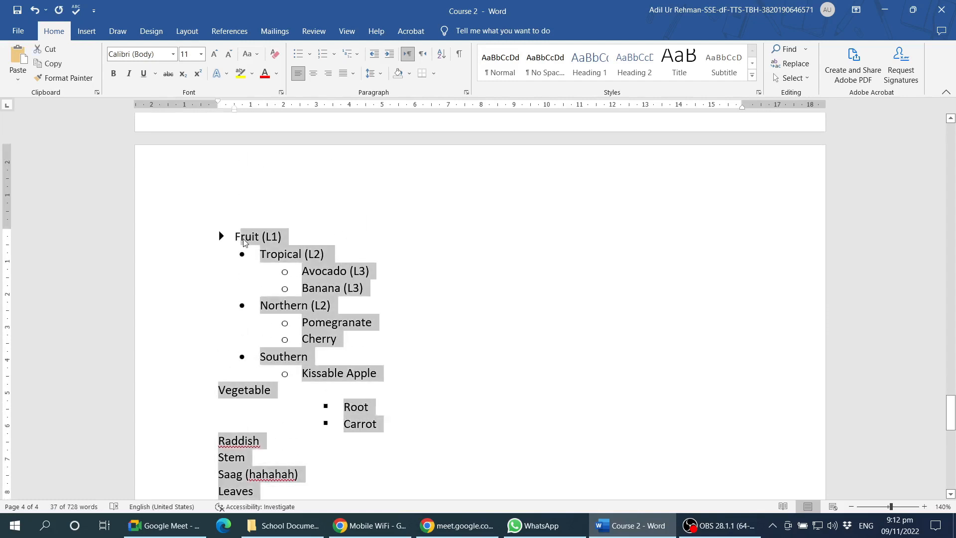
left_click(299, 54)
left_click(298, 54)
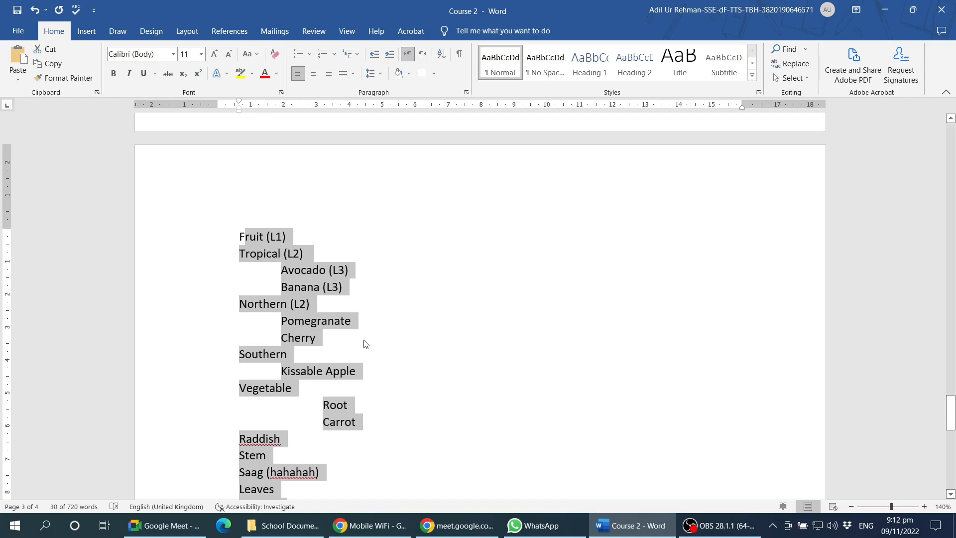
left_click(239, 110)
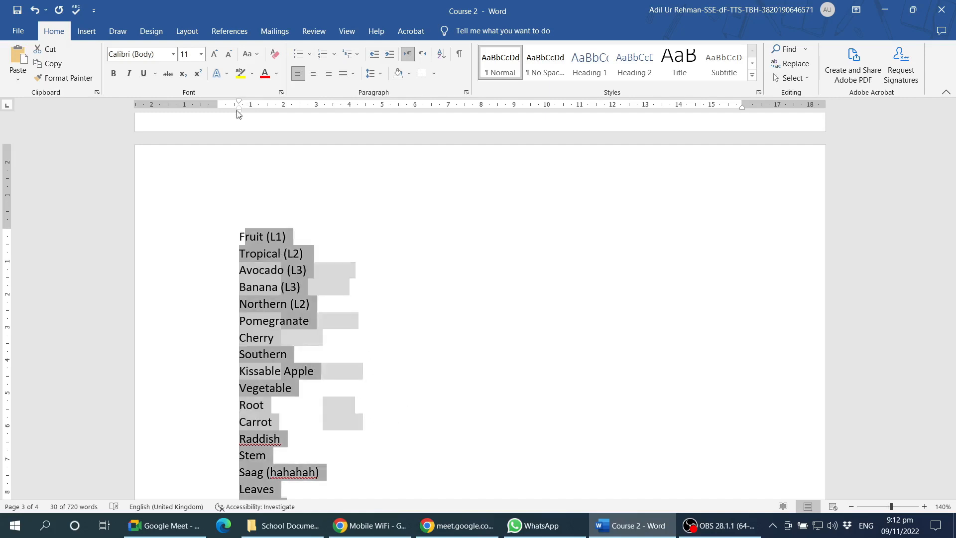
left_click(269, 238)
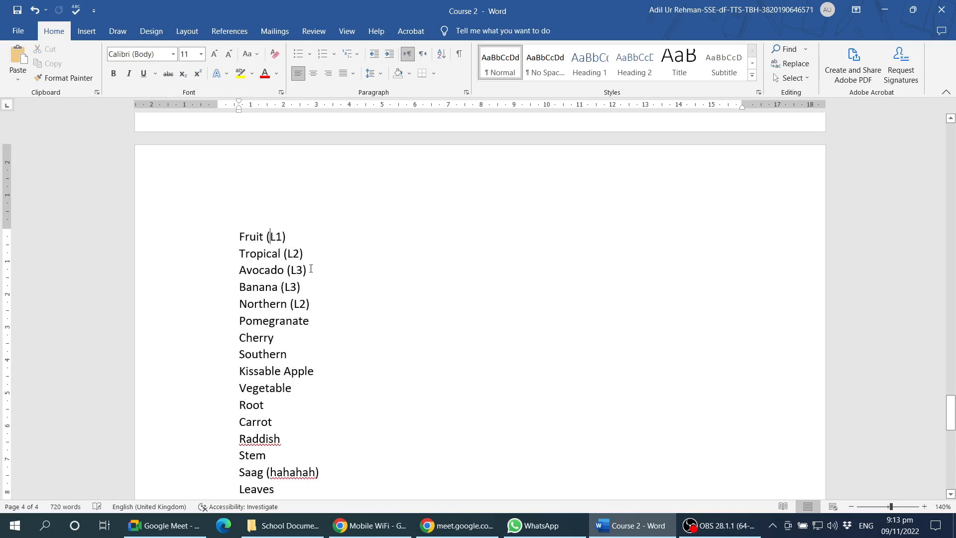
- Check the plain list on the new page from Fruit (L1) through Bottle gourd
left_click(328, 261)
scroll(297, 338, "down", 4)
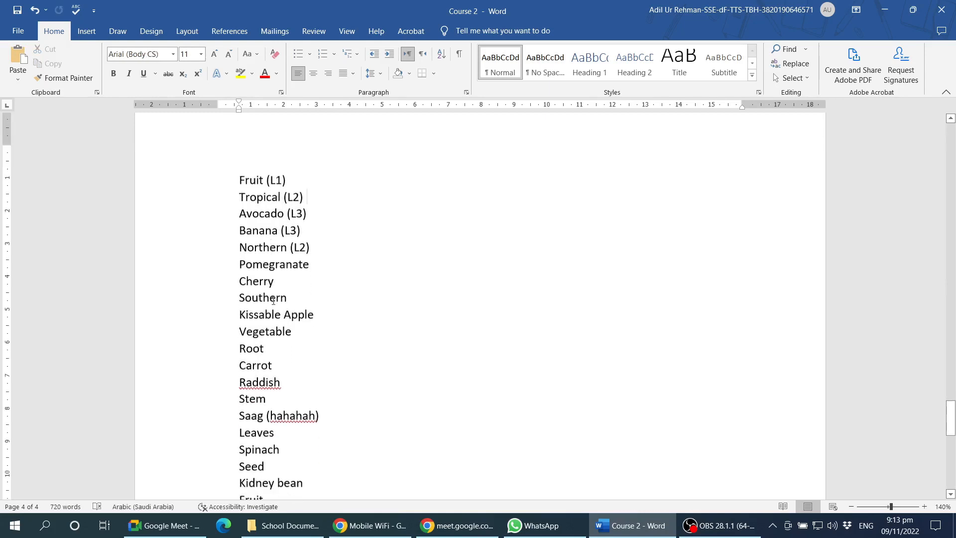
left_click(313, 368)
scroll(312, 359, "up", 3)
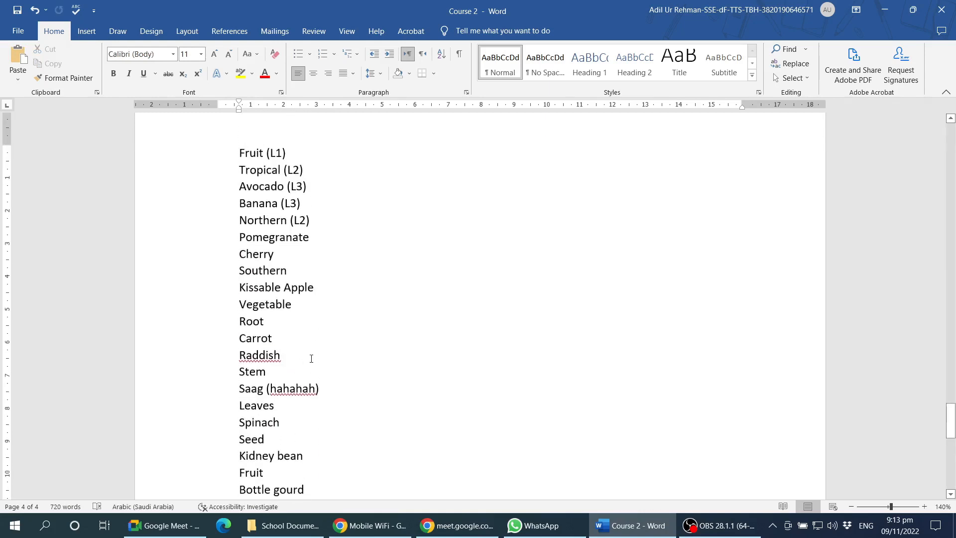
double_click(253, 153)
left_click(251, 158)
scroll(280, 424, "down", 2)
left_click(283, 406, "shift")
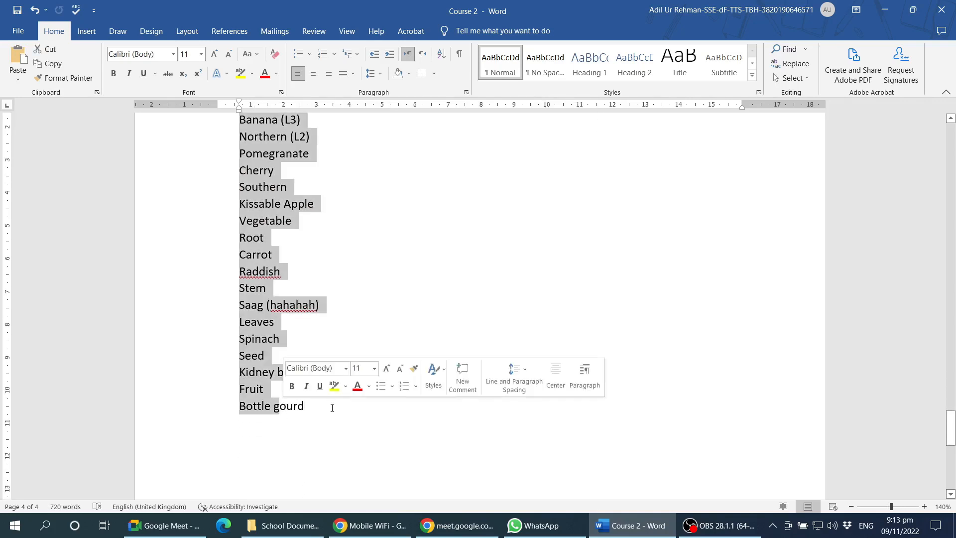
left_click(416, 272)
scroll(378, 299, "up", 2)
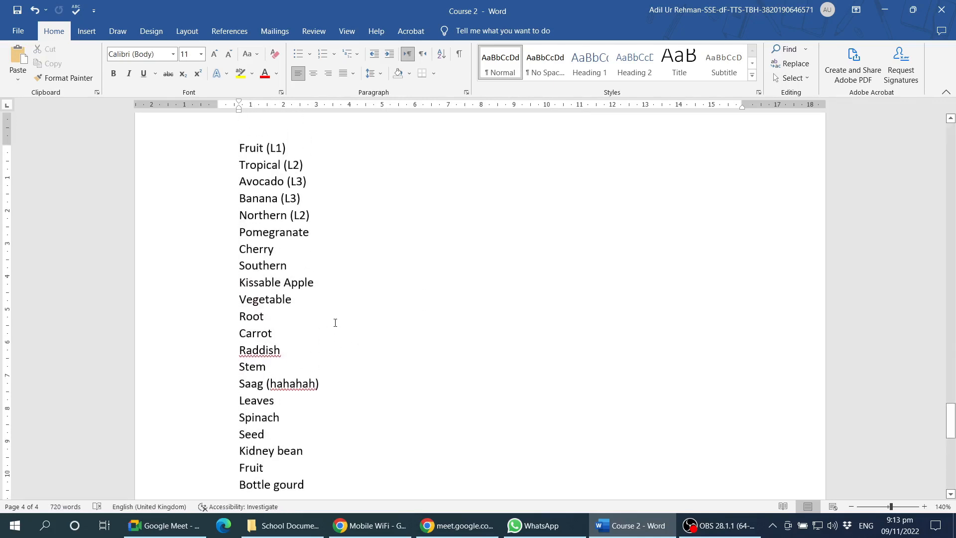
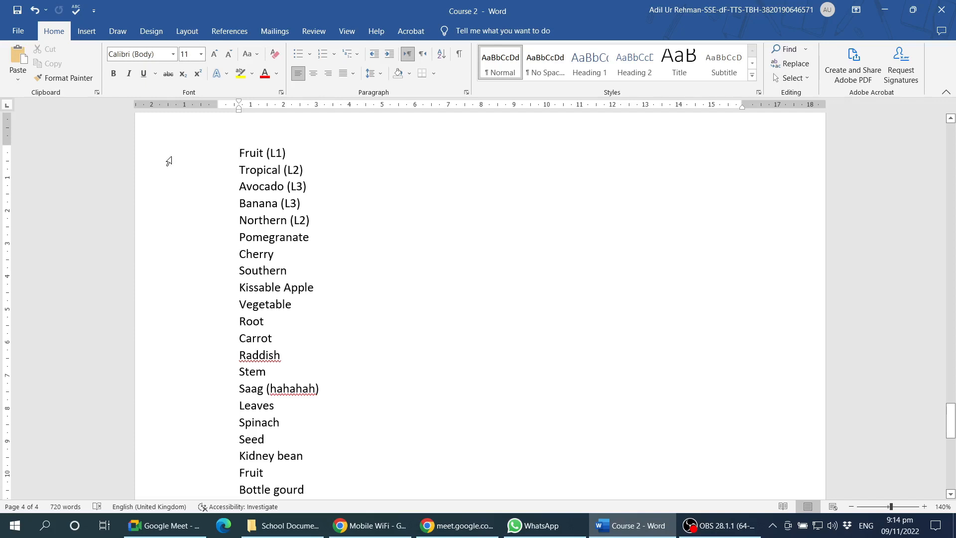
- Look over the plain list, the original multi-level bulleted list and the formatted paragraphs on the earlier pages
left_click_drag(169, 157, 181, 427)
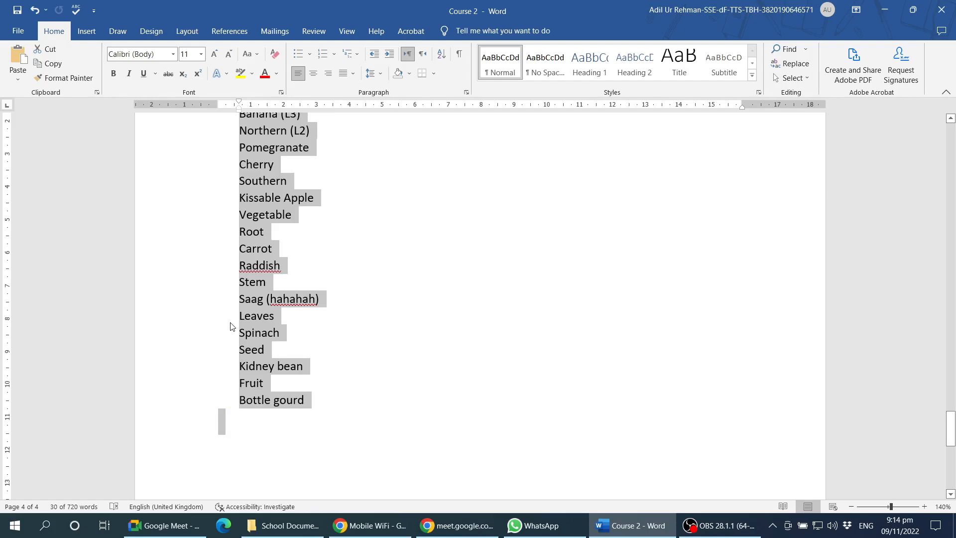
scroll(231, 326, "up", 6)
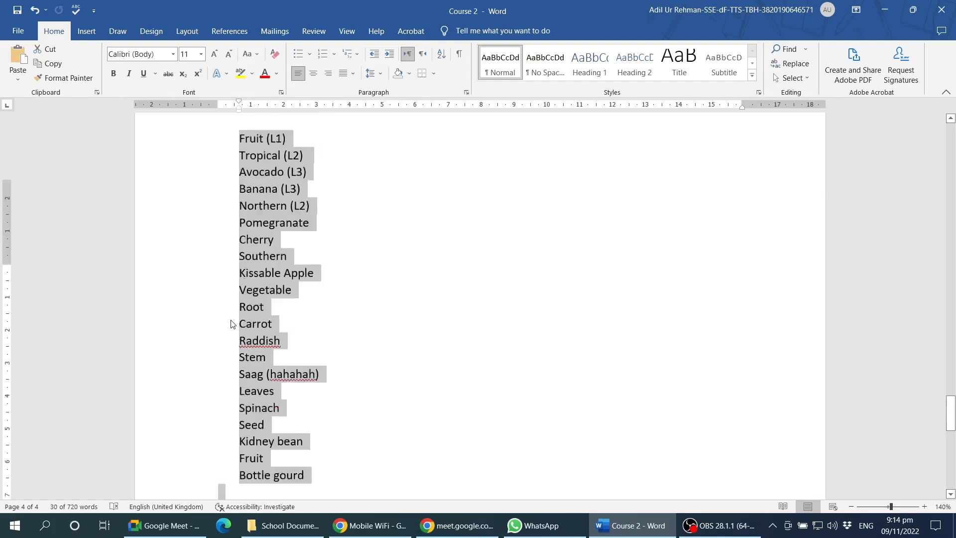
scroll(232, 320, "up", 15)
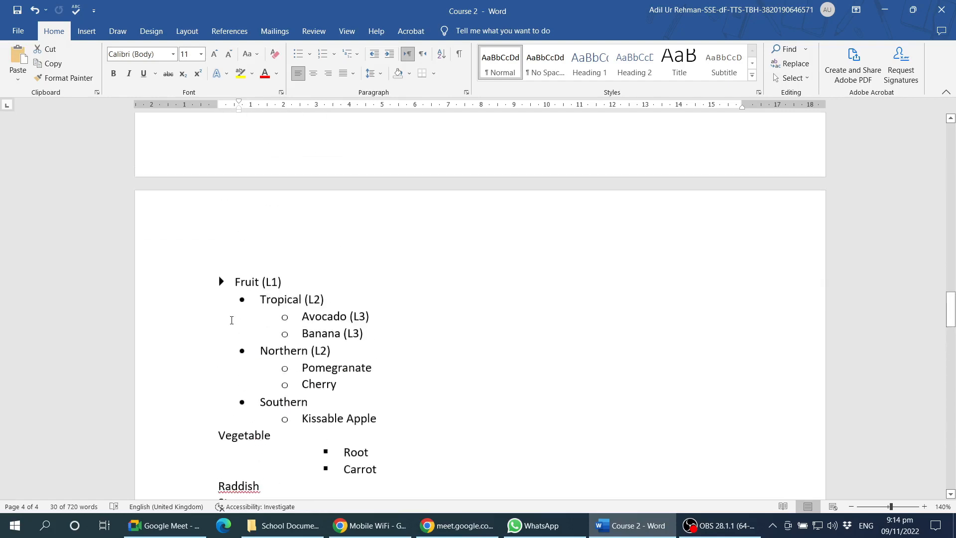
scroll(231, 320, "up", 3)
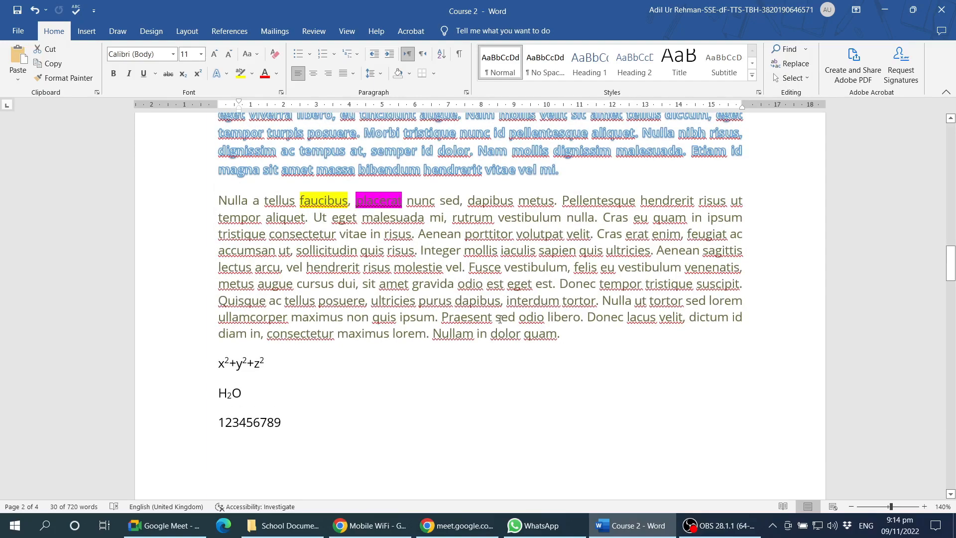
scroll(499, 319, "up", 12)
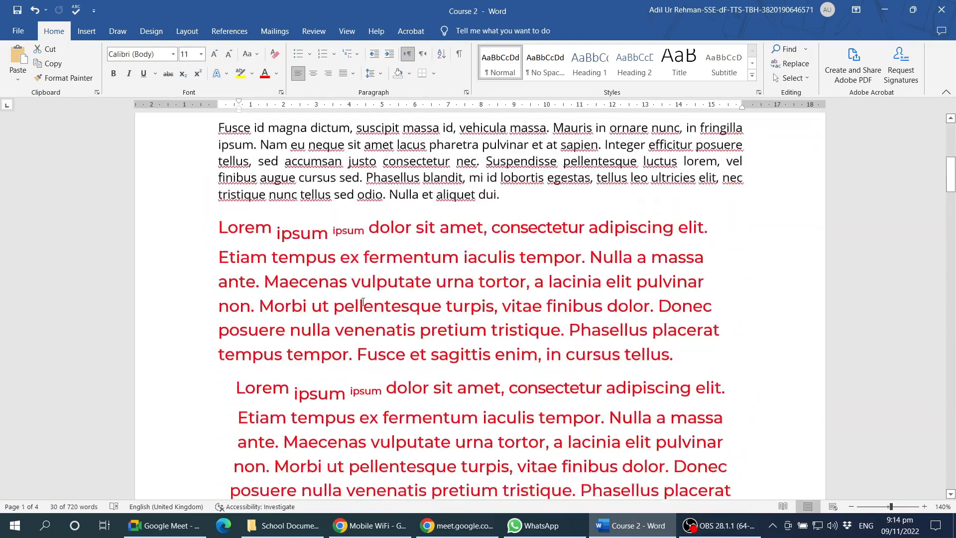
scroll(362, 302, "down", 1)
left_click(219, 180)
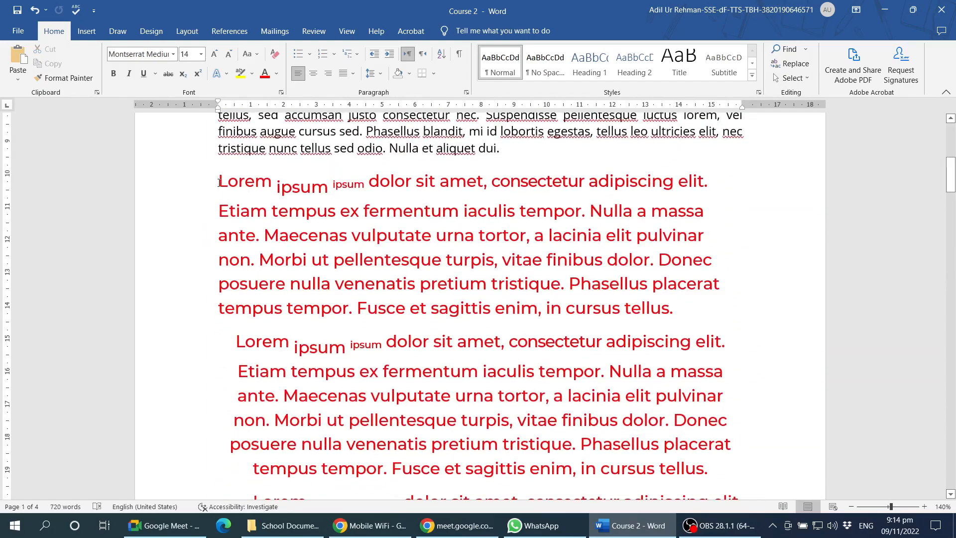
triple_click(219, 184)
left_click(219, 184)
scroll(251, 196, "down", 20)
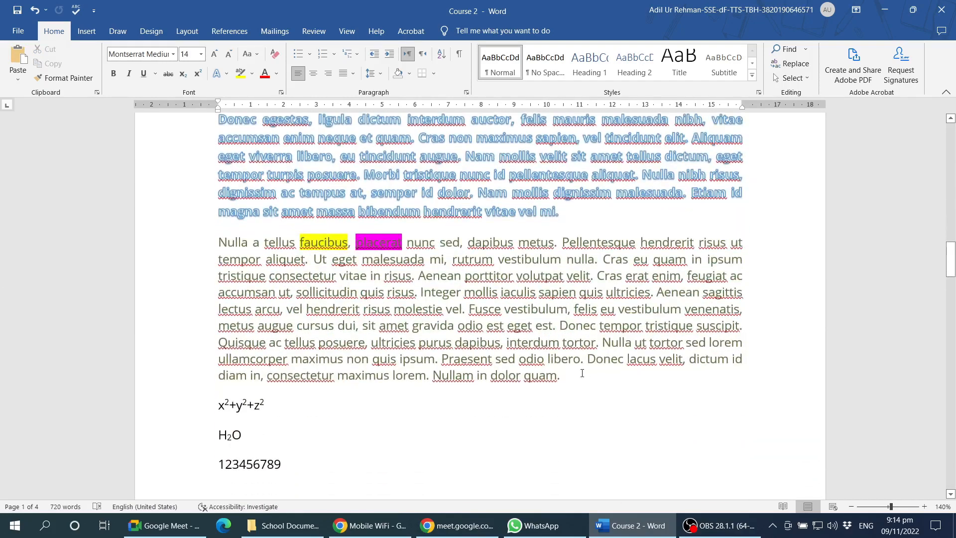
- Select the text from the first red "Lorem ipsum" paragraph through the end of the paragraph ending "Nullam in dolor quam."
left_click(563, 377)
scroll(270, 271, "up", 15)
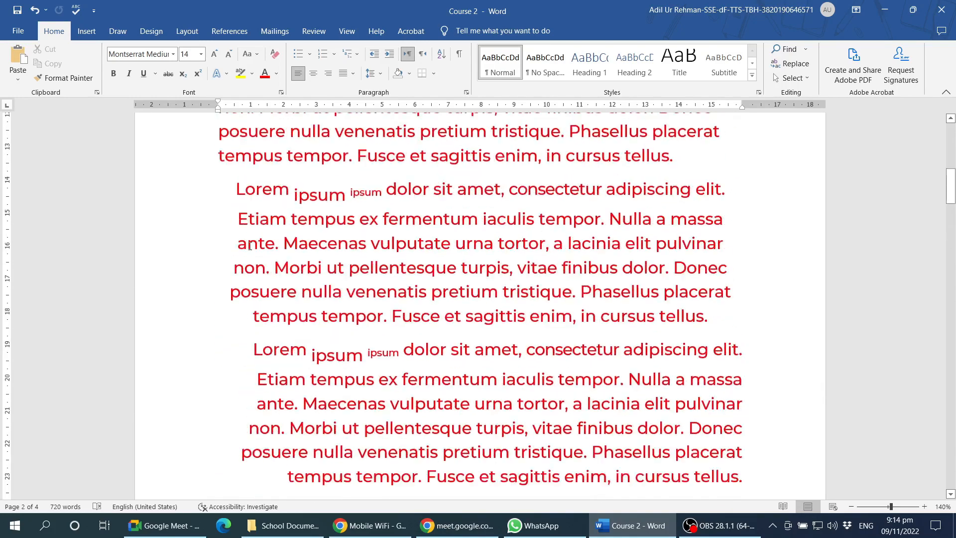
scroll(222, 183, "up", 3)
left_click(221, 182)
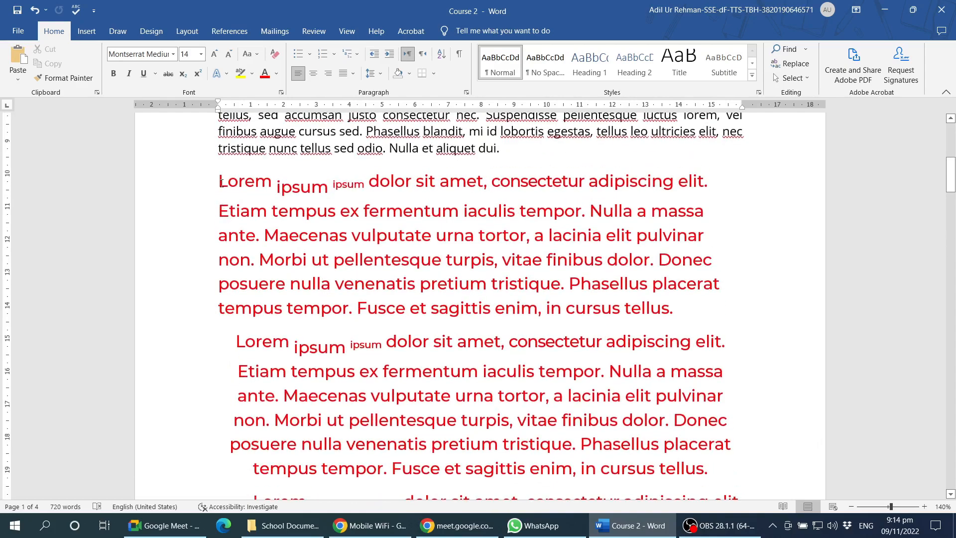
scroll(552, 283, "down", 18)
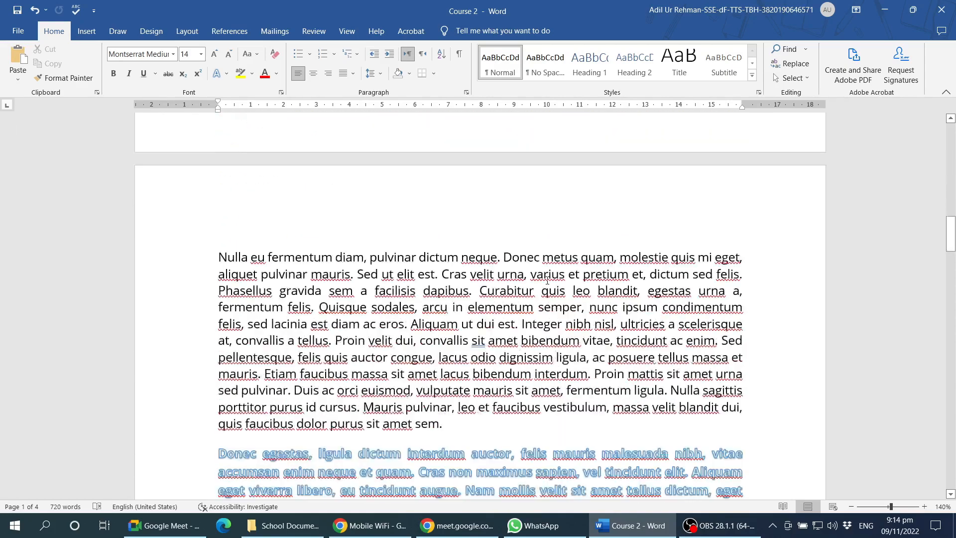
scroll(553, 283, "down", 1)
left_click(559, 251, "shift")
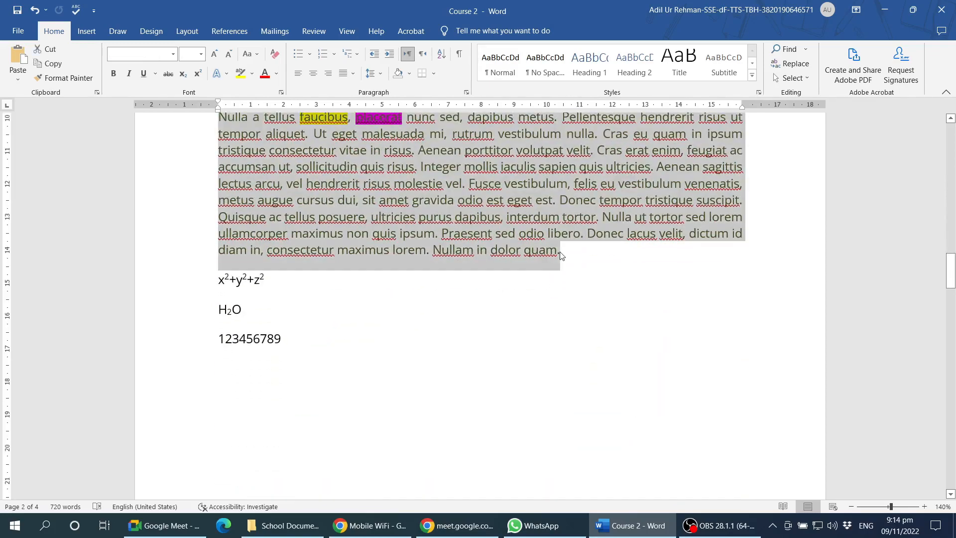
scroll(518, 304, "up", 15)
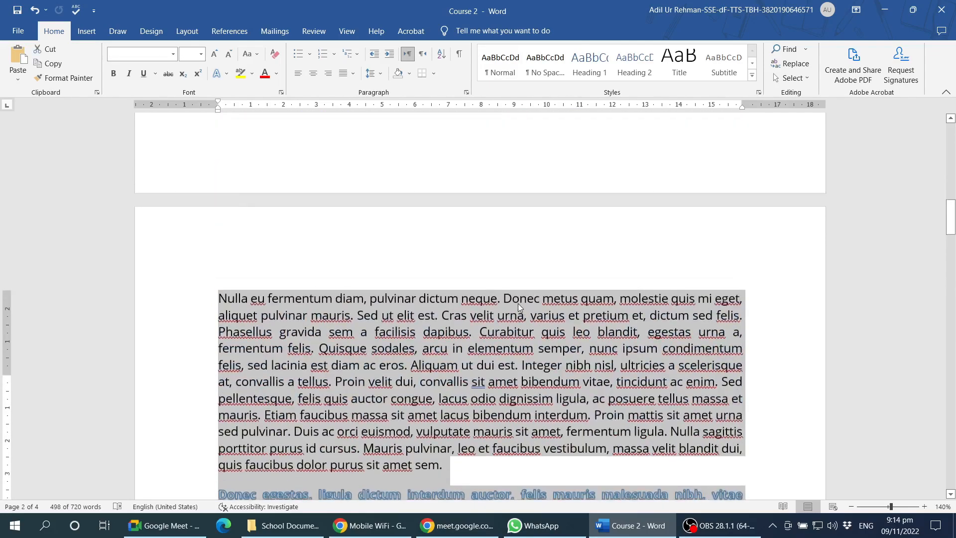
scroll(428, 219, "up", 6)
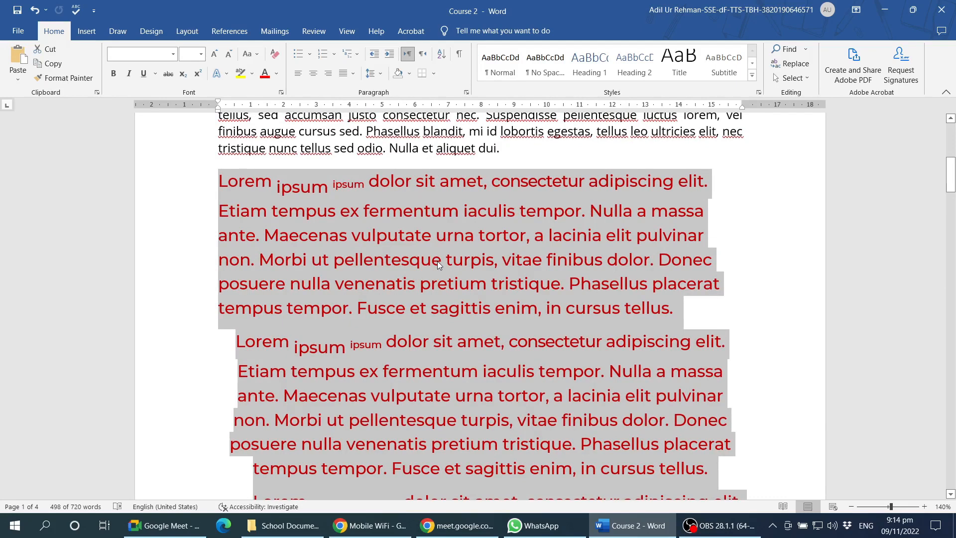
- Turn the plain fruit and vegetable list on the last page, from "Fruit (L1)" to "Bottle gourd", into a numbered list
scroll(437, 261, "down", 15)
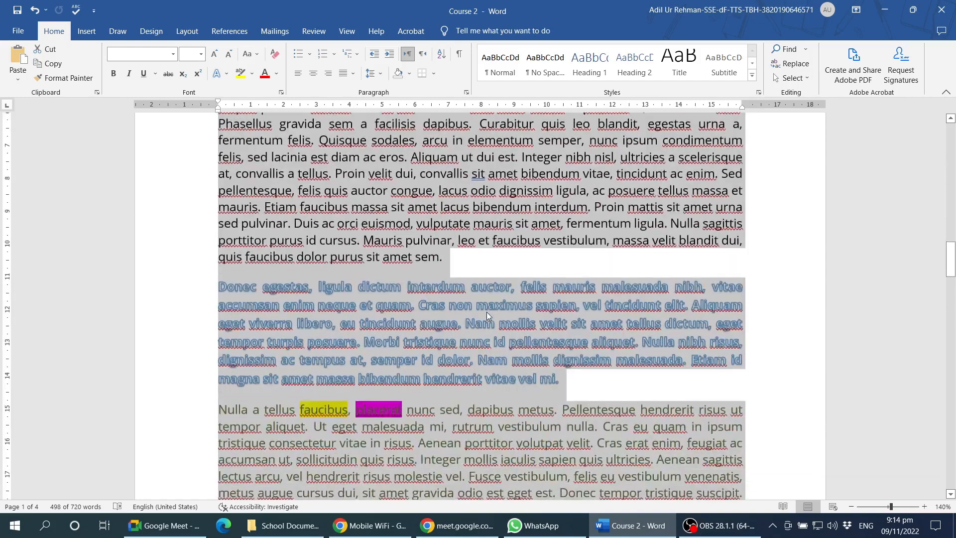
scroll(487, 315, "down", 12)
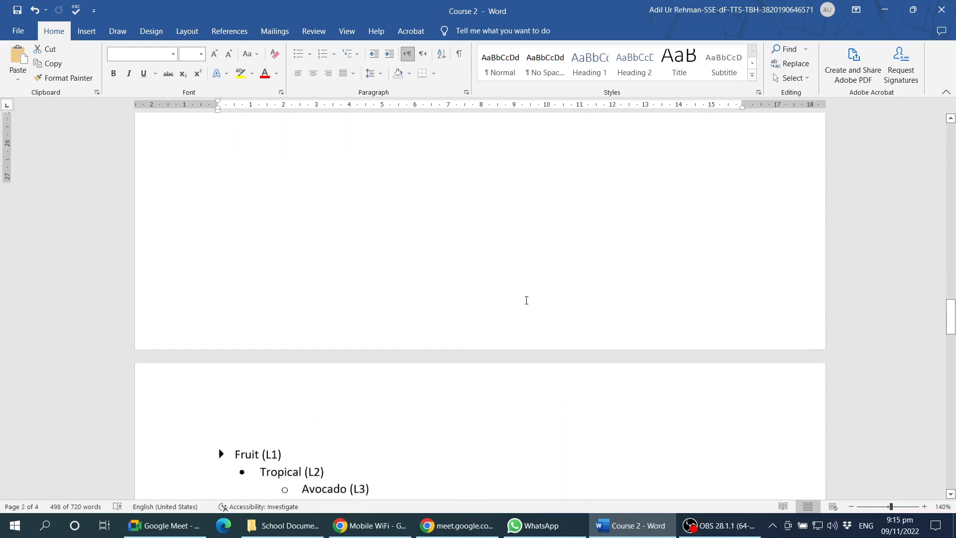
scroll(526, 300, "down", 10)
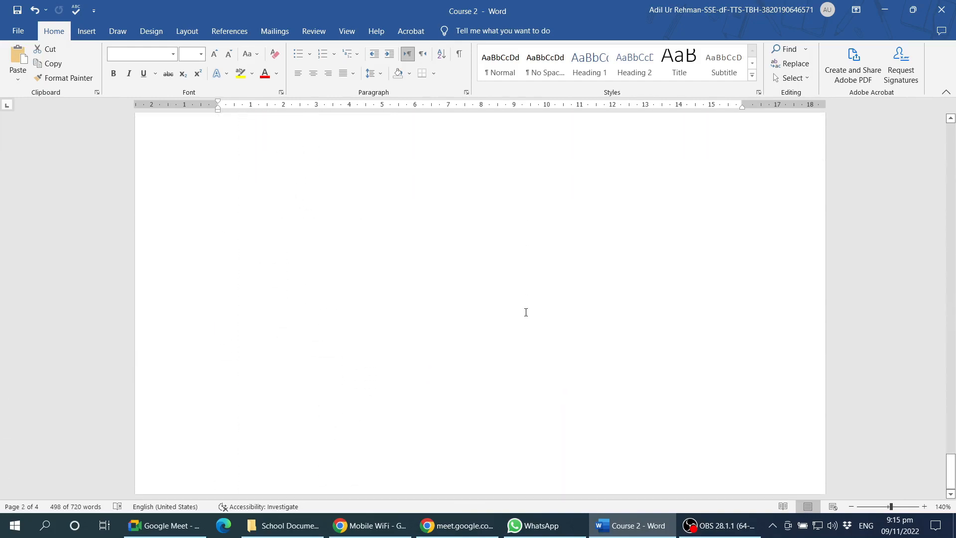
scroll(526, 313, "up", 8)
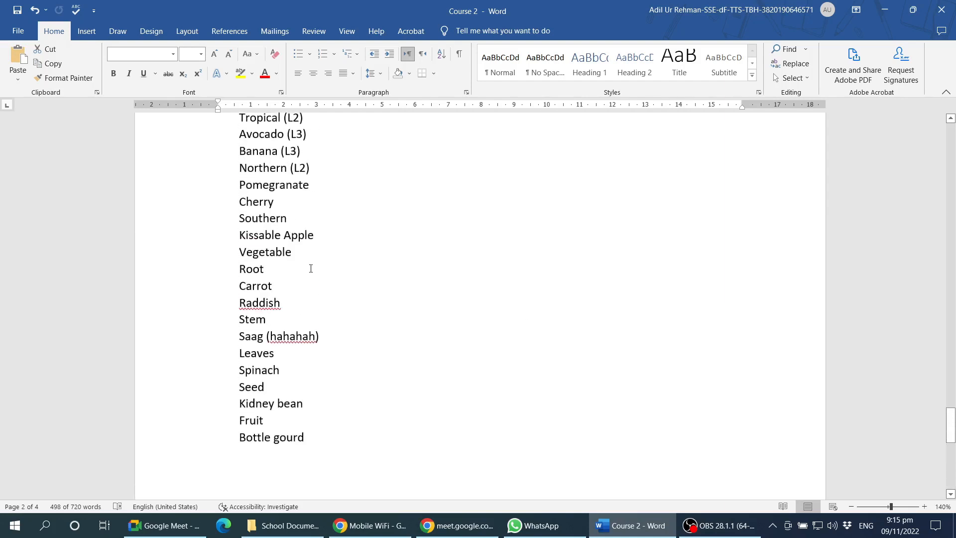
scroll(278, 279, "up", 3)
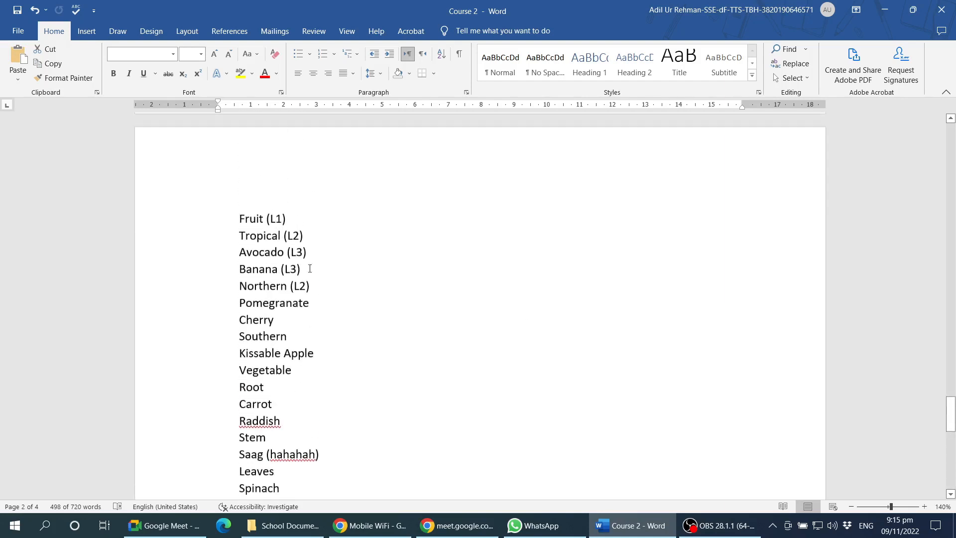
left_click(296, 227)
left_click(240, 227)
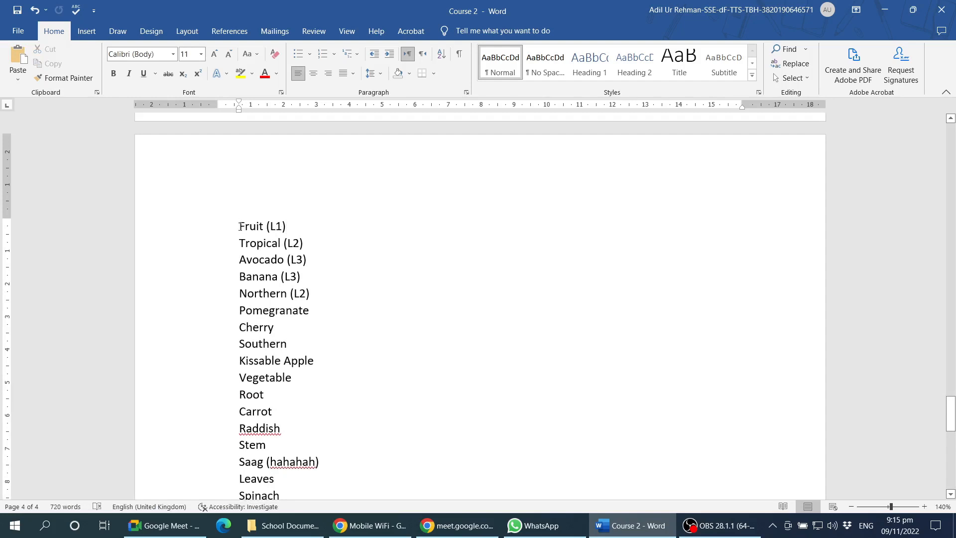
scroll(290, 342, "down", 5)
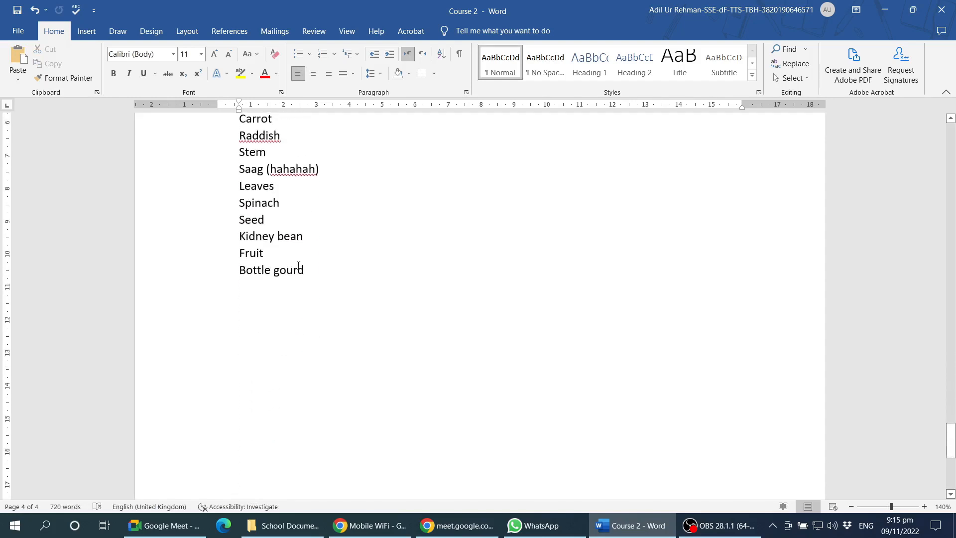
left_click(298, 269, "shift")
scroll(363, 305, "up", 5)
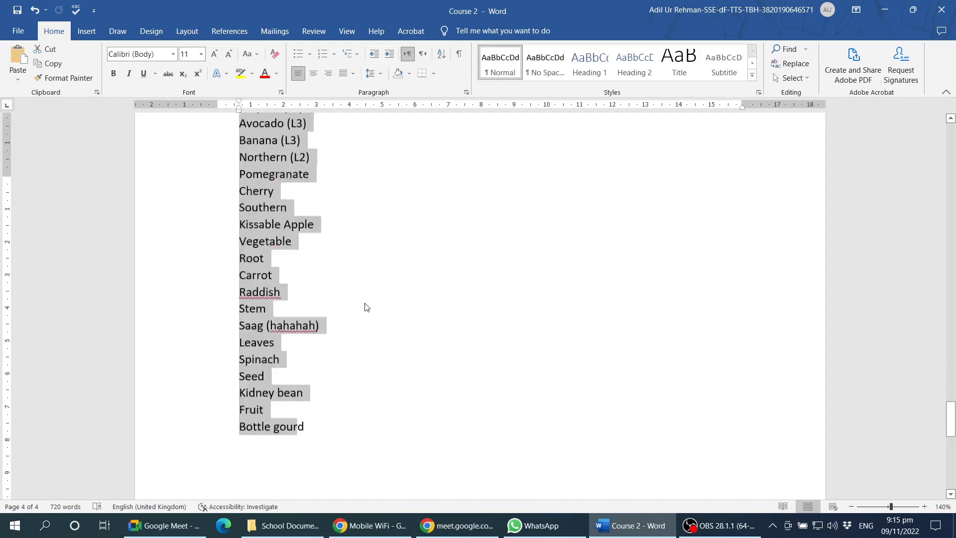
left_click(322, 55)
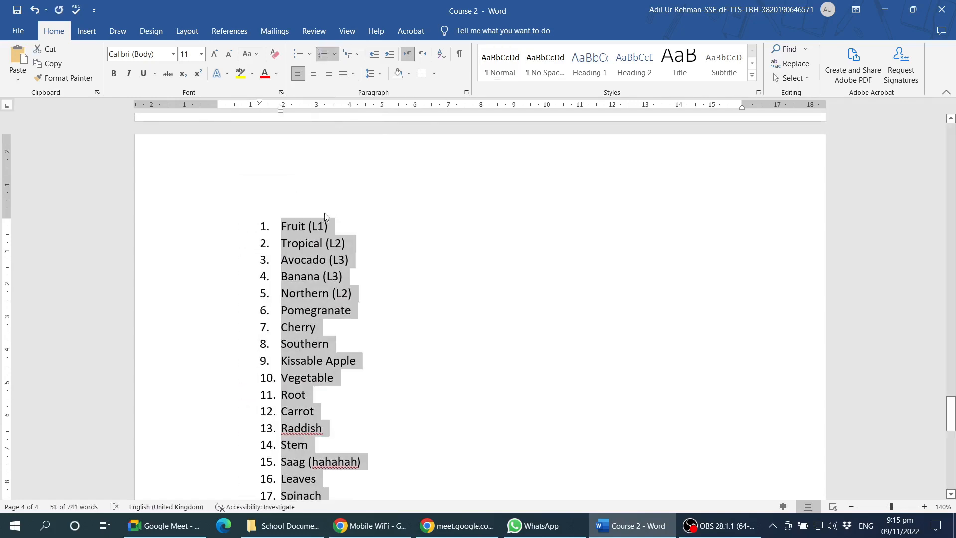
scroll(285, 207, "down", 3)
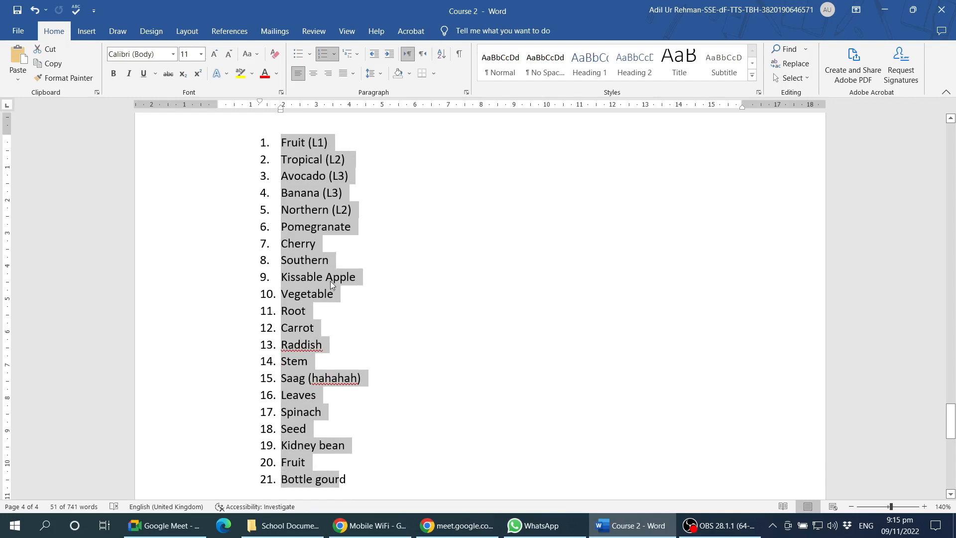
scroll(366, 293, "up", 3)
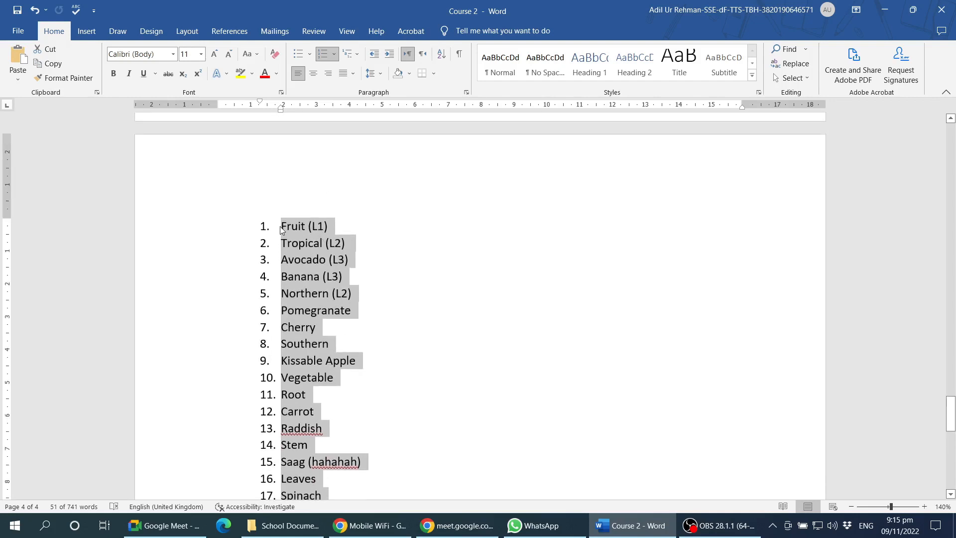
- Select the entire document, and replace that selection with only the numbered items from "Fruit (L1)" to "Bottle gourd"
left_click(280, 226)
key("ctrl+a")
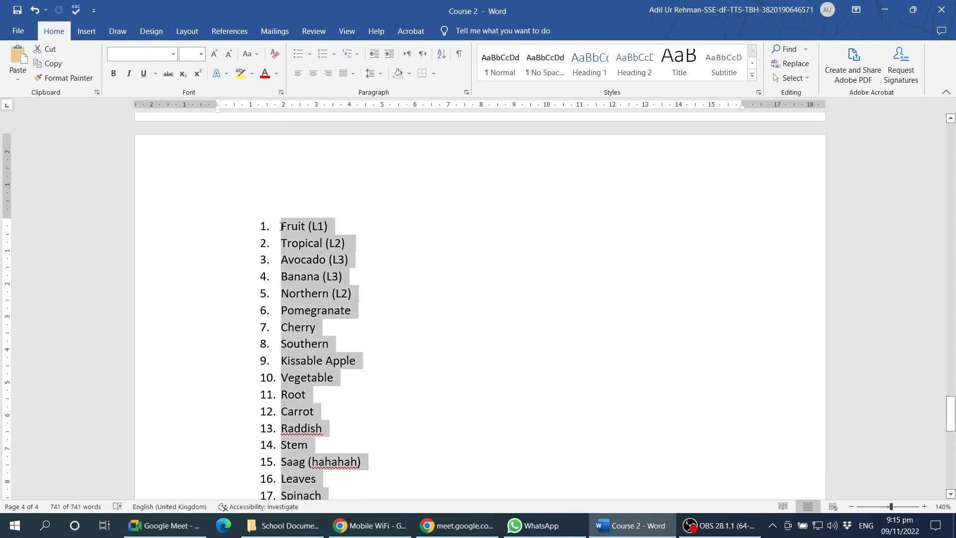
left_click(307, 228)
left_click(282, 228)
scroll(378, 282, "down", 8)
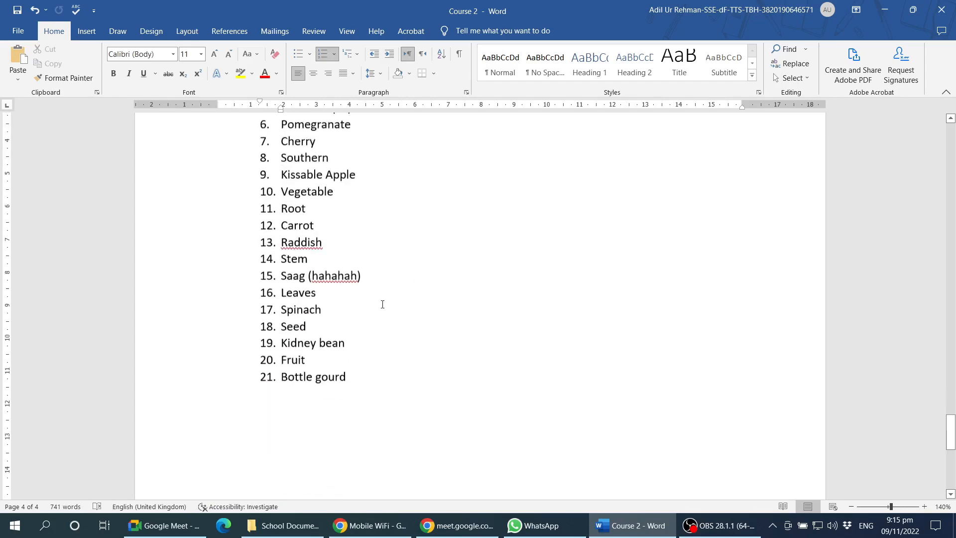
left_click(354, 354, "shift")
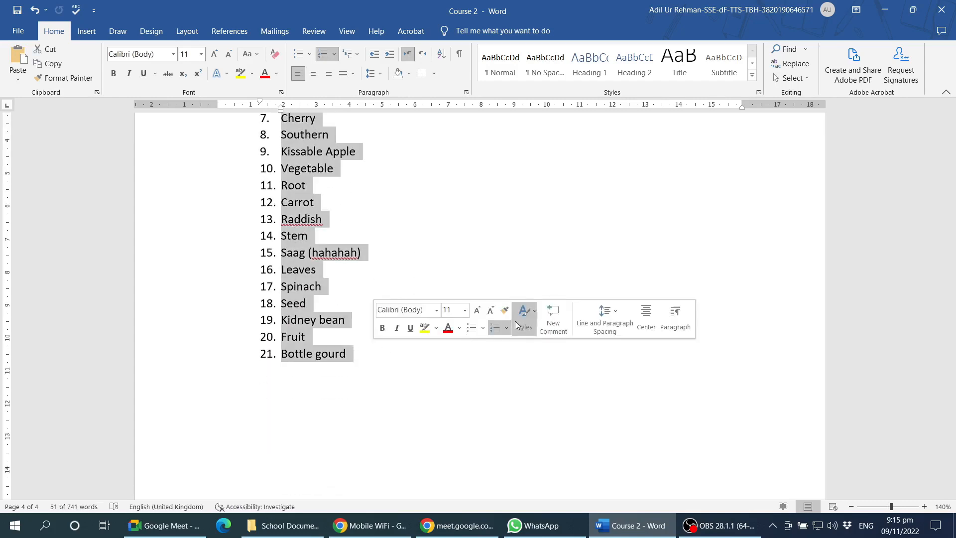
scroll(349, 299, "up", 3)
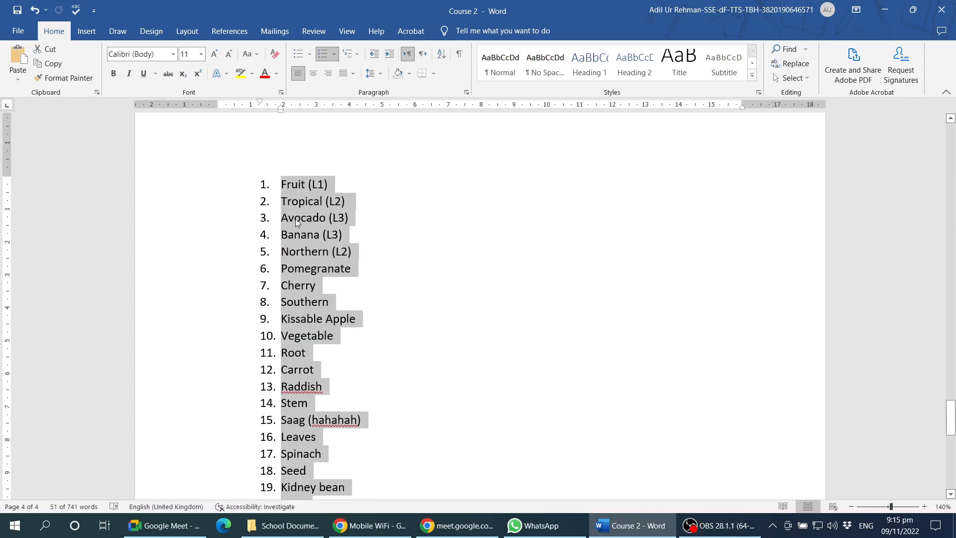
- Reselect the numbered list as one range, from its first item "Fruit (L1)" to the end of "Bottle gourd"
left_click(283, 185)
scroll(358, 424, "down", 1)
scroll(358, 425, "down", 2)
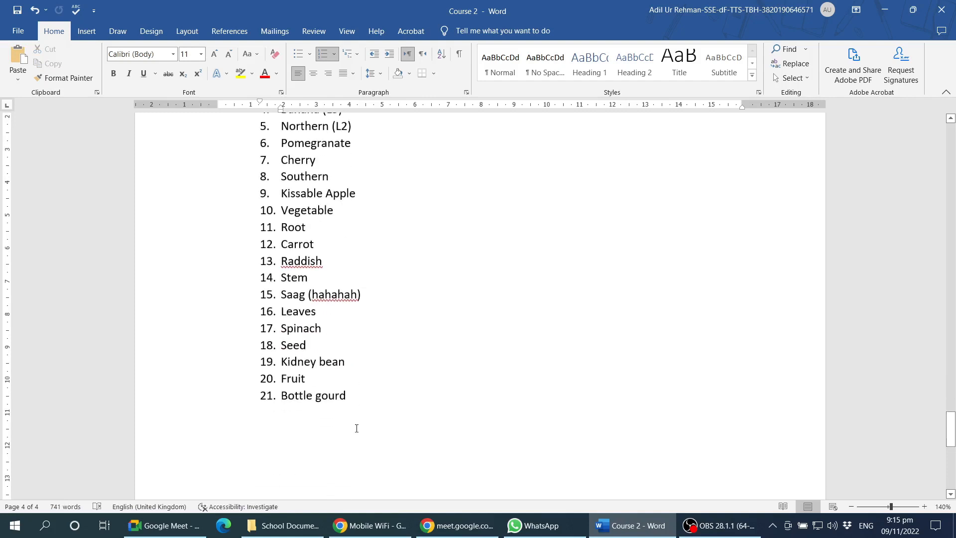
left_click(350, 397, "shift")
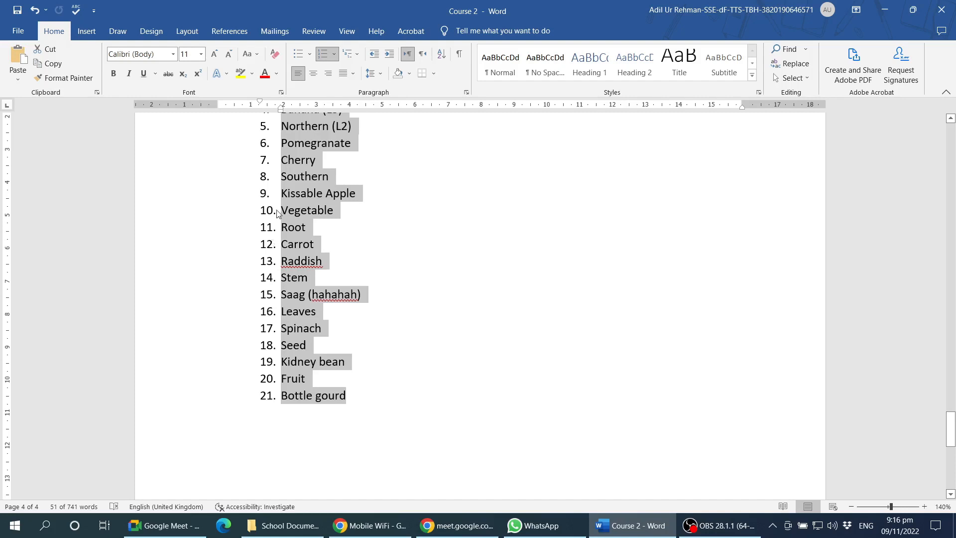
scroll(279, 260, "up", 3)
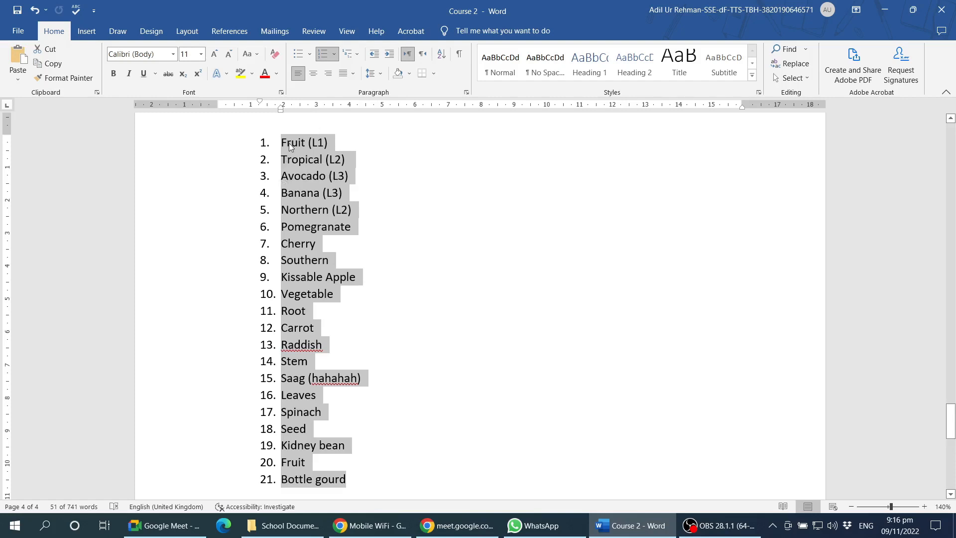
scroll(296, 164, "down", 1)
scroll(304, 181, "up", 1)
- Clear the list selection and select all numbered items again, from the start of item 1 through item 21
left_click(299, 143)
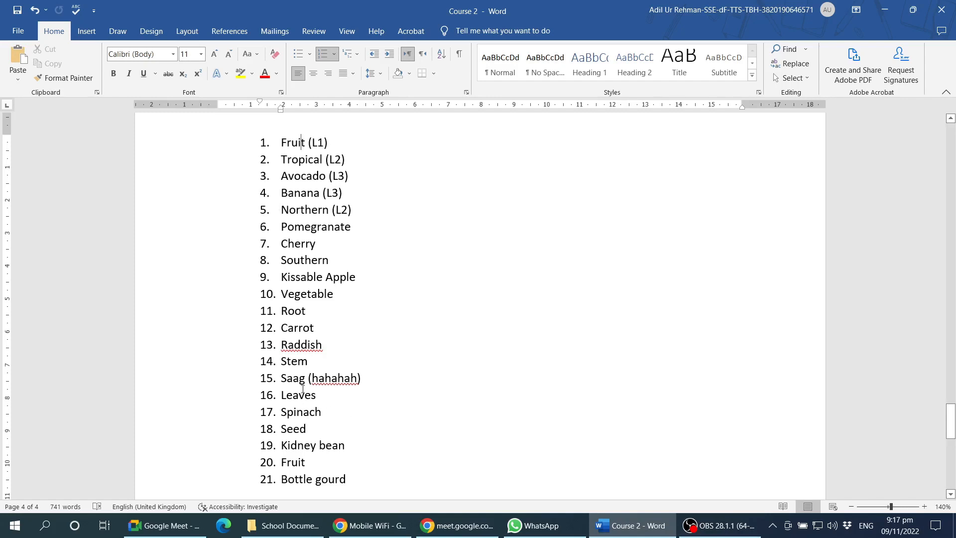
scroll(302, 388, "up", 2)
left_click(283, 234)
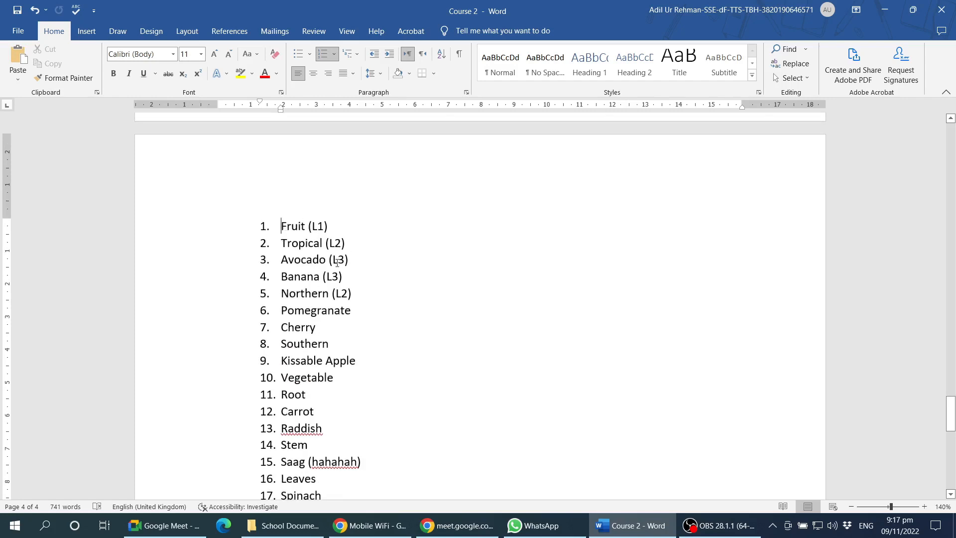
scroll(354, 273, "down", 2)
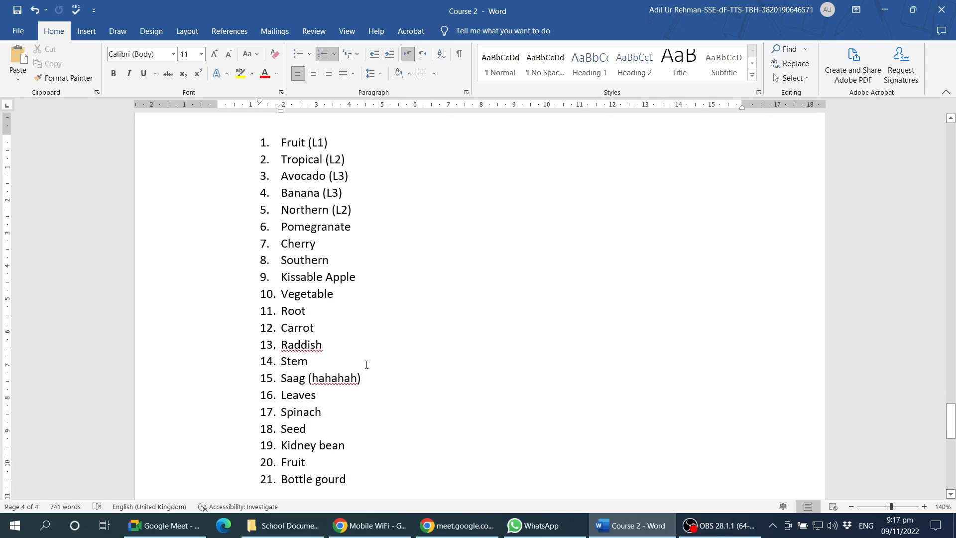
left_click(364, 479, "shift")
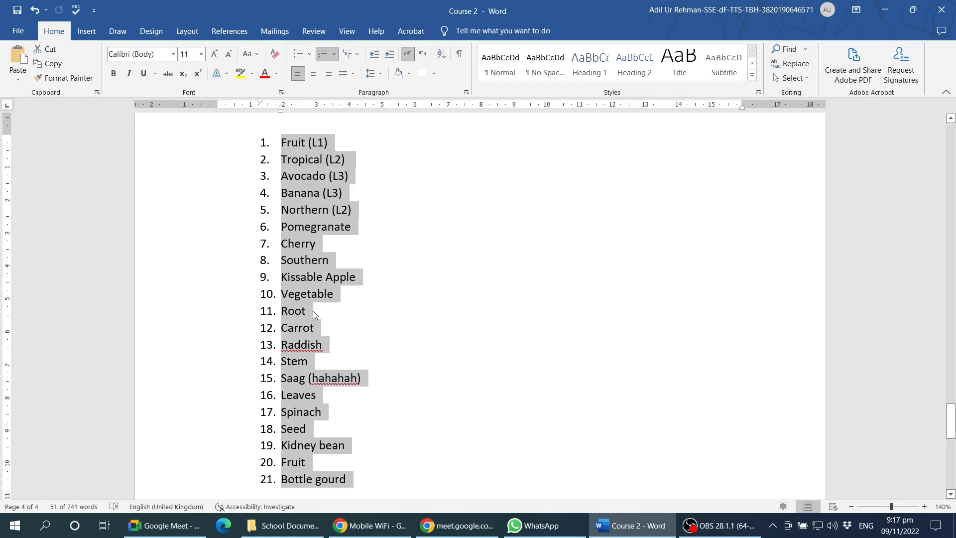
- Select only the list's number labels, alternating with placing the cursor in the item text
left_click(264, 143)
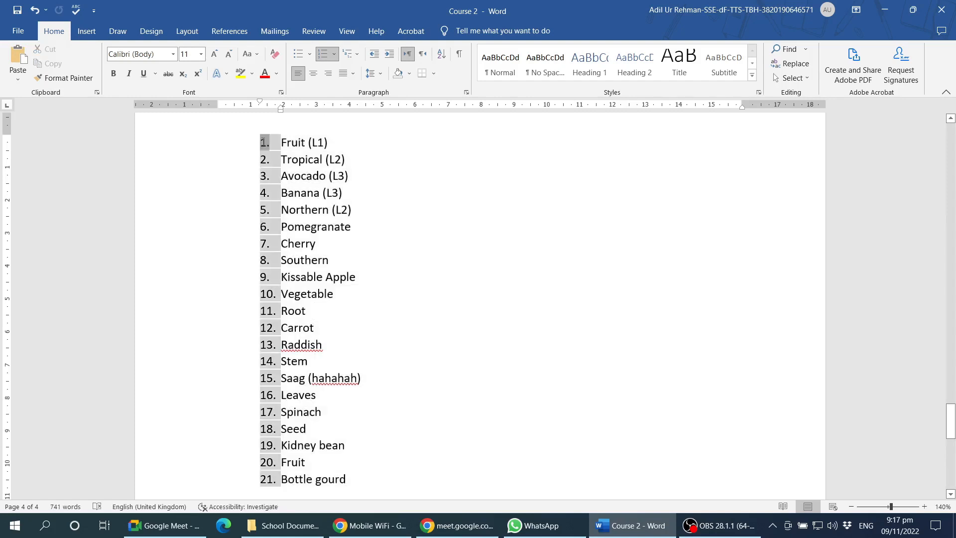
left_click(298, 143)
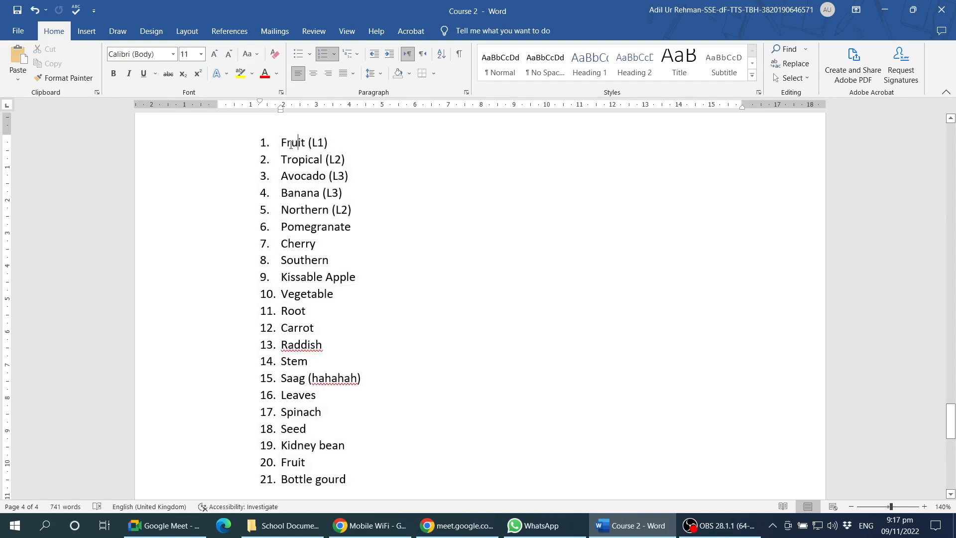
left_click(263, 145)
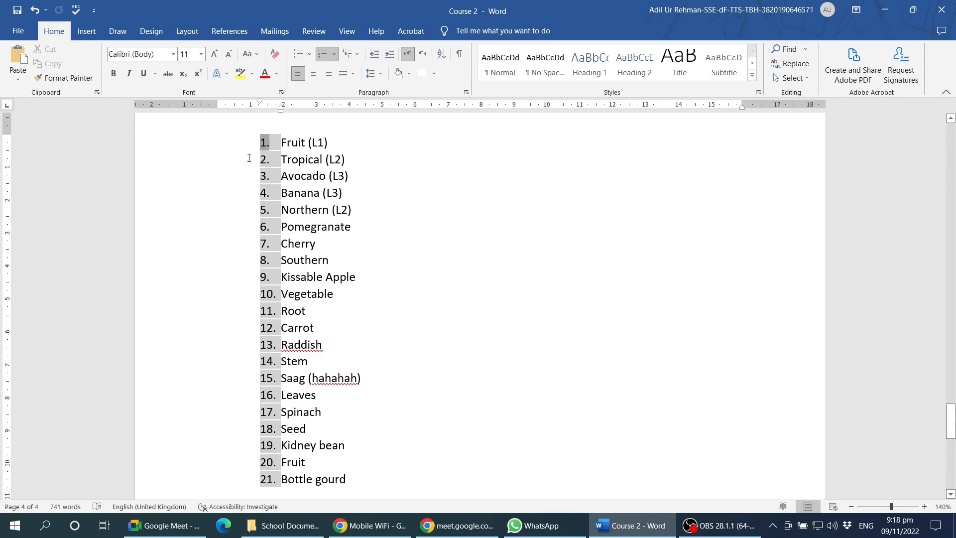
left_click(281, 144)
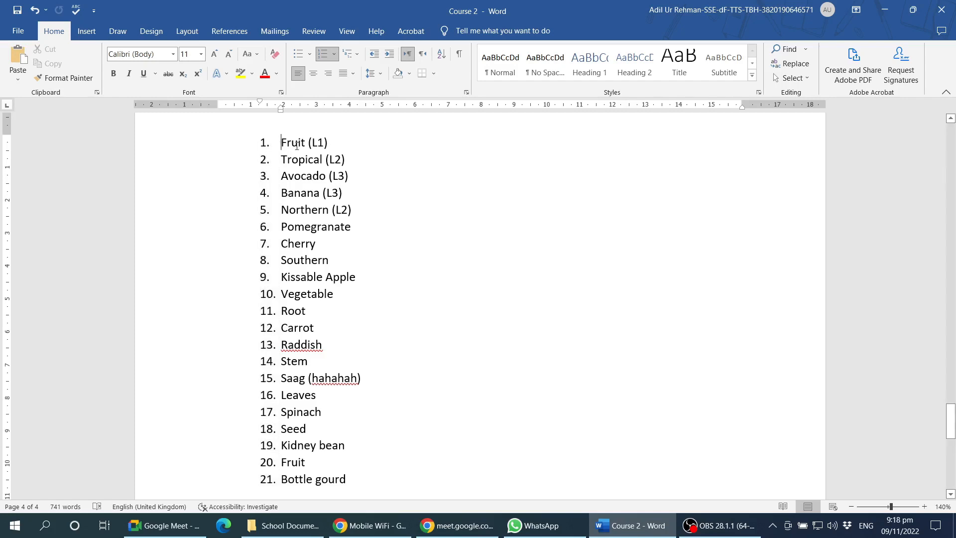
left_click(271, 146)
left_click(287, 144)
left_click(298, 227)
left_click(263, 144)
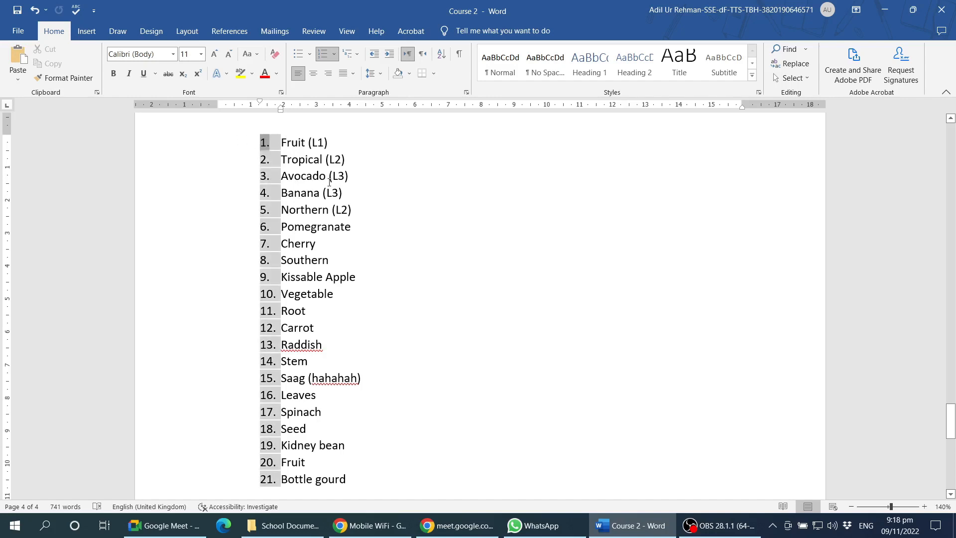
- Select the text of the whole numbered list, from "Fruit (L1)" through "Bottle gourd"
left_click(282, 143)
scroll(352, 405, "down", 1)
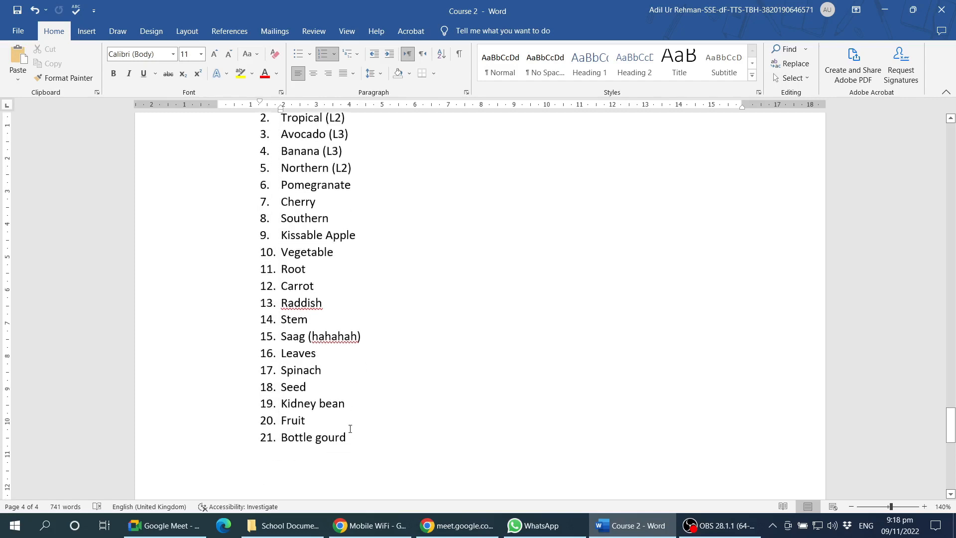
left_click(350, 428, "shift")
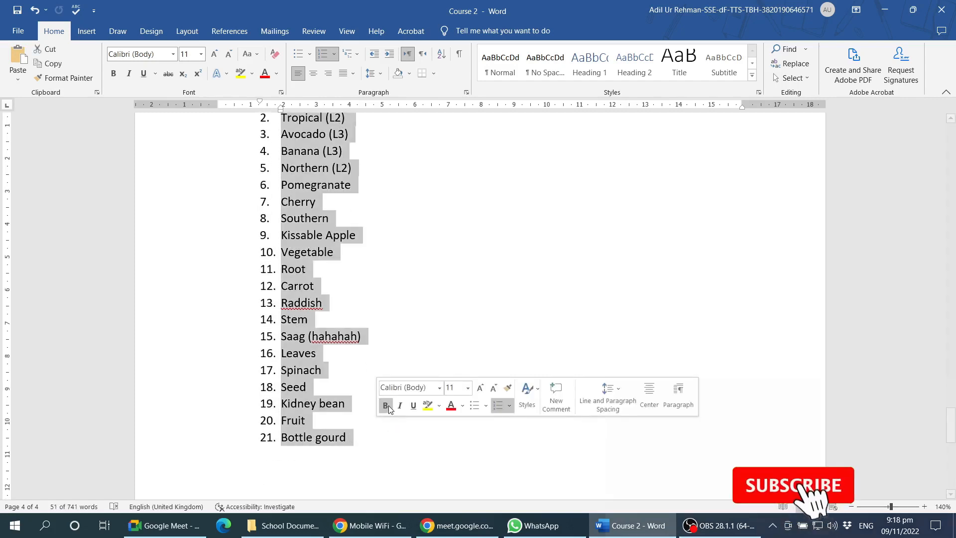
- Select the first list item "Fruit (L1)" and start defining a new number format for the list
scroll(351, 347, "up", 1)
scroll(351, 348, "up", 1)
left_click(298, 224)
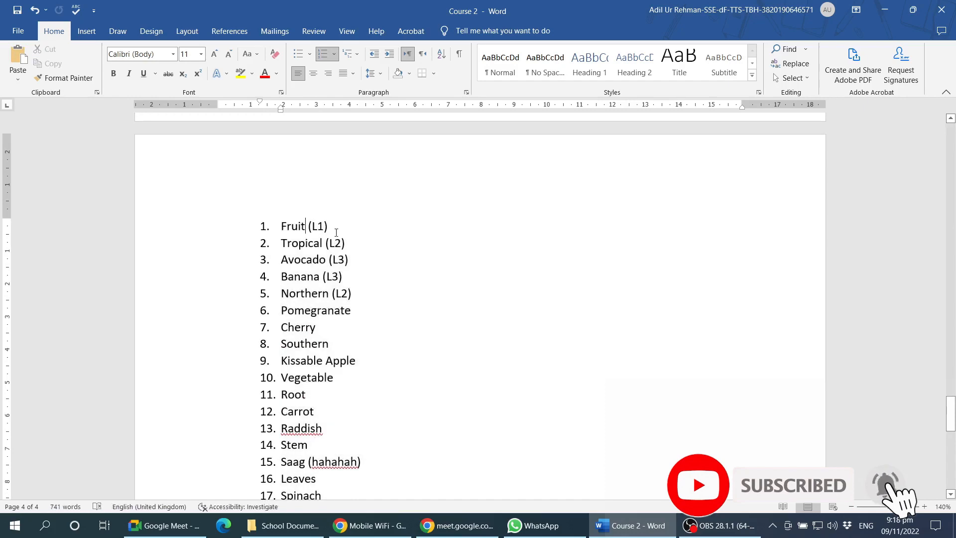
triple_click(297, 222)
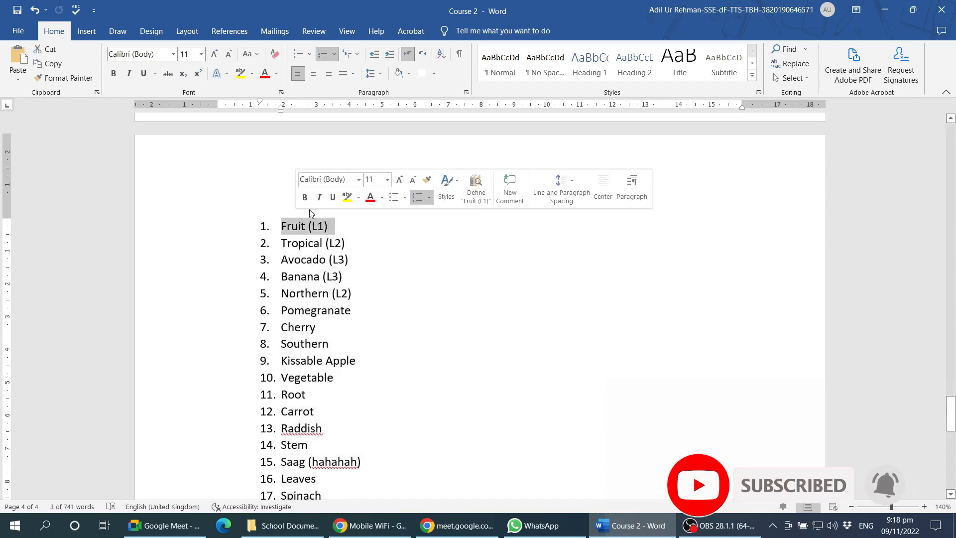
left_click(334, 53)
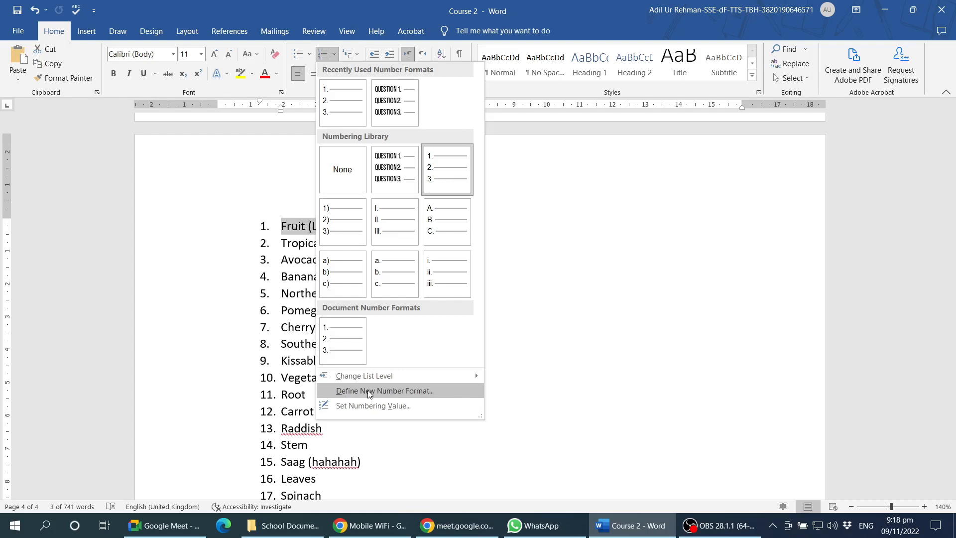
left_click(401, 397)
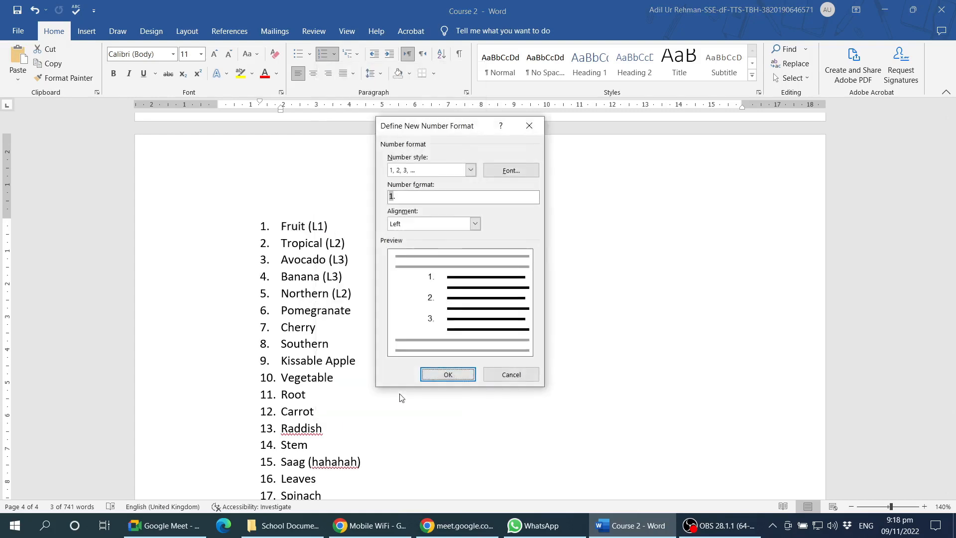
left_click_drag(470, 130, 505, 129)
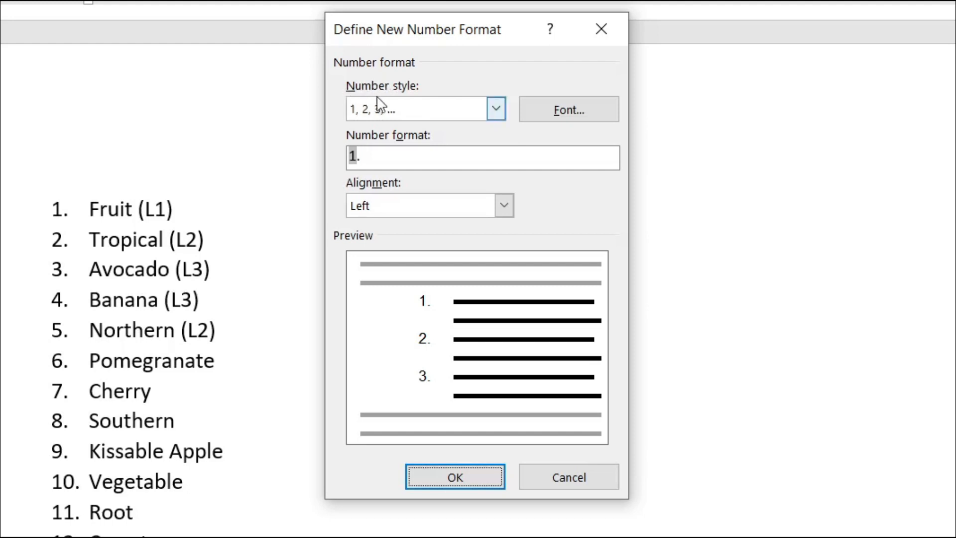
- Look through the available number styles for the new number format, keeping the 1, 2, 3 style
left_click(496, 112)
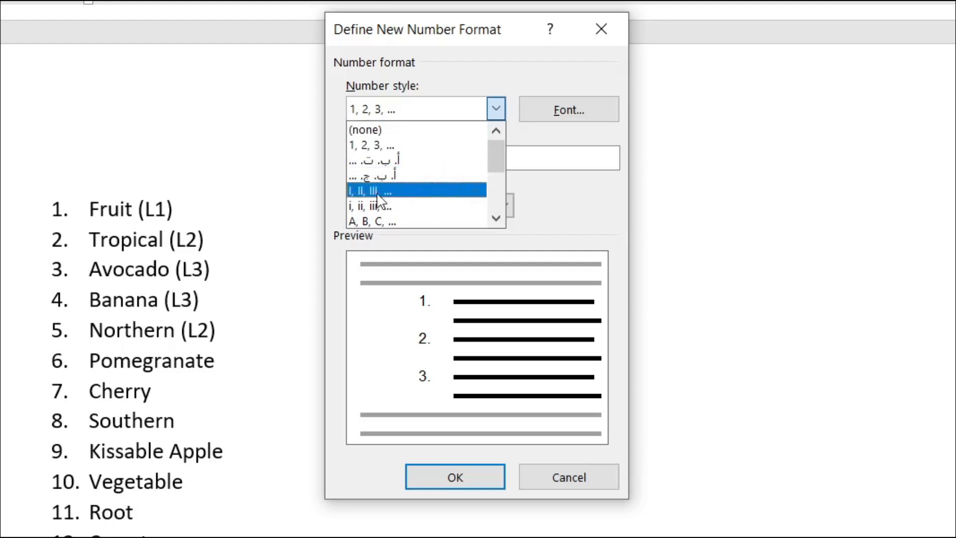
left_click_drag(496, 147, 498, 175)
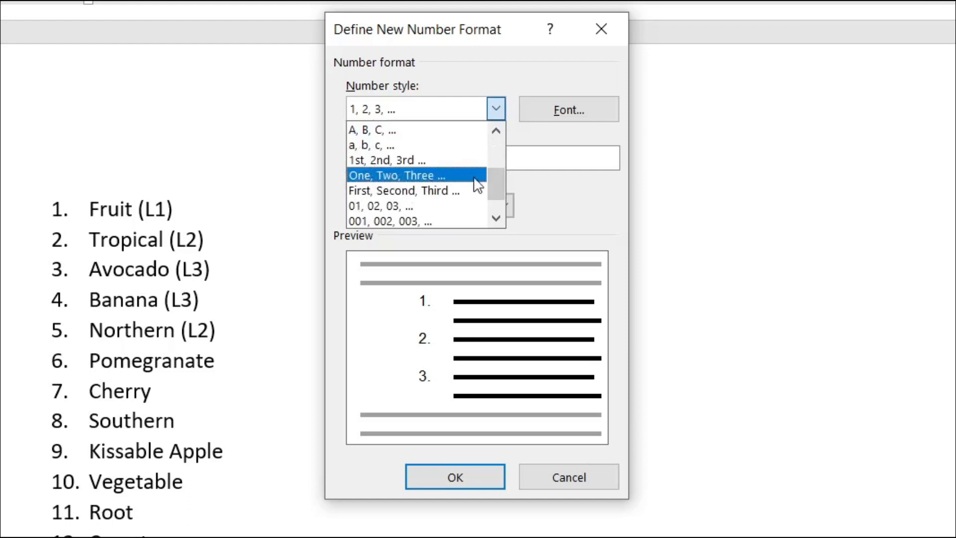
left_click_drag(500, 192, 495, 126)
left_click(489, 69)
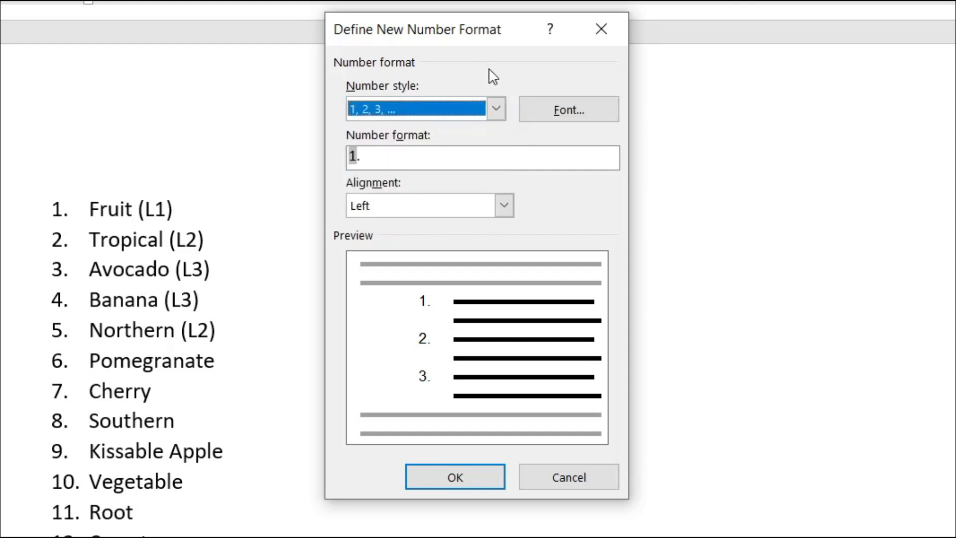
- Try to replace the entire number format, including its number placeholder, with the plain text "Question 1.", and cancel the definition
left_click(384, 156)
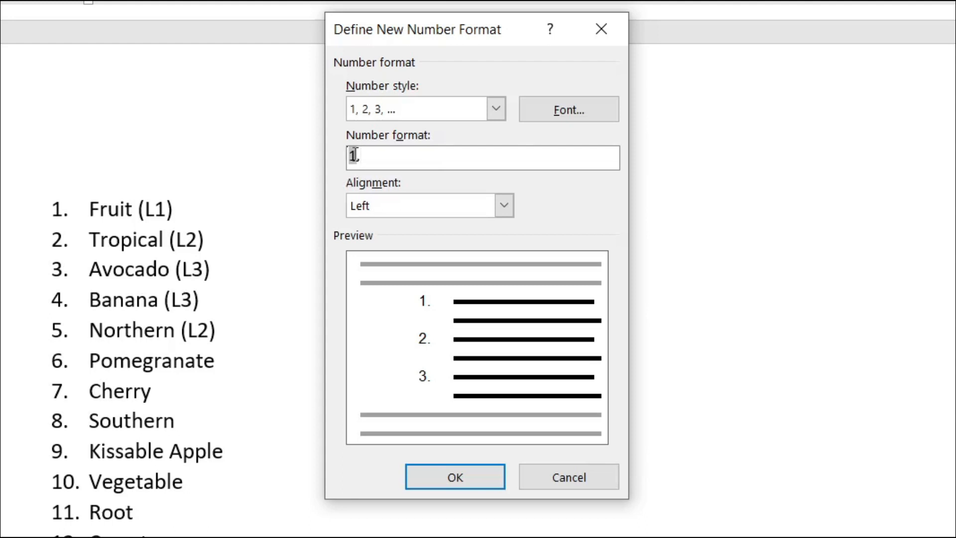
left_click(376, 158)
triple_click(375, 158)
key("Delete")
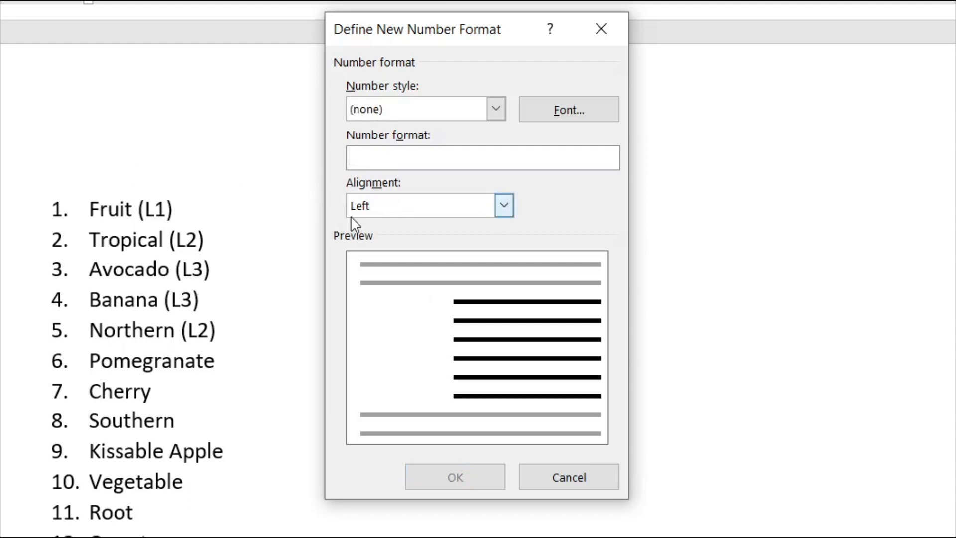
type("q")
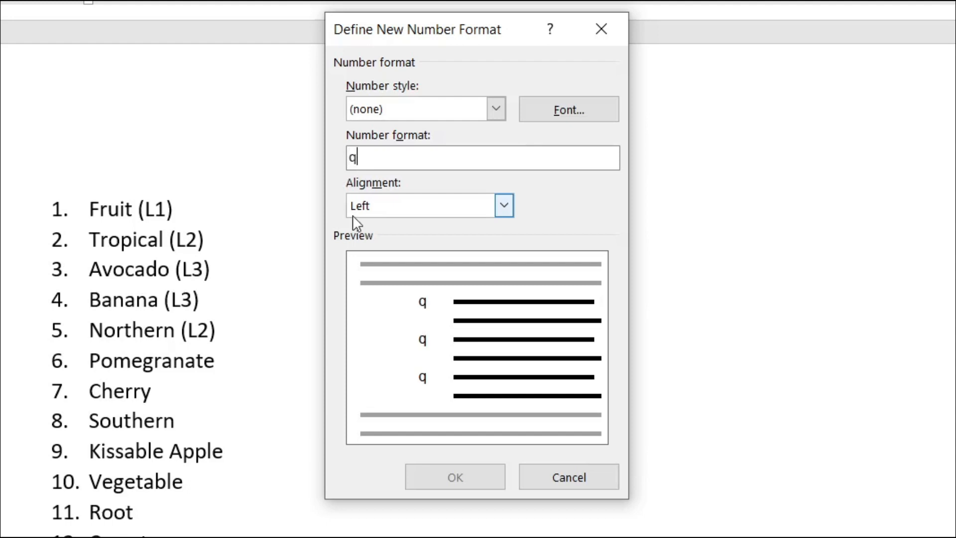
type("UESTION")
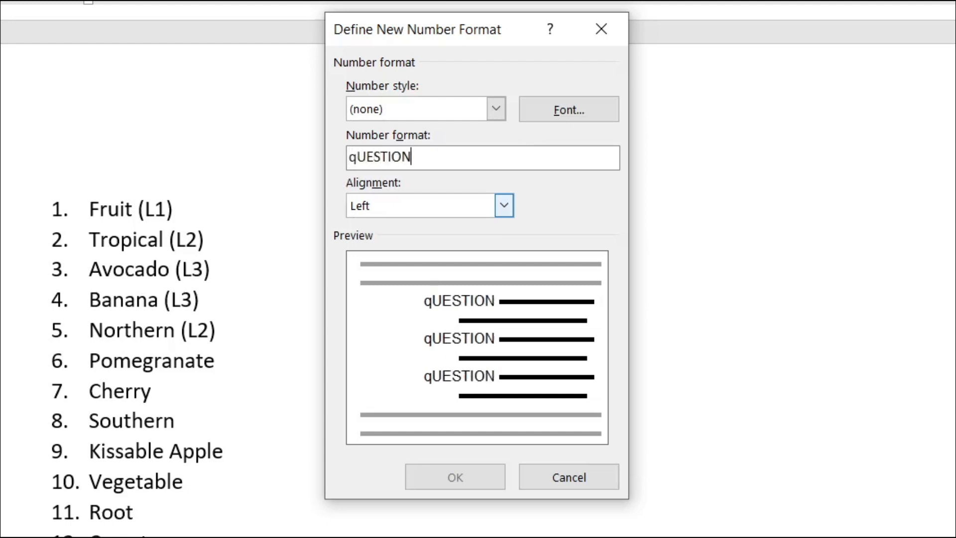
key("BackSpace")
key("BackSpace")
key("BackSpace")
key("BackSpace")
key("BackSpace")
key("BackSpace")
key("BackSpace")
key("BackSpace")
type("Q")
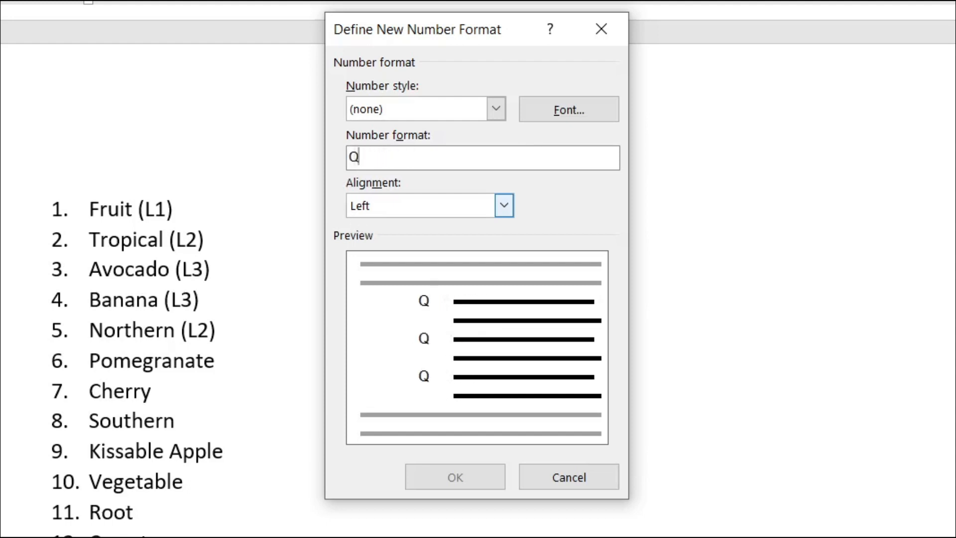
type("uestion 1")
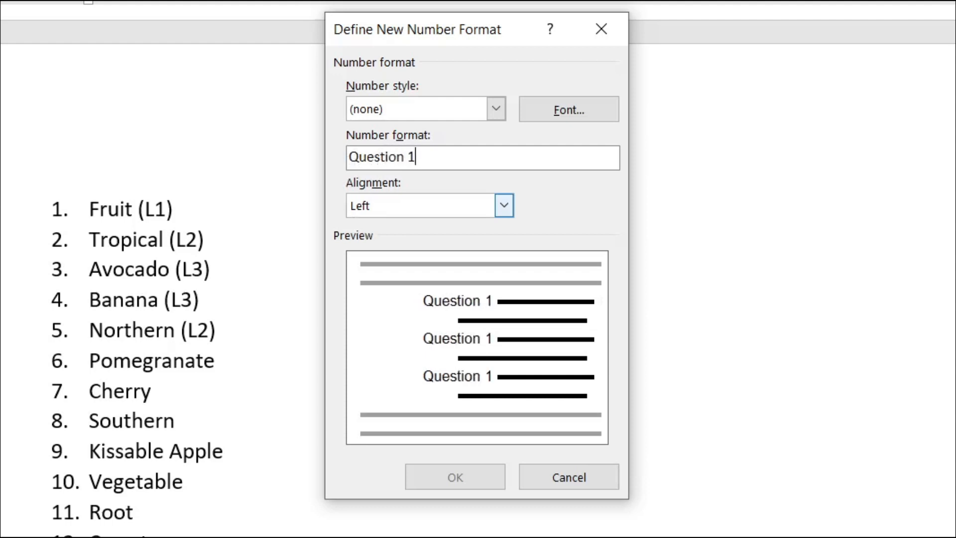
type(".")
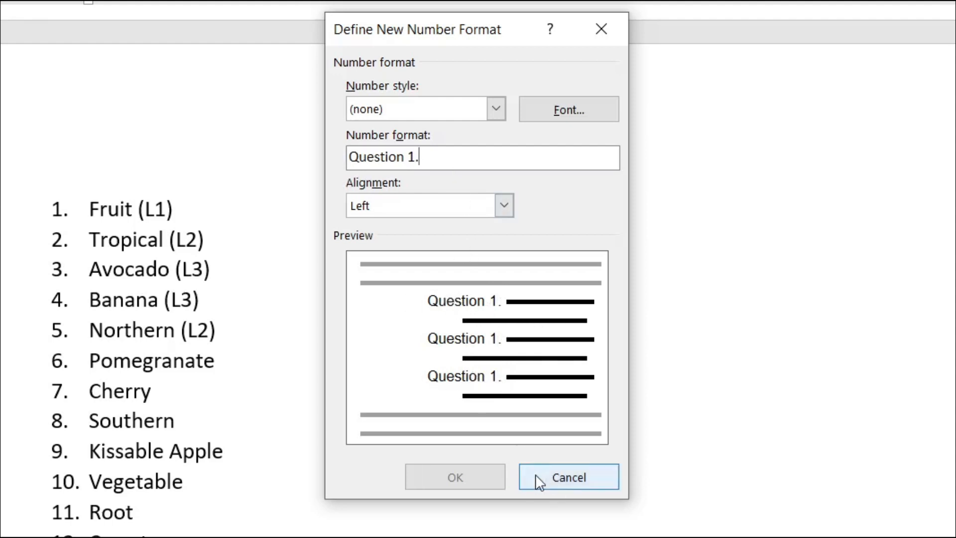
mouse_move(423, 157)
left_mouse_down()
mouse_move(349, 157)
mouse_move(413, 156)
left_mouse_up()
left_click(412, 155)
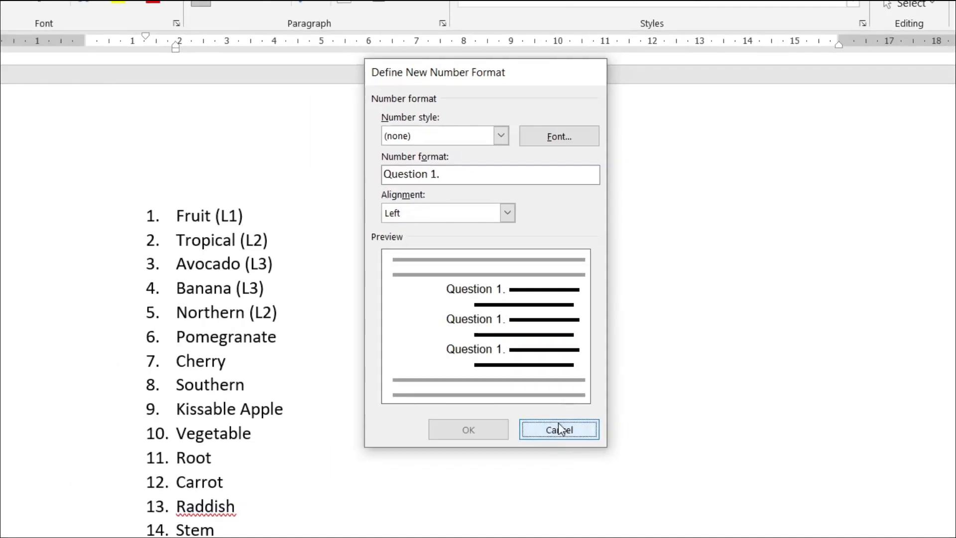
left_click(551, 472)
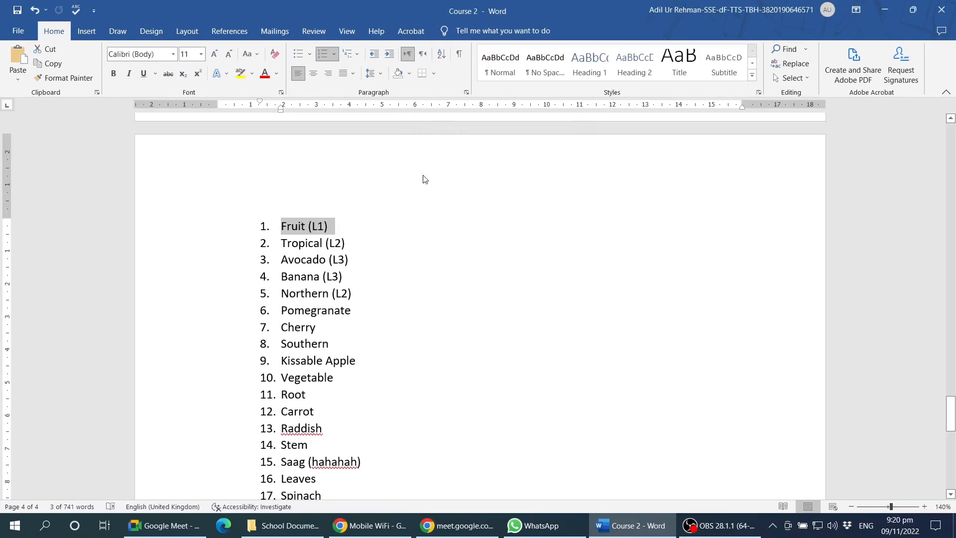
- Define a new number format for the list again, inserting "Question " before the existing number placeholder
left_click(334, 54)
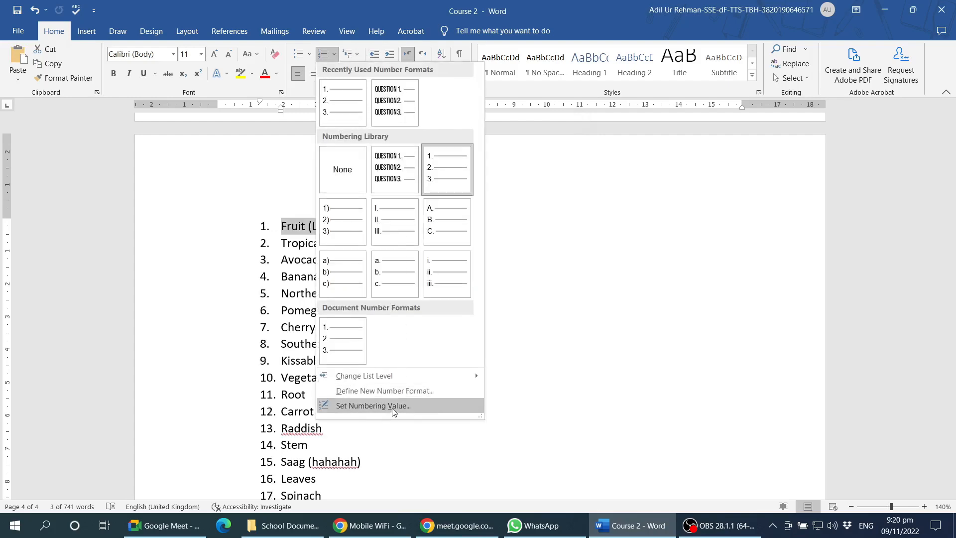
left_click(390, 391)
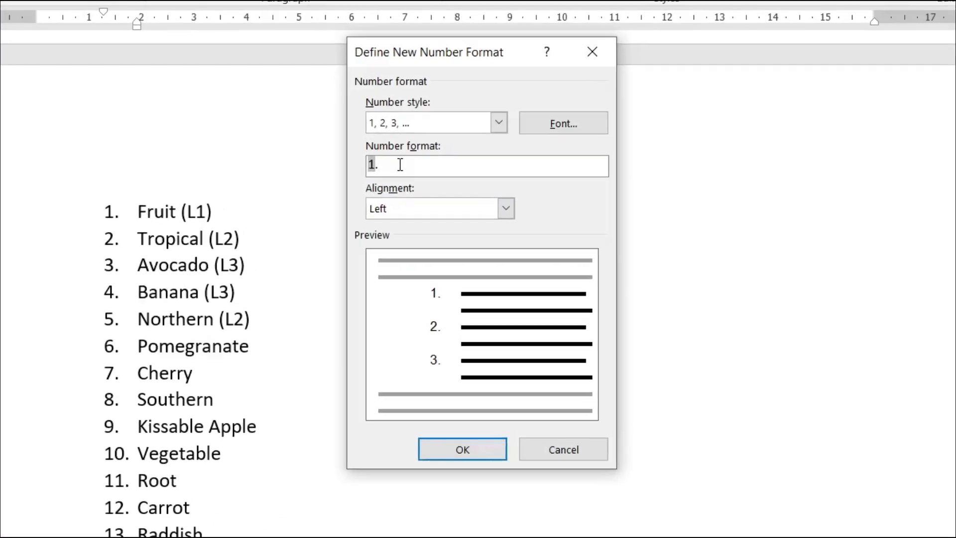
key("Left")
key("Left")
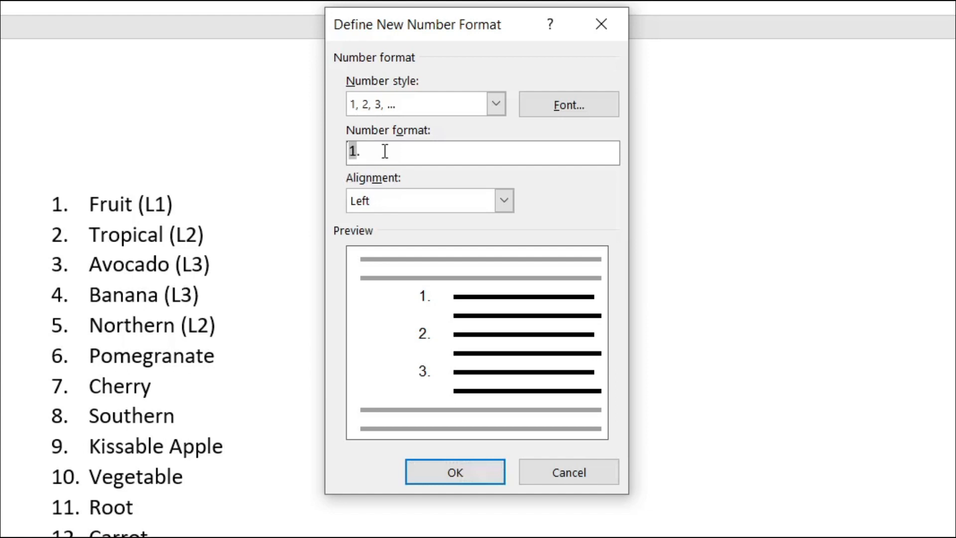
type("Quen")
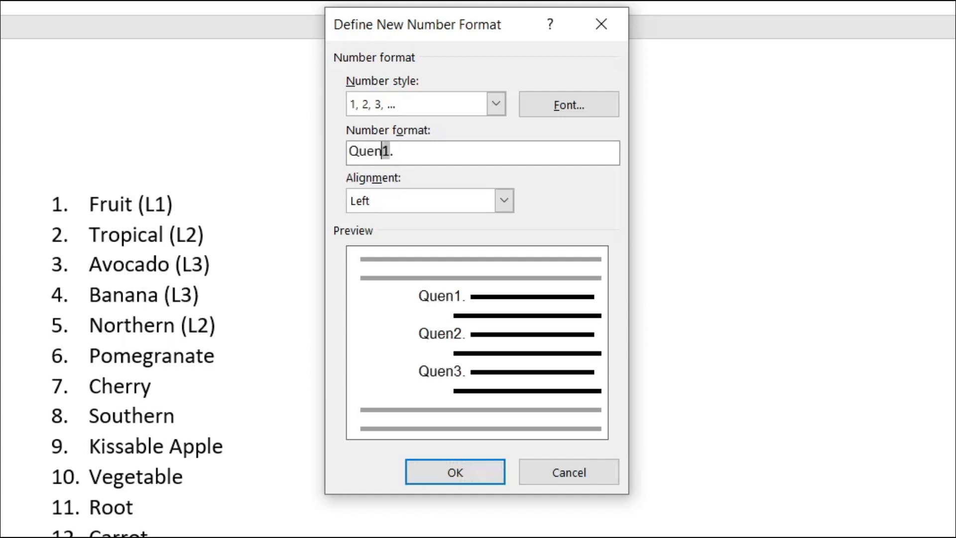
key("BackSpace")
key("BackSpace")
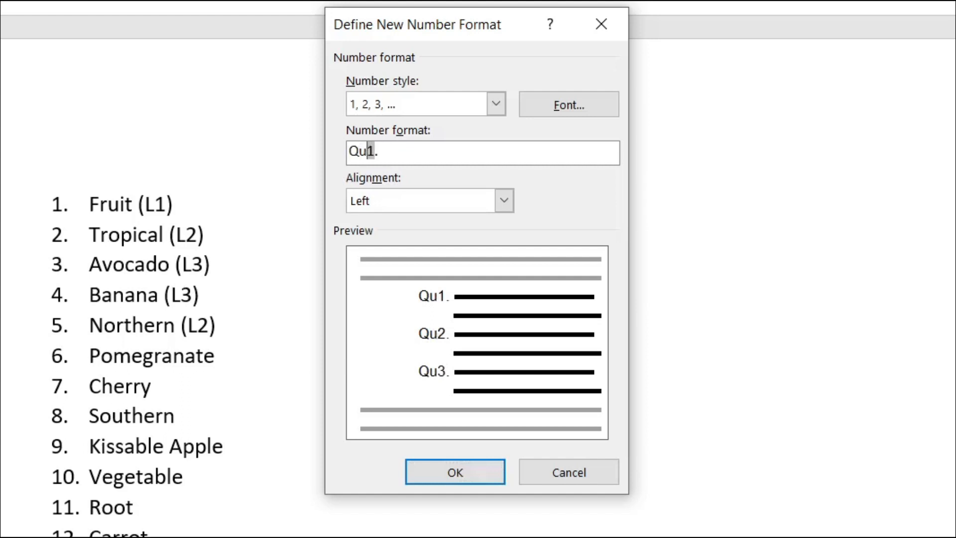
type("estion")
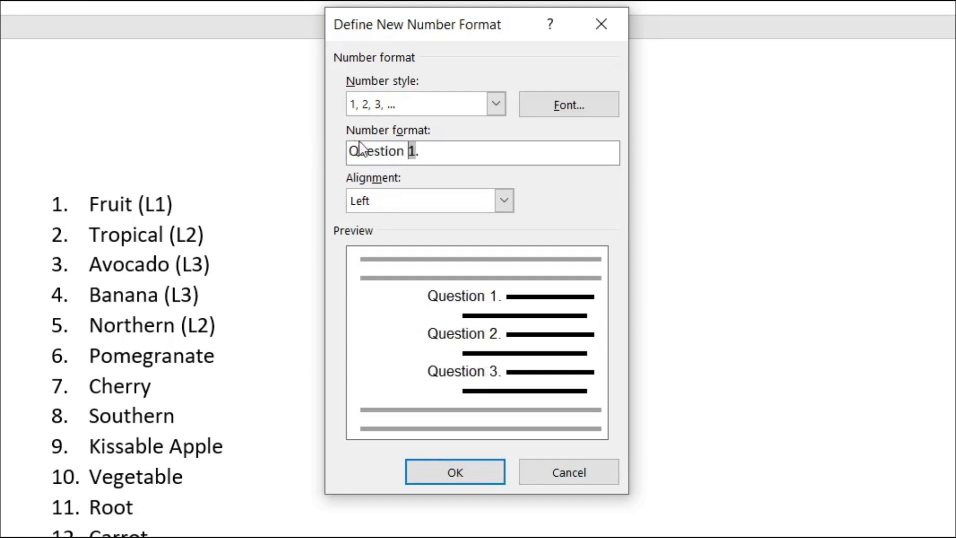
double_click(373, 152)
left_click(477, 155)
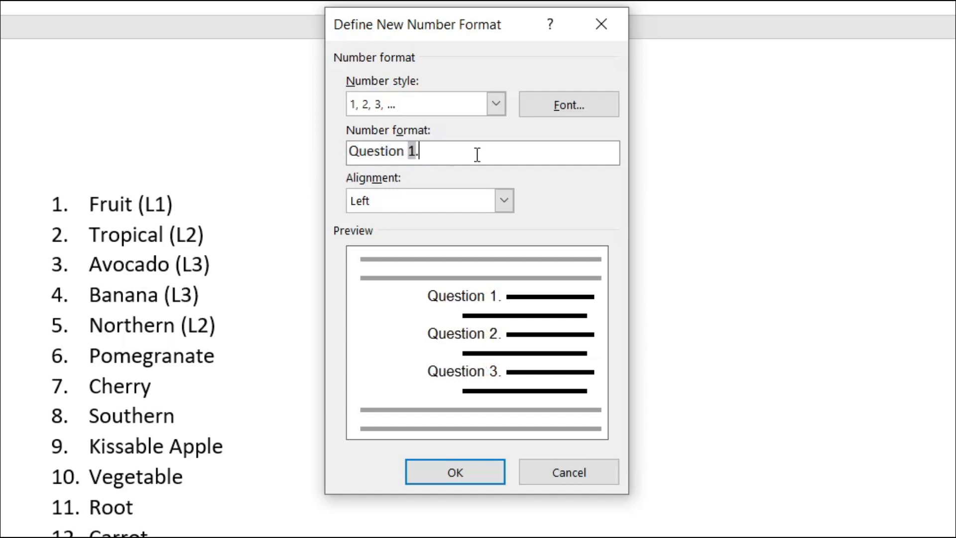
- Extend the number format to read "Question No. 1. " with a single space before the number, and apply it to the list
left_click(409, 152)
type("No.")
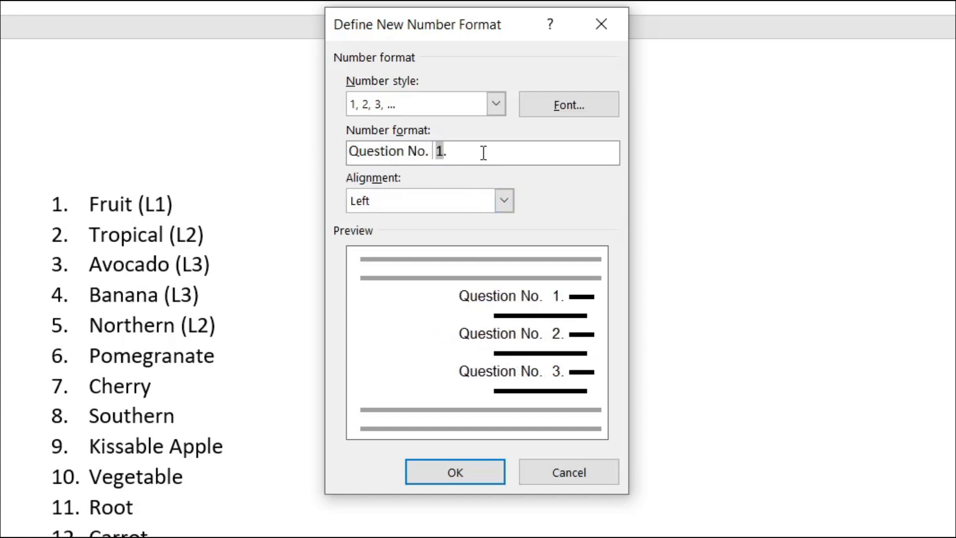
key("Right")
key("Right")
key("Left")
key("Left")
key("BackSpace")
key("Right")
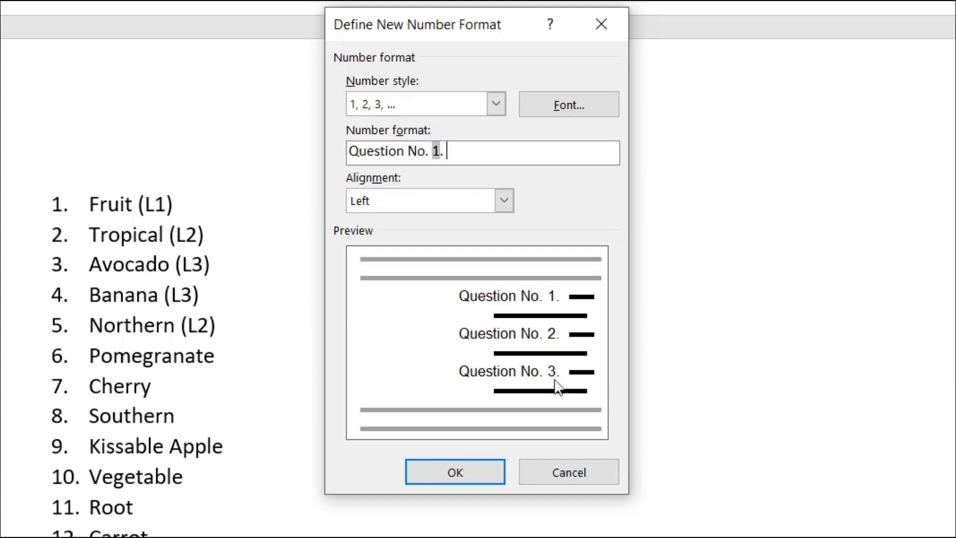
left_click(458, 476)
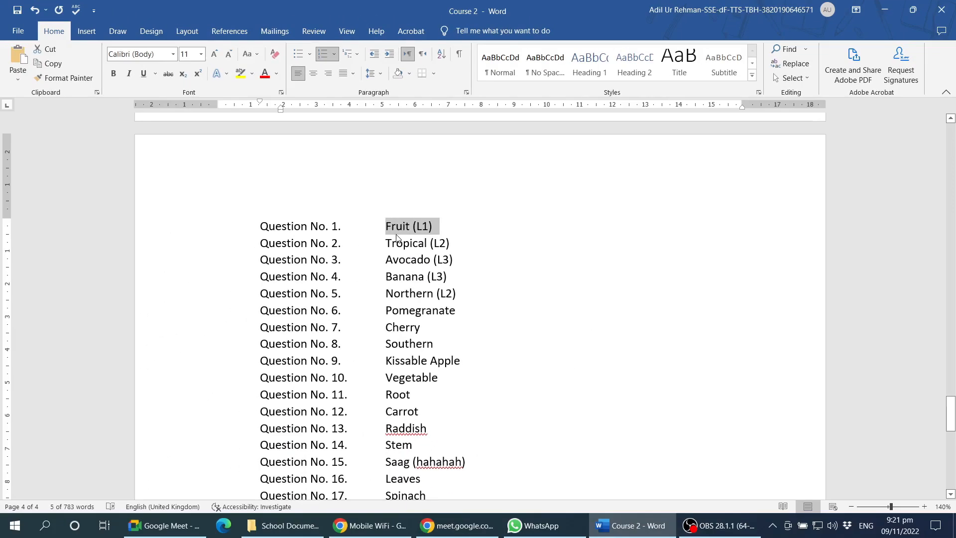
- Examine the custom numbering from "Fruit (L1)" through "Bottle gourd" and the bulleted version of the list on the earlier page
scroll(279, 352, "down", 4)
scroll(279, 352, "up", 1)
scroll(326, 331, "up", 2)
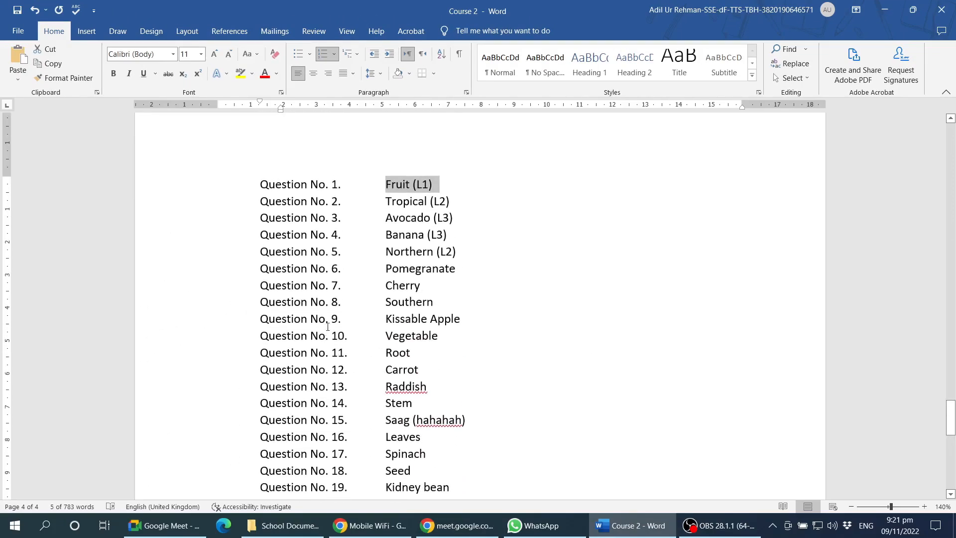
scroll(321, 418, "down", 2)
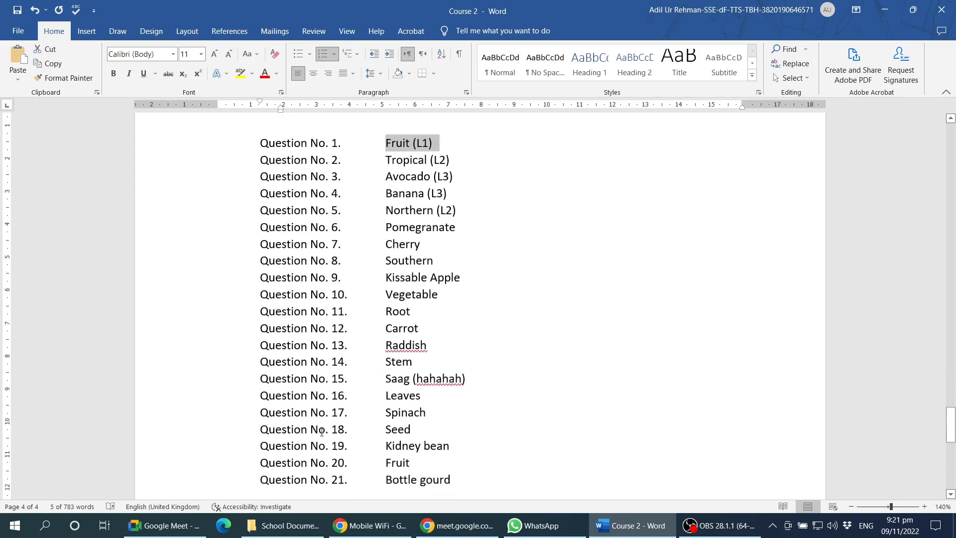
left_click(440, 438)
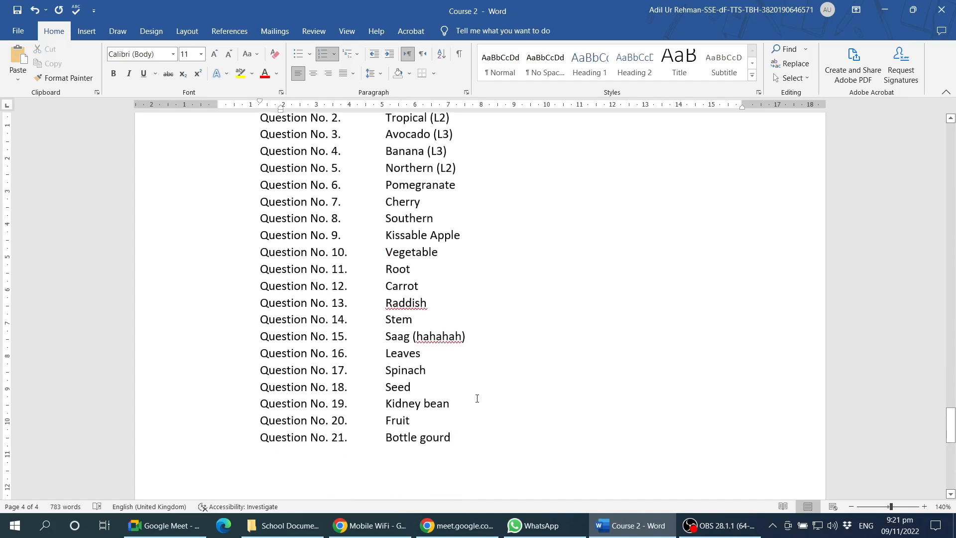
scroll(476, 398, "up", 5)
scroll(472, 400, "down", 2)
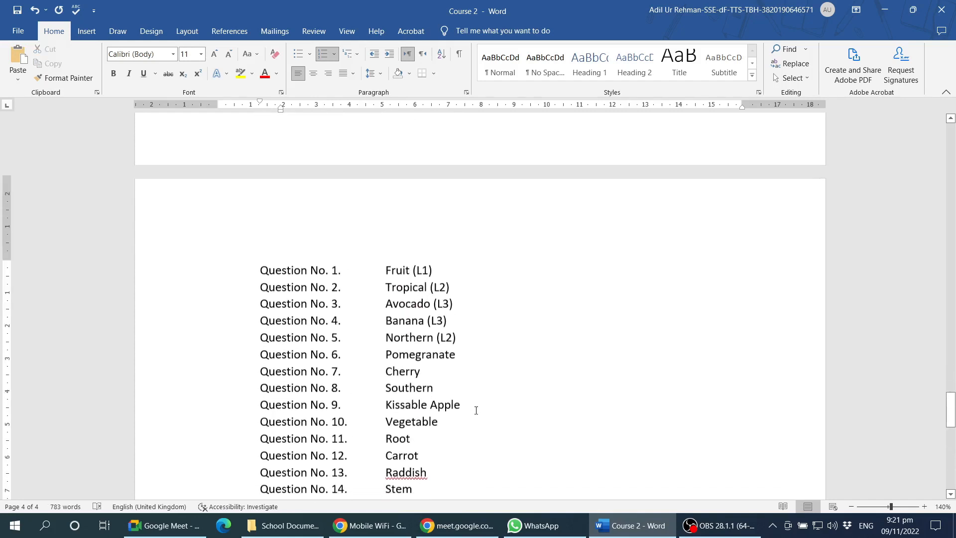
left_click_drag(407, 288, 455, 284)
left_click(453, 285)
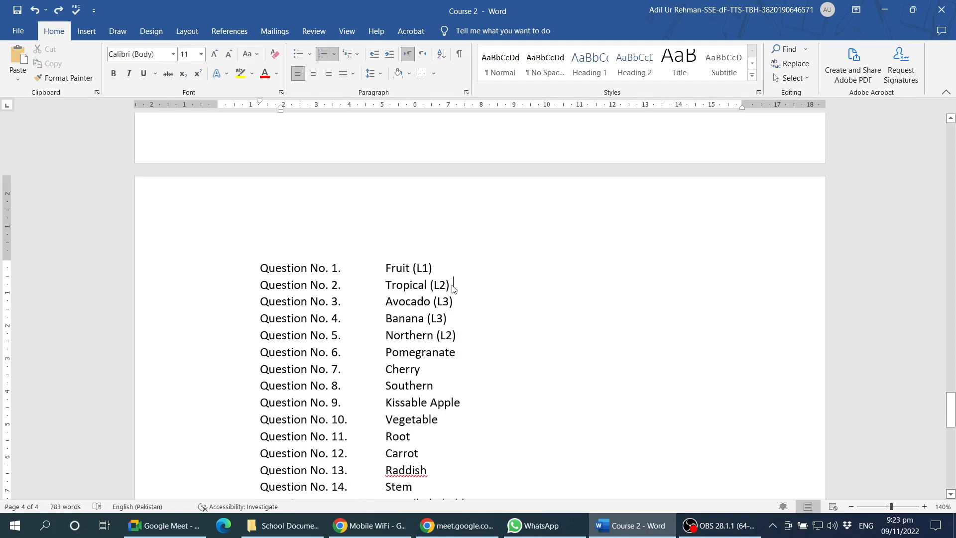
scroll(381, 114, "down", 2)
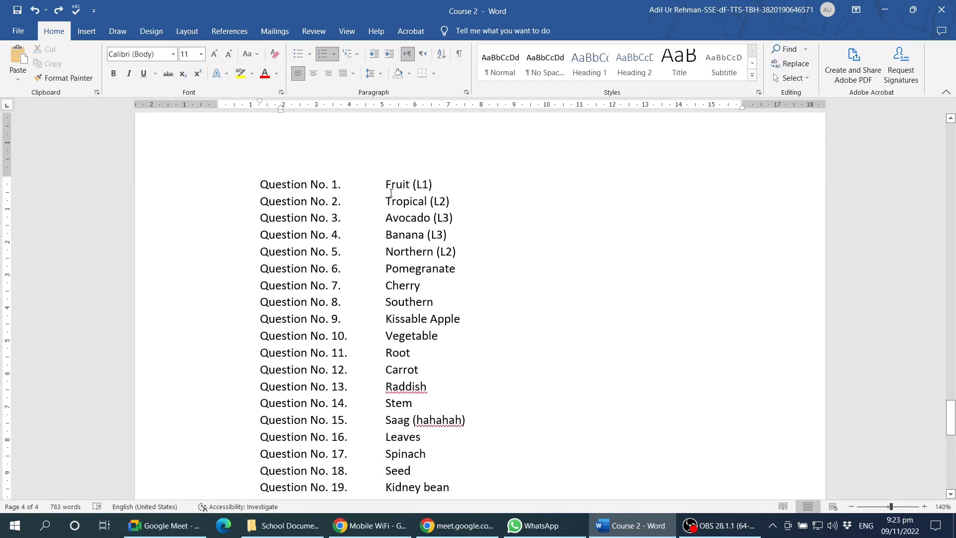
scroll(461, 305, "up", 12)
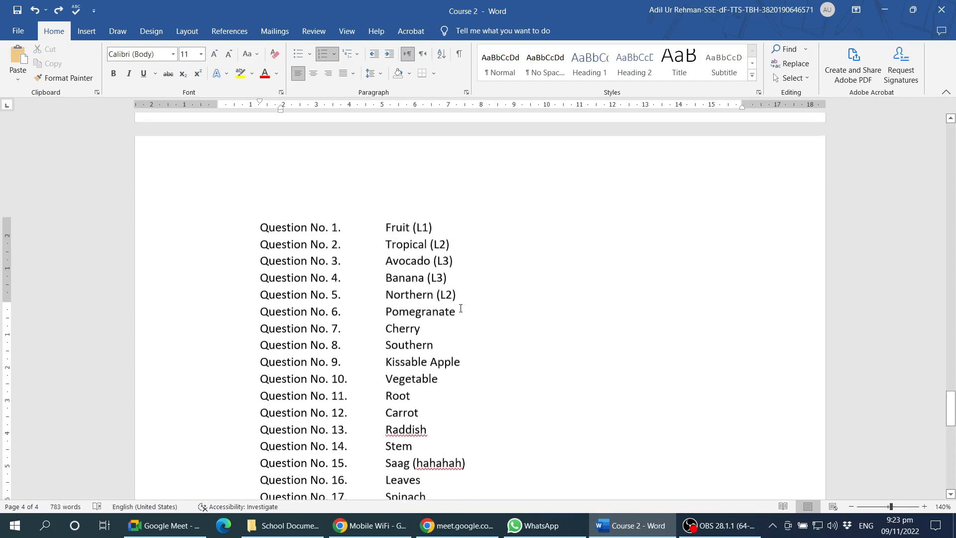
scroll(462, 312, "up", 4)
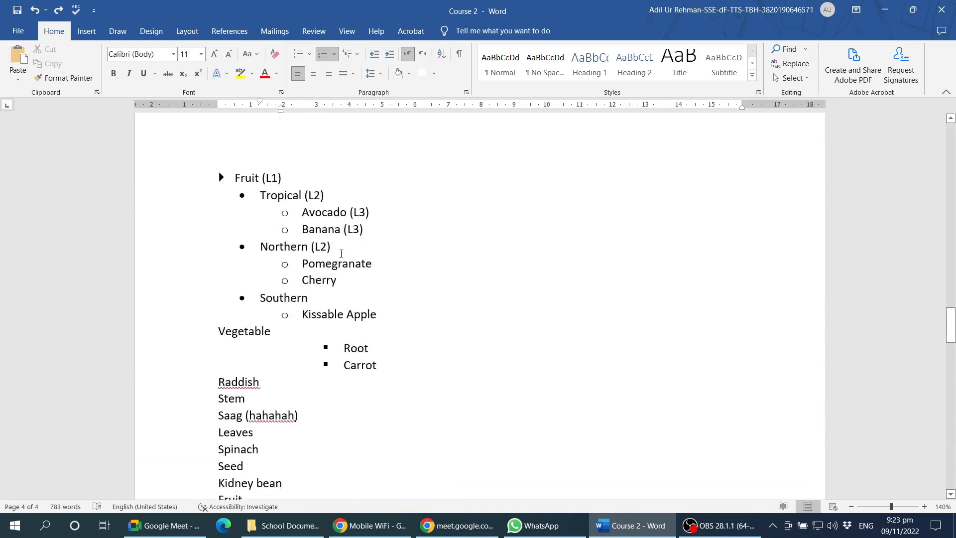
- Demote "Tropical (L2)" to the second level beneath "Fruit (L1)" in the "Question No." list
scroll(466, 341, "down", 8)
scroll(469, 343, "down", 6)
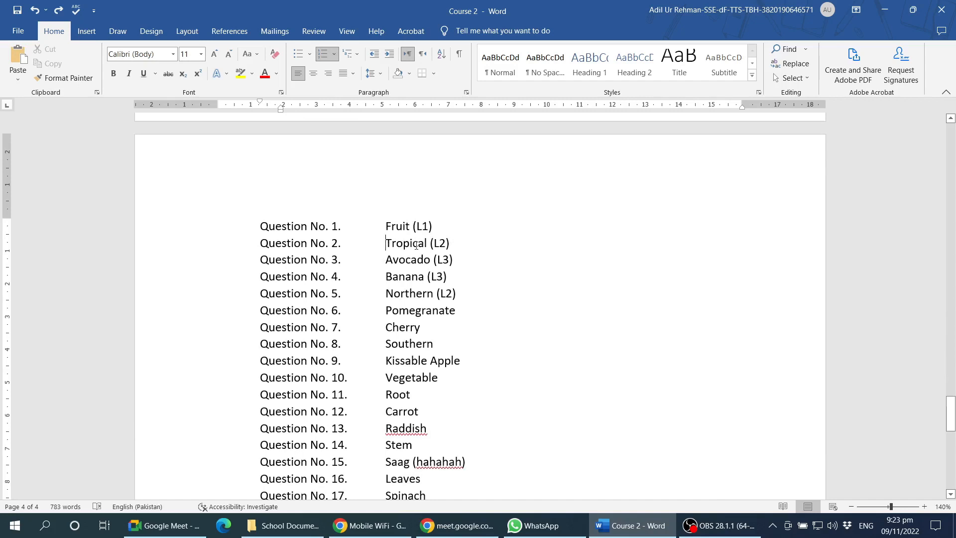
left_click(382, 243)
key("Tab")
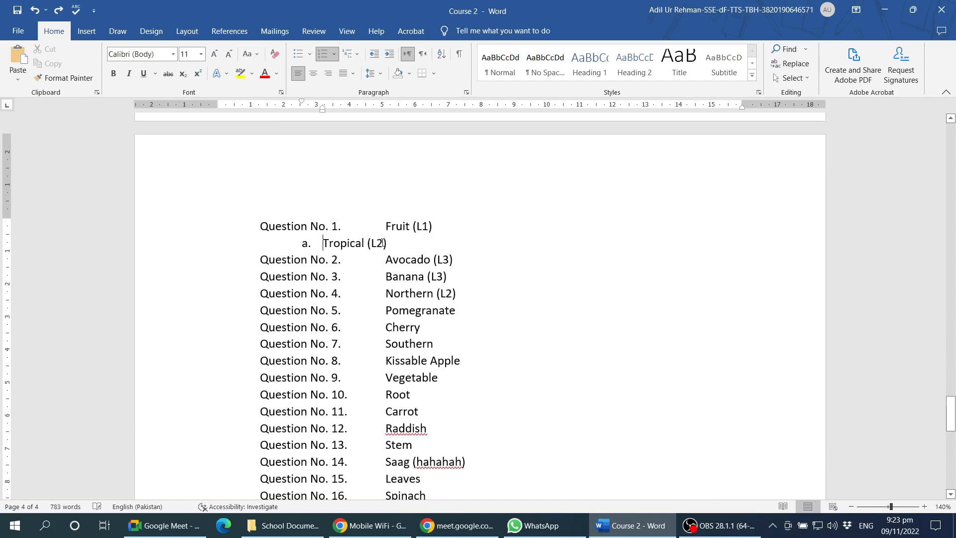
left_click_drag(309, 244, 308, 244)
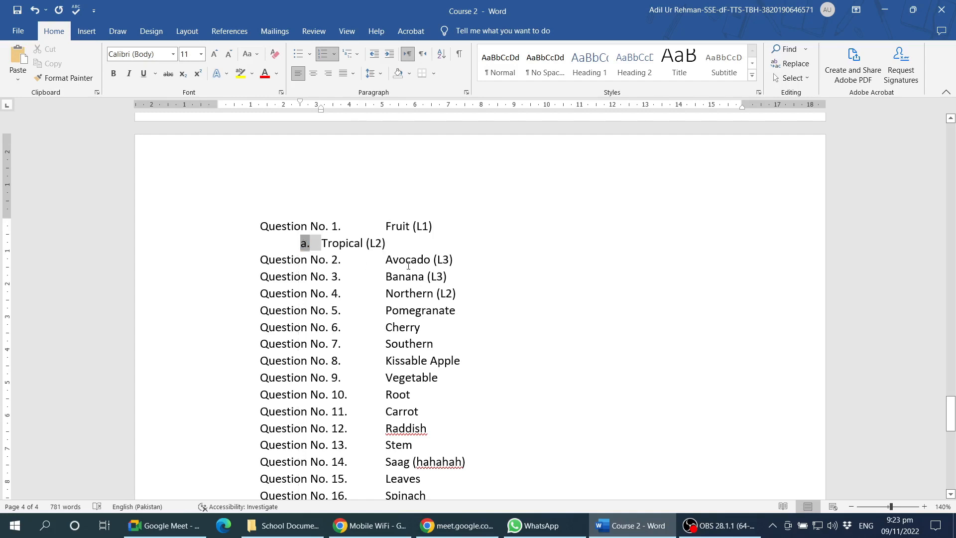
key("ctrl+z")
left_click(308, 233)
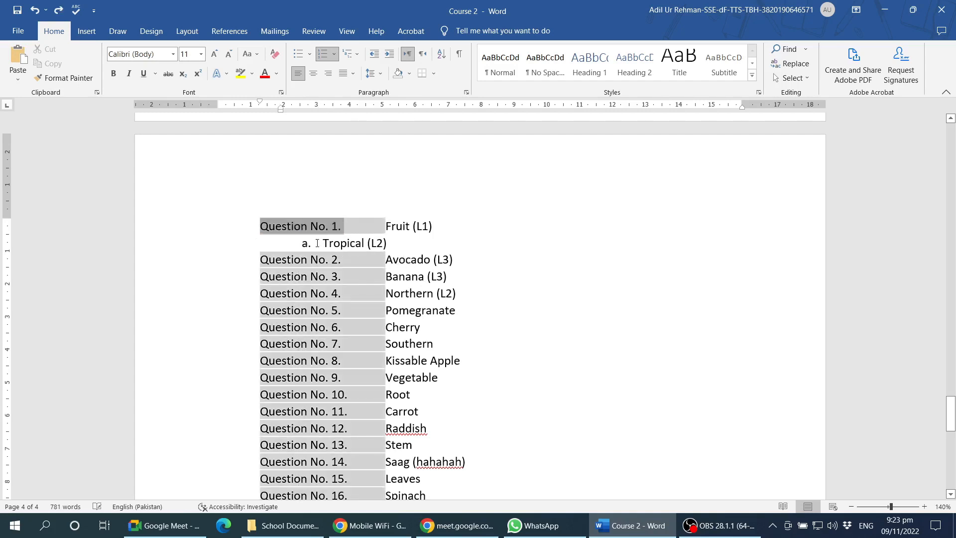
left_click(300, 244)
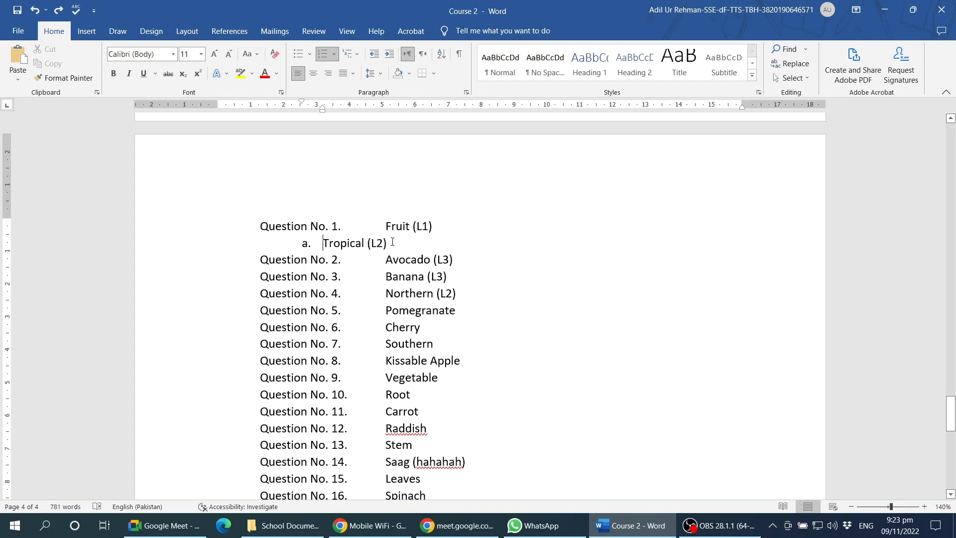
- Demote "Avocado (L3)" and "Banana (L3)" to the third list level beneath "Tropical (L2)"
left_click(385, 257)
key("Tab")
key("Tab")
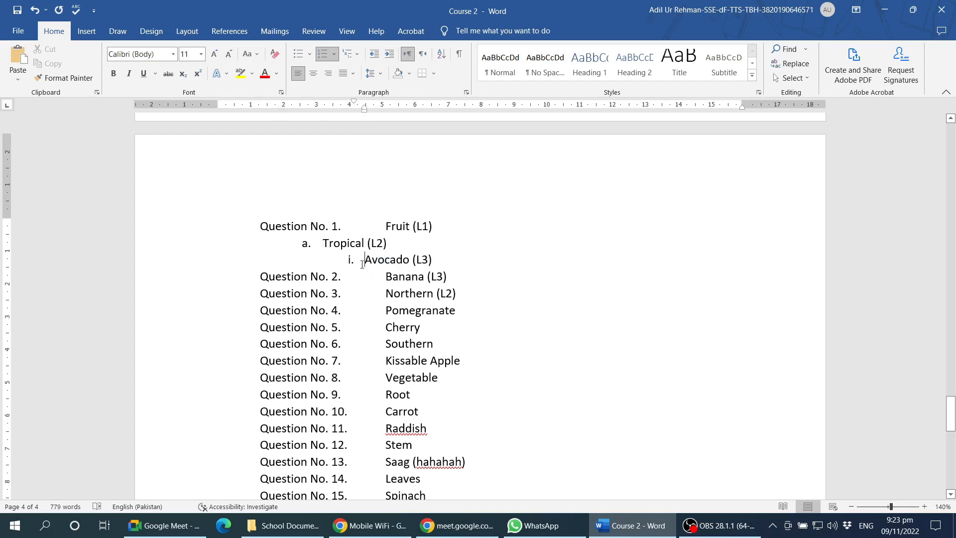
left_click(350, 259)
left_click(382, 276)
key("Tab")
key("Tab")
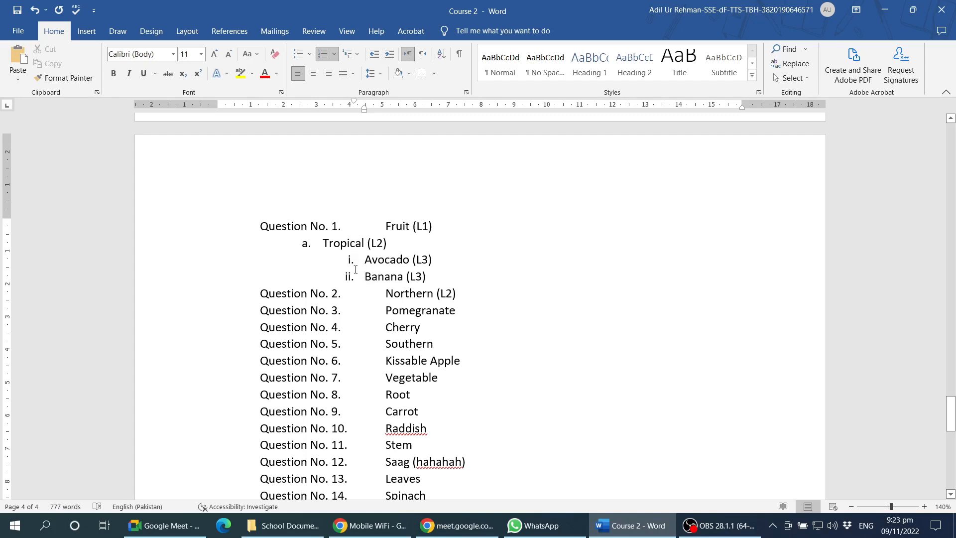
- Examine the numbering of the three list levels from "Fruit (L1)" through "Banana (L3)"
left_click(386, 293)
left_click_drag(323, 243, 362, 277)
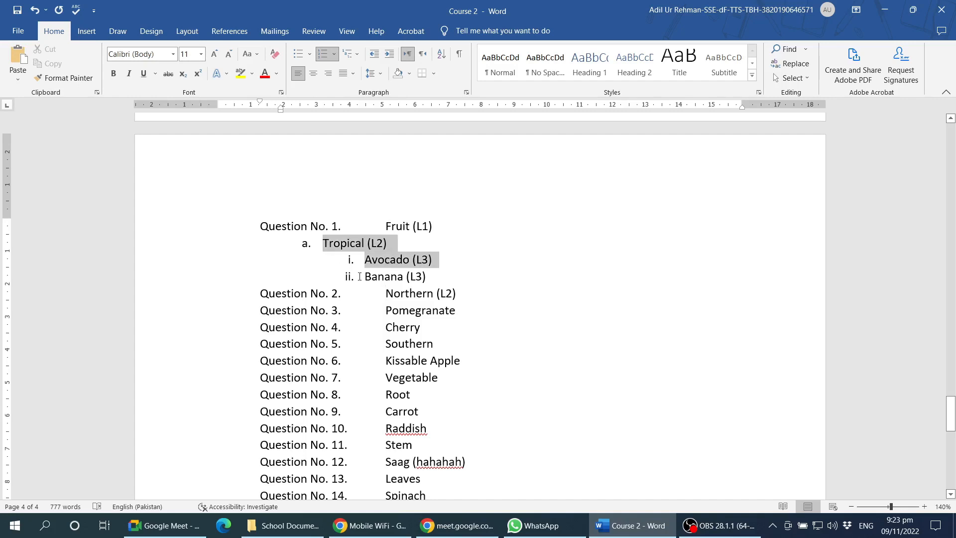
left_click(296, 224)
left_click(259, 227)
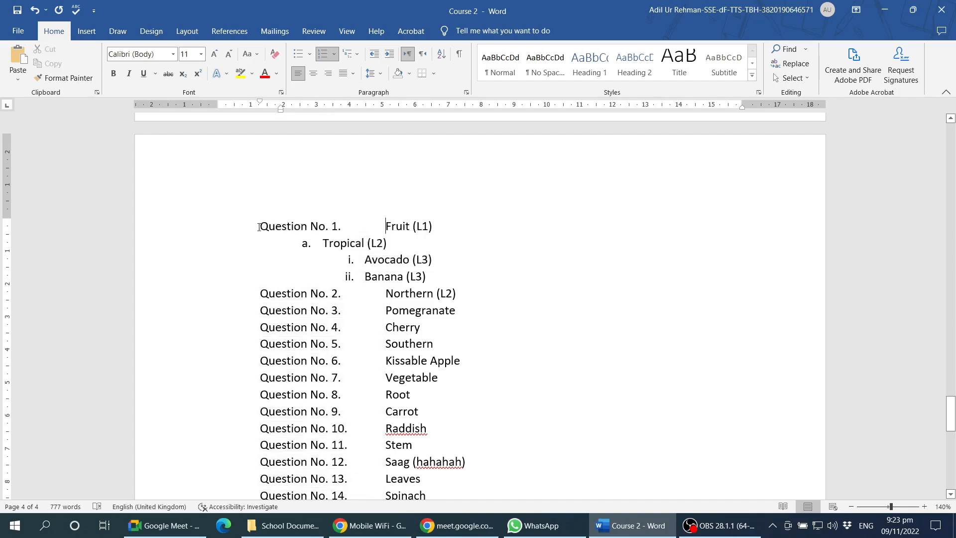
left_click(338, 225)
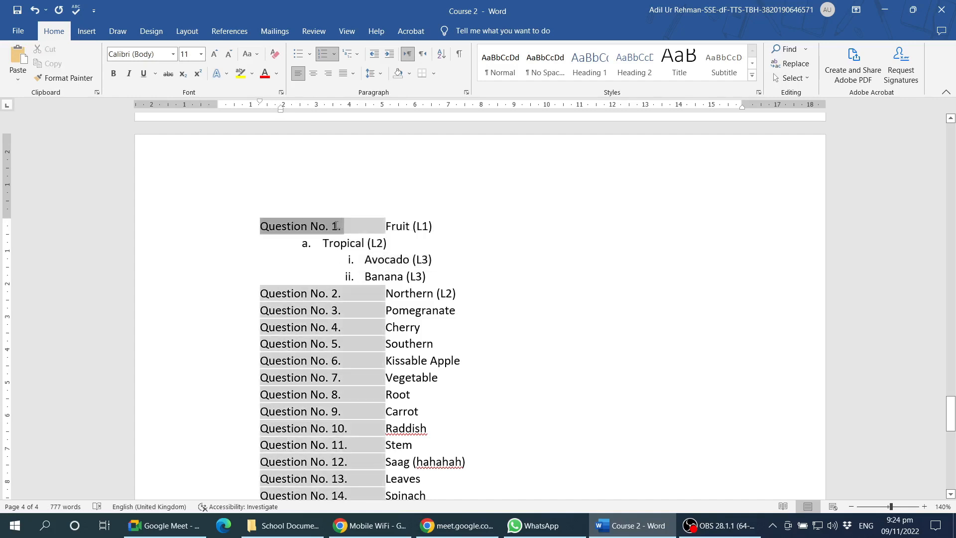
left_click(347, 227)
left_click(326, 243)
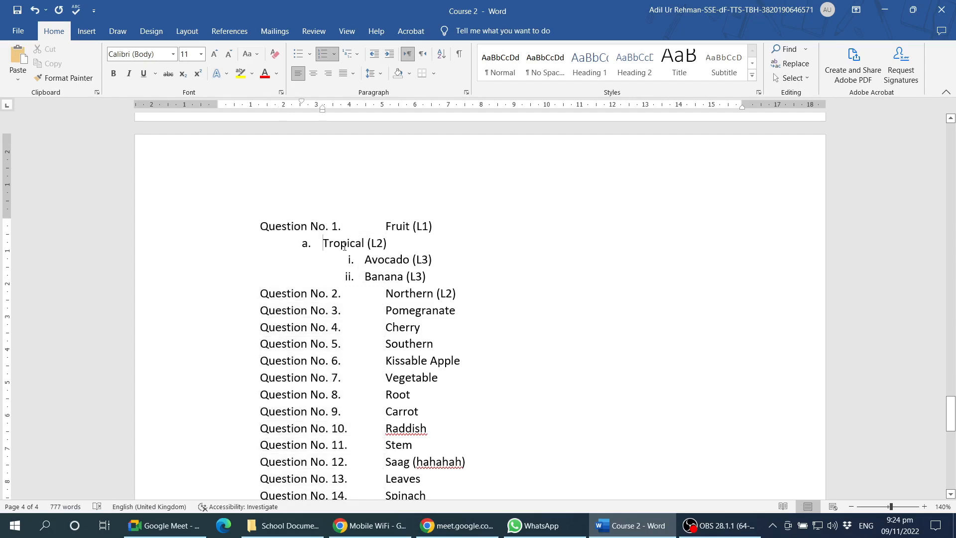
left_click(424, 246)
- Try to increase the indent of the "Tropical (L2)" line by about 1 cm, and undo the change
left_click(325, 238)
mouse_move(324, 111)
left_mouse_down()
mouse_move(411, 117)
mouse_move(358, 120)
left_mouse_up()
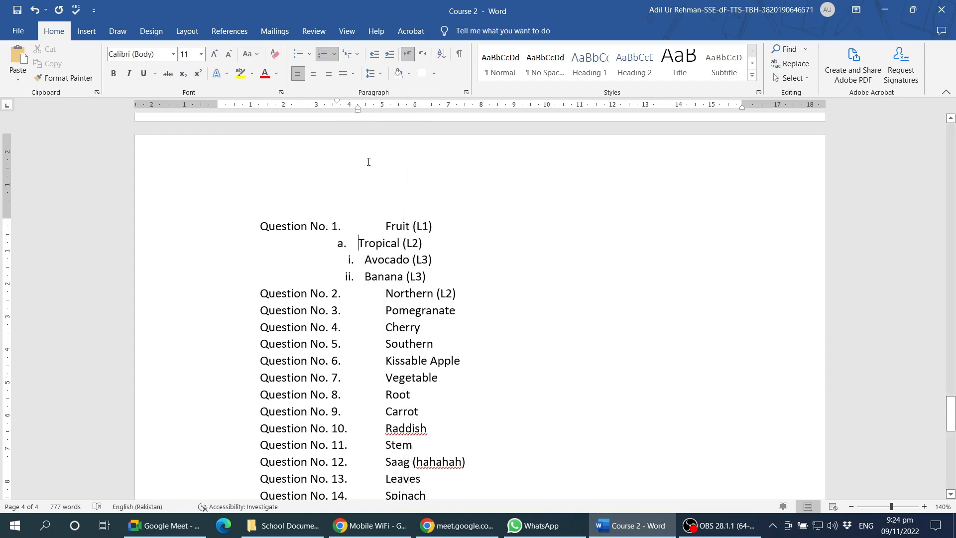
left_click(390, 275)
key("ctrl+z")
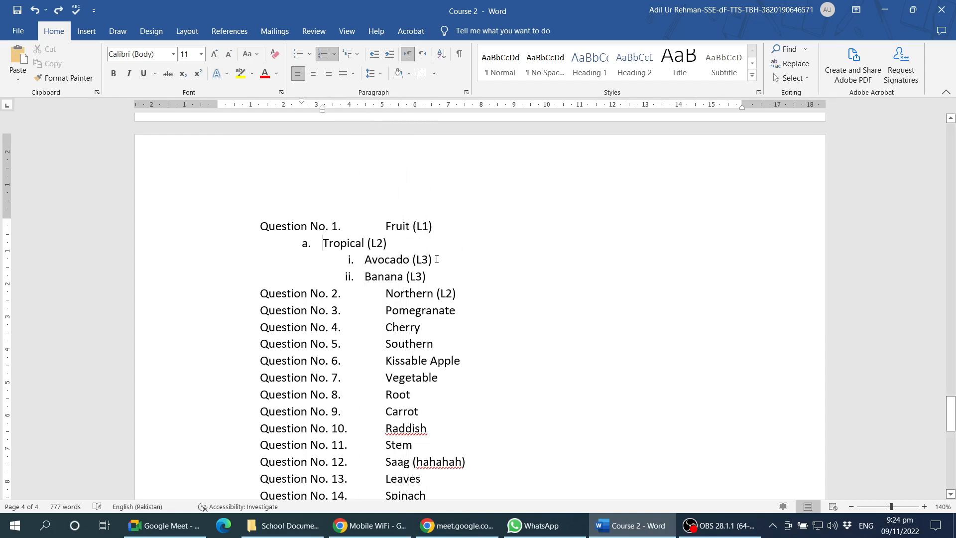
- Review the available multilevel list formats for the "Tropical (L2)" and "Fruit (L1)" lines
left_click(398, 244)
scroll(393, 249, "down", 1)
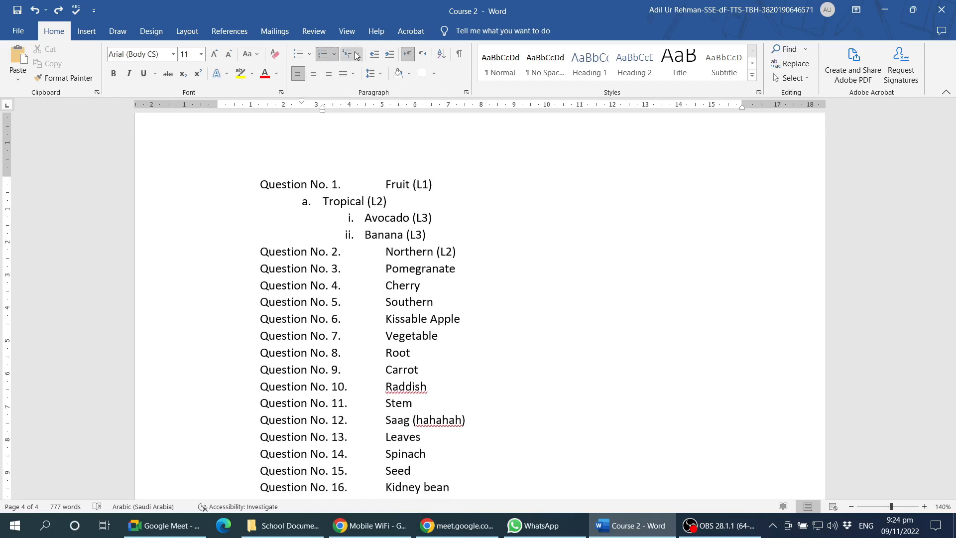
left_click(356, 55)
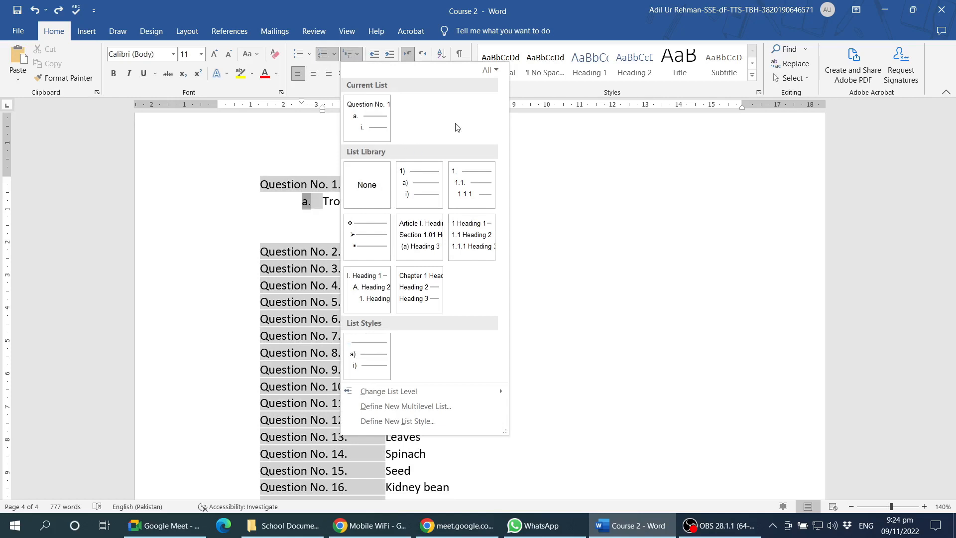
left_click(315, 219)
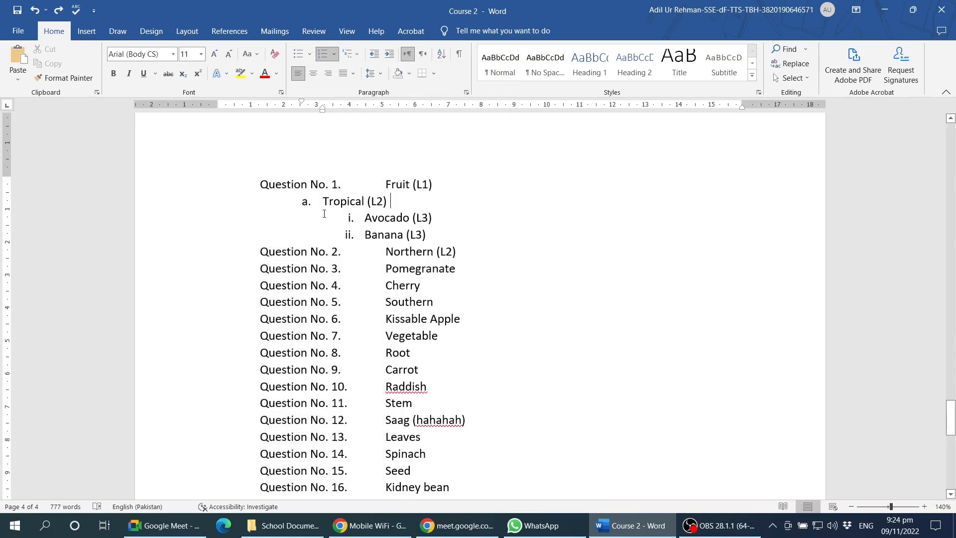
left_click(316, 185)
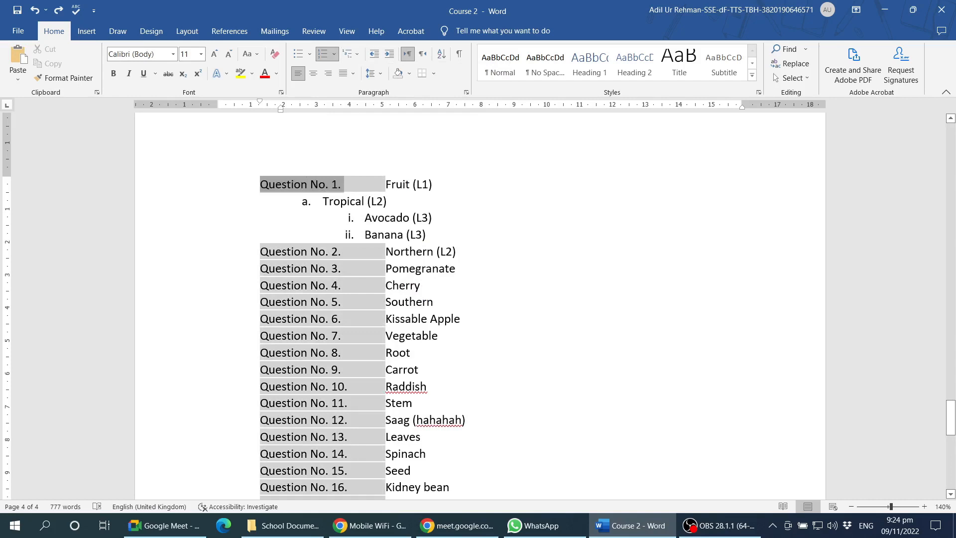
left_click(385, 185)
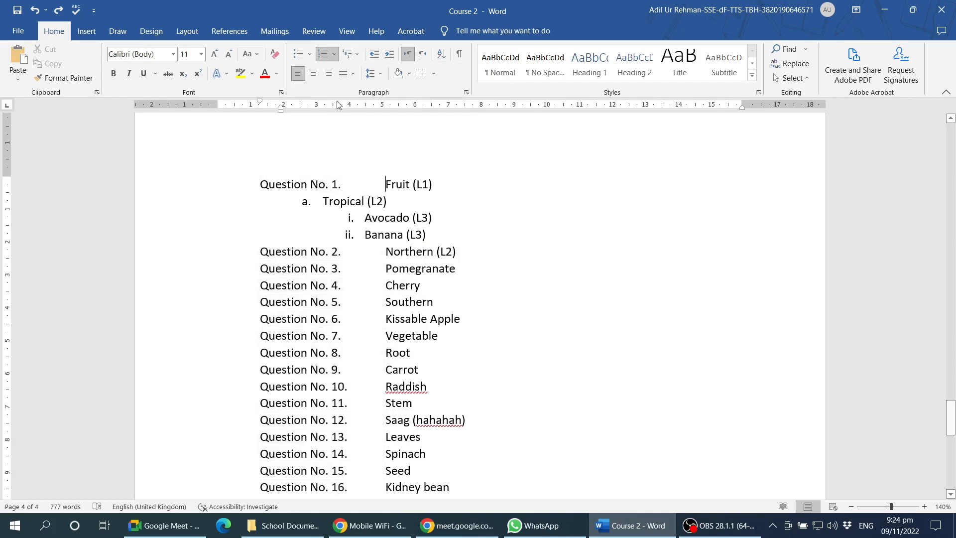
left_click(354, 53)
left_click(323, 216)
left_click(384, 234)
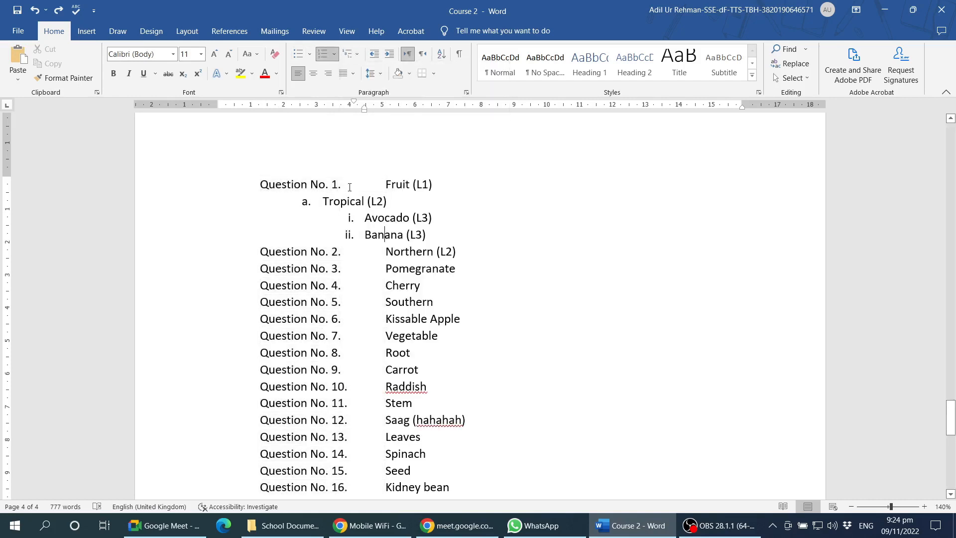
- Try to shift the whole "Question No." list inward by its first-level numbers, and undo the move
left_click_drag(285, 186, 417, 266)
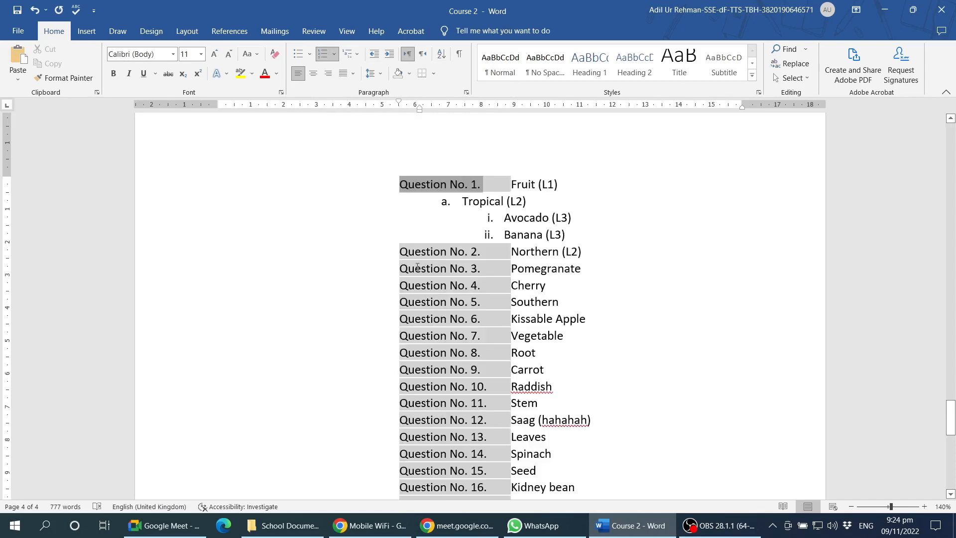
key("ctrl+z")
left_click(434, 228)
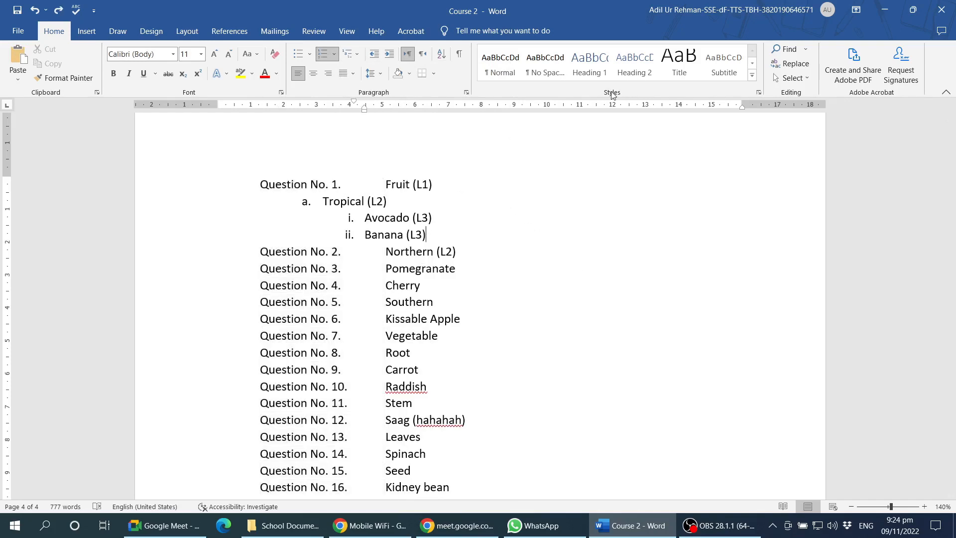
- Start defining a new list style, review its name and the levels its formatting can apply to, and cancel the definition
left_click(349, 55)
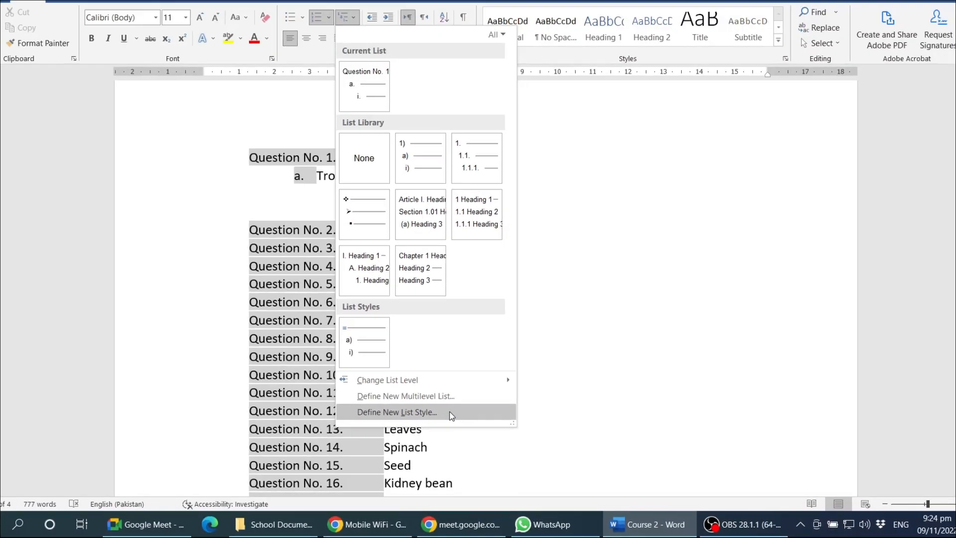
left_click(486, 333)
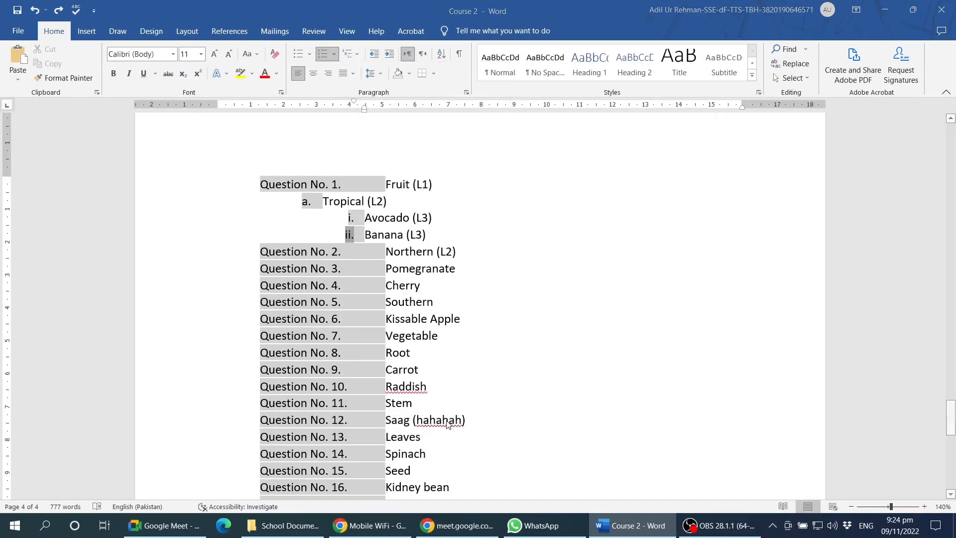
left_click_drag(565, 116, 530, 112)
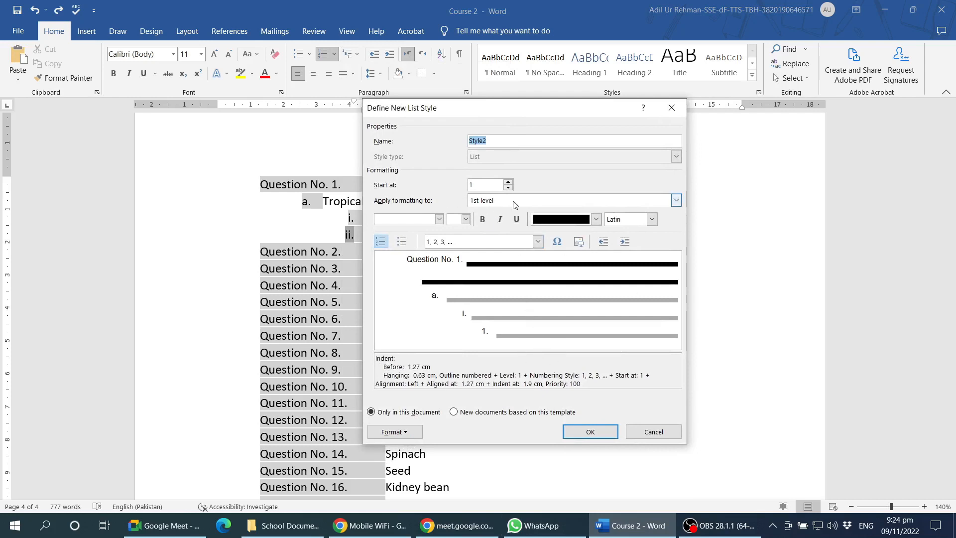
left_click(485, 203)
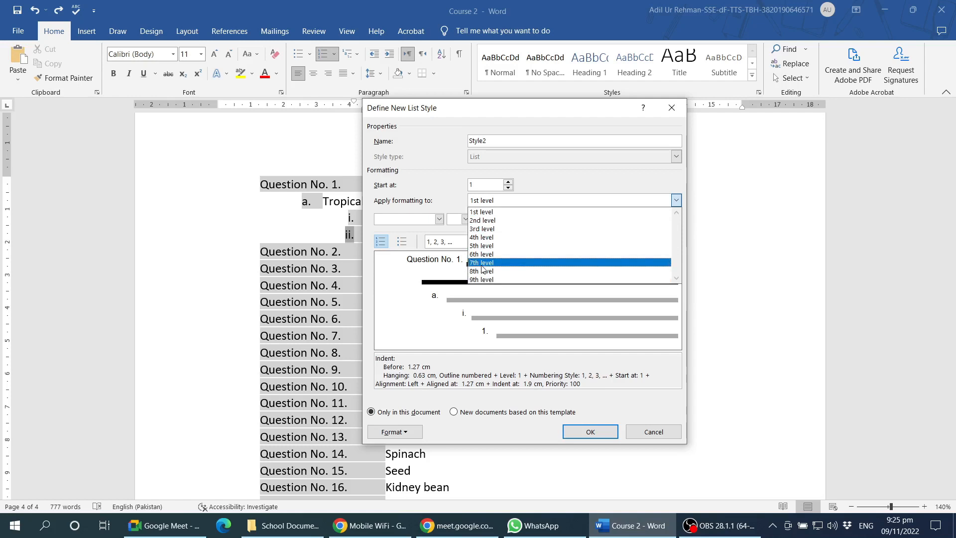
left_click(544, 427)
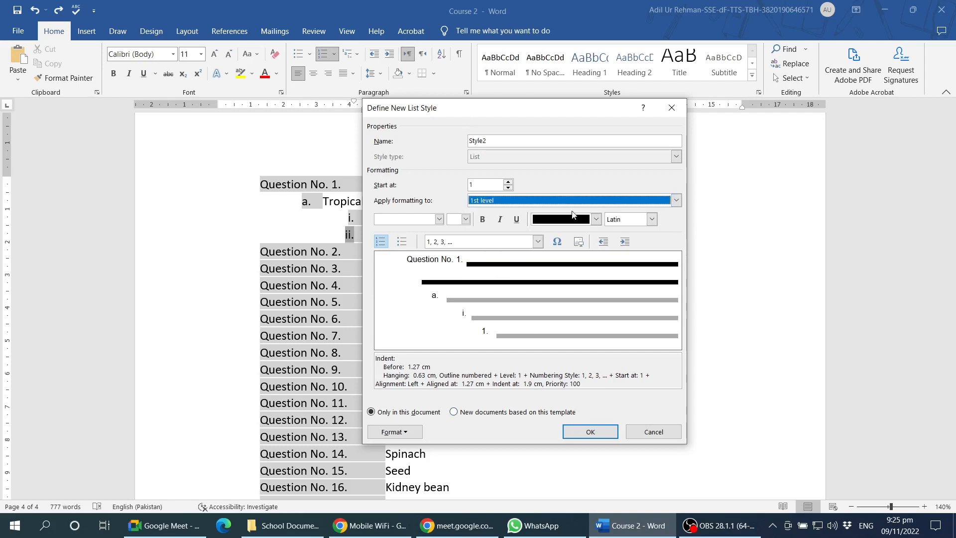
double_click(495, 141)
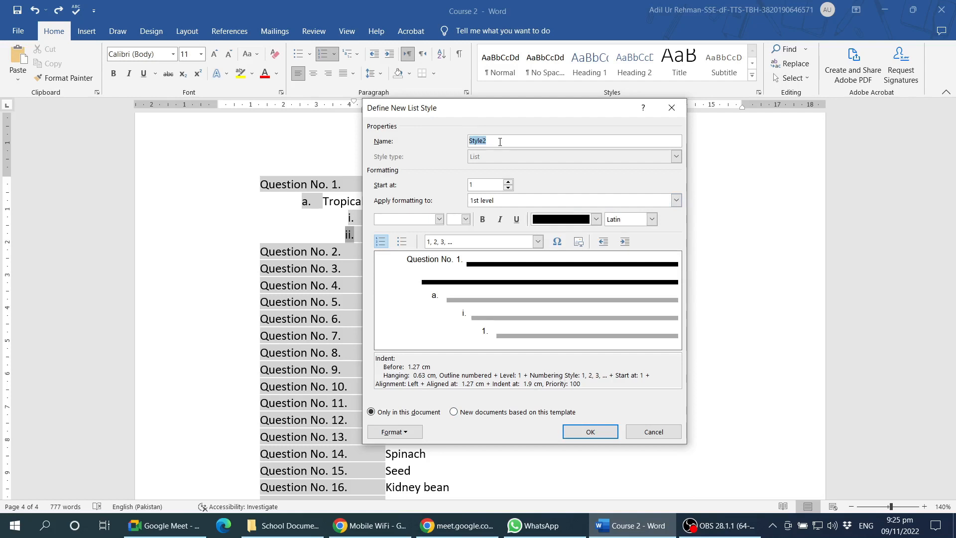
left_click(640, 433)
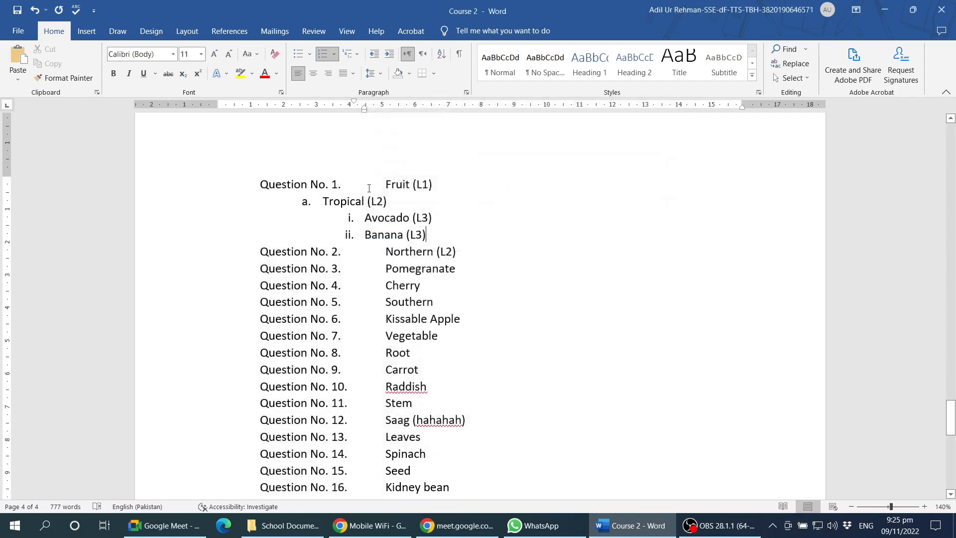
- Try to indent the entire list one step from its "Question No. 1." numbering, and undo the indent
left_click(307, 201)
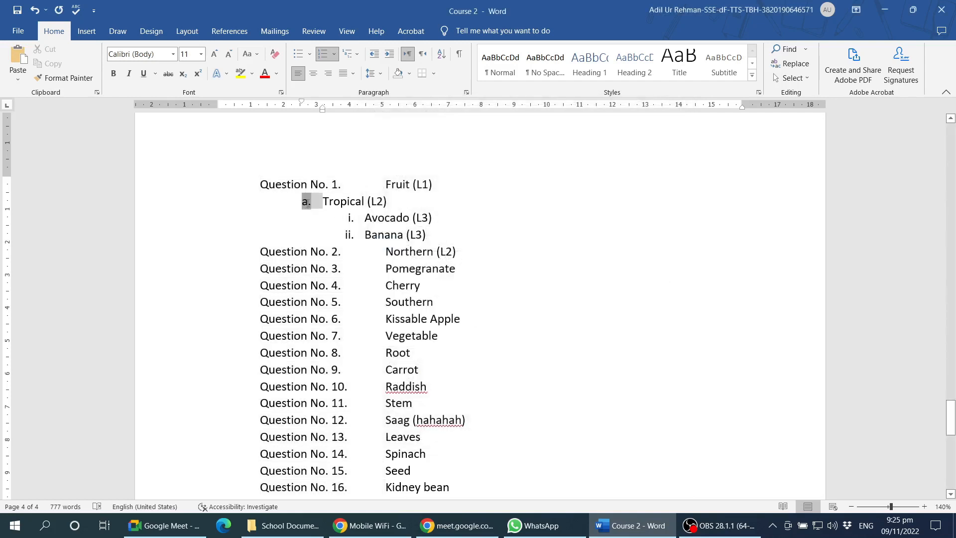
left_click(350, 217)
left_click(304, 202)
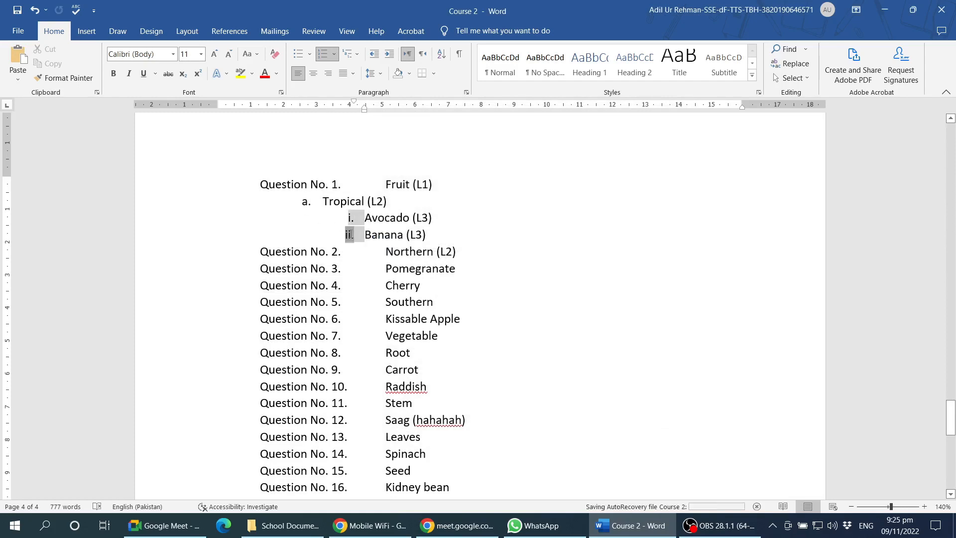
left_click(335, 185)
key("Tab")
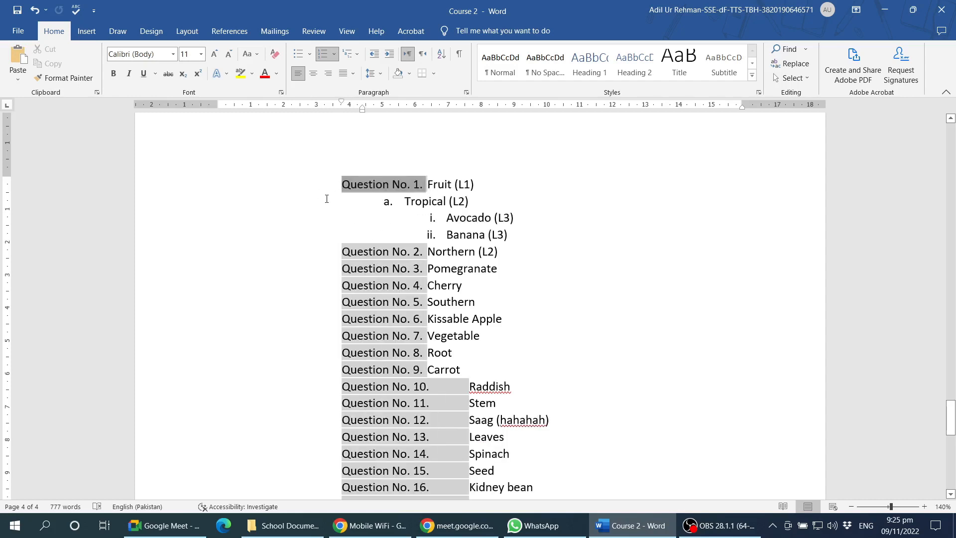
left_click(403, 204)
key("ctrl+z")
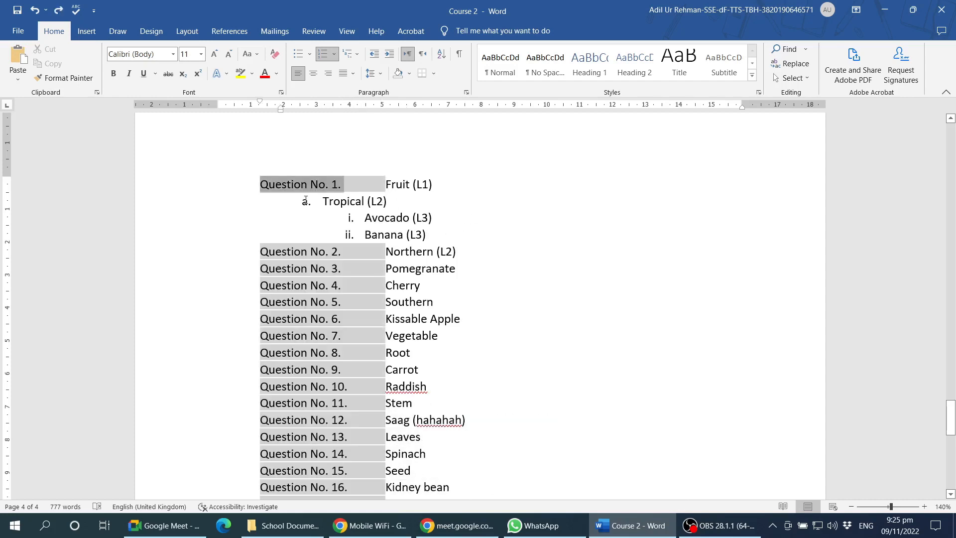
- Review the multilevel list formats and the option to define a new list style from the "Avocado (L3)" line
left_click(303, 201)
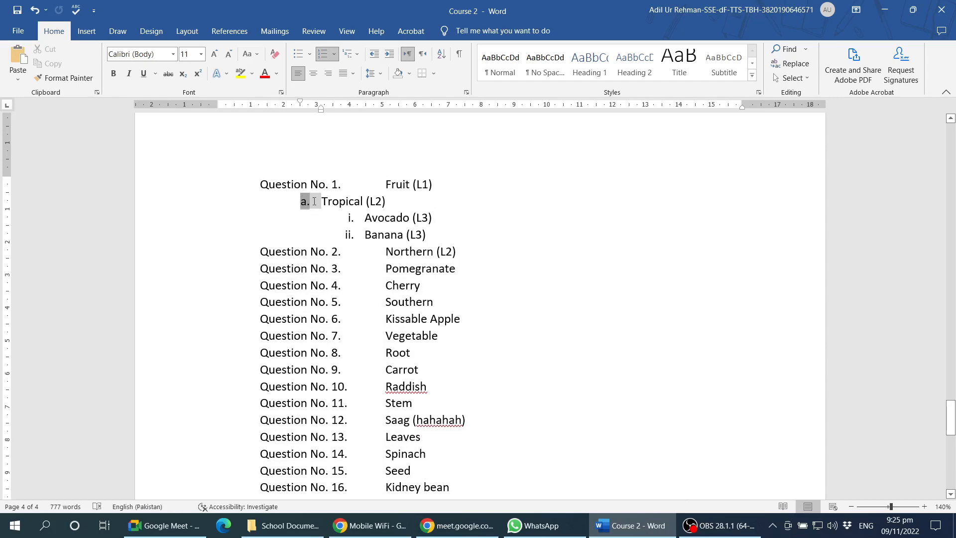
left_click(368, 219)
left_click(349, 54)
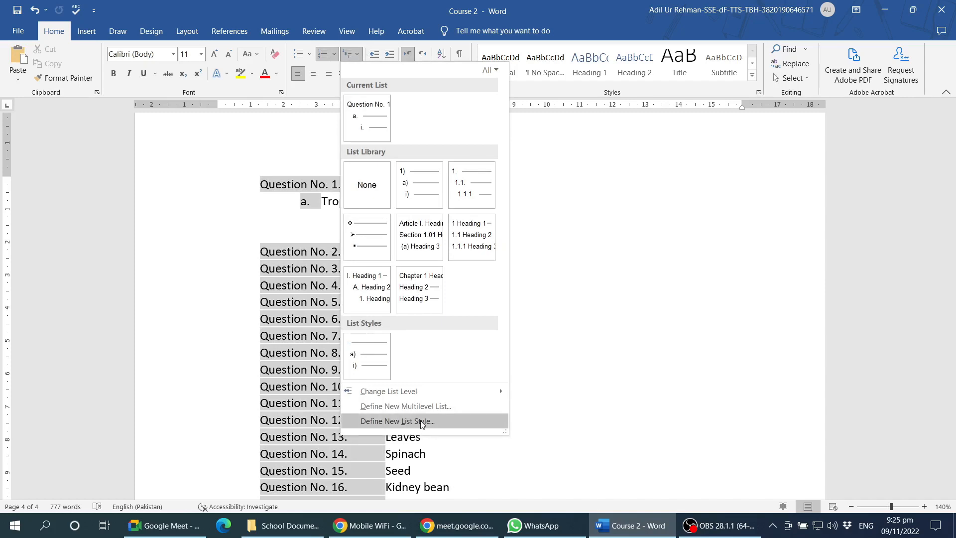
left_click(326, 403)
scroll(383, 228, "up", 3)
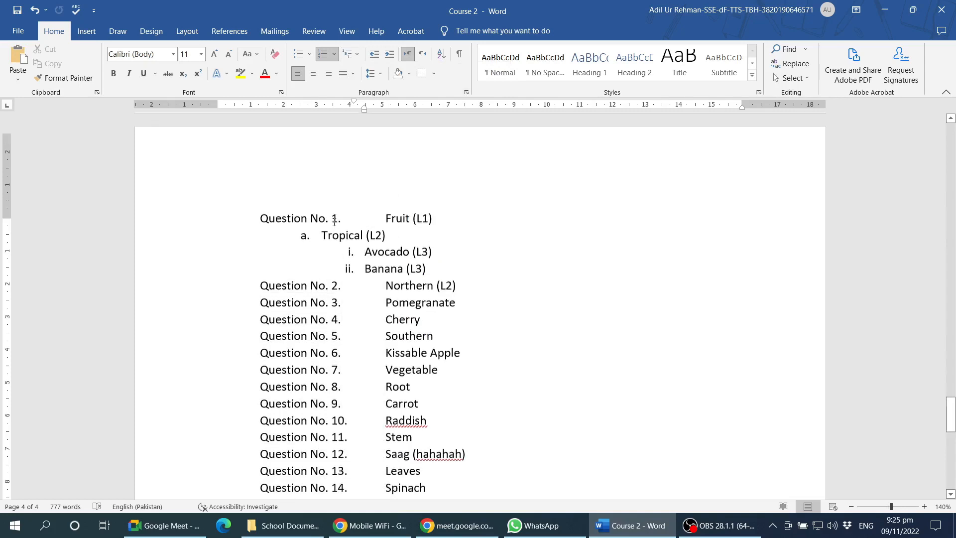
- Find the "Nulla eu fermentum diam" paragraph on page 2 and place the cursor in it
scroll(409, 244, "down", 3)
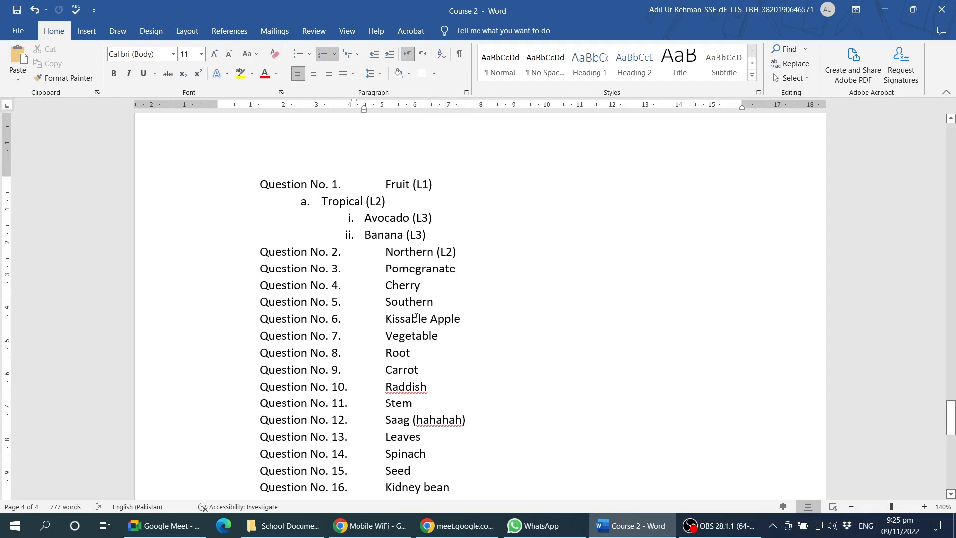
scroll(465, 348, "up", 15)
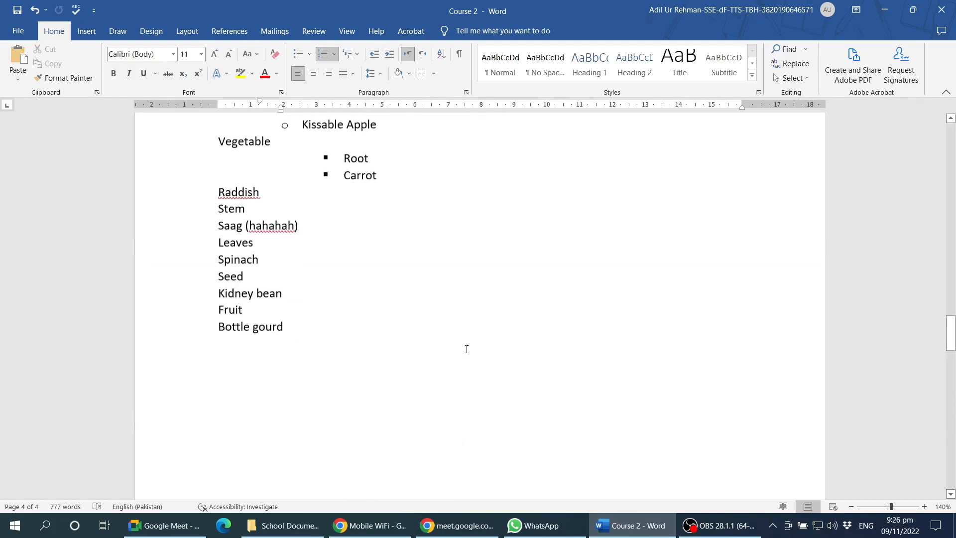
scroll(470, 349, "up", 20)
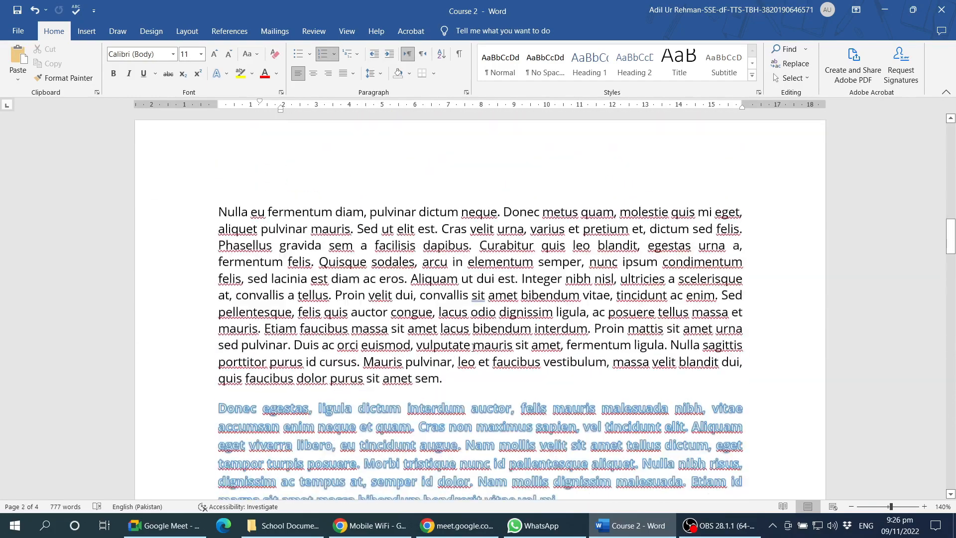
scroll(508, 302, "down", 8)
left_click(482, 279)
scroll(478, 281, "up", 9)
triple_click(427, 286)
scroll(408, 302, "down", 14)
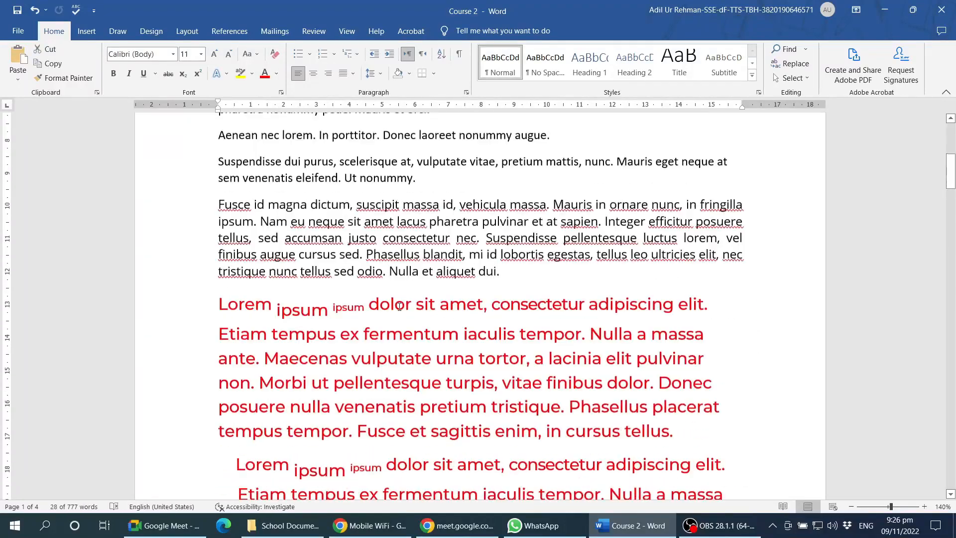
scroll(400, 304, "down", 10)
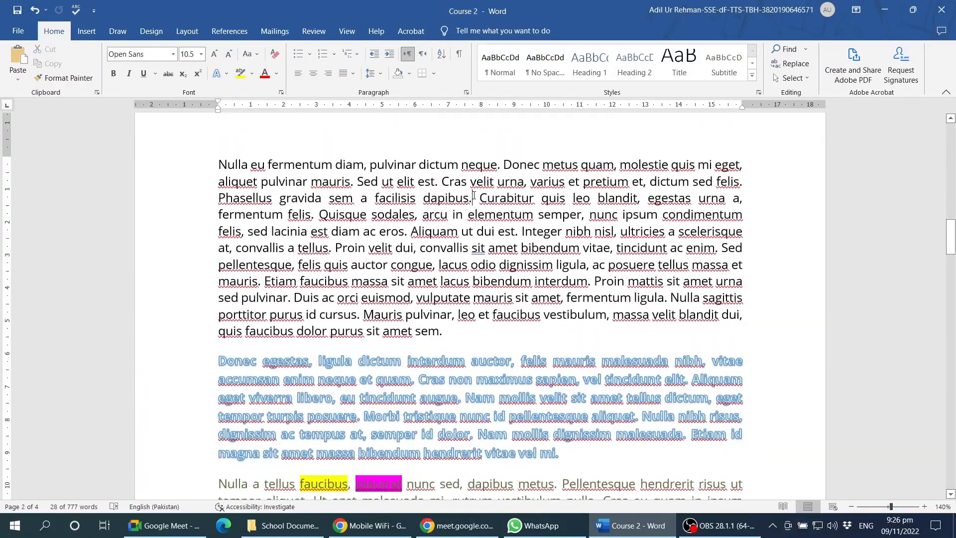
triple_click(462, 274)
triple_click(427, 251)
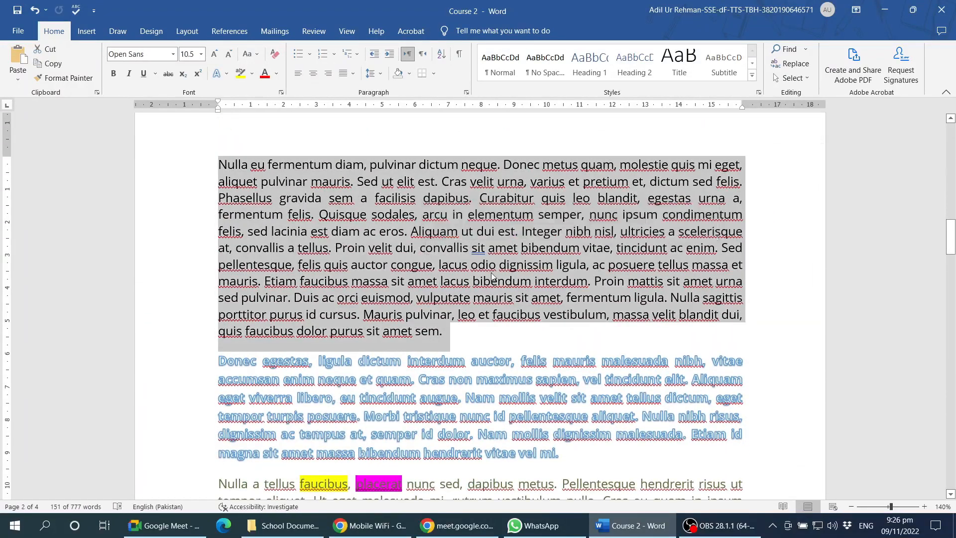
left_click(492, 279)
triple_click(432, 202)
left_click(440, 247)
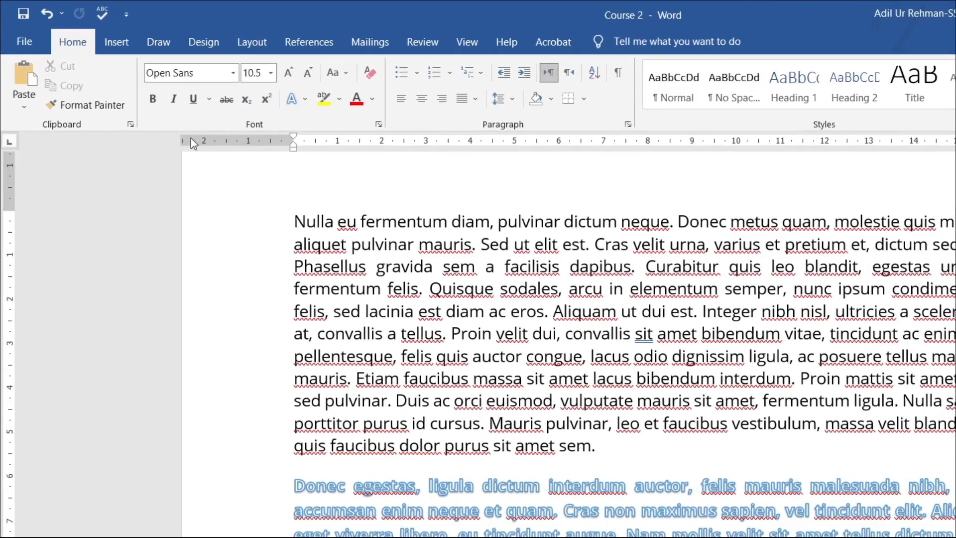
- Examine the page margins shown on the horizontal and vertical rulers for page 2
scroll(285, 242, "up", 3)
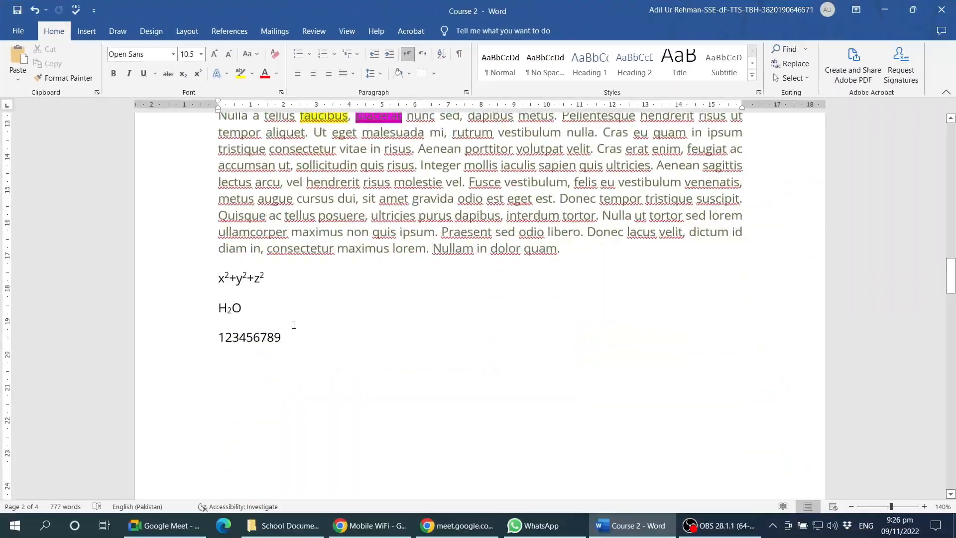
scroll(294, 325, "down", 5)
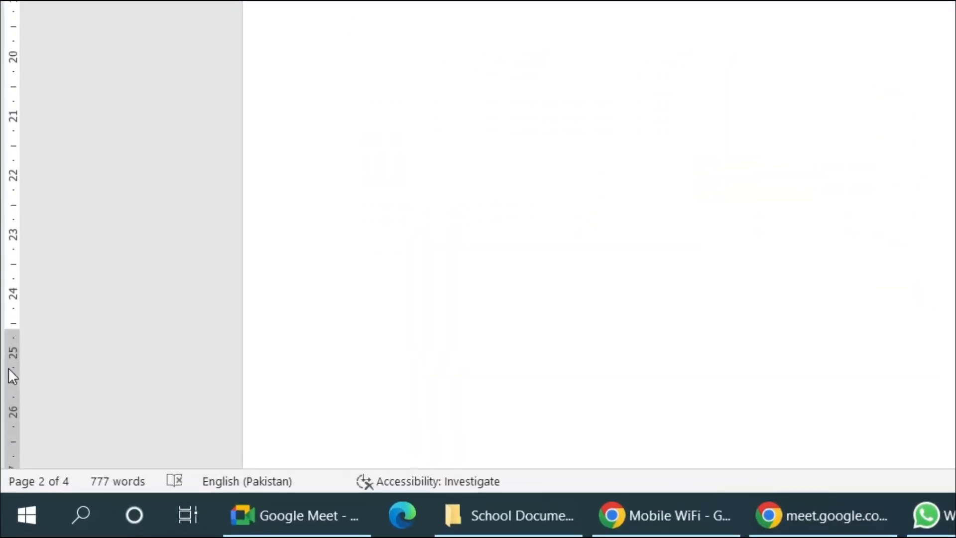
scroll(522, 252, "up", 5)
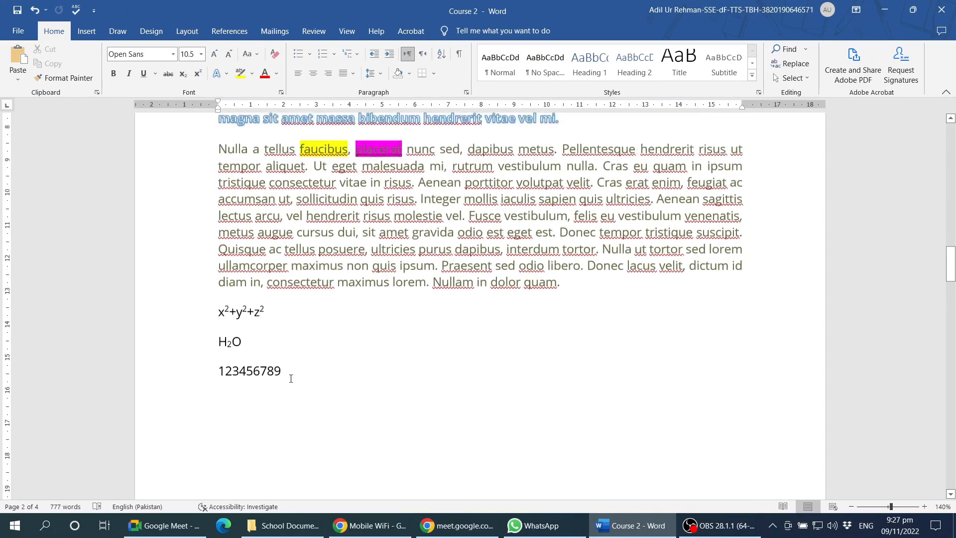
scroll(290, 378, "up", 10)
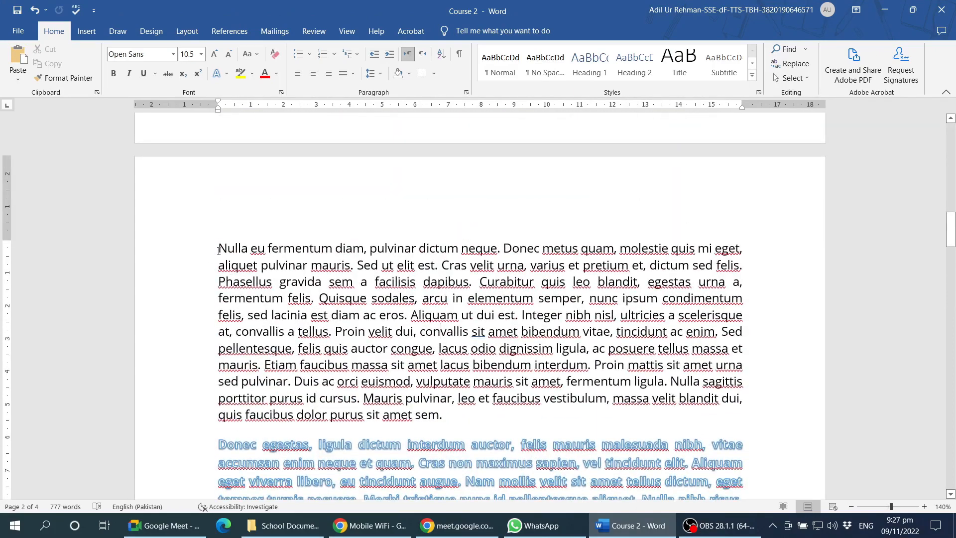
- Try to indent the "Nulla eu fermentum diam" paragraph on page 2 by one step, and remove the indent again
left_click(219, 251)
left_click_drag(234, 242, 271, 411)
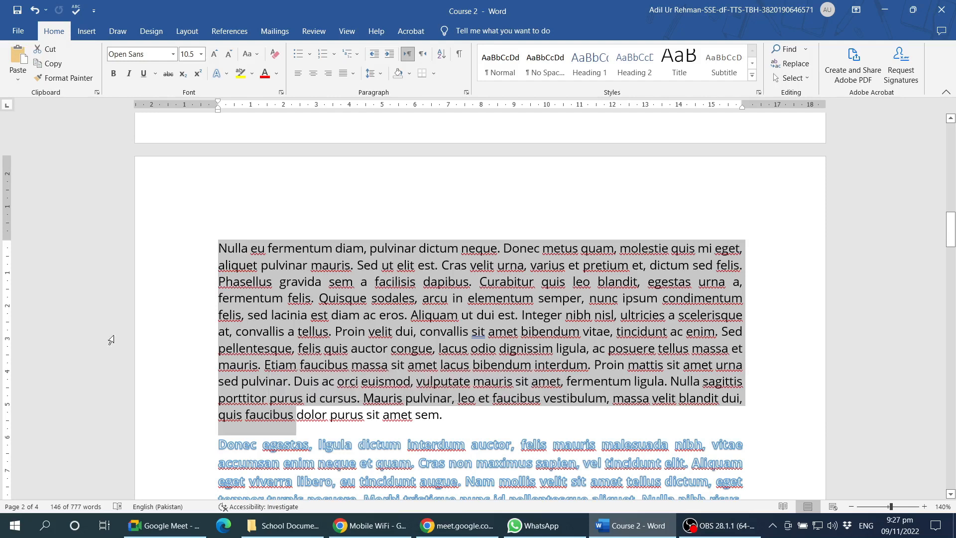
left_click(391, 58)
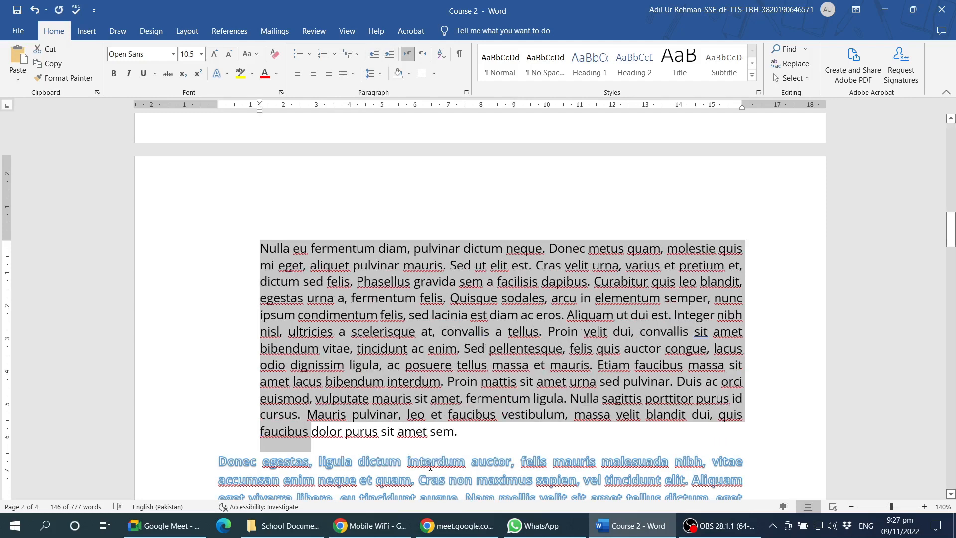
left_click(301, 369)
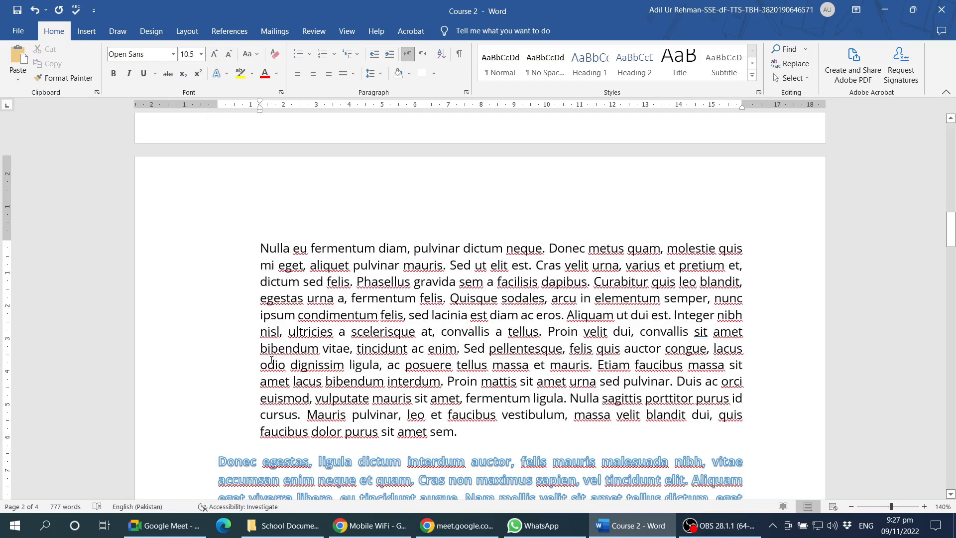
left_click_drag(262, 248, 418, 430)
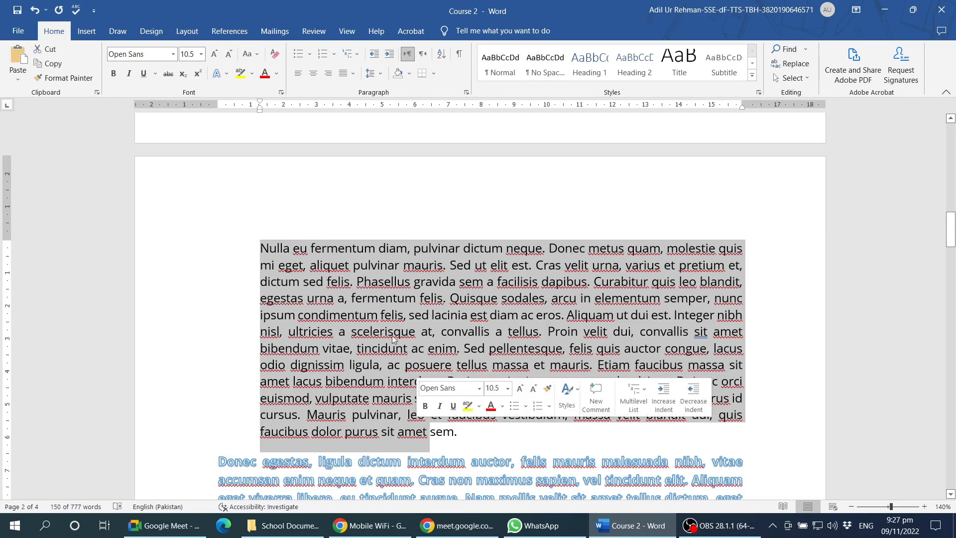
key("ctrl+shift+m")
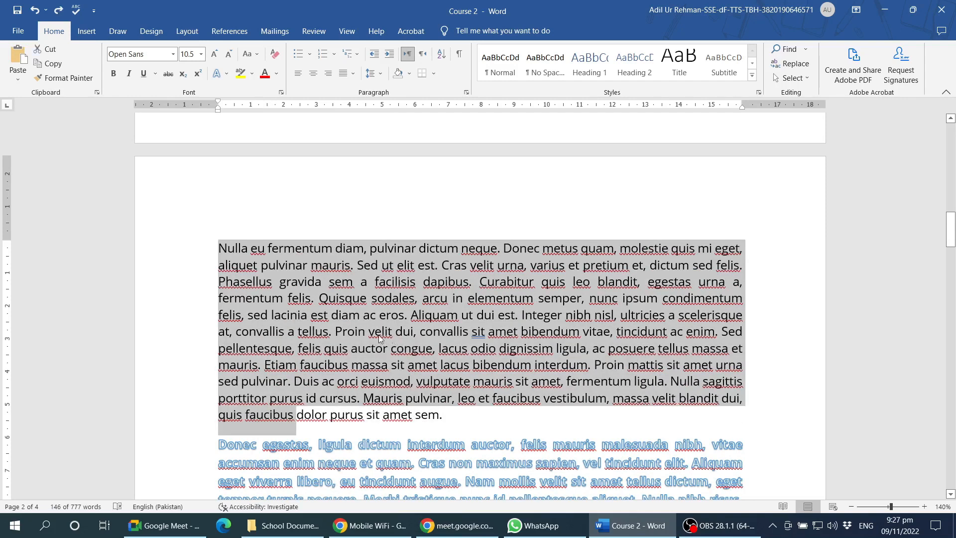
- Copy the "Nulla eu fermentum diam" paragraph and paste it twice directly below the original
triple_click(379, 335)
key("ctrl+c")
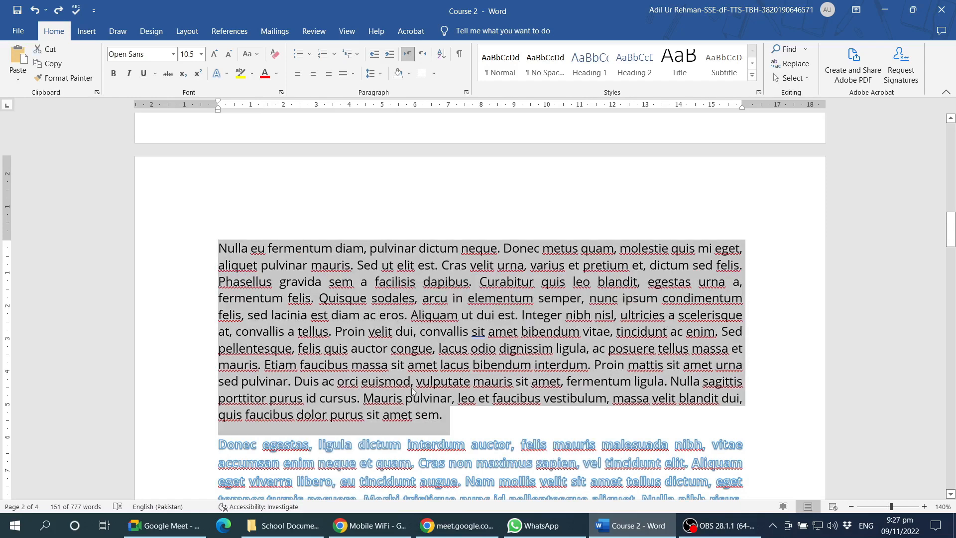
left_click(446, 417)
key("shift+Return")
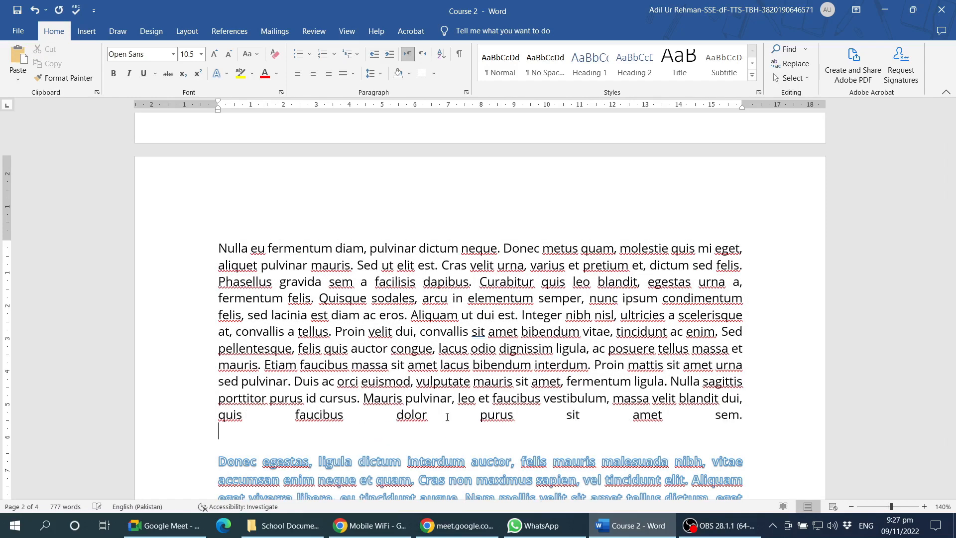
key("BackSpace")
key("Return")
key("ctrl+v")
key("ctrl+v")
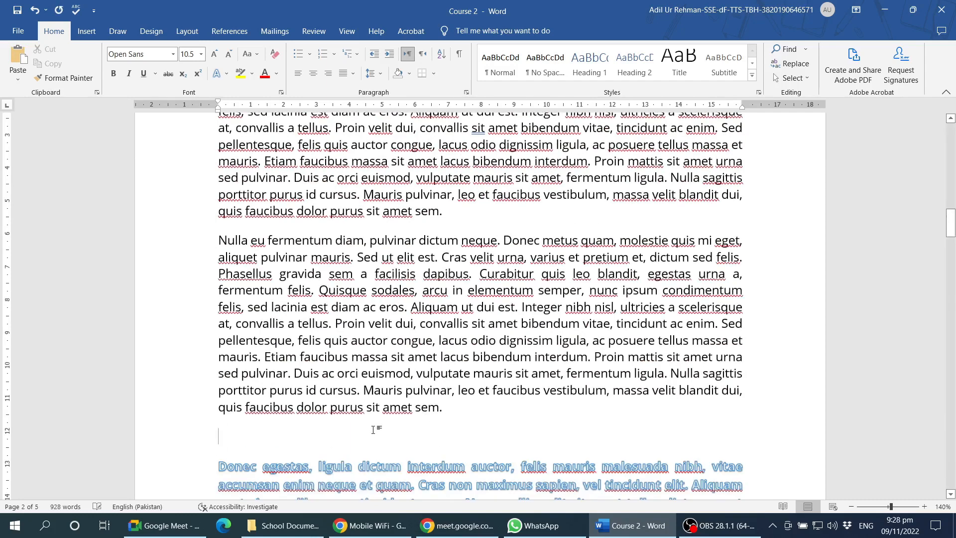
- Increase the indent of the whole first "Nulla eu fermentum diam" paragraph by one step
scroll(426, 199, "up", 5)
double_click(426, 200)
triple_click(426, 200)
scroll(426, 200, "up", 3)
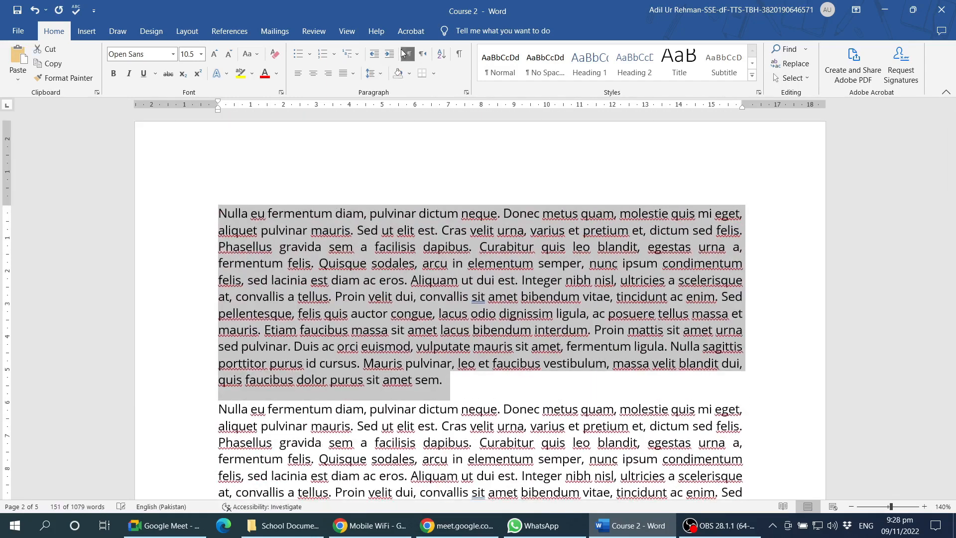
left_click(391, 54)
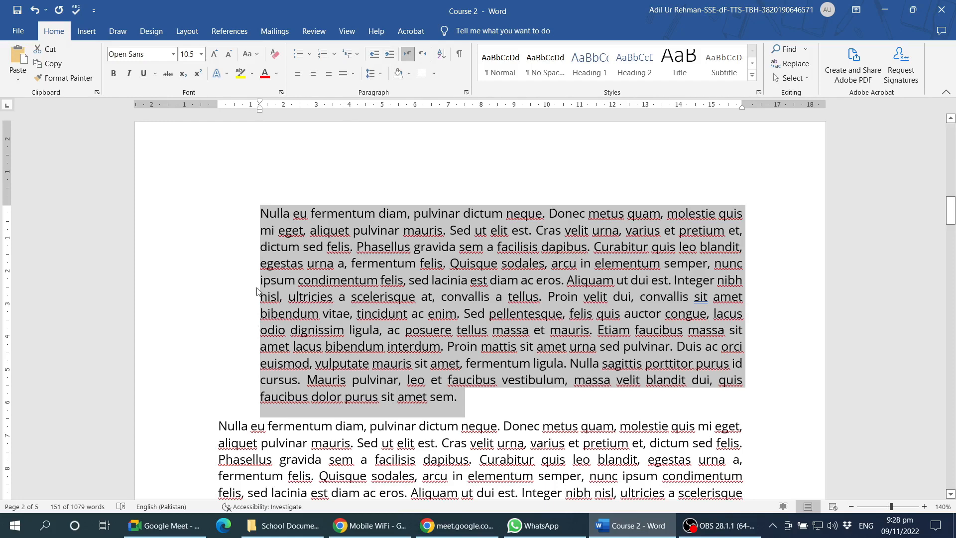
scroll(320, 296, "down", 3)
key("Right")
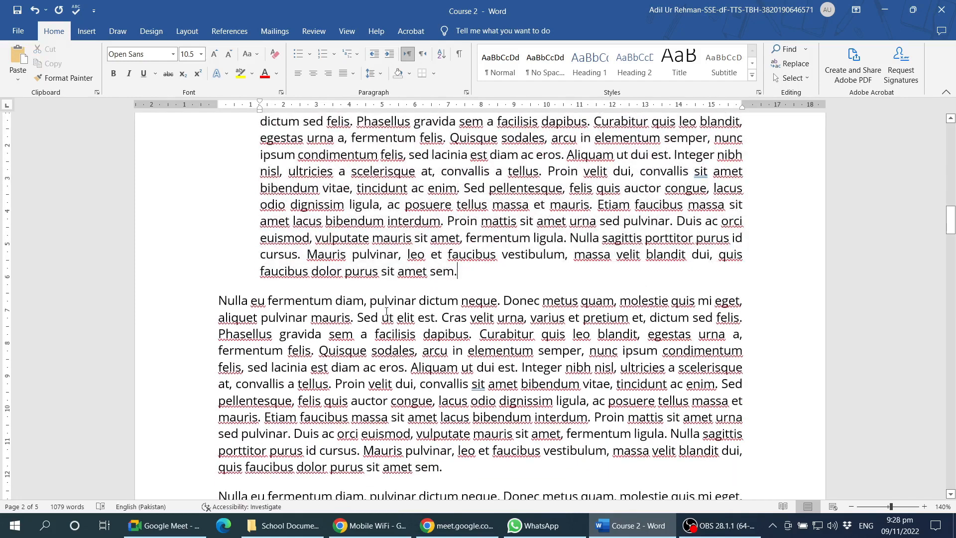
- Indent only the first line of the second "Nulla eu fermentum diam" paragraph by one tab step
scroll(387, 311, "down", 2)
left_click(412, 317)
triple_click(432, 301)
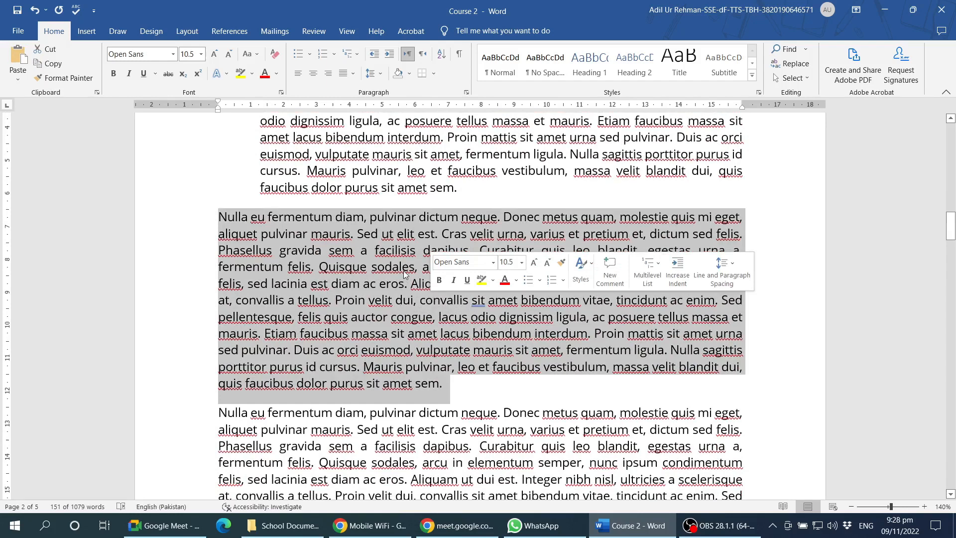
left_click(388, 266)
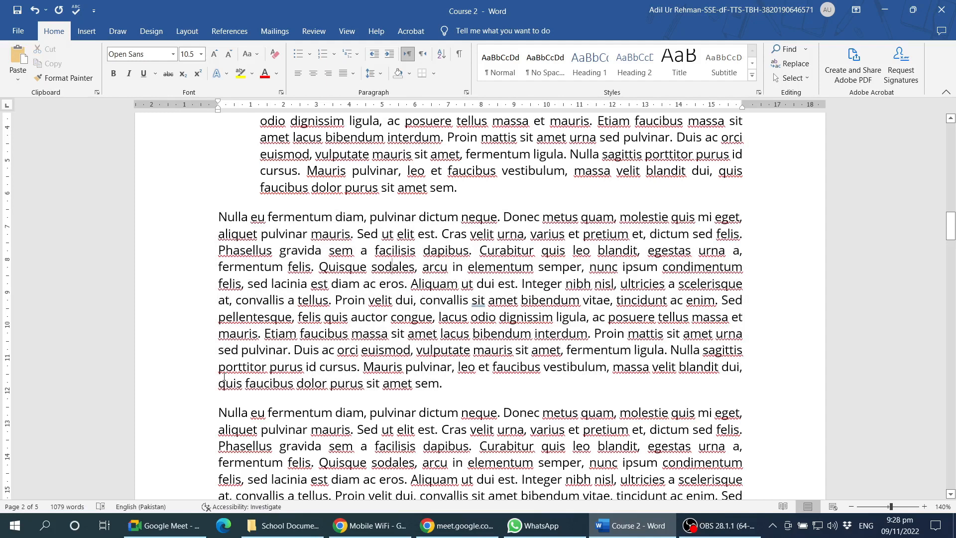
left_click(281, 216)
left_click(219, 216)
key("Tab")
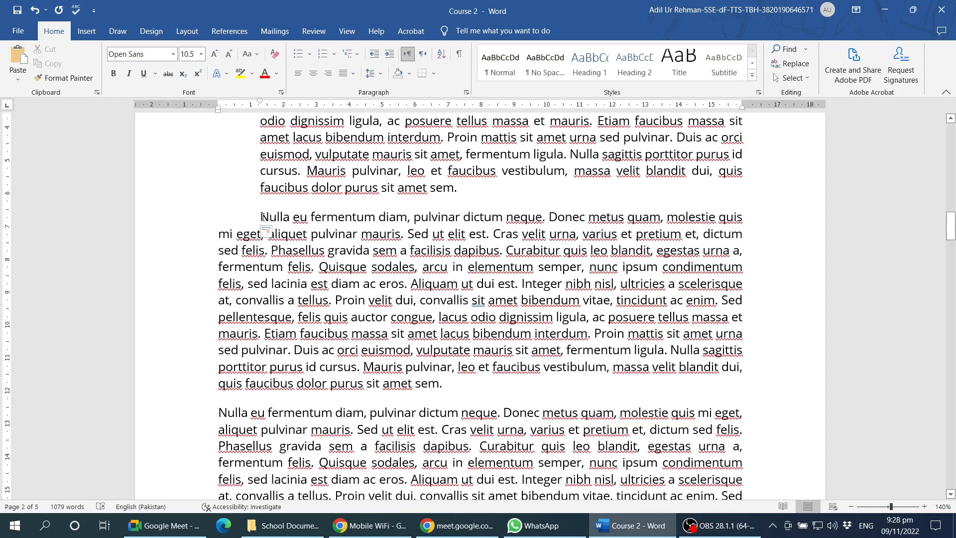
- Examine the third "Nulla eu fermentum diam" paragraph and its lines, with the cursor placed at its beginning
left_click(354, 221)
scroll(335, 279, "down", 3)
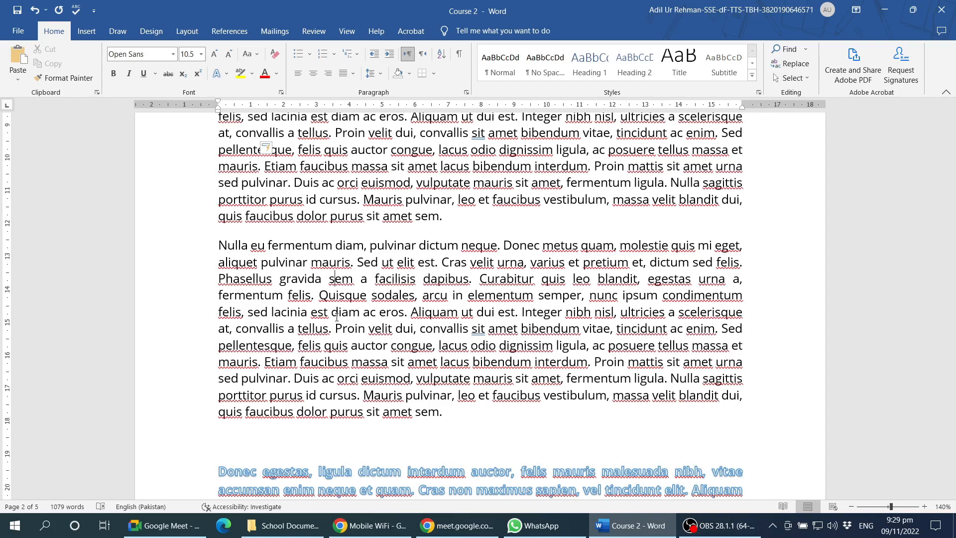
left_click(236, 247)
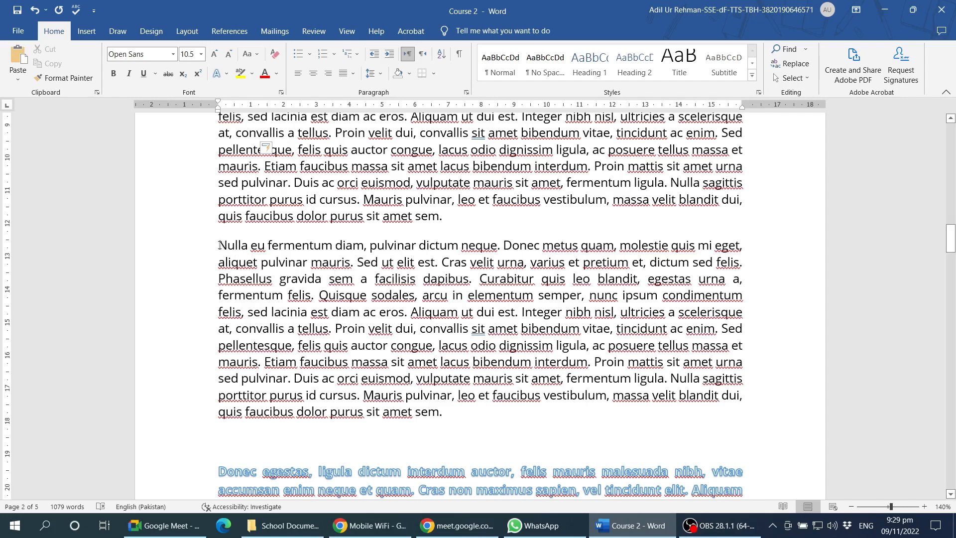
left_click_drag(219, 244, 444, 411)
left_click(372, 295)
left_click(219, 244)
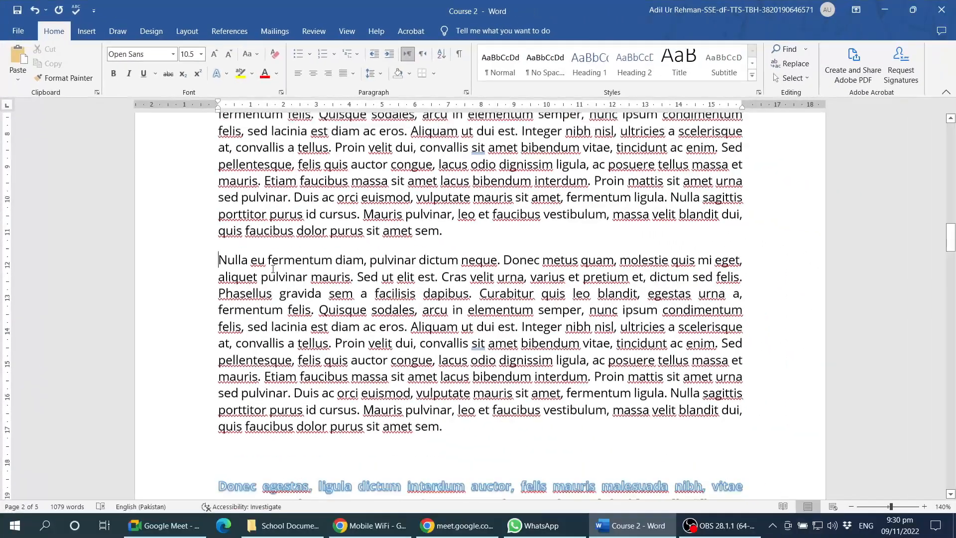
scroll(290, 288, "down", 3)
scroll(290, 288, "up", 1)
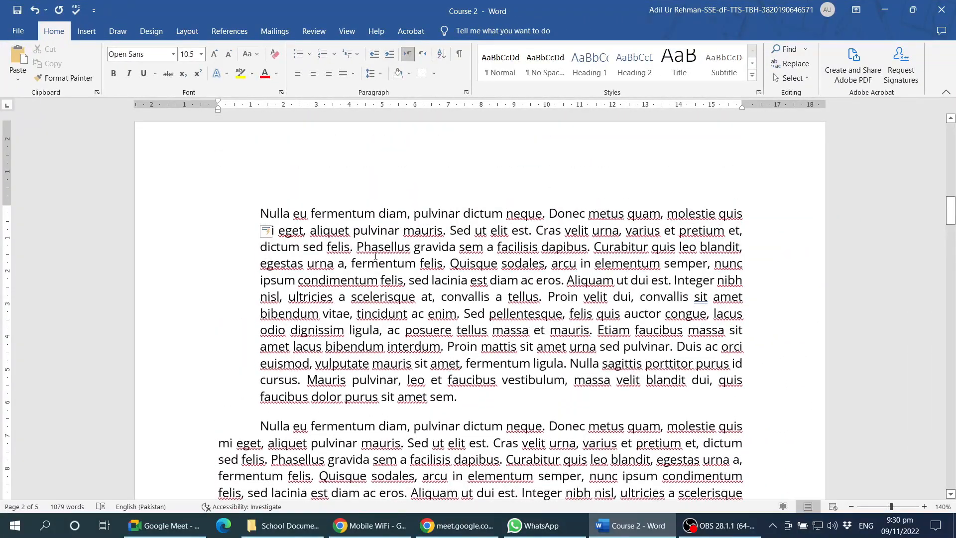
- Set the left indent of the first "Nulla eu fermentum diam" paragraph to about 2 cm on the ruler
left_click(360, 232)
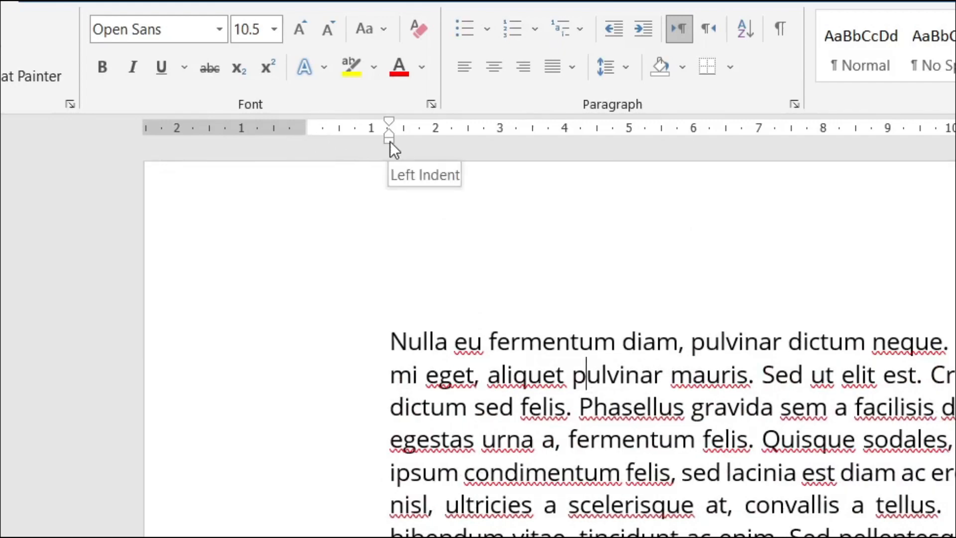
left_click(432, 347)
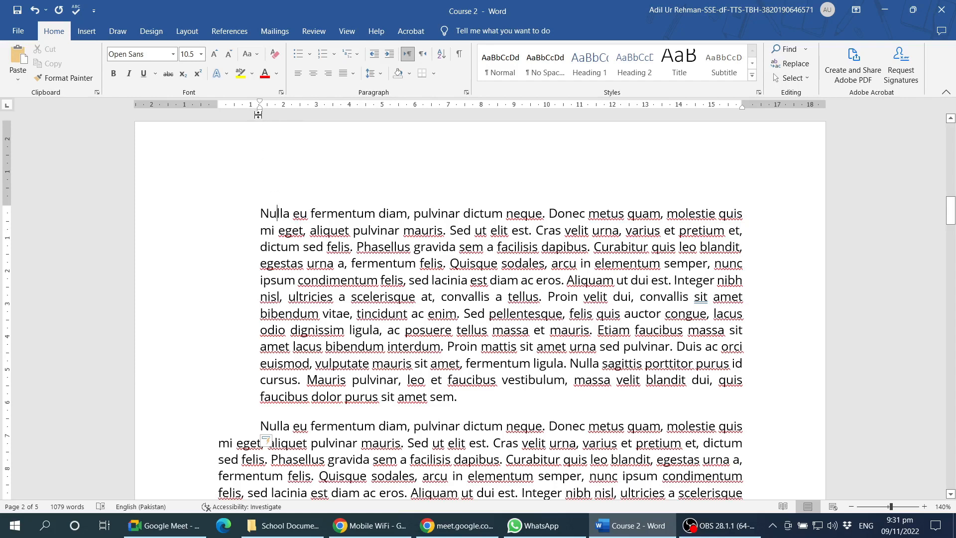
mouse_move(260, 110)
left_mouse_down()
mouse_move(359, 113)
mouse_move(255, 113)
mouse_move(361, 121)
left_mouse_up()
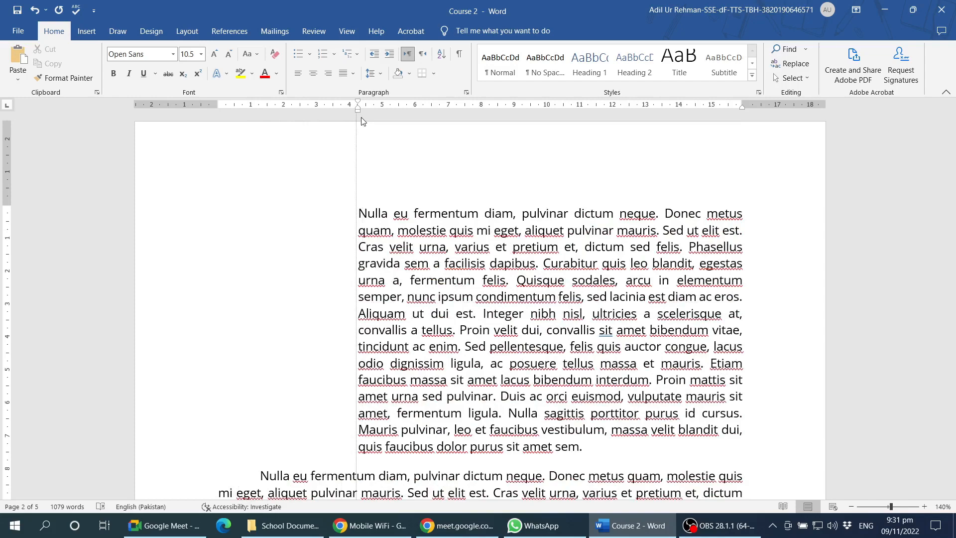
left_click_drag(361, 121, 282, 118)
- Set the first-line indent of the second "Nulla eu fermentum diam" paragraph to about 2 cm on the ruler
scroll(353, 201, "down", 3)
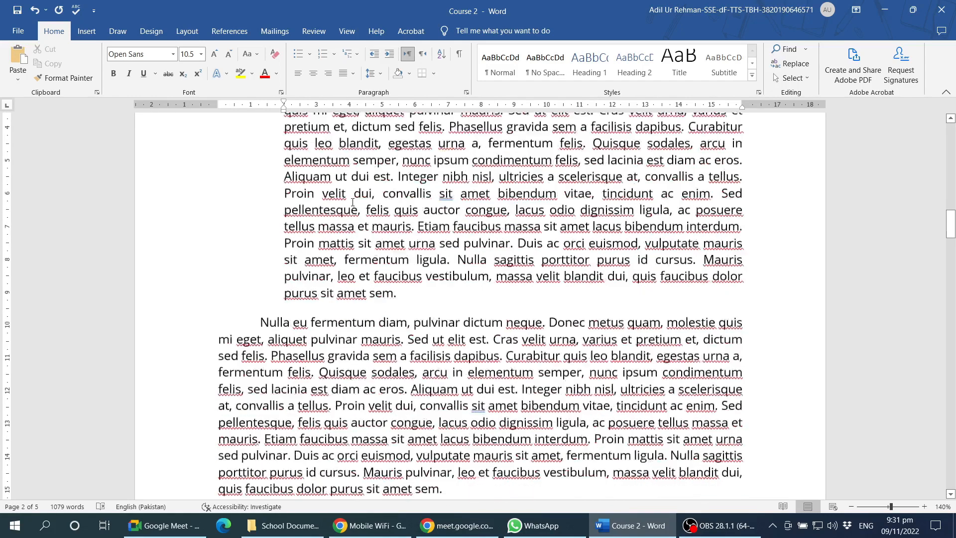
scroll(352, 201, "down", 2)
left_click(329, 286)
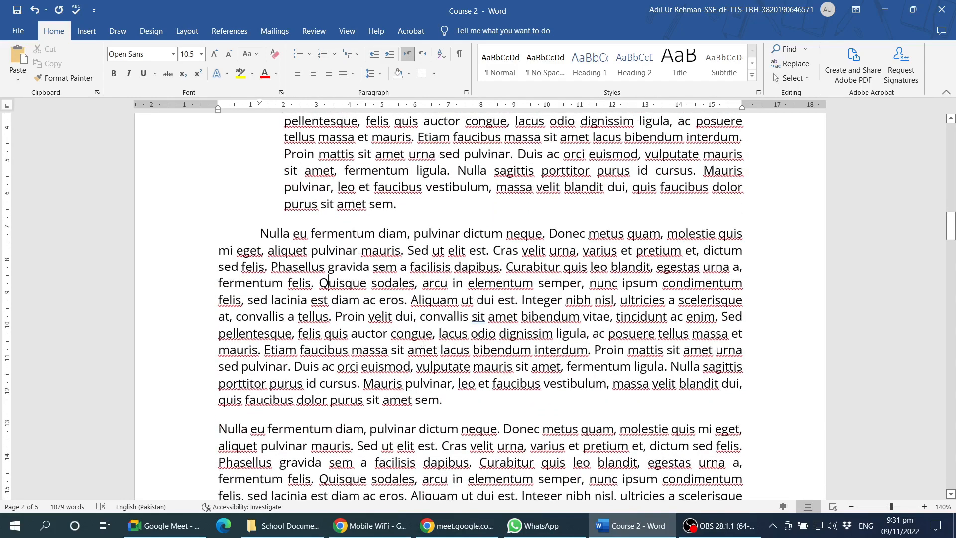
scroll(452, 380, "up", 1)
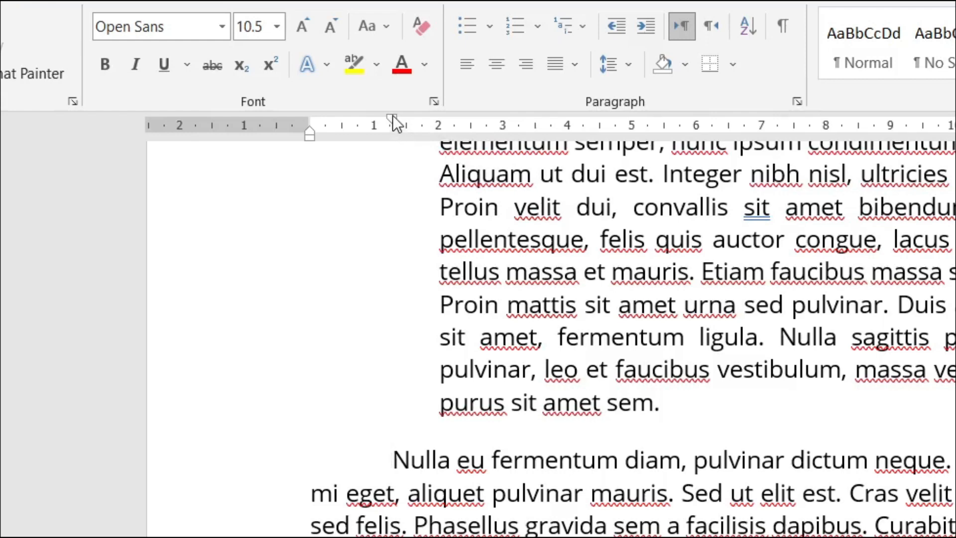
left_click_drag(393, 120, 567, 123)
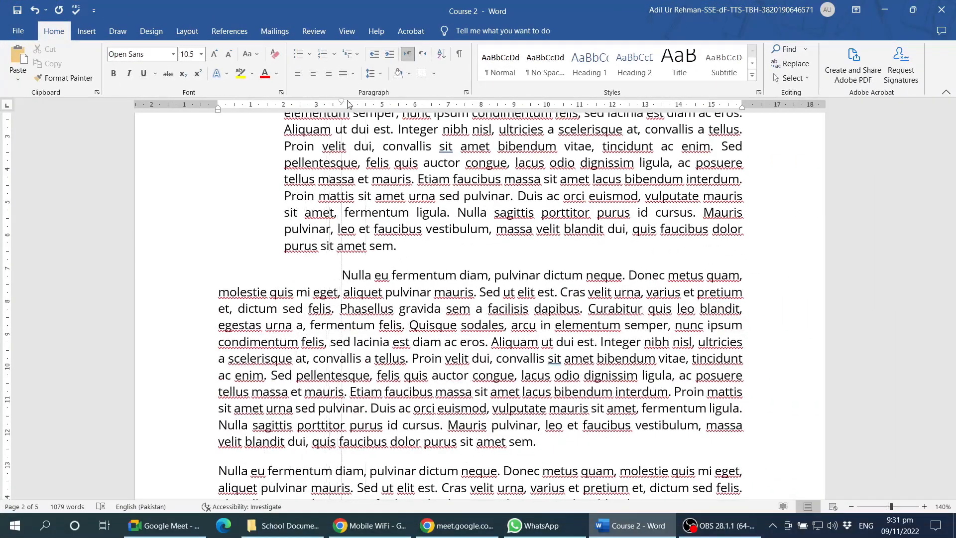
mouse_move(349, 105)
left_mouse_down()
mouse_move(366, 104)
mouse_move(290, 105)
mouse_move(552, 106)
mouse_move(286, 108)
left_mouse_up()
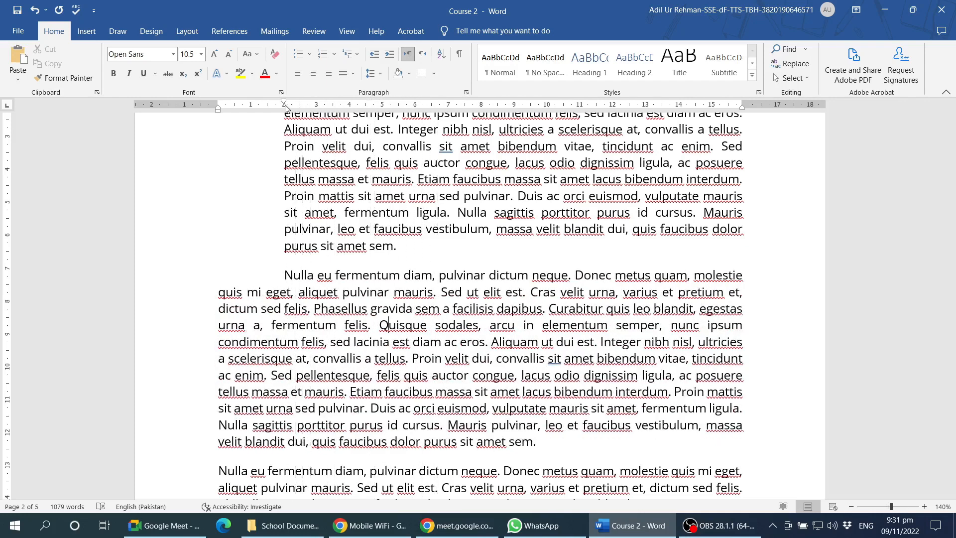
- Give the third "Nulla eu fermentum diam" paragraph a hanging indent of about 2.5 cm on the ruler
scroll(332, 244, "down", 5)
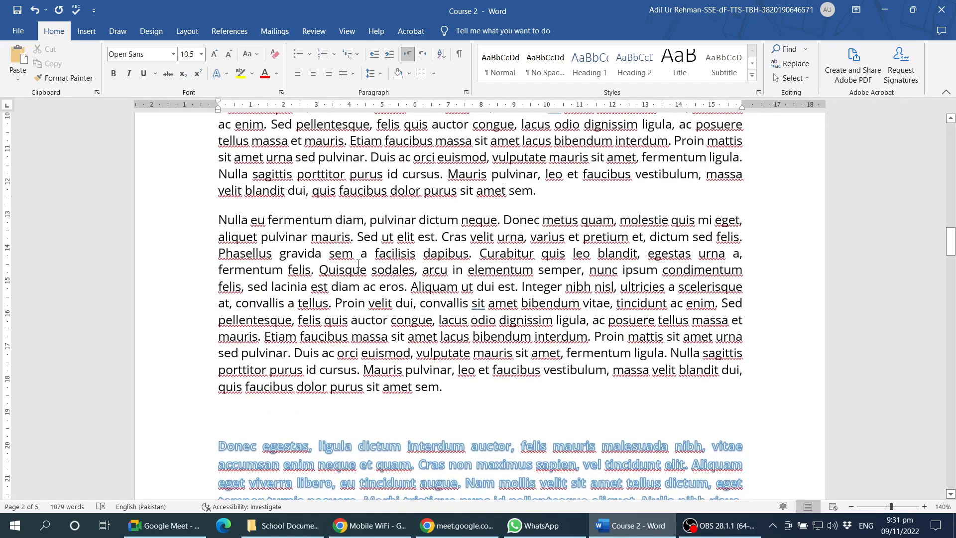
scroll(335, 252, "down", 2)
left_click_drag(267, 138, 404, 290)
scroll(434, 295, "up", 1)
left_click(344, 261)
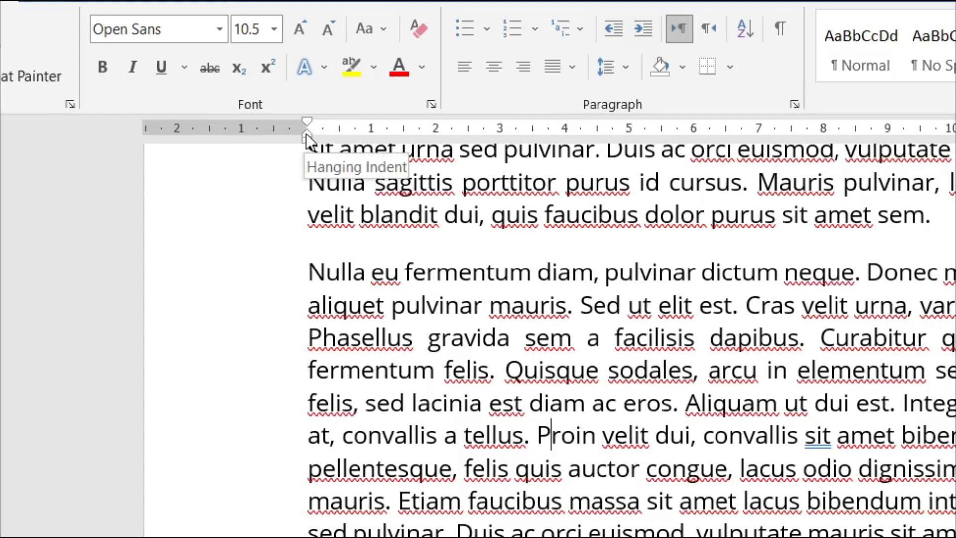
left_click_drag(306, 135, 484, 144)
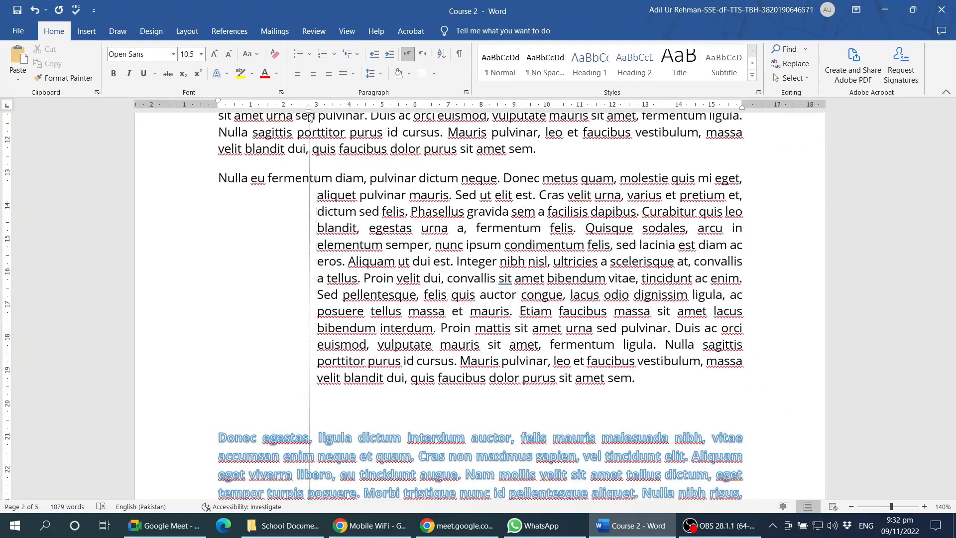
mouse_move(309, 117)
left_mouse_down()
mouse_move(281, 116)
mouse_move(356, 119)
mouse_move(220, 117)
mouse_move(300, 122)
left_mouse_up()
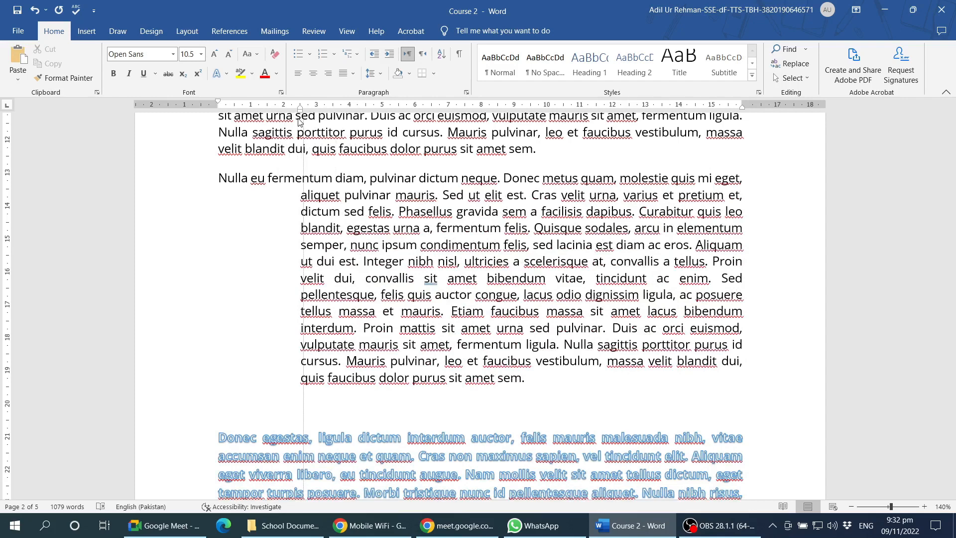
left_click_drag(299, 122, 299, 118)
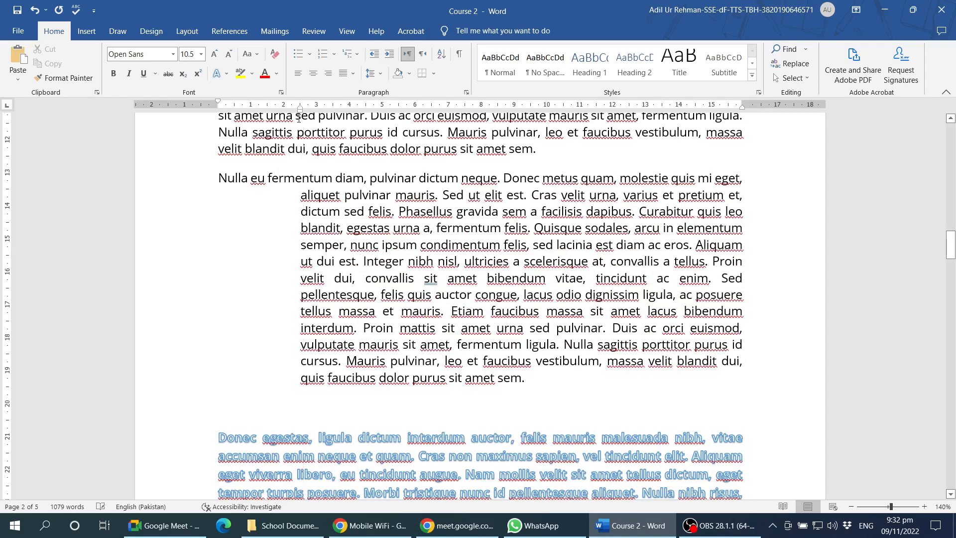
scroll(324, 211, "up", 1)
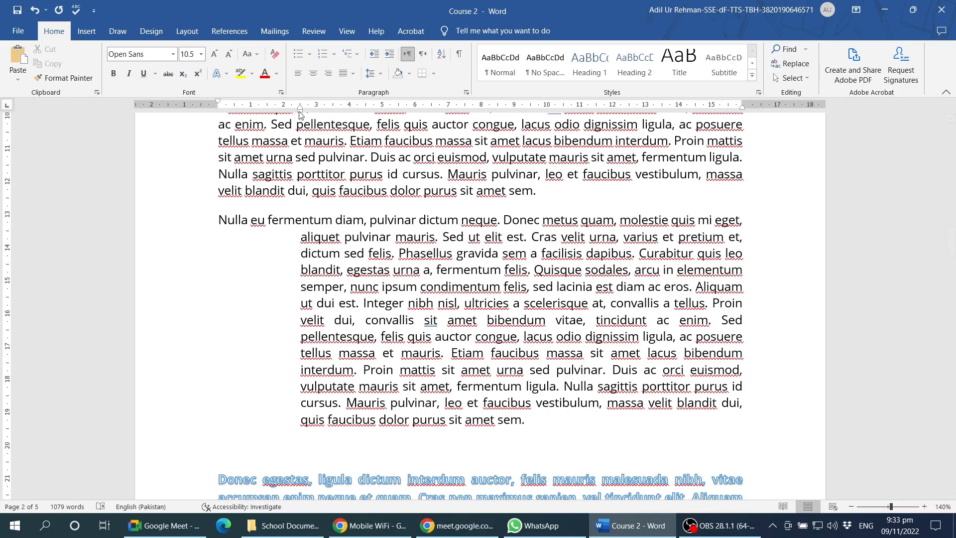
mouse_move(300, 115)
left_mouse_down()
mouse_move(378, 115)
mouse_move(282, 115)
mouse_move(401, 115)
mouse_move(290, 115)
mouse_move(301, 115)
left_mouse_up()
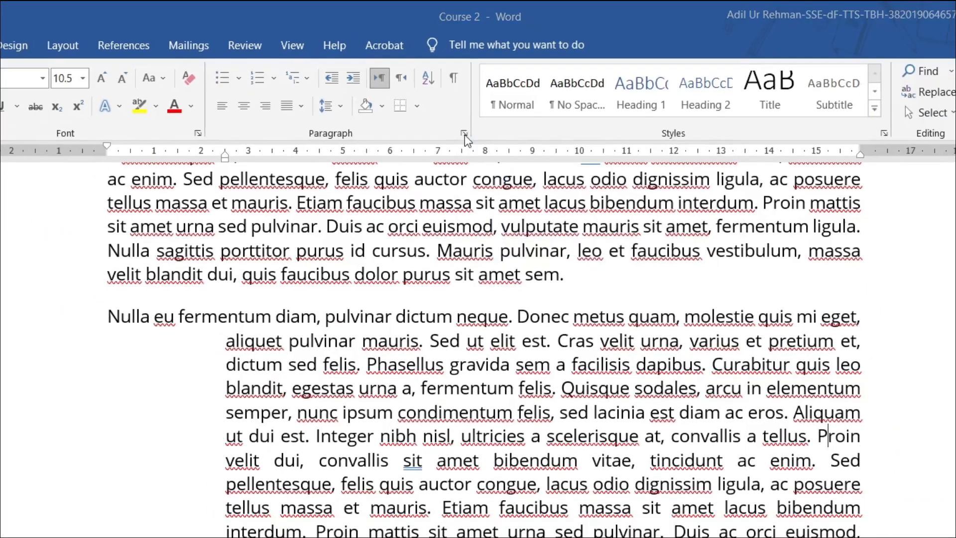
- Open the third paragraph's detailed paragraph settings and choose Hanging as the special indentation
left_click(465, 134)
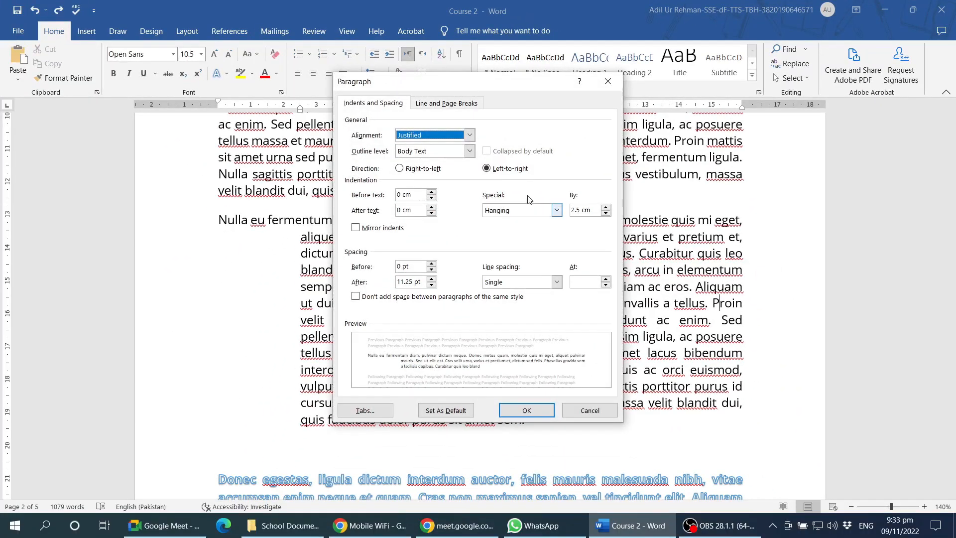
left_click_drag(463, 83, 476, 79)
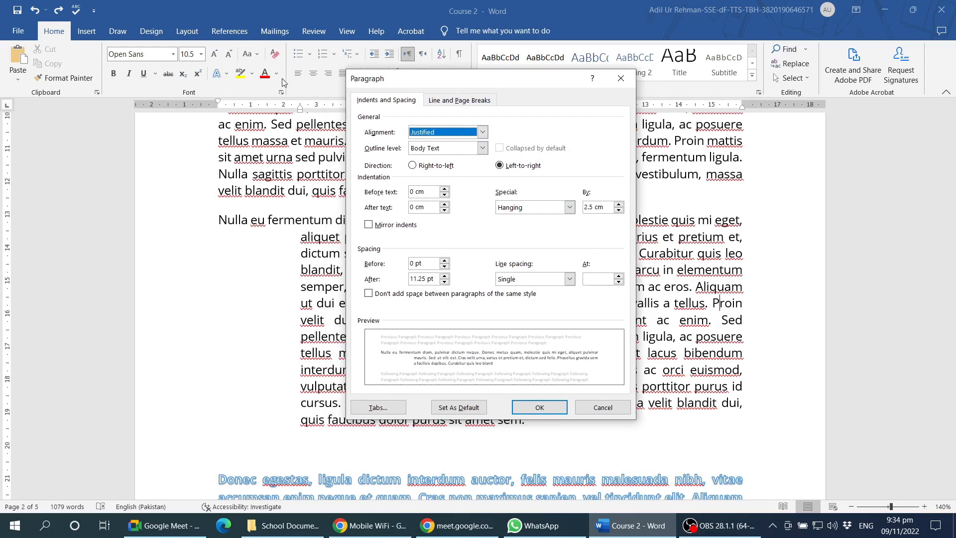
left_click_drag(521, 80, 532, 80)
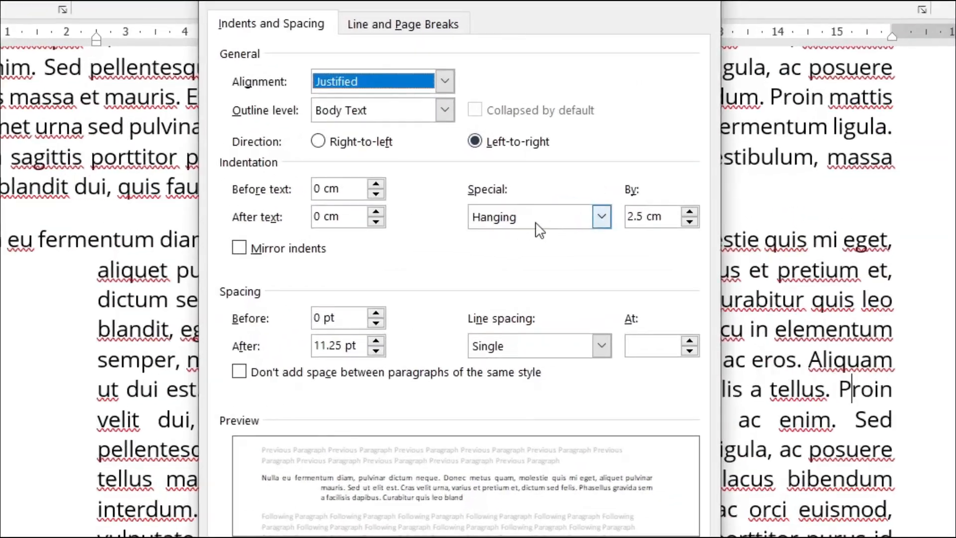
left_click(537, 223)
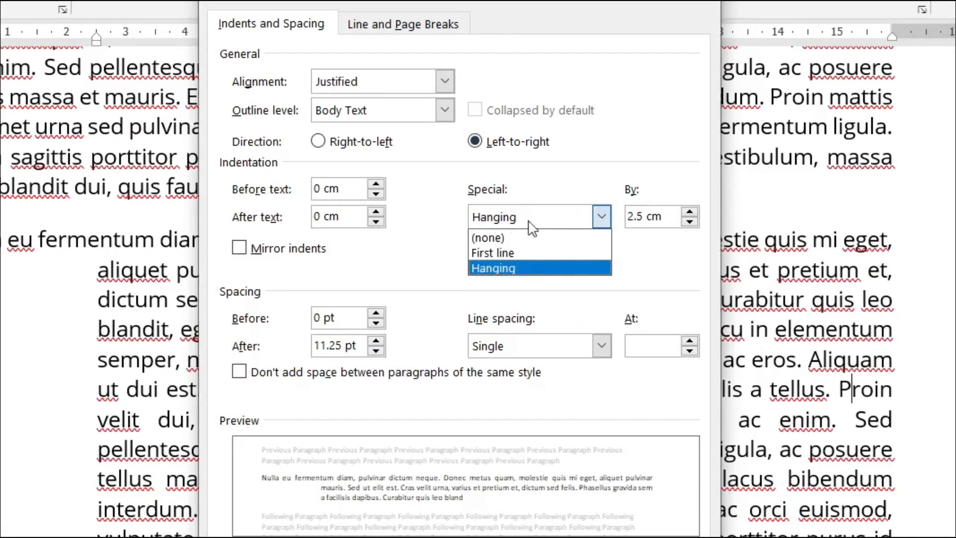
left_click(506, 269)
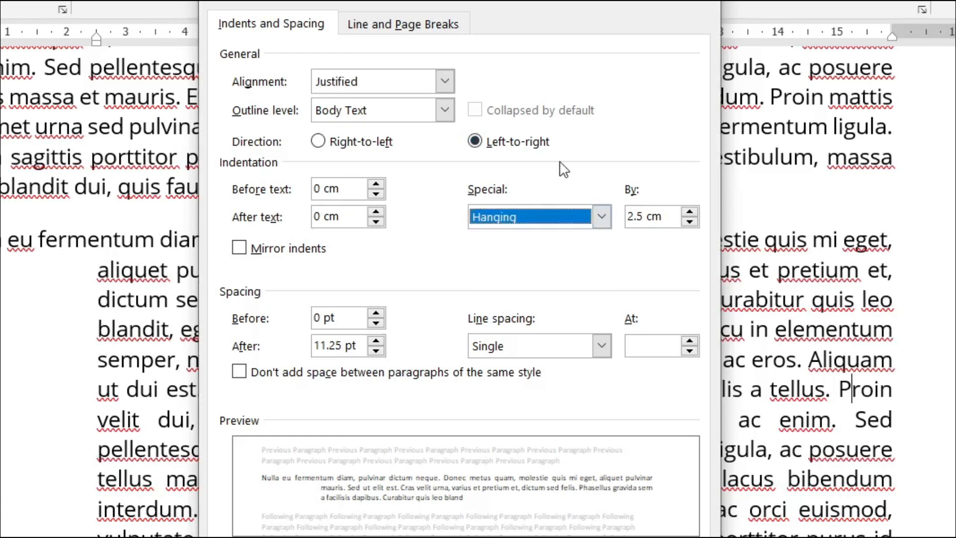
- Try to apply "2inches" as the hanging indent distance of the third paragraph
left_click(665, 218)
left_click_drag(664, 218, 626, 218)
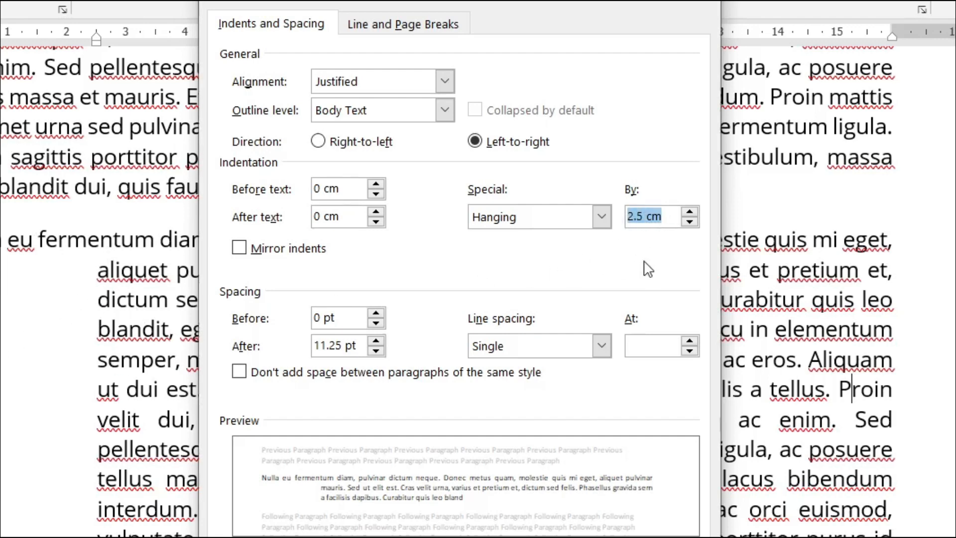
left_click(667, 217)
left_click_drag(666, 215, 649, 212)
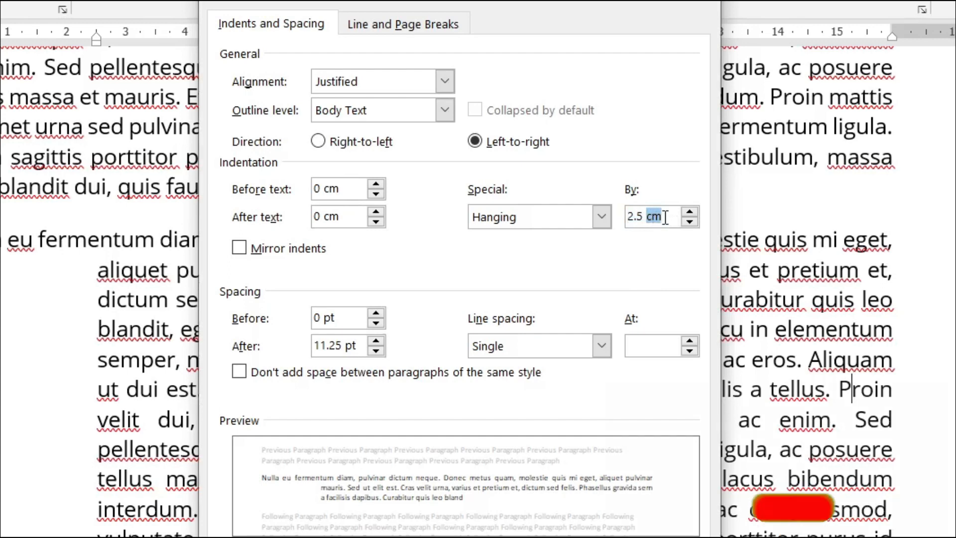
left_click_drag(667, 215, 634, 222)
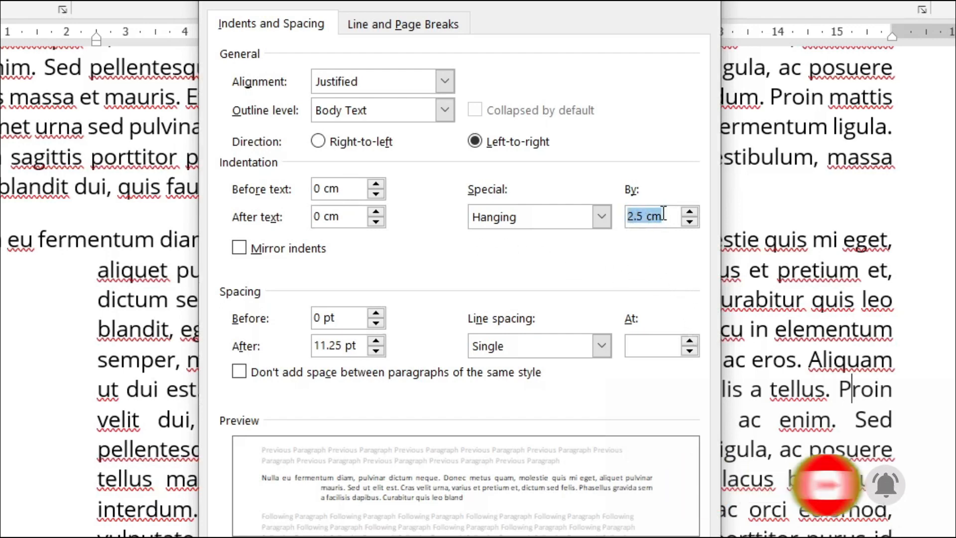
type("2\"")
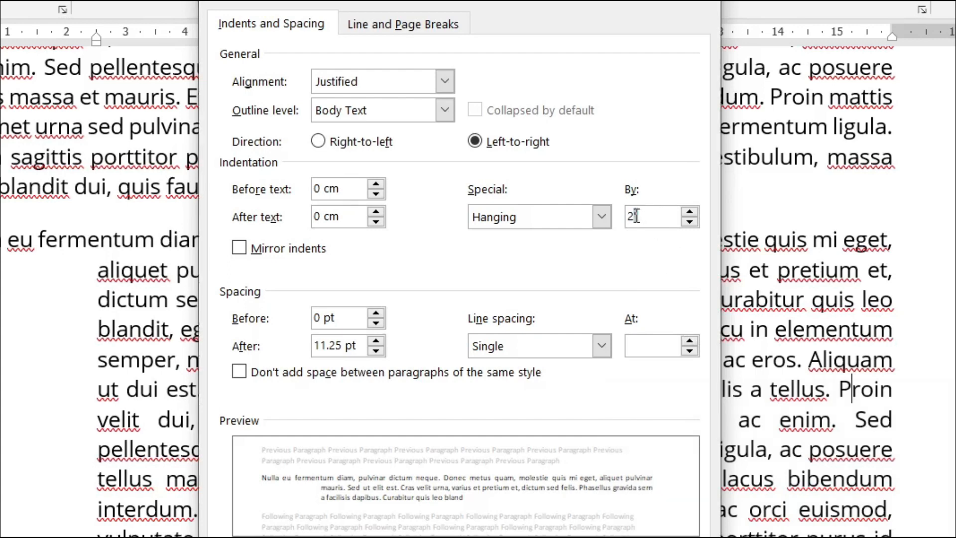
key("shift+Left")
type("inches")
left_click(661, 345)
left_click(567, 537)
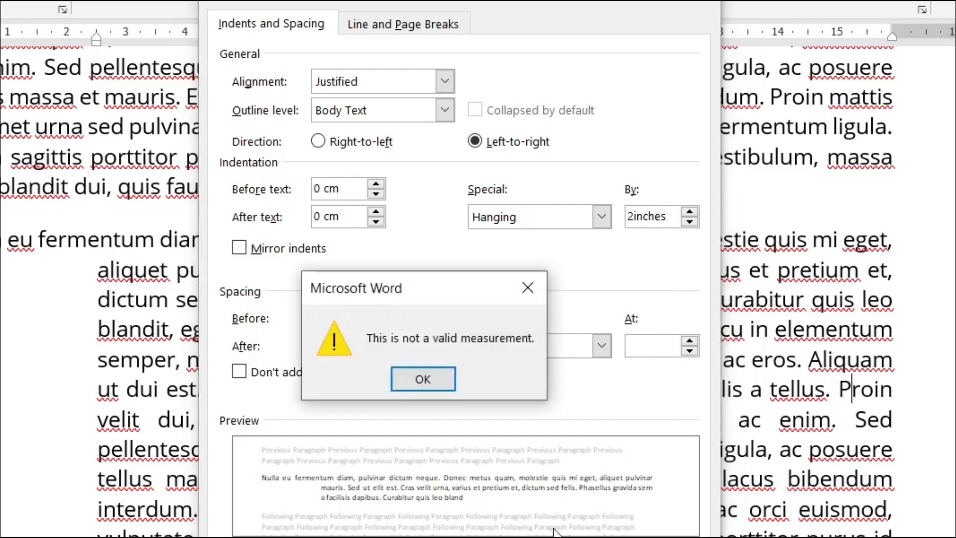
- Dismiss the measurement warning, correct the hanging indent distance to "2in" and apply the paragraph settings
left_click(417, 386)
left_click(636, 215)
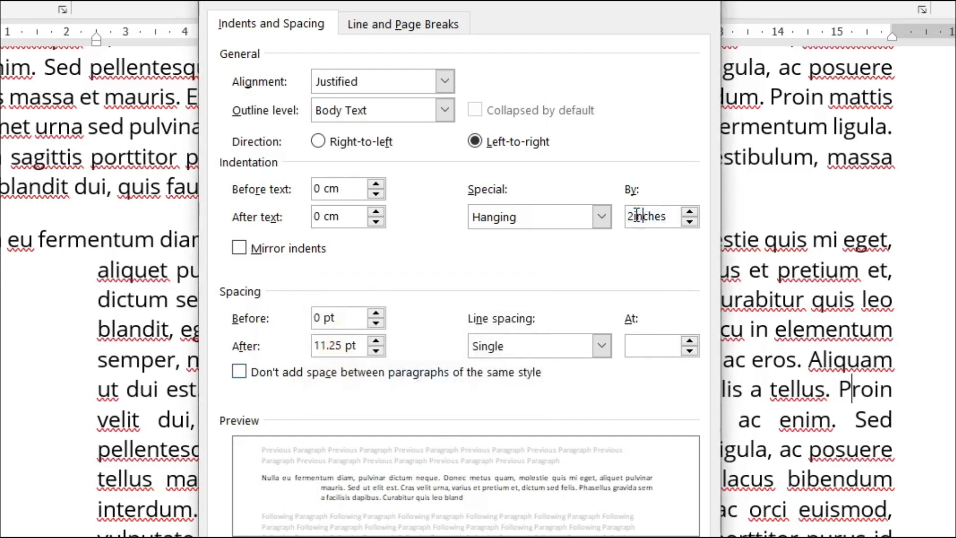
left_click(668, 216)
key("BackSpace")
key("BackSpace")
key("BackSpace")
key("BackSpace")
key("Return")
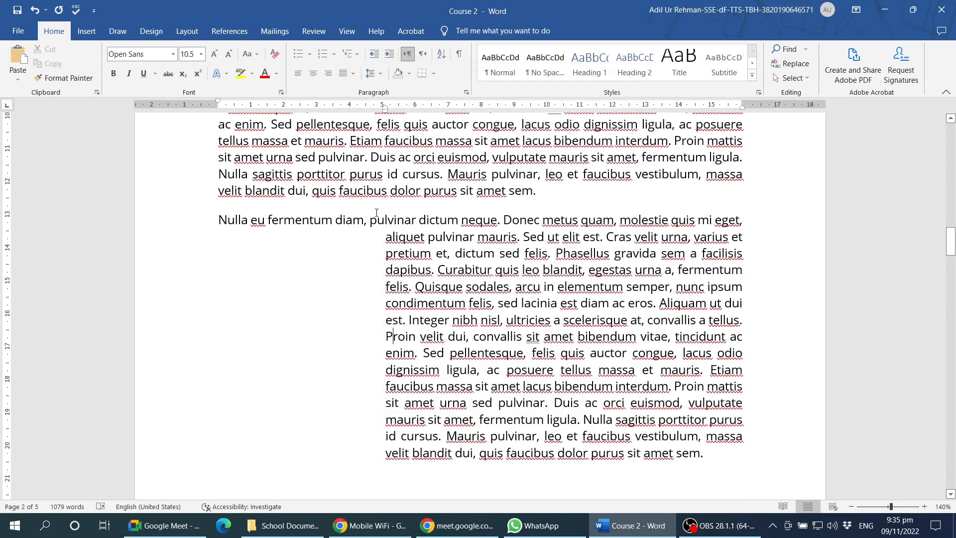
- Check the applied hanging indent distance in the third paragraph's settings and close them without changes
key("Down")
key("Down")
key("Down")
key("Down")
key("Down")
key("Down")
left_click(466, 92)
left_click_drag(619, 207, 594, 207)
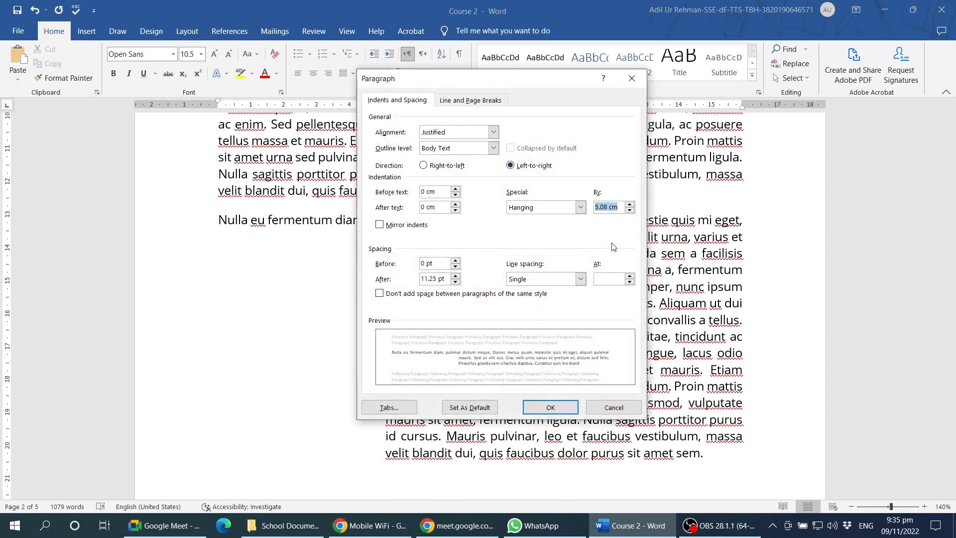
left_click(621, 209)
left_click(607, 409)
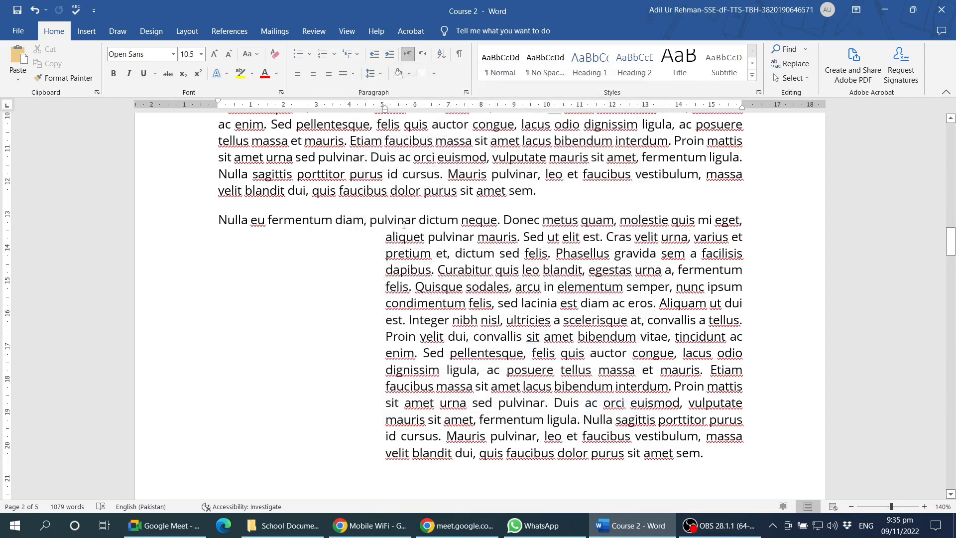
- Look through the bulleted and numbered lists on the following pages, down to the last item of the "Question No." list
scroll(442, 312, "down", 10)
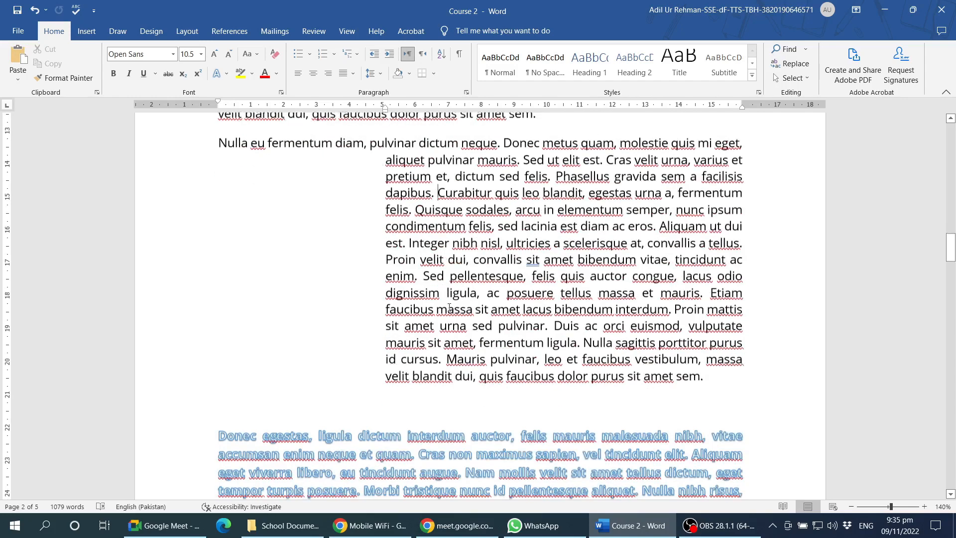
scroll(462, 303, "down", 6)
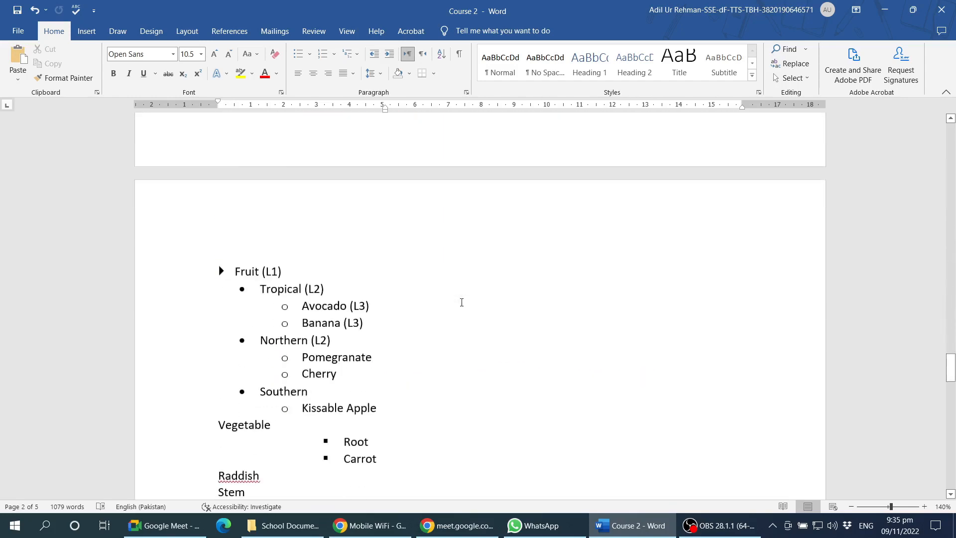
scroll(461, 302, "up", 4)
scroll(460, 304, "down", 8)
scroll(460, 303, "down", 6)
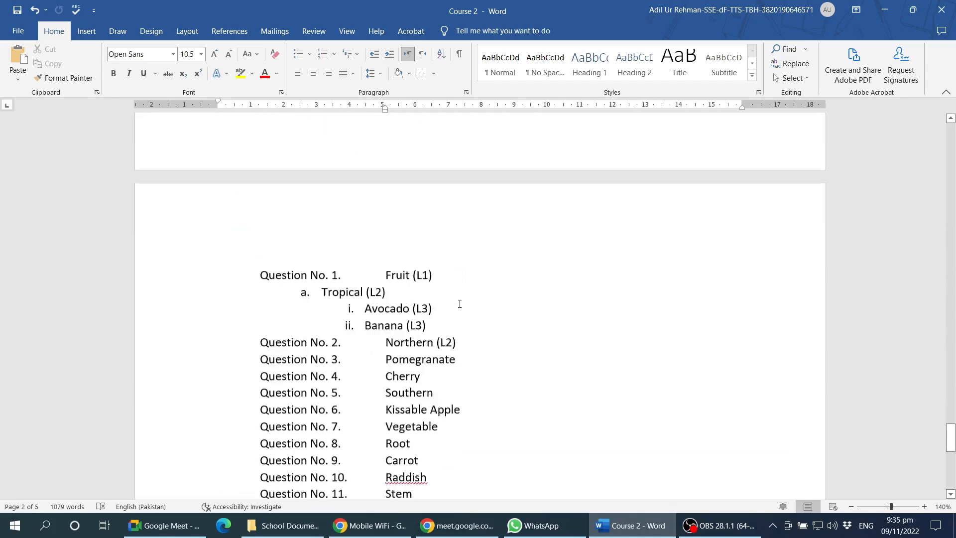
scroll(460, 304, "up", 3)
scroll(459, 304, "up", 5)
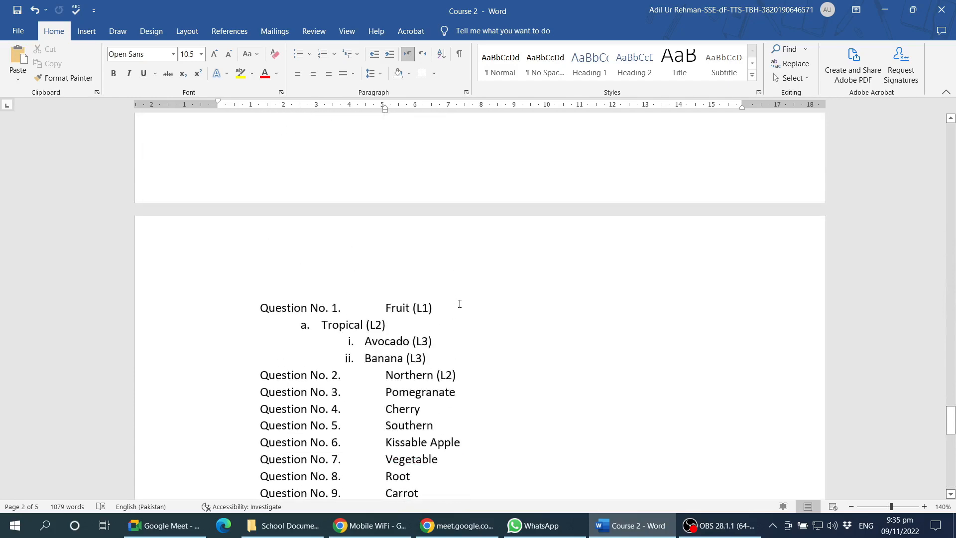
scroll(365, 363, "down", 3)
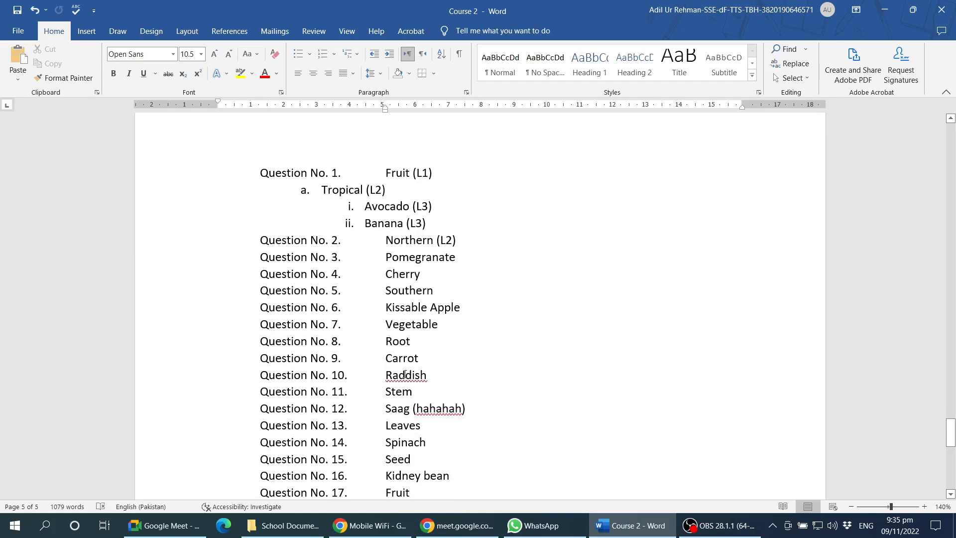
left_click(379, 343)
scroll(395, 350, "down", 5)
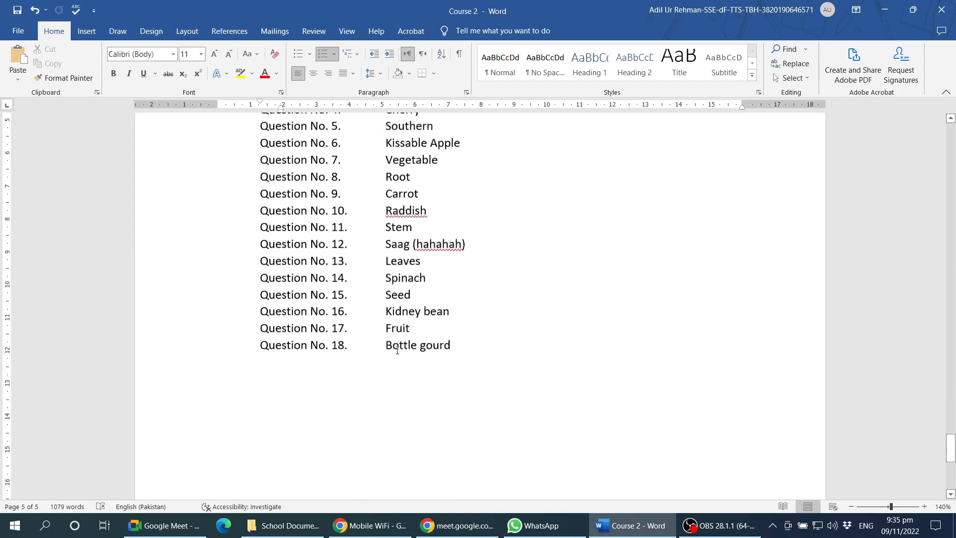
- Try pasting the copied "Nulla eu fermentum diam" paragraph below the "Bottle gourd" item, and undo the paste
left_click(319, 323)
type("Nulla eu fermentum diam, pulvinar dictum neque. Donec metus quam, molestie quis mi eget, aliquet pulvinar mauris. Sed ut elit est. Cras velit urna, varius et pretium et, dictum sed felis. Phasellus gravida sem a facilisis dapibus. Curabitur quis leo blandit, egestas urna a, fermentum felis. Quisque sodales, arcu in elementum semper, nunc ipsum condimentum felis, sed lacinia est diam ac eros. Aliquam ut dui est. Integer nibh nisl, ultricies a scelerisque at, convallis a tellus. Proin velit dui, convallis sit amet bibendum vitae, tincidunt ac enim. Sed pellentesque, felis quis auctor congue, lacus odio dignissim ligula, ac posuere tellus massa et mauris. Etiam faucibus massa sit amet lacus bibendum interdum. Proin mattis sit amet urna sed pulvinar. Duis ac orci euismod, vulputate mauris sit amet, fermentum ligula. Nulla sagittis porttitor purus id cursus. Mauris pulvinar, leo et faucibus vestibulum, massa velit blandit dui, quis faucibus dolor purus sit amet sem.")
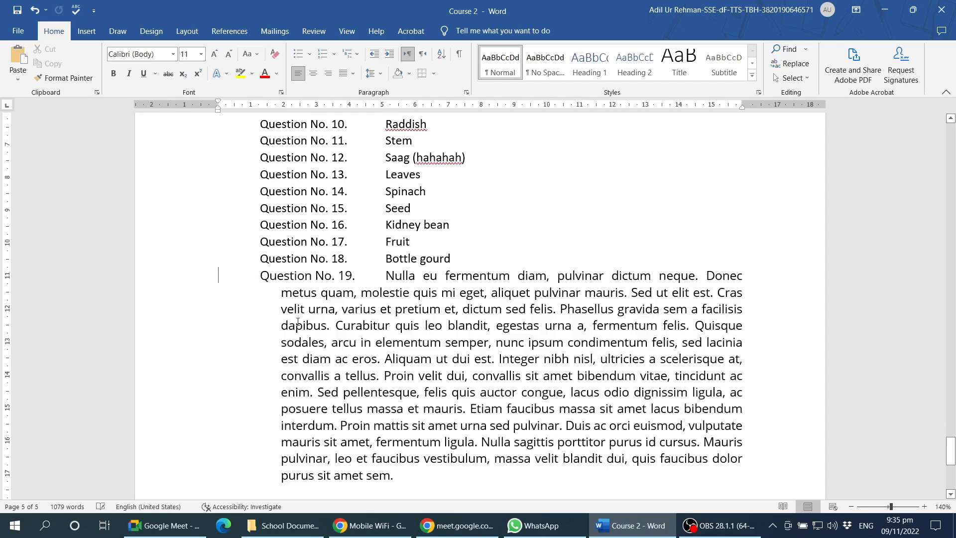
key("ctrl+z")
scroll(416, 315, "up", 3)
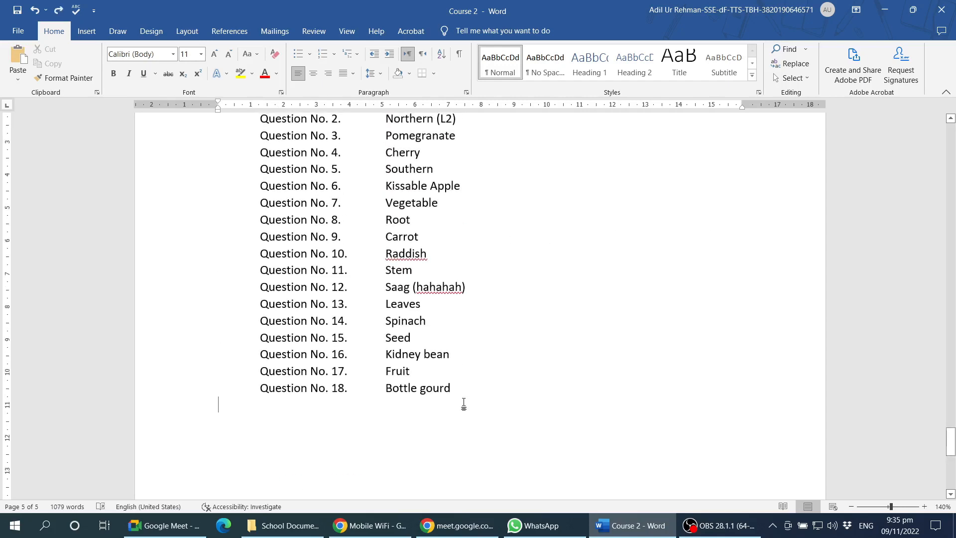
- Replace the "Question No." numbering of the whole list, from "Fruit (L1)" to "Bottle gourd", with plain "1." numbering
left_click(466, 389)
scroll(356, 299, "up", 5)
left_click(258, 307)
key("ctrl+shift+End")
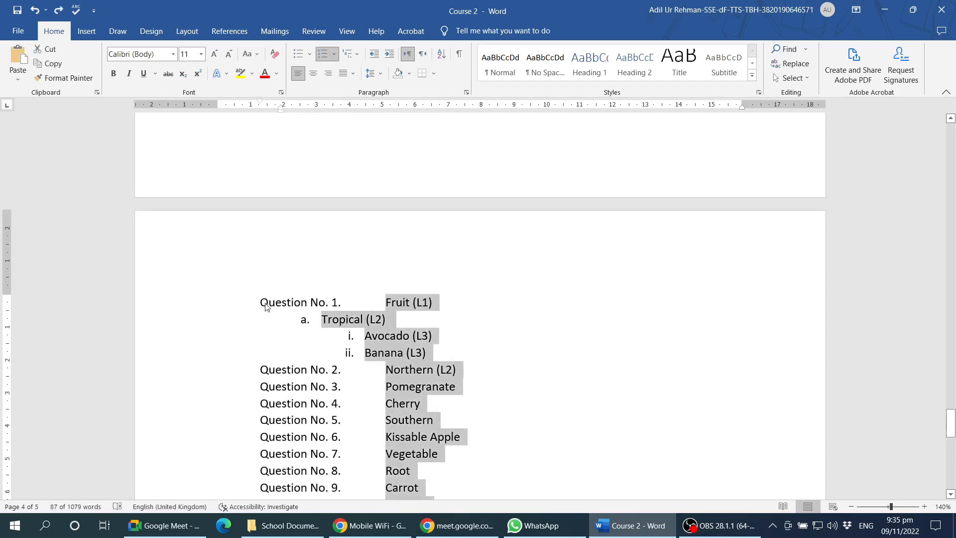
left_click(335, 54)
left_click(343, 102)
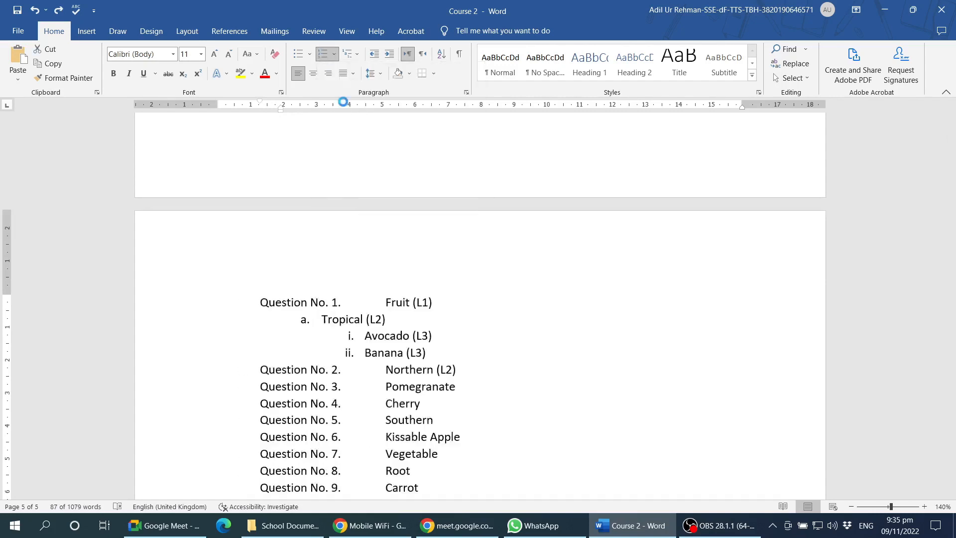
- Promote "Tropical (L2)", "Avocado (L3)" and "Banana (L3)" to the first level of the numbered list
left_click_drag(311, 319, 338, 362)
left_click(326, 319)
left_click(299, 318)
key("shift+Tab")
left_click(335, 333)
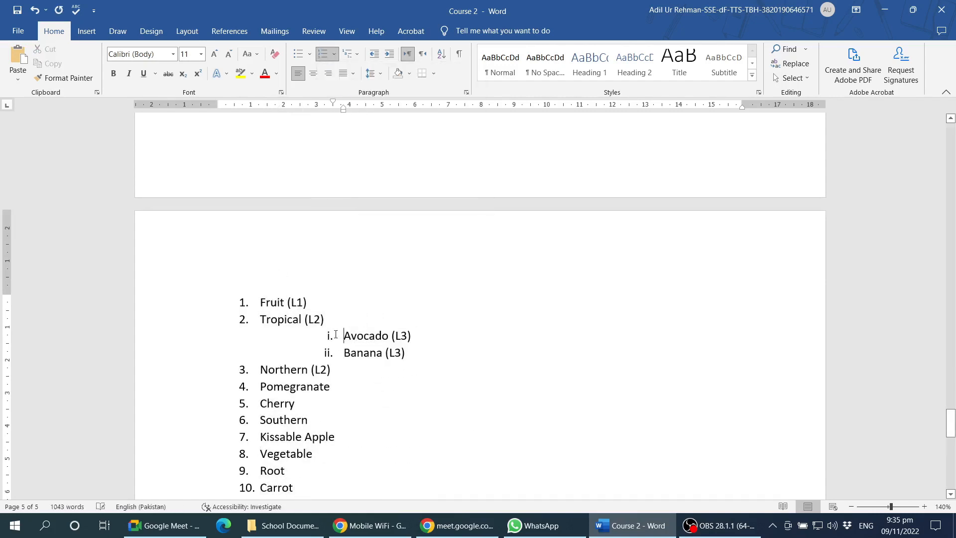
key("shift+Tab")
key("shift+Tab")
left_click(340, 352)
key("shift+Tab")
key("shift+Tab")
left_click(334, 352)
scroll(263, 188, "down", 3)
scroll(252, 135, "up", 1)
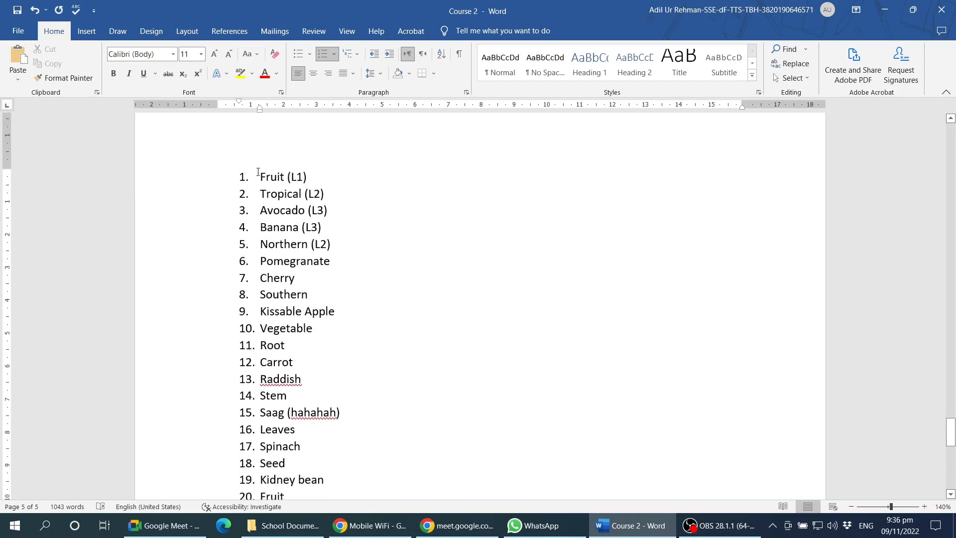
- Select items 5 to 12, from "Northern (L2)" to "Carrot", and reduce their hanging indent to 1 cm on the ruler
scroll(254, 286, "up", 9, "ctrl")
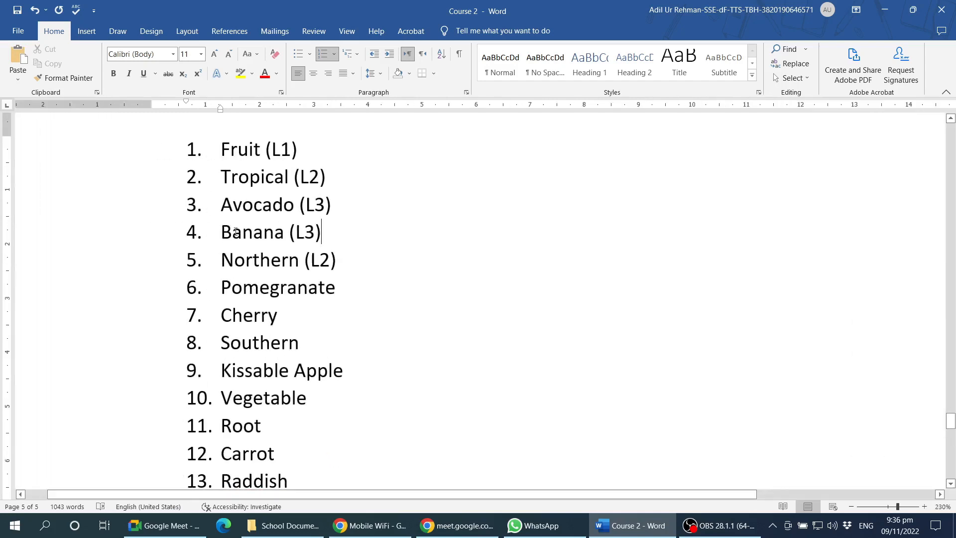
scroll(236, 232, "up", 1)
left_click_drag(226, 214, 299, 411)
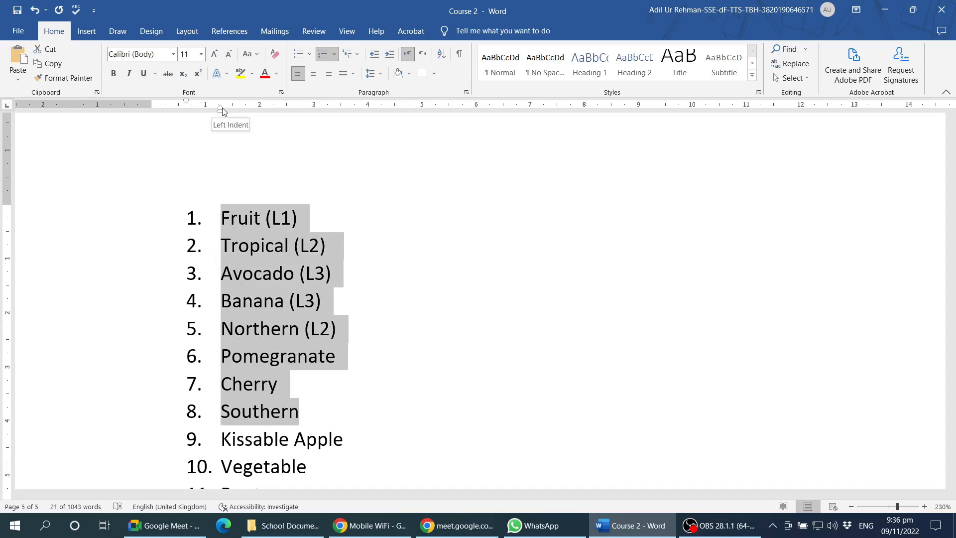
scroll(227, 259, "down", 5)
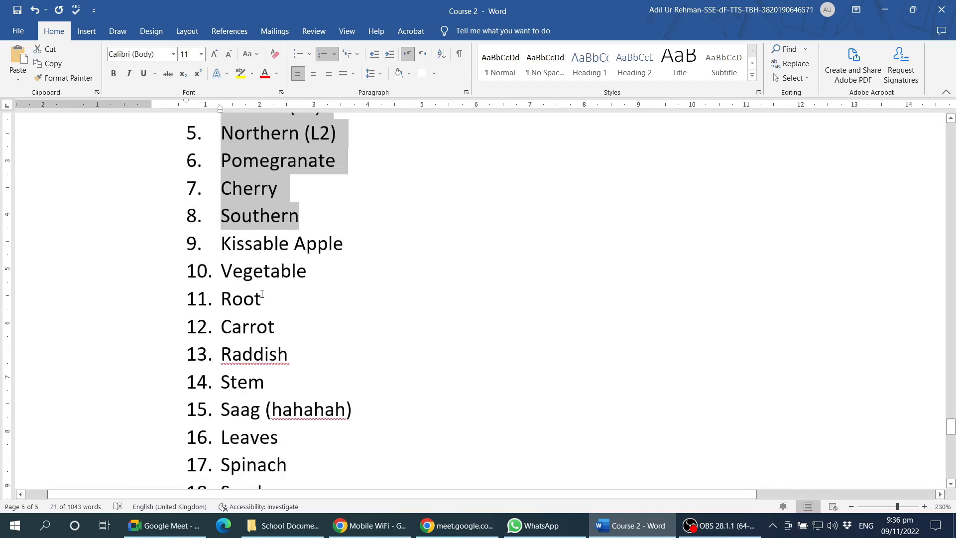
left_click(221, 257)
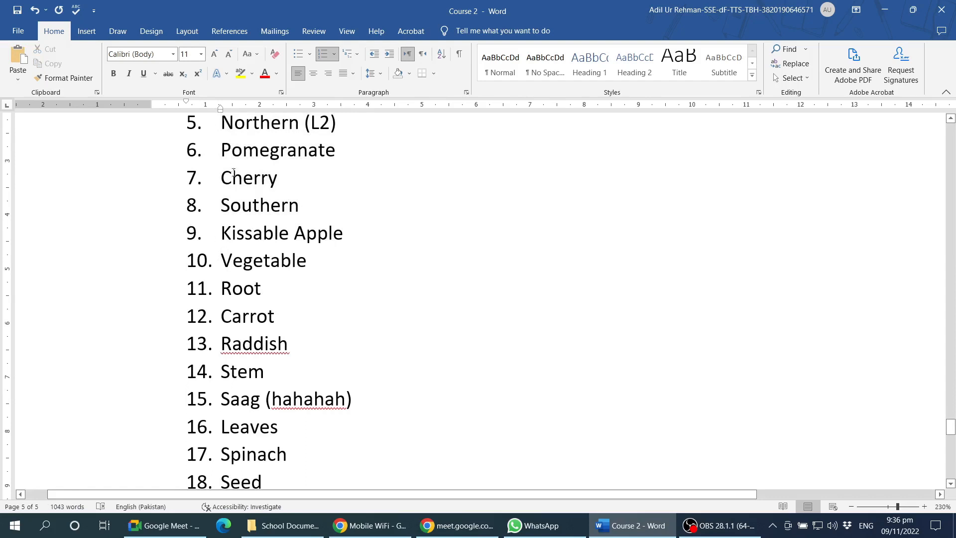
left_click_drag(222, 123, 245, 304)
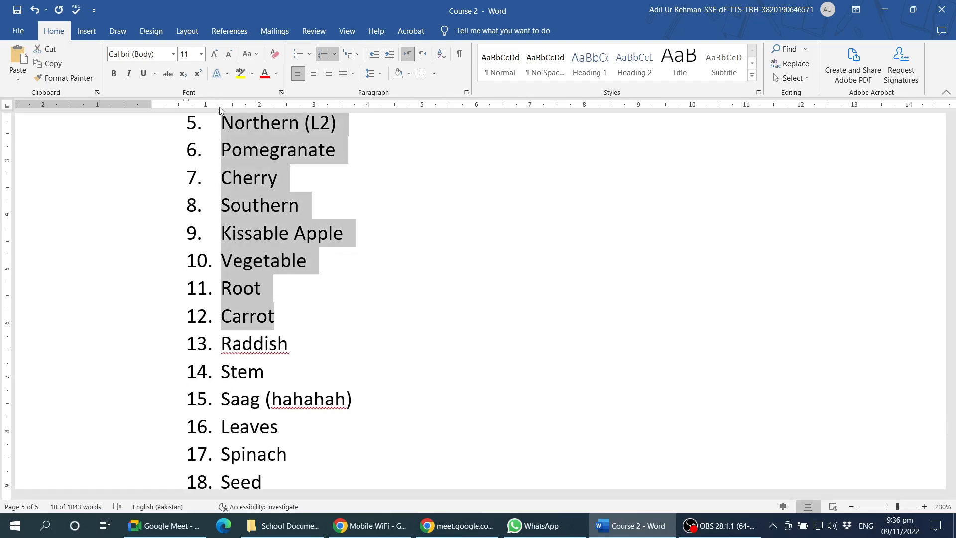
left_click_drag(221, 109, 205, 108)
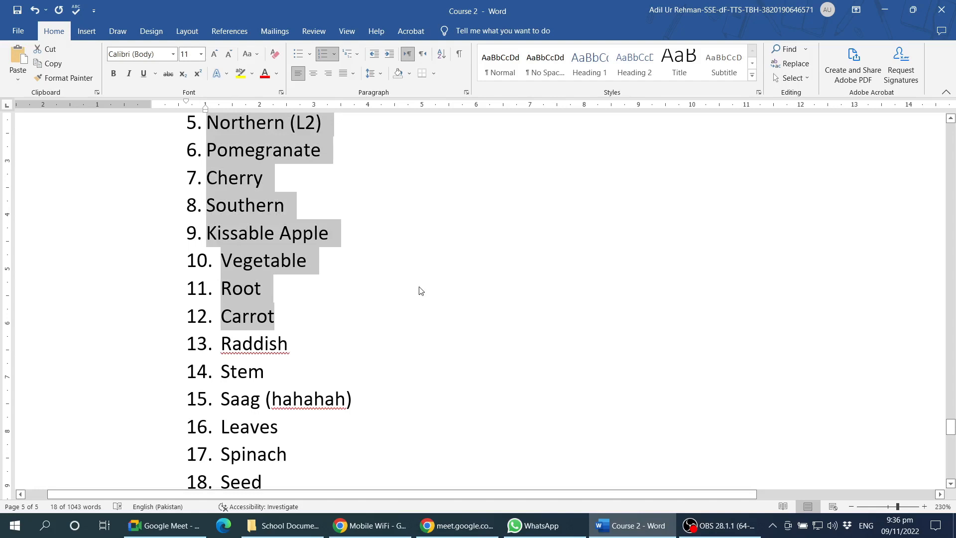
- Compare the gap between number and text in single-digit items such as "Kissable Apple" and two-digit items such as "Vegetable"
left_click(217, 233)
scroll(247, 289, "up", 1)
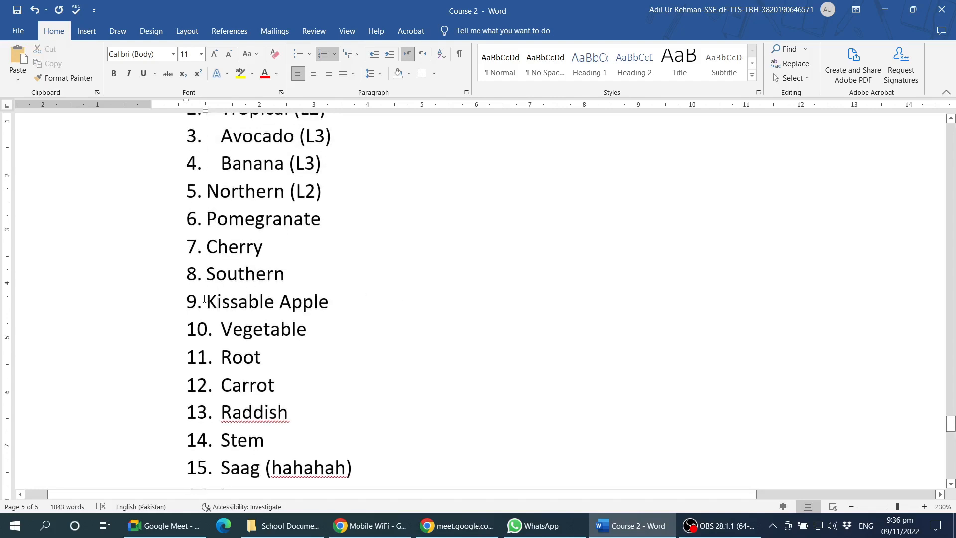
left_click_drag(206, 301, 230, 334)
left_click(207, 328)
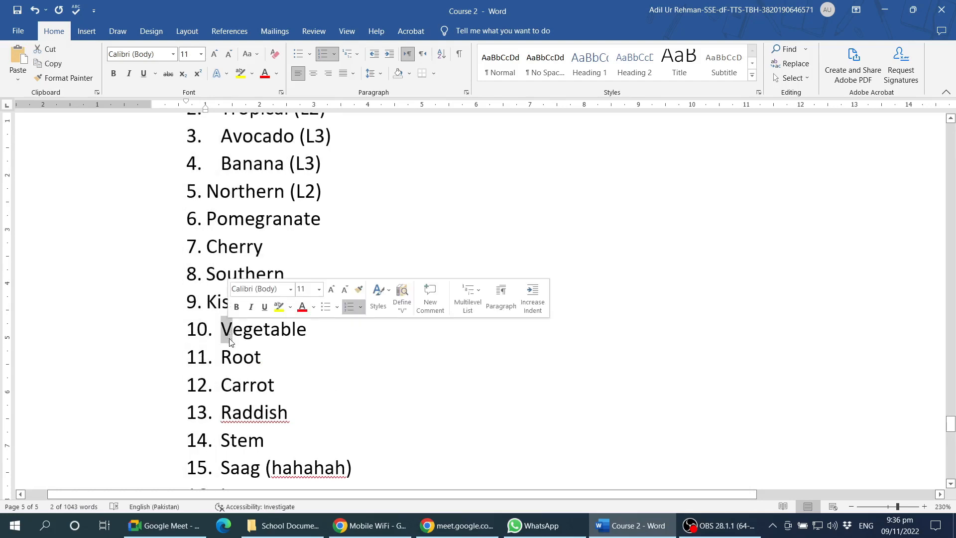
left_click(244, 333)
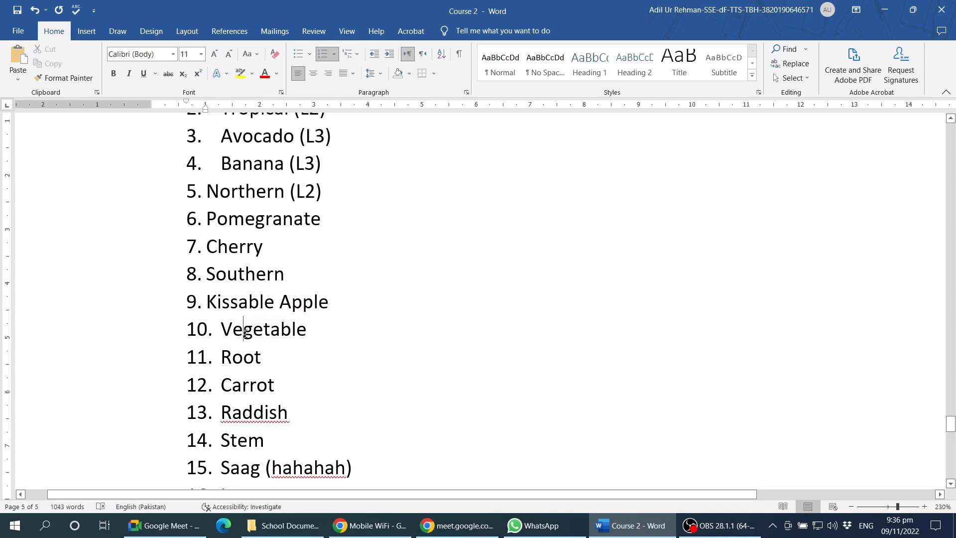
left_click(231, 327)
left_click(224, 325)
left_click(230, 327)
left_click(216, 326)
left_click(231, 326)
scroll(234, 298, "up", 2)
scroll(233, 298, "down", 1)
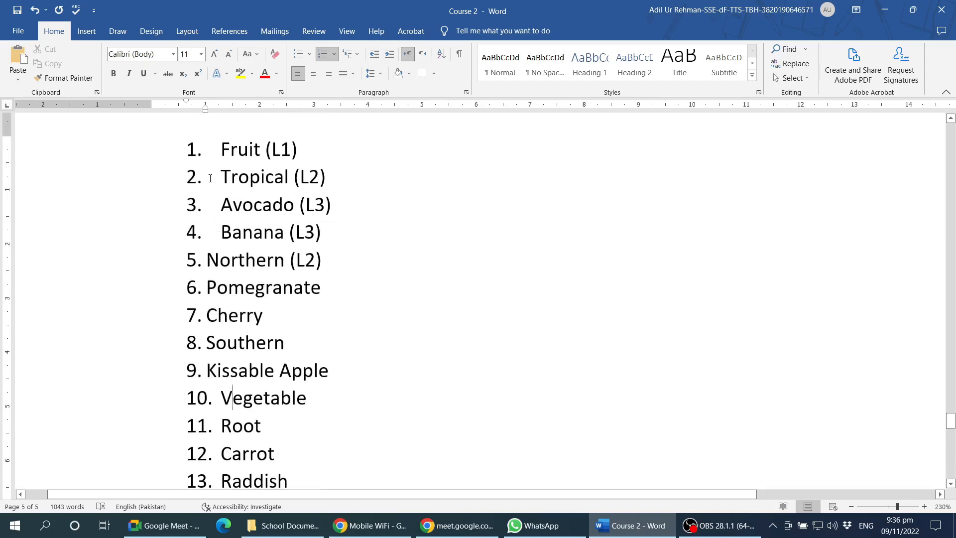
- Select the whole list from "Fruit (L1)" to "Bottle gourd" and set its hanging indent to 1 cm on the ruler
left_click(220, 146)
left_click_drag(211, 147, 262, 426)
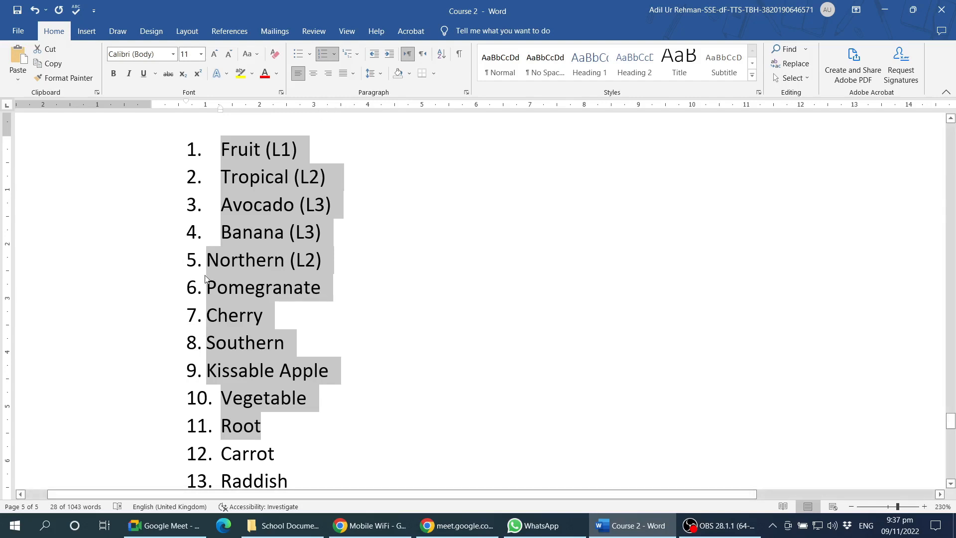
scroll(240, 355, "down", 2)
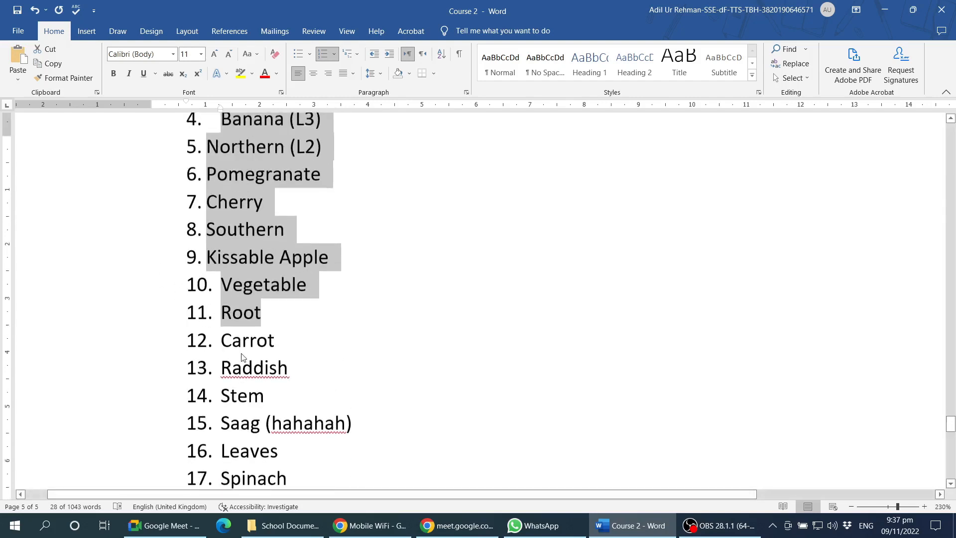
scroll(242, 356, "up", 6)
scroll(244, 309, "down", 2)
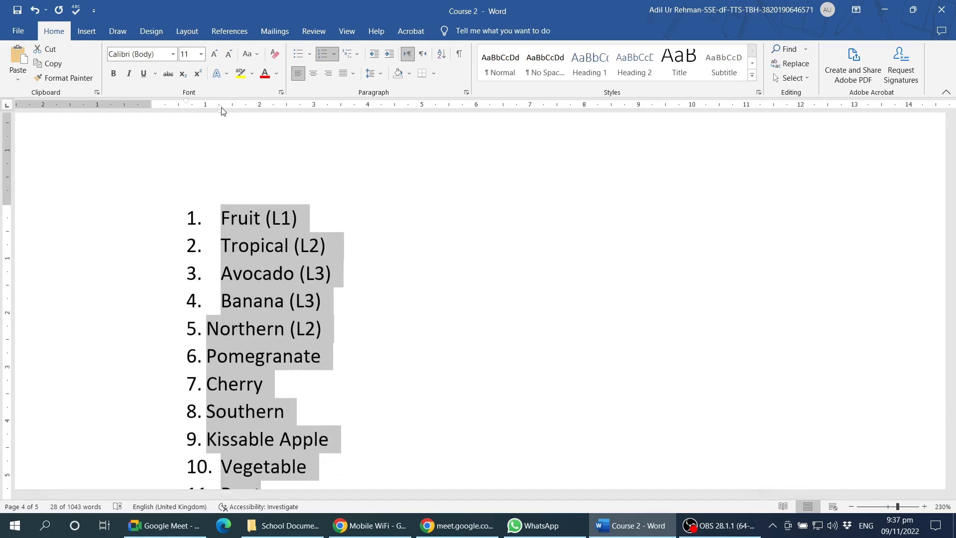
left_click(224, 216)
scroll(272, 298, "down", 3)
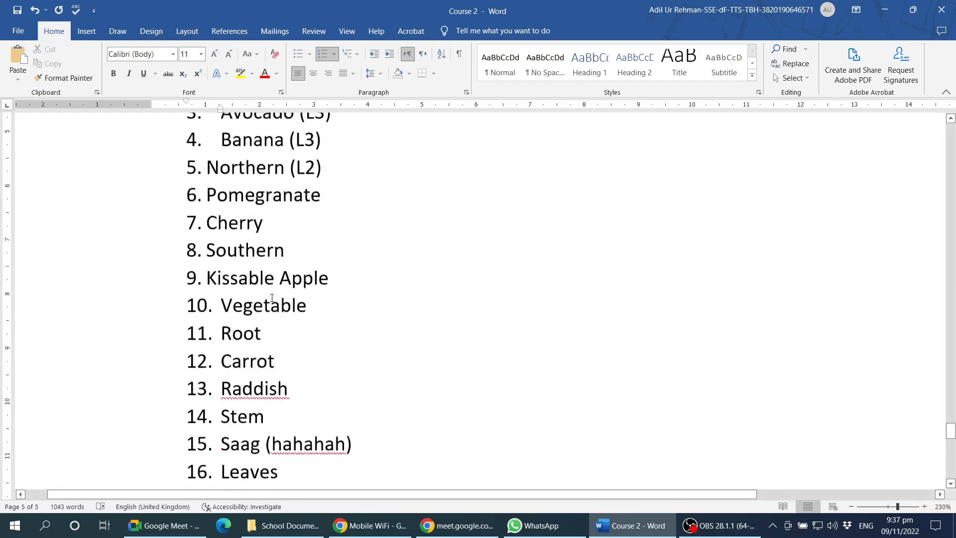
scroll(272, 298, "down", 5)
left_click(326, 295, "shift")
scroll(322, 336, "up", 10)
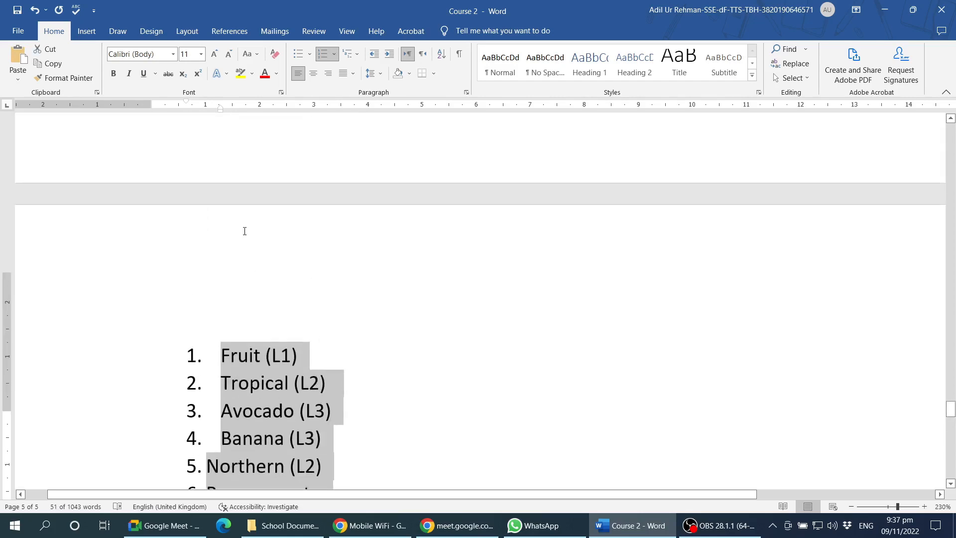
scroll(244, 230, "up", 1)
left_click_drag(220, 108, 205, 109)
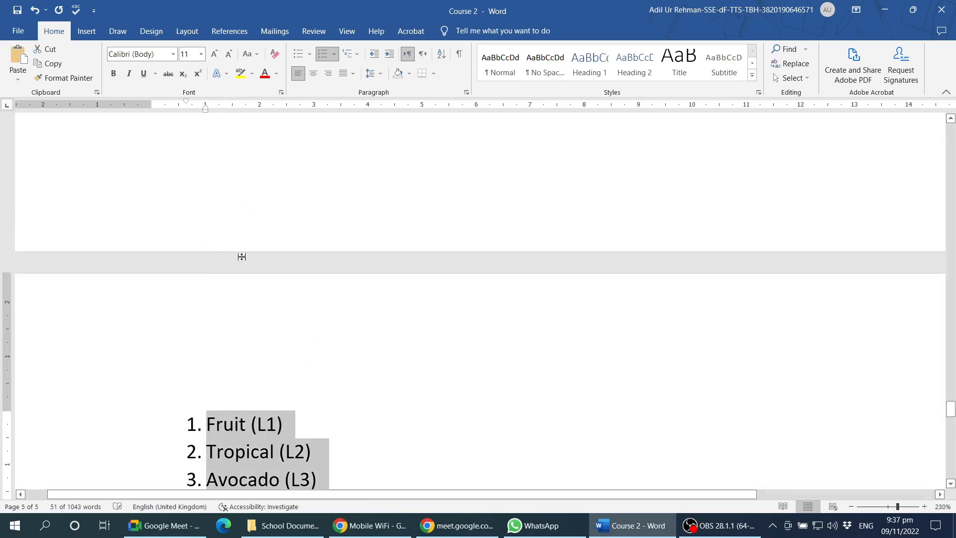
- Examine how the text lines up after the numbers between items 9 and 12 of the re-indented list
scroll(241, 256, "down", 6)
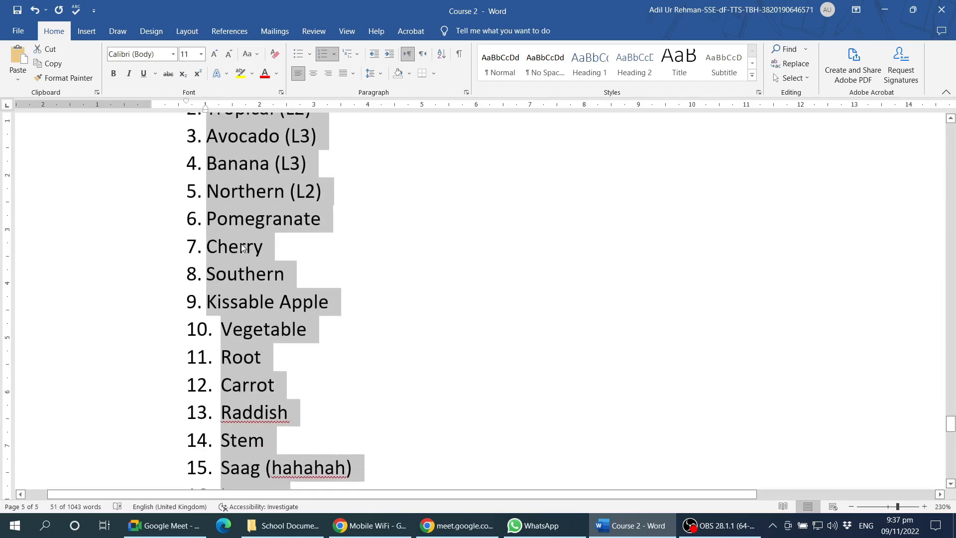
scroll(242, 247, "up", 1)
scroll(241, 261, "down", 1)
scroll(224, 339, "down", 3)
scroll(227, 267, "up", 2)
scroll(226, 265, "up", 1)
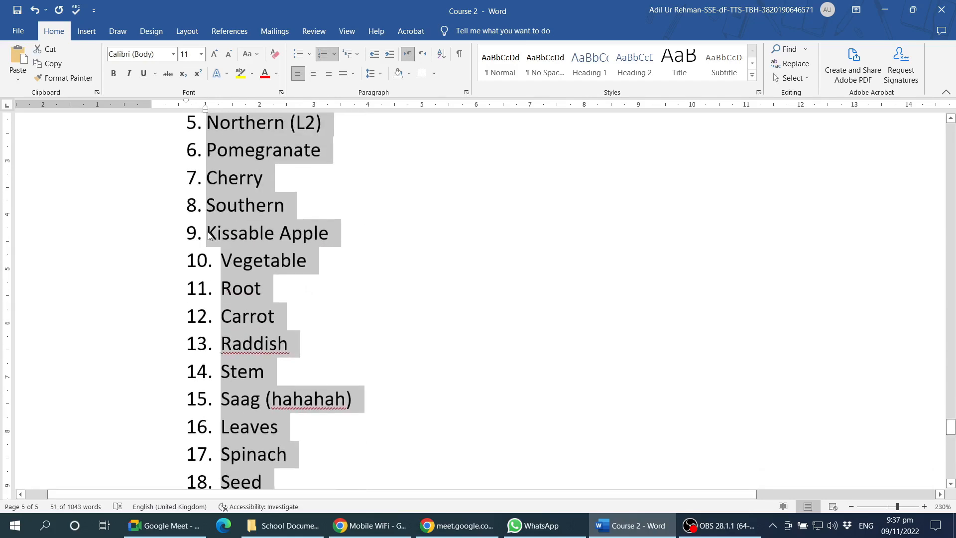
left_click(214, 260)
left_click(213, 260)
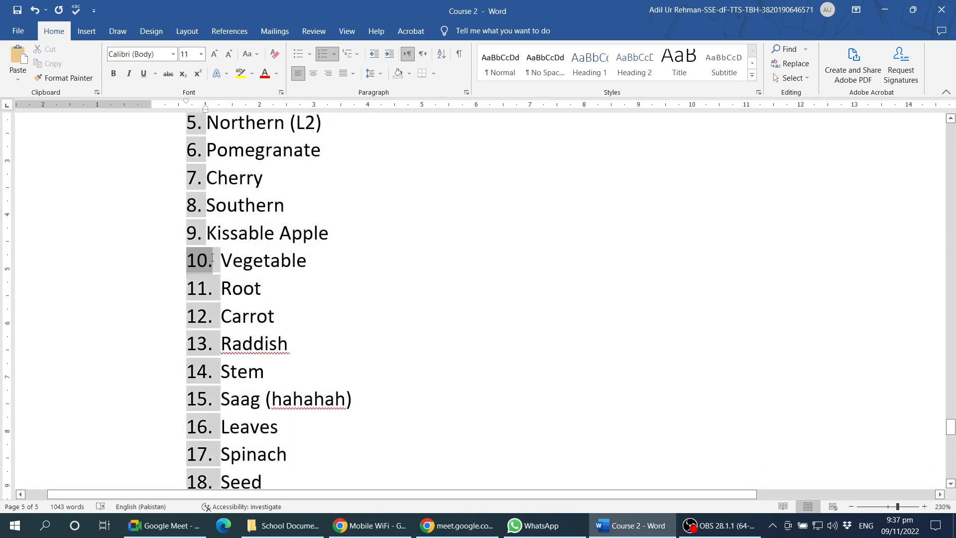
left_click(213, 258)
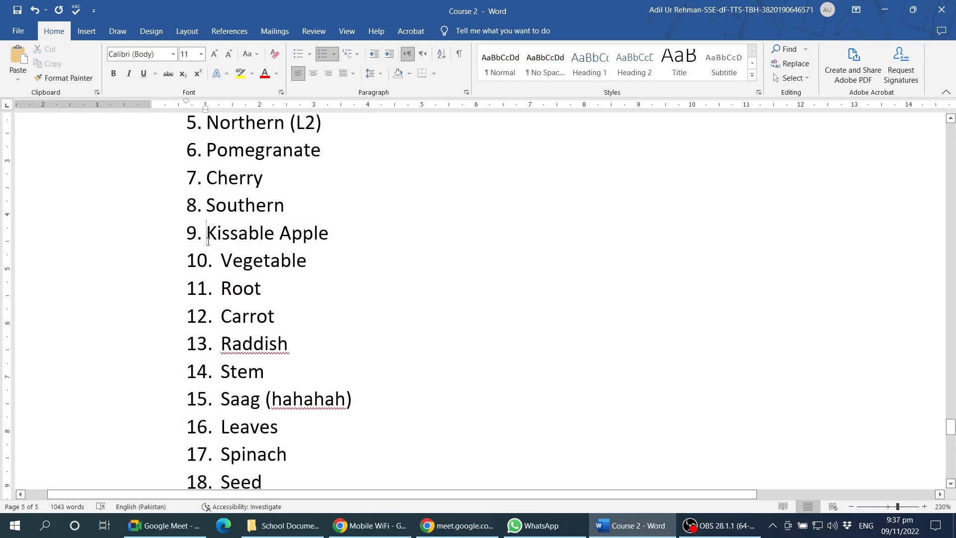
left_click_drag(208, 229, 214, 296)
left_click(227, 303)
left_click_drag(223, 263, 227, 307)
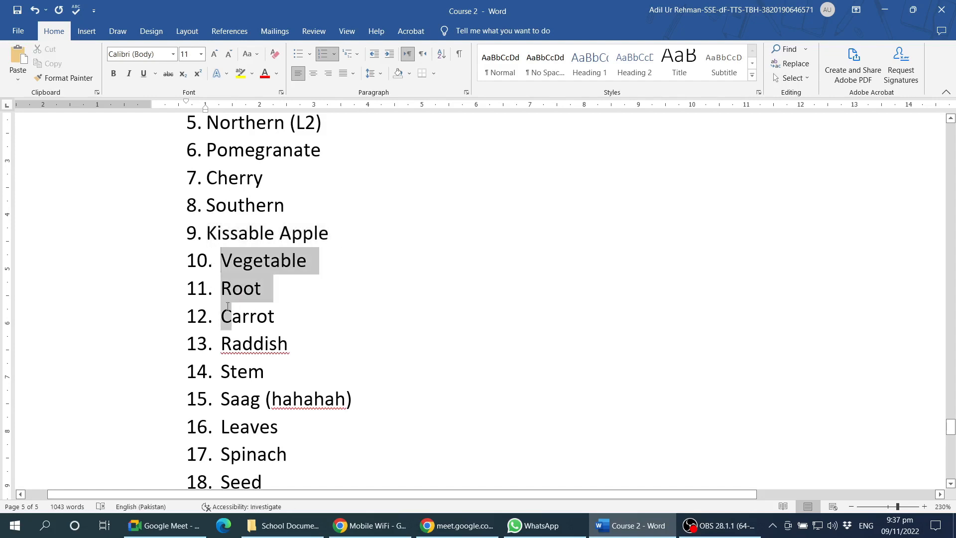
- Look over the remaining two-digit items down to "Bottle gourd" and compare them with the start of the list
scroll(279, 347, "down", 3)
left_click(331, 358)
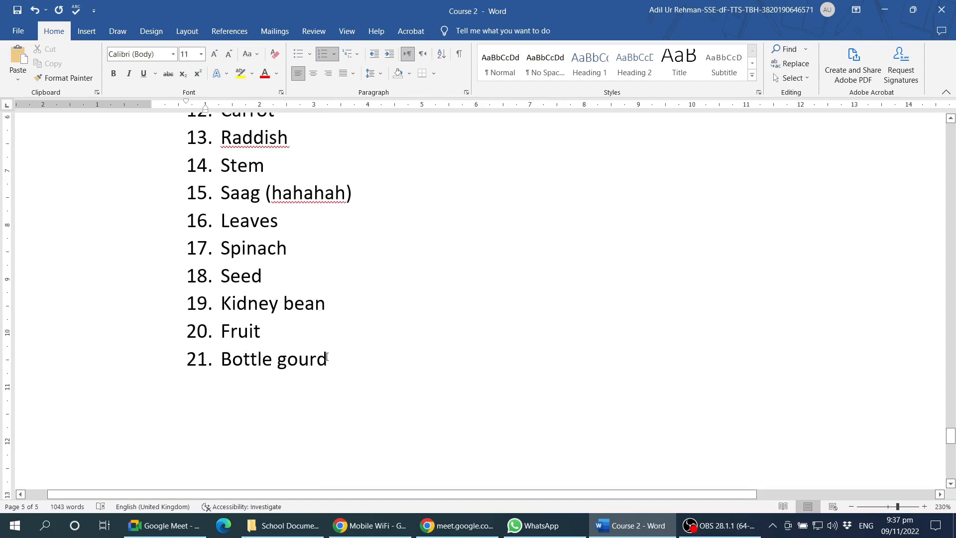
scroll(227, 322, "down", 2)
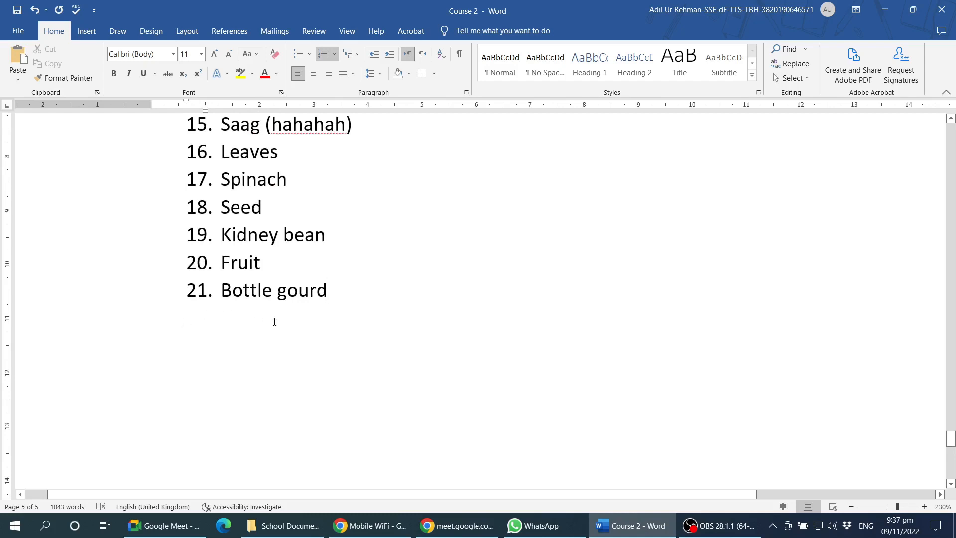
scroll(274, 324, "up", 2)
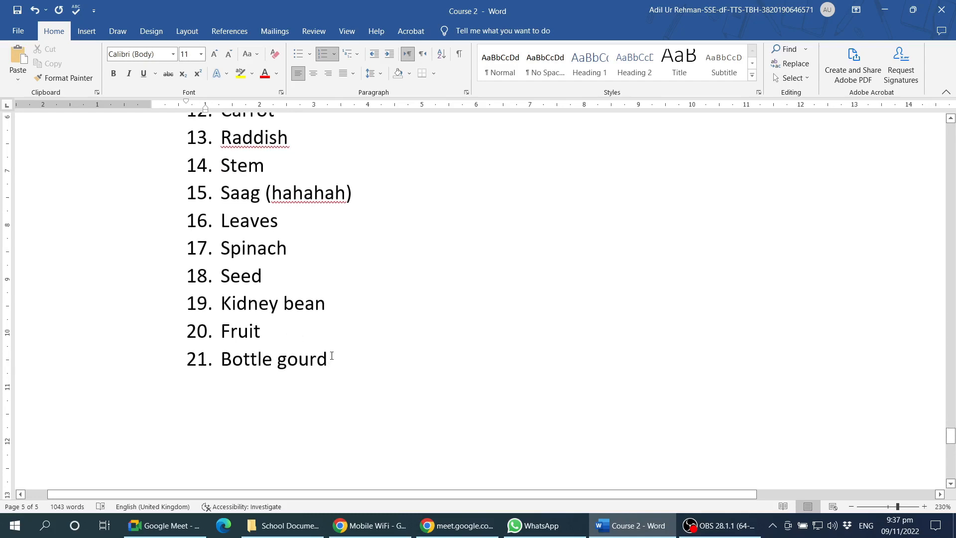
scroll(330, 366, "up", 8)
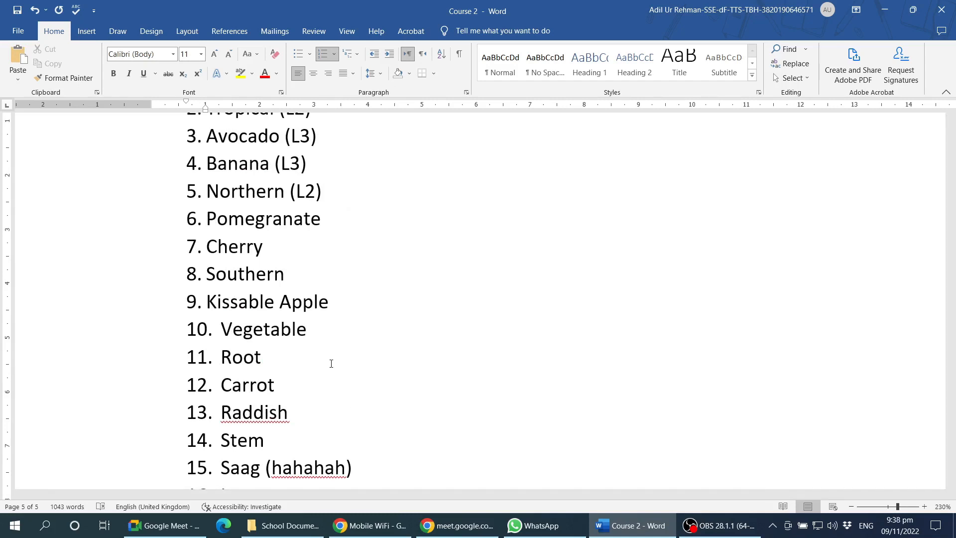
scroll(269, 345, "down", 7)
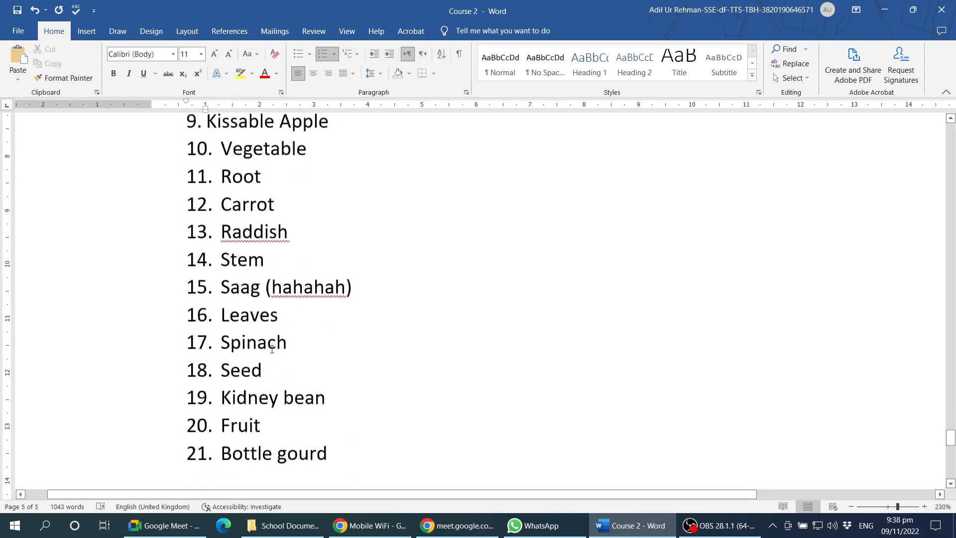
- Select the list from "Bottle gourd" back to "Fruit (L1)", set its hanging indent to 1.5 cm and check the text alignment
left_click(318, 290)
scroll(307, 315, "up", 1)
scroll(227, 375, "up", 10)
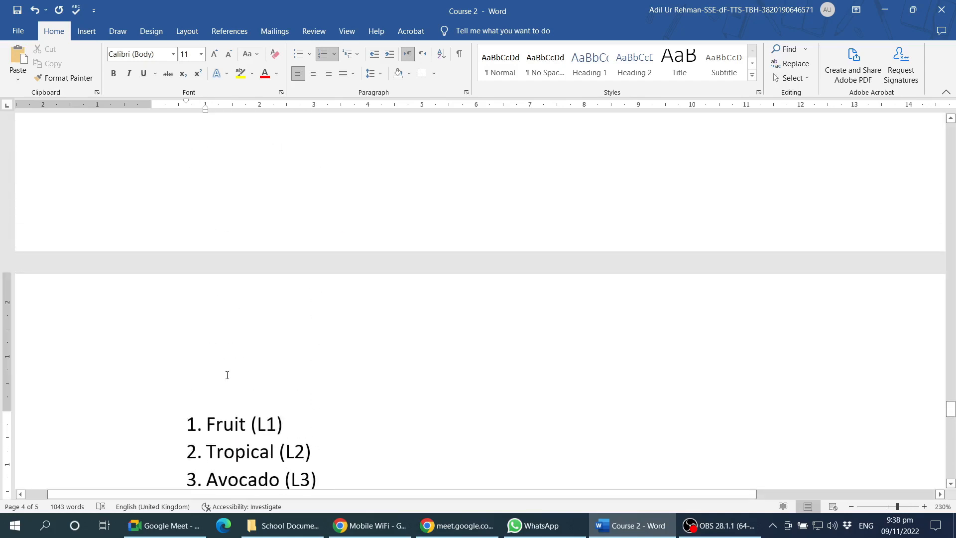
left_click(212, 423, "shift")
scroll(252, 295, "down", 1)
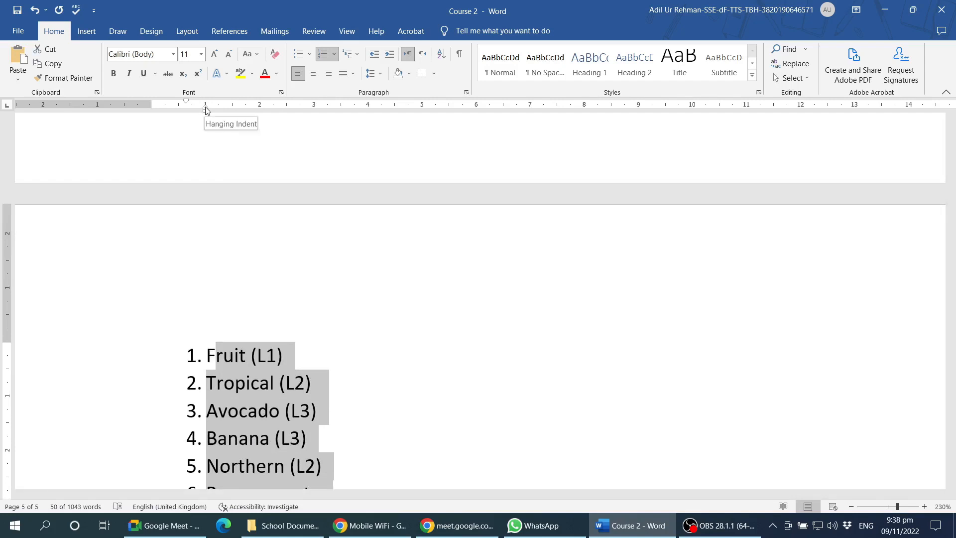
mouse_move(206, 110)
left_mouse_down()
mouse_move(248, 110)
mouse_move(229, 110)
left_mouse_up()
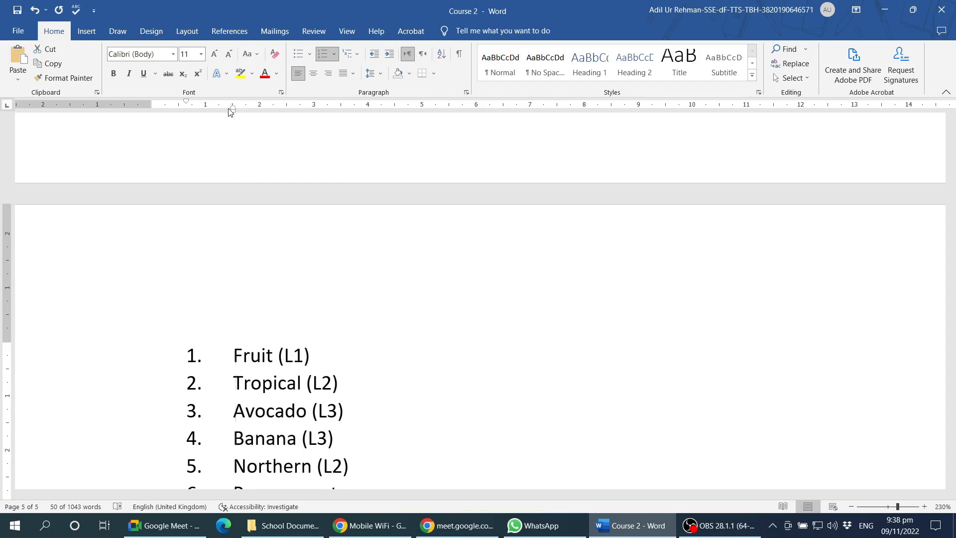
scroll(347, 321, "down", 10)
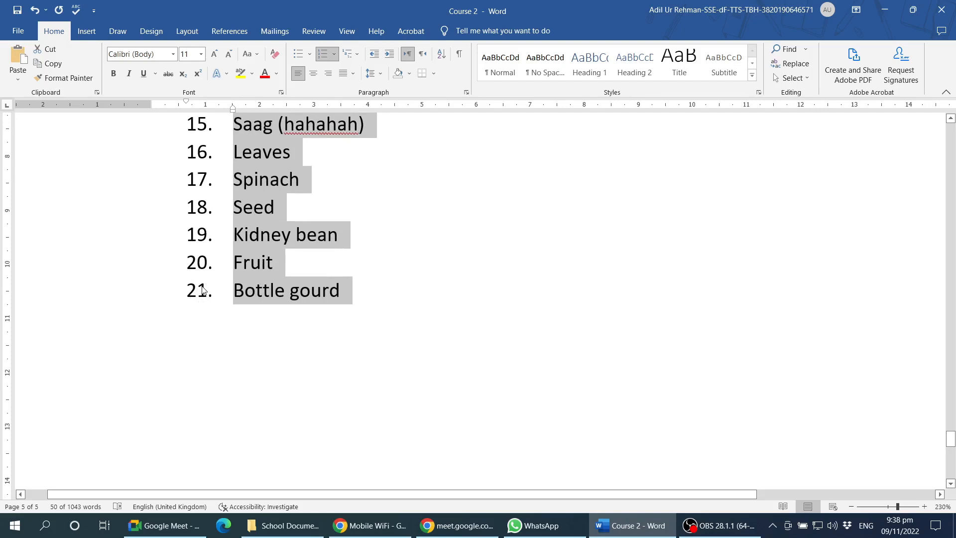
scroll(209, 290, "up", 2)
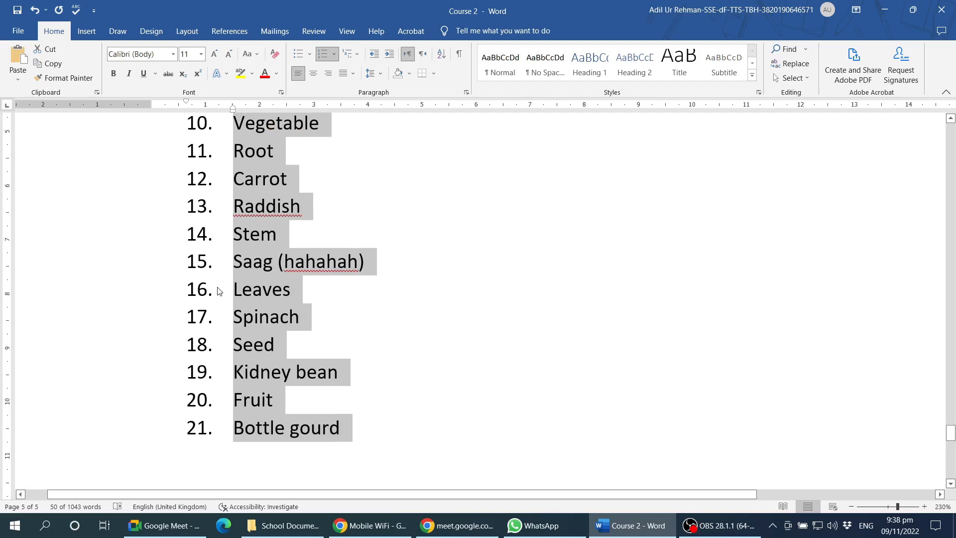
- Review the re-indented list and change its numbering to the 1) 2) 3) format
scroll(219, 290, "up", 4)
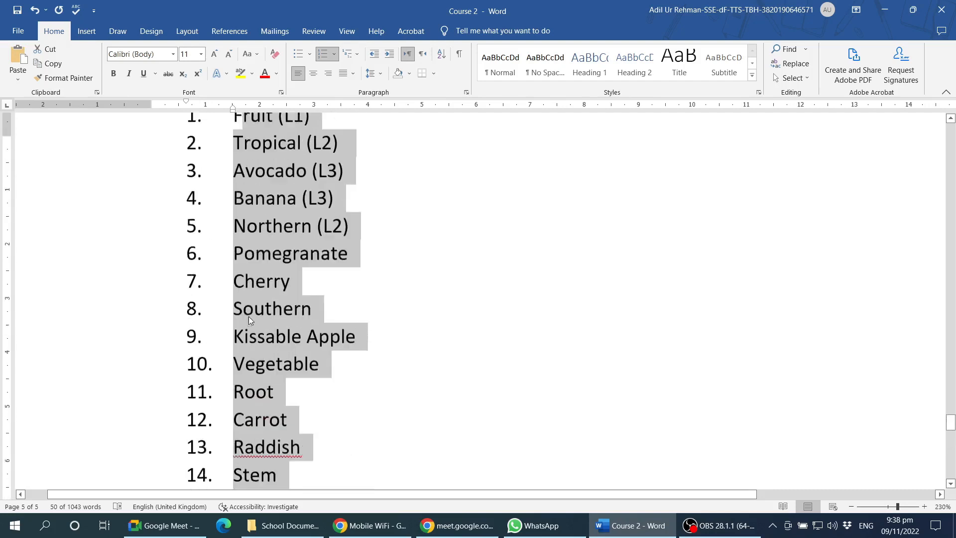
scroll(248, 316, "up", 1)
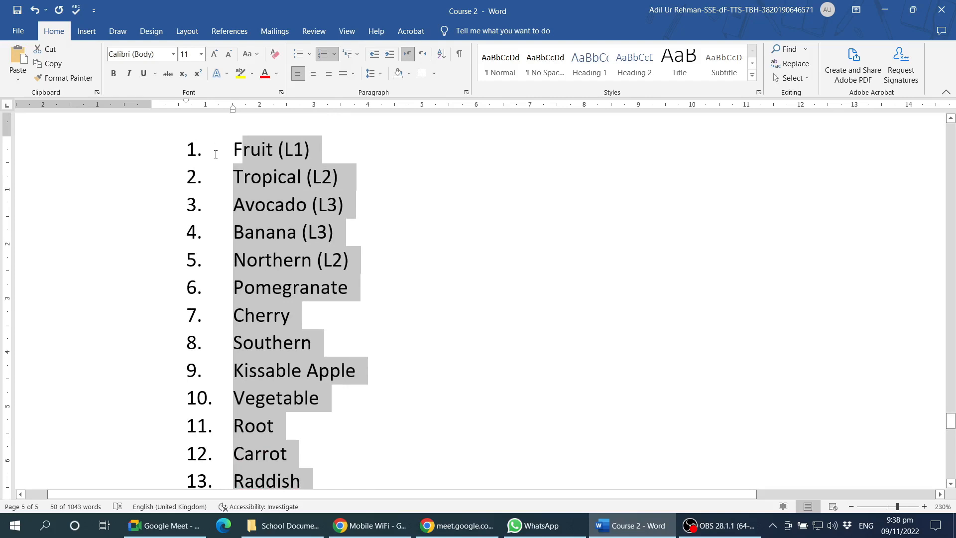
scroll(214, 224, "down", 3)
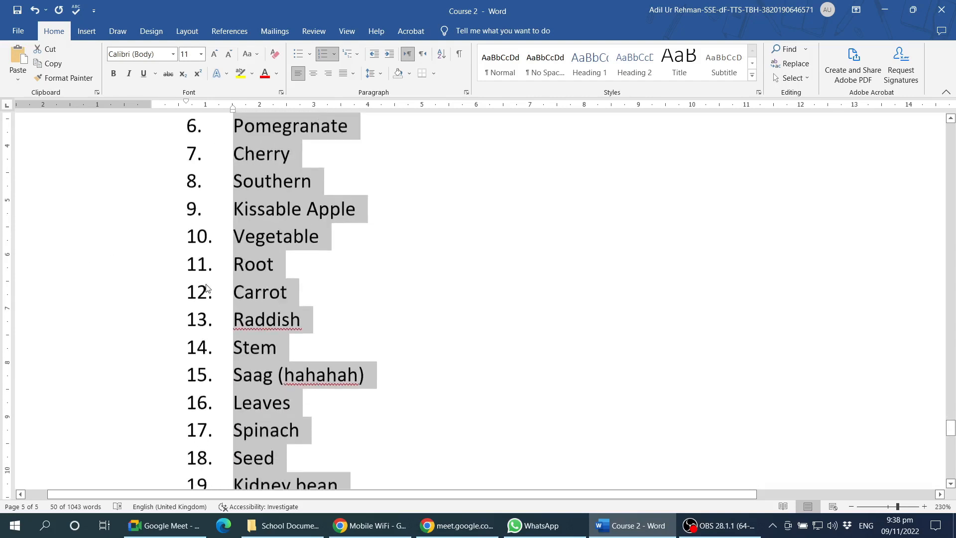
scroll(206, 288, "down", 1)
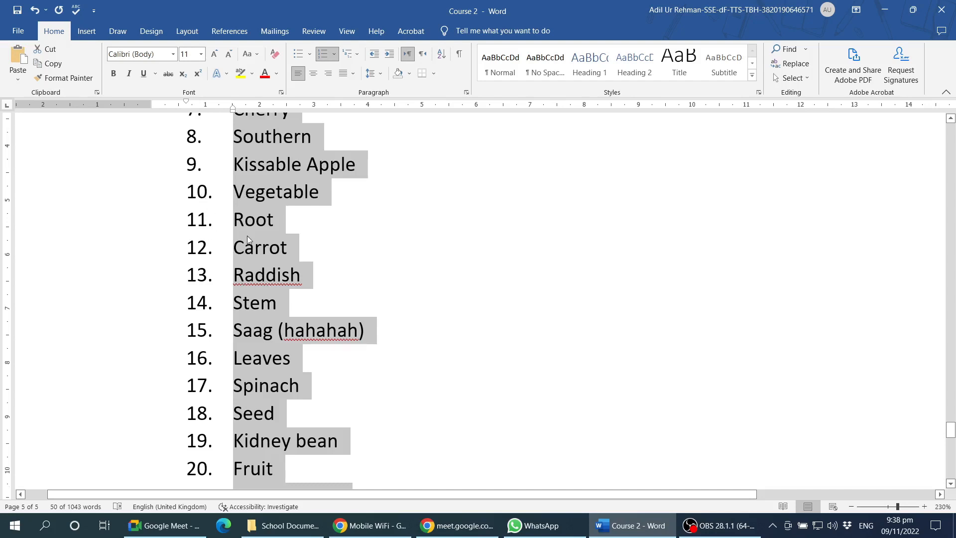
scroll(248, 235, "down", 5)
scroll(279, 174, "up", 1)
left_click(333, 54)
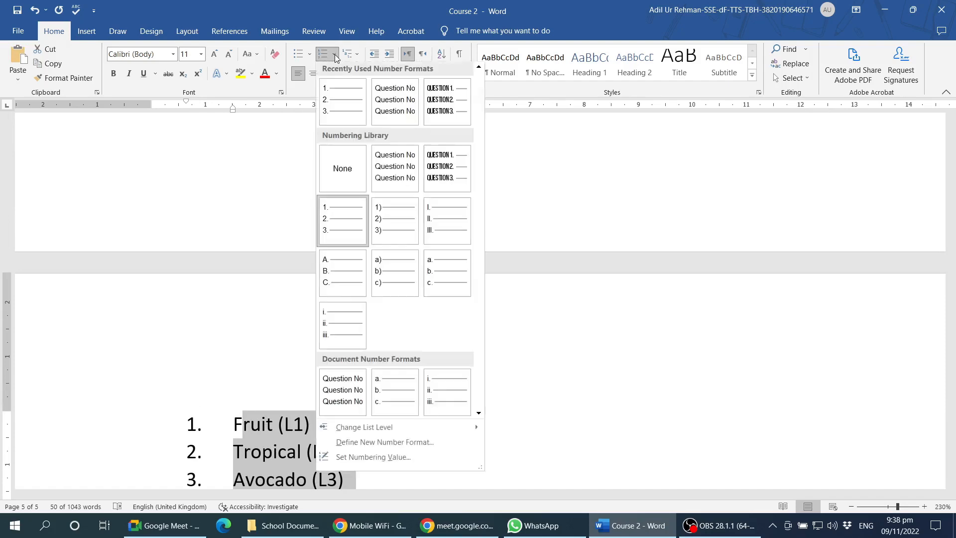
left_click(391, 215)
scroll(280, 314, "down", 1)
scroll(280, 313, "down", 8)
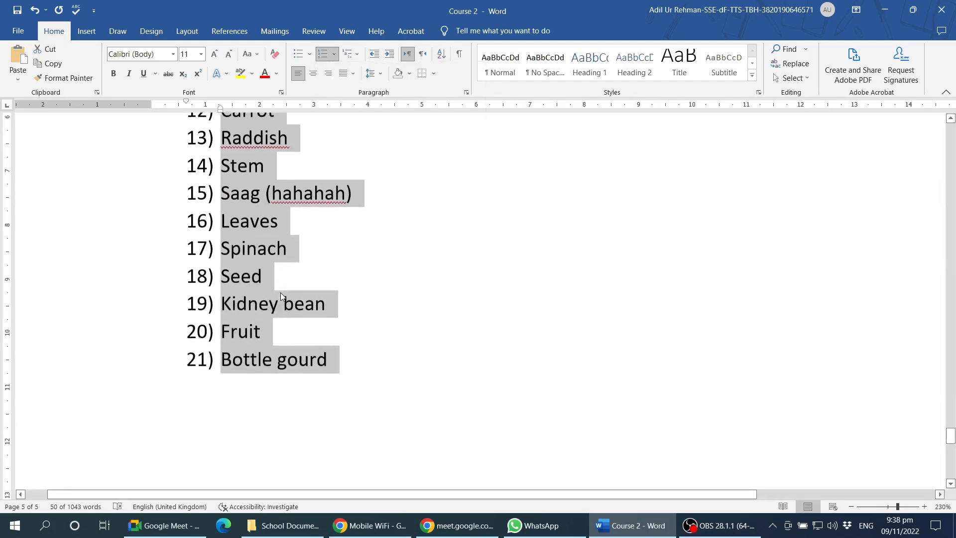
scroll(280, 292, "up", 2)
left_click(228, 227)
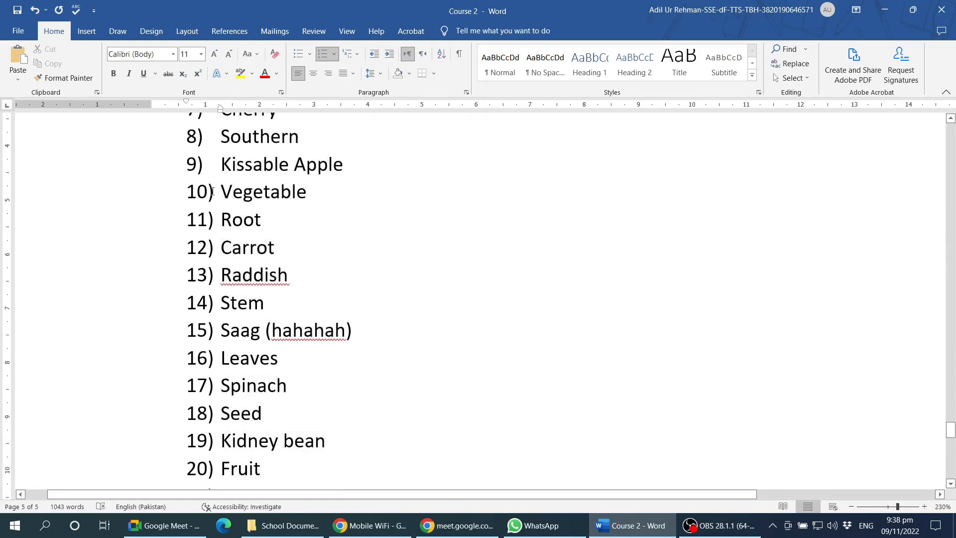
- Try adding a tab in front of "Vegetable" in item 10 and undo it
left_click(212, 192)
key("Tab")
key("ctrl+z")
left_click(221, 192)
left_click_drag(219, 193, 302, 193)
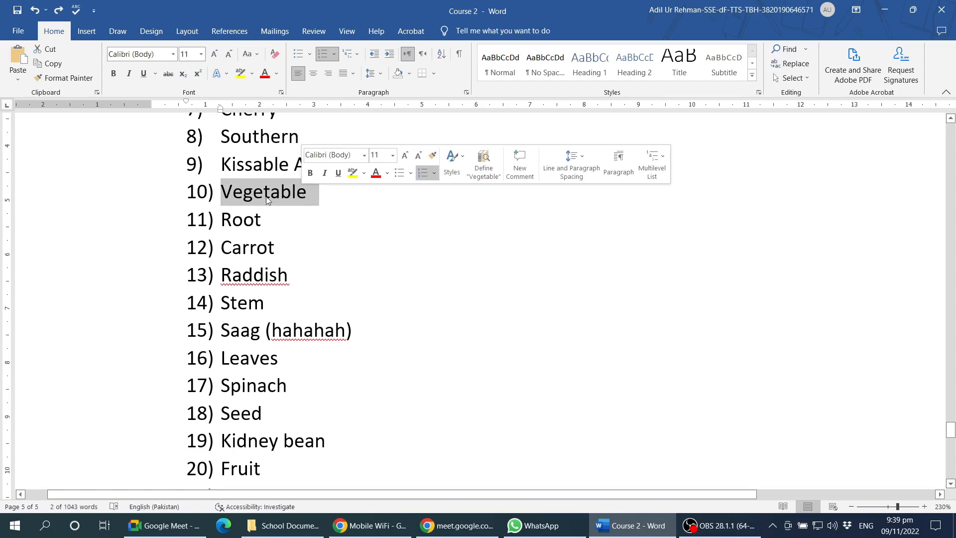
left_click(220, 193)
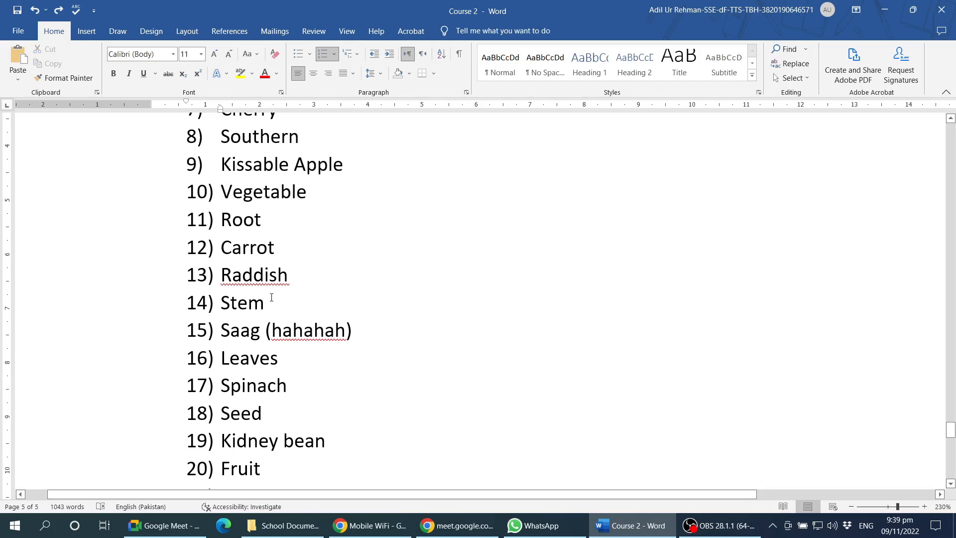
- Select the whole numbered list from "Bottle gourd" back to "Fruit (L1)" and copy it
scroll(271, 299, "down", 2, "ctrl")
scroll(273, 297, "down", 8, "ctrl")
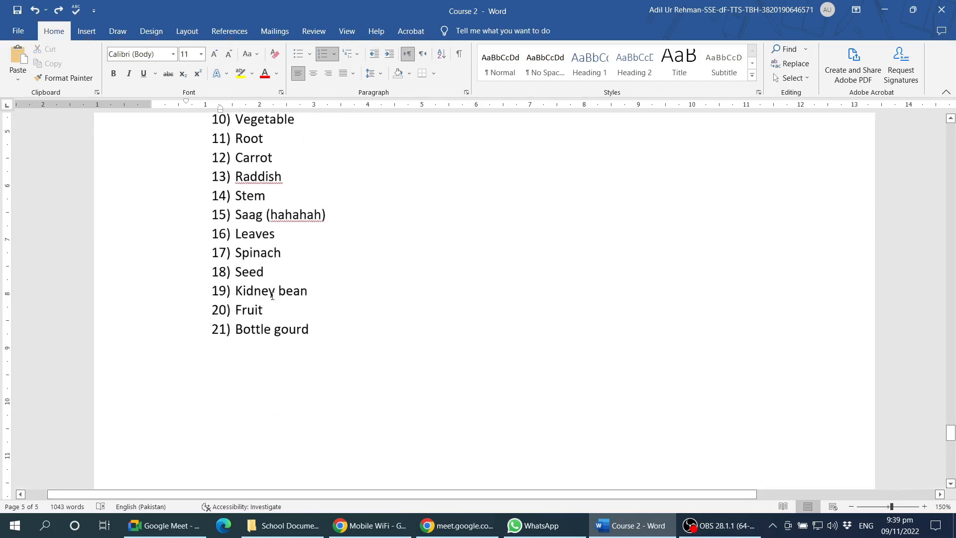
left_click(338, 289)
scroll(339, 316, "up", 3)
scroll(280, 199, "up", 3)
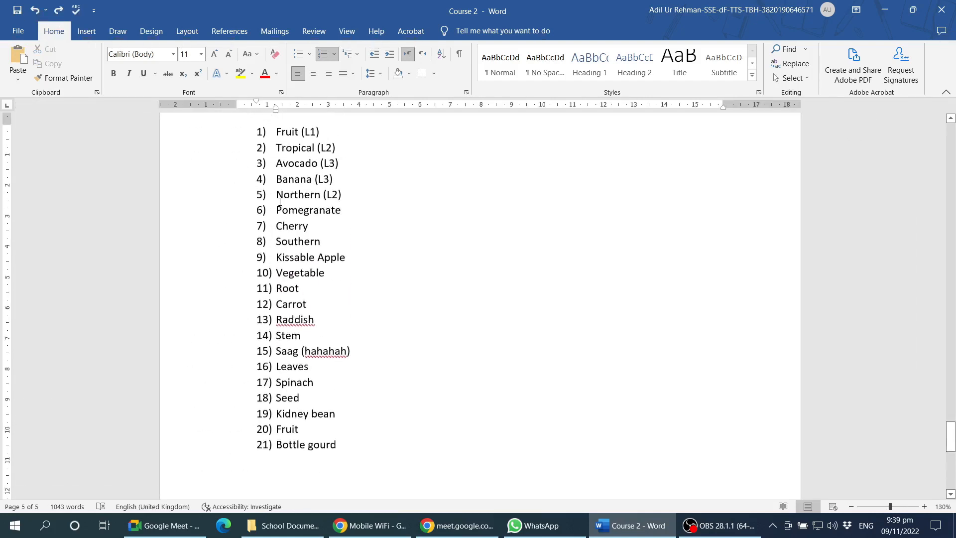
left_click(277, 208, "shift")
key("ctrl+c")
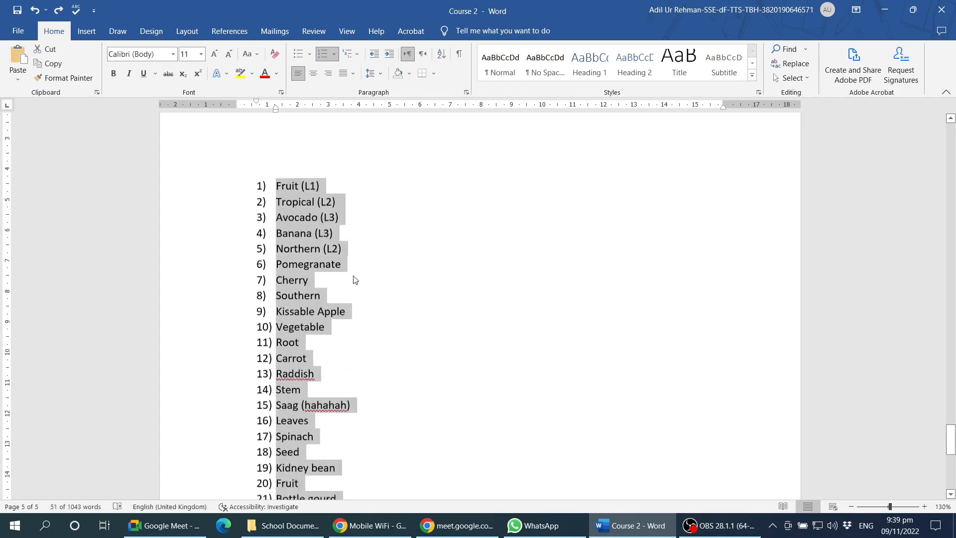
- Start a new list item after "Bottle gourd" and paste the copied list four times there
scroll(354, 279, "down", 3)
left_click(349, 363)
key("Return")
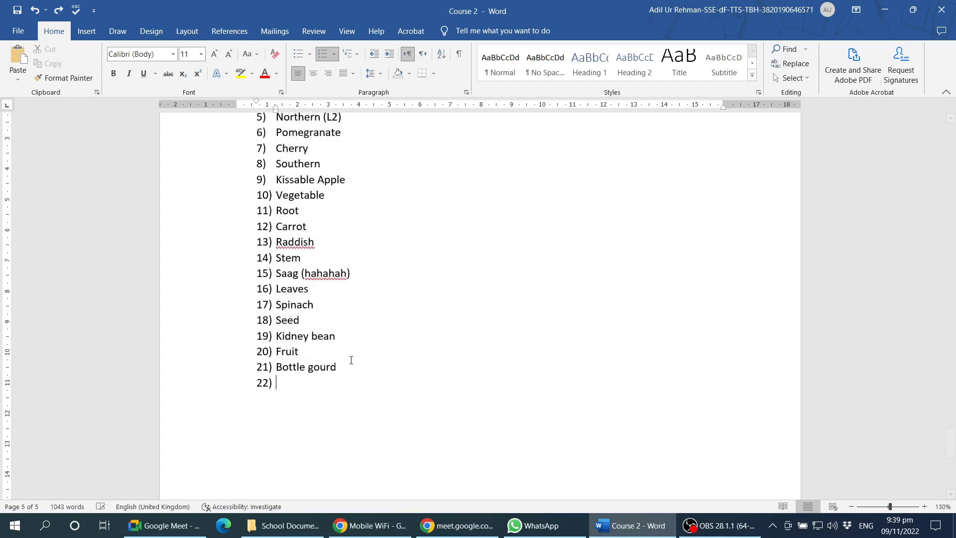
key("ctrl+v")
scroll(344, 363, "down", 3)
key("ctrl+v")
key("ctrl+v")
key("ctrl+v")
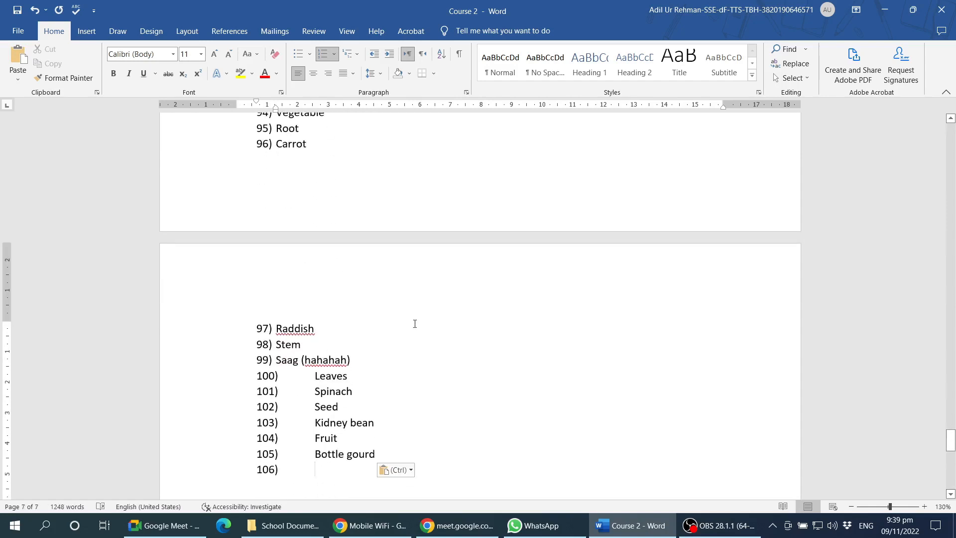
- Select the extended list from its end back to "Fruit (L1)" and set its hanging indent to about 1.75 cm on the ruler
scroll(415, 323, "down", 1)
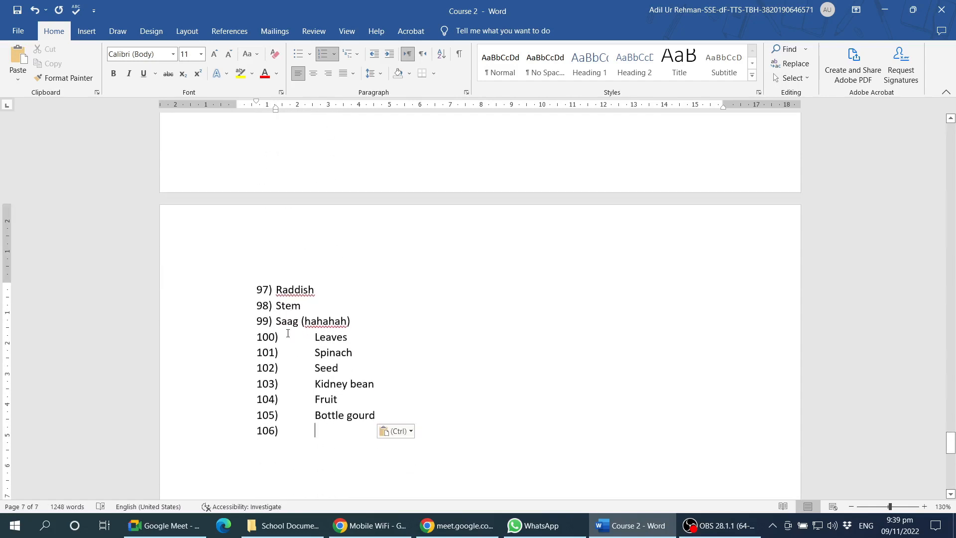
scroll(304, 337, "down", 1)
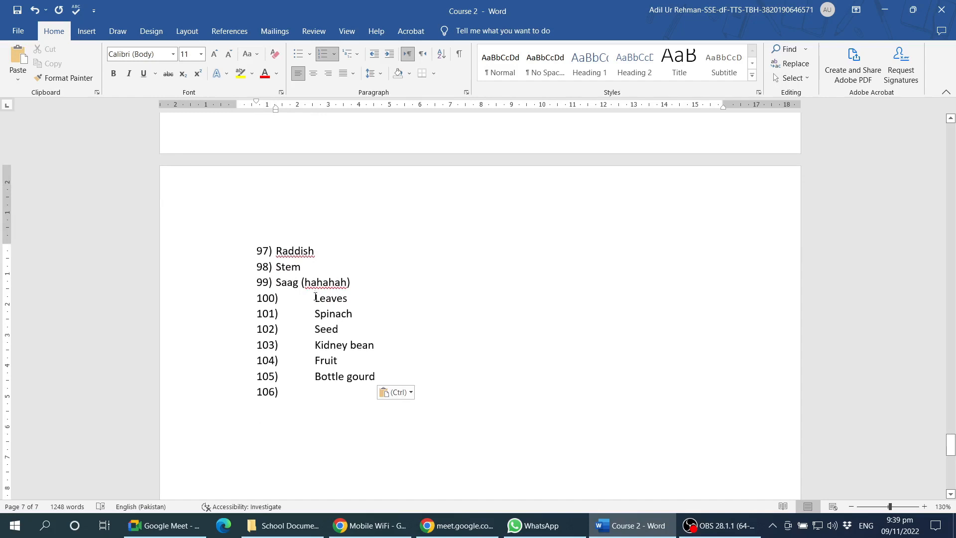
scroll(289, 296, "up", 3)
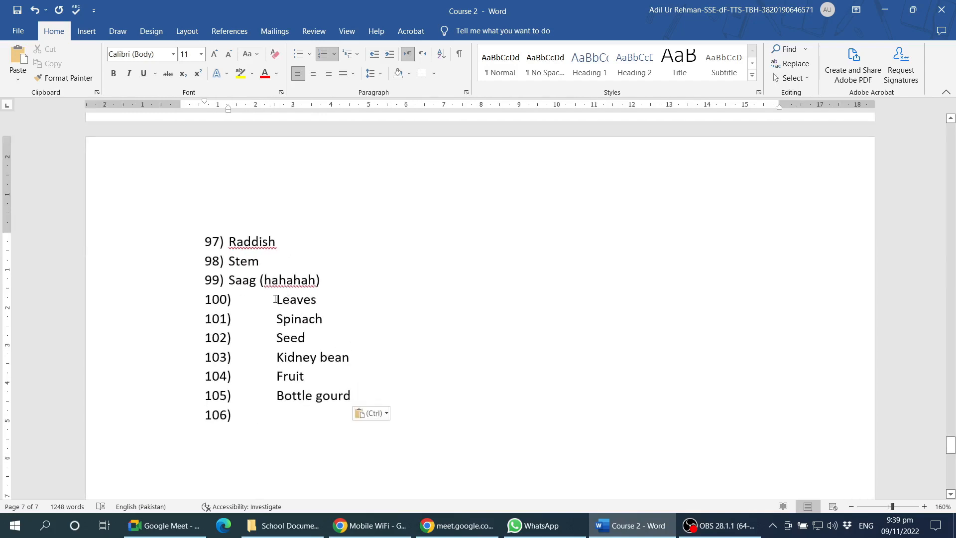
left_click(231, 278)
scroll(335, 401, "up", 6)
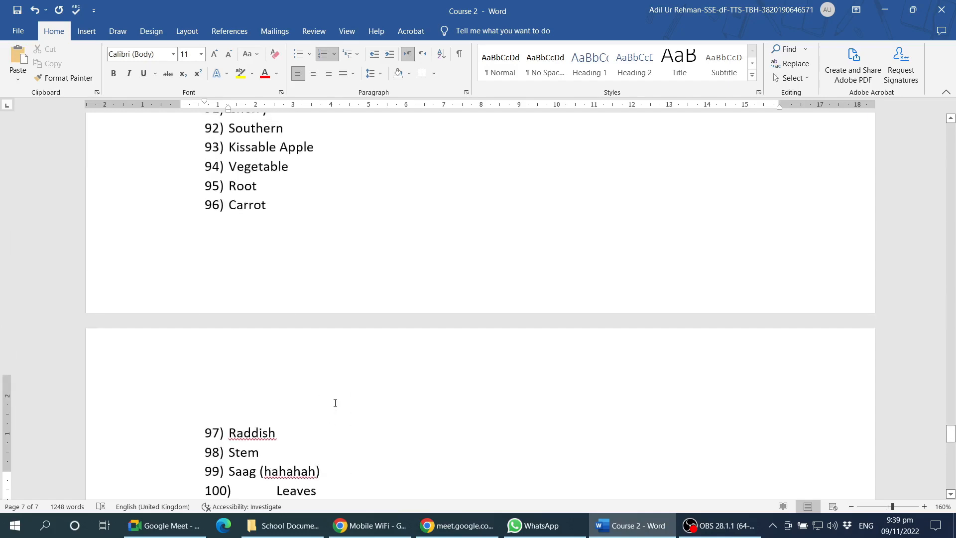
scroll(335, 402, "up", 13)
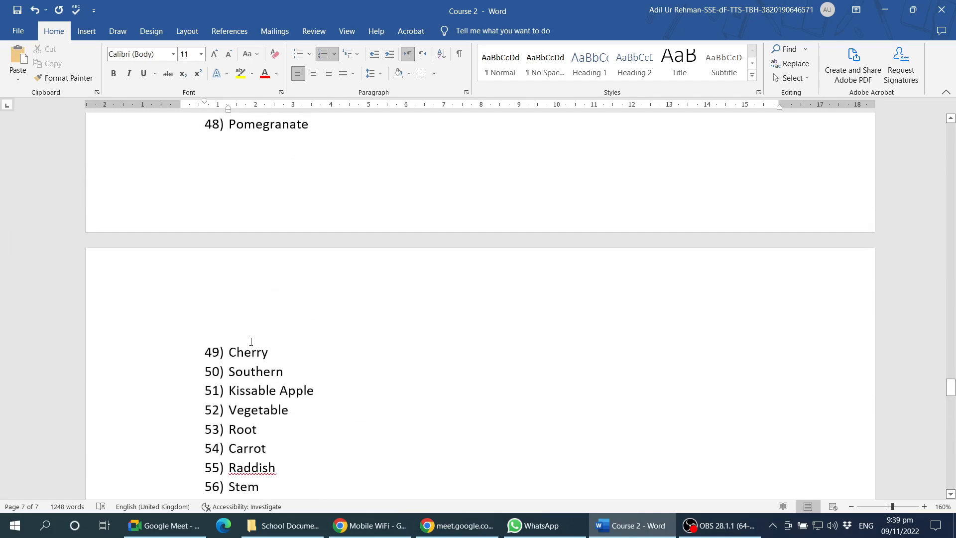
scroll(313, 362, "up", 10)
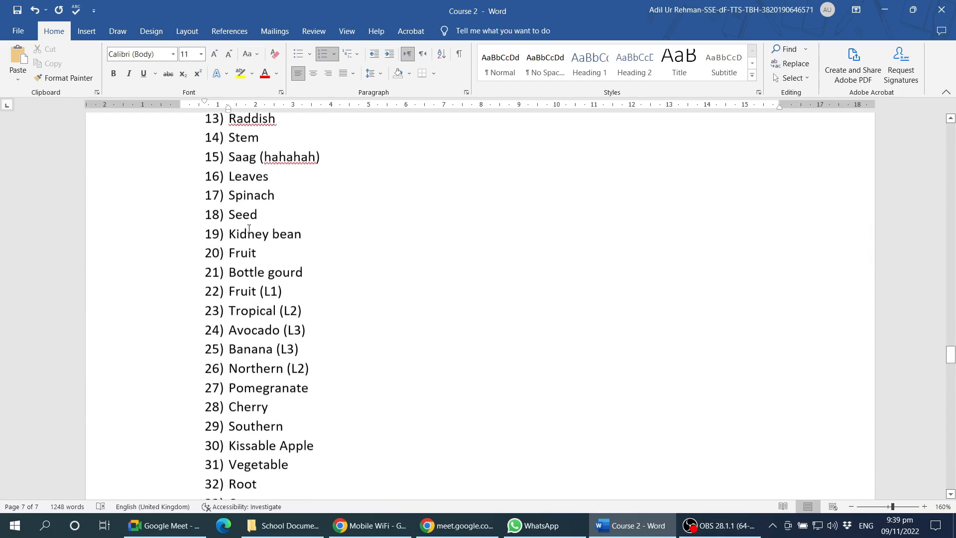
scroll(253, 171, "up", 4)
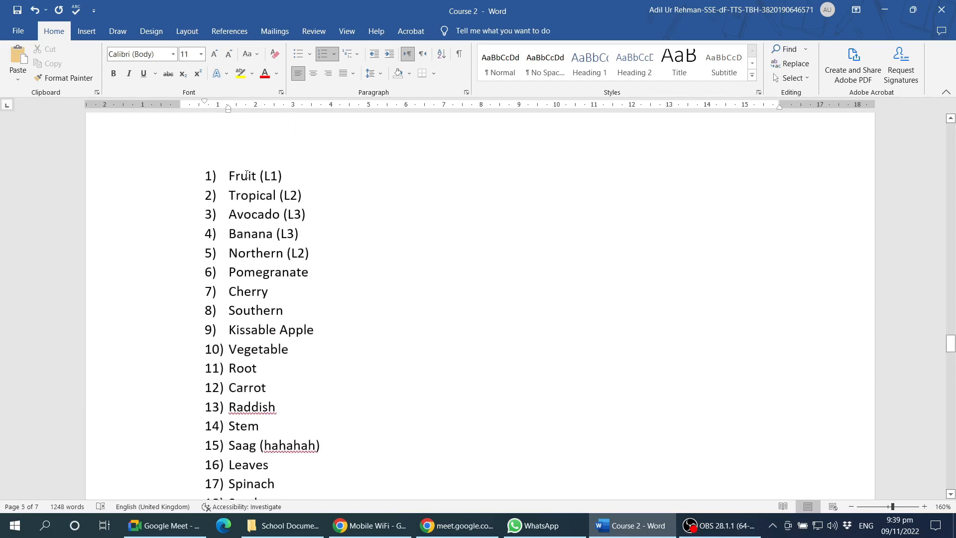
left_click(249, 178, "shift")
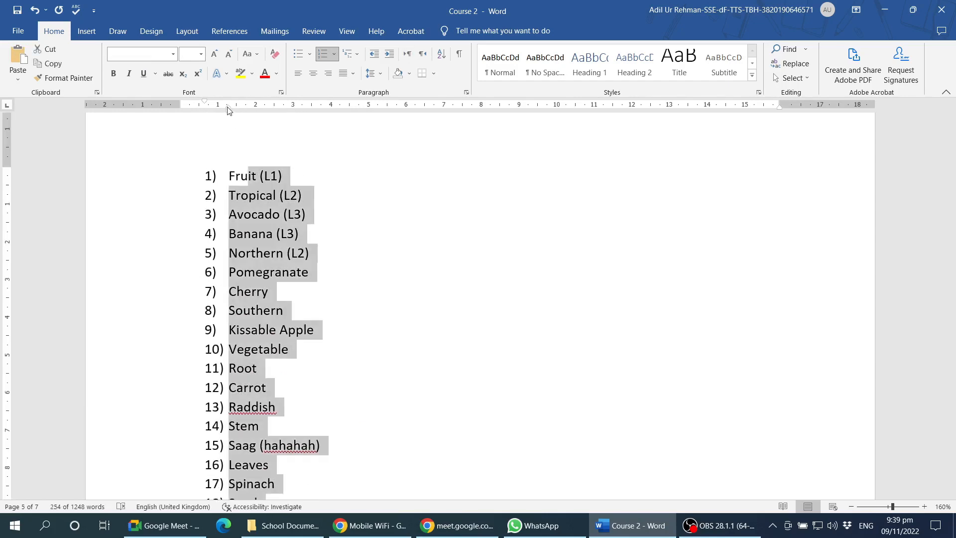
scroll(282, 236, "down", 20)
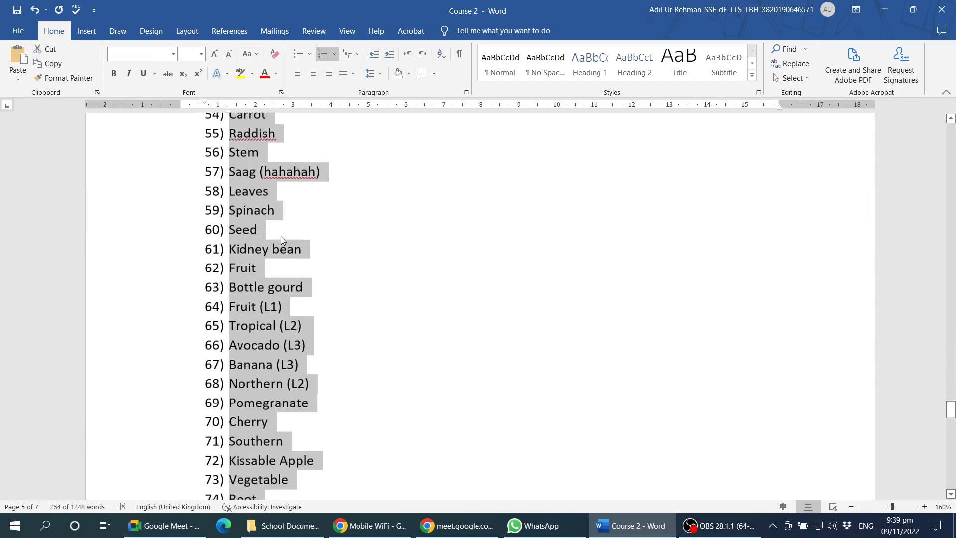
type("Raddish Stem Saag (hahahah) Leaves Spinach Seed Kidney bean Fruit Bottle gourd")
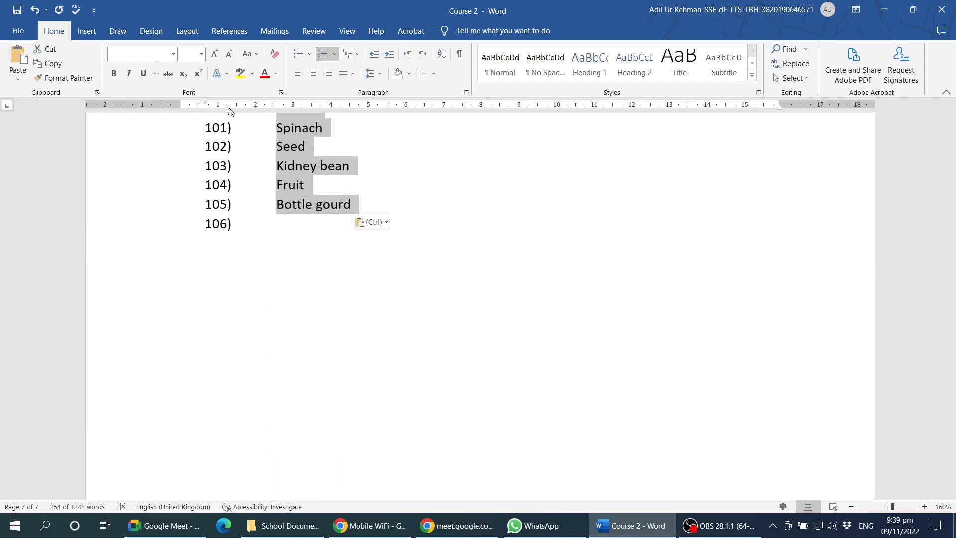
left_click_drag(228, 106, 244, 107)
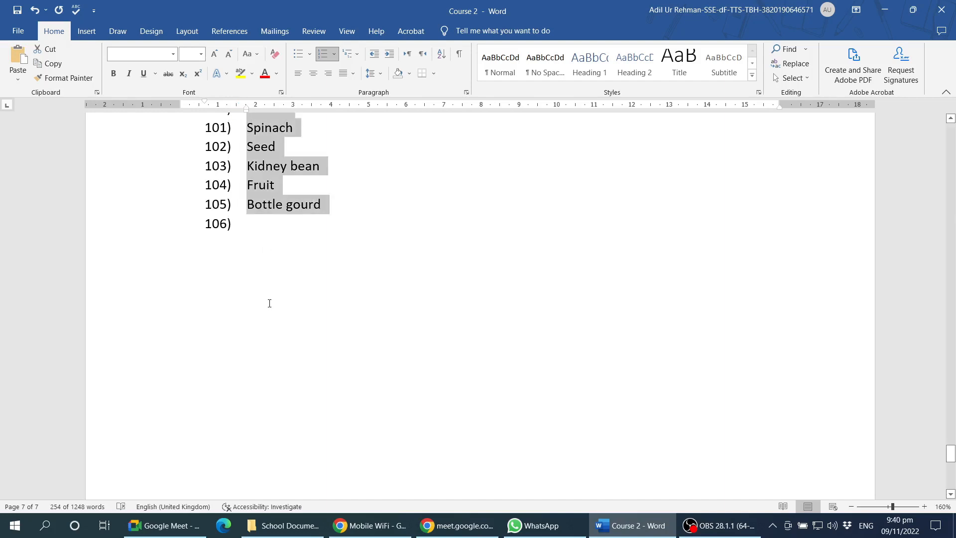
- Examine how the text lines up after one-, two- and three-digit numbers throughout the extended list
scroll(270, 302, "up", 15)
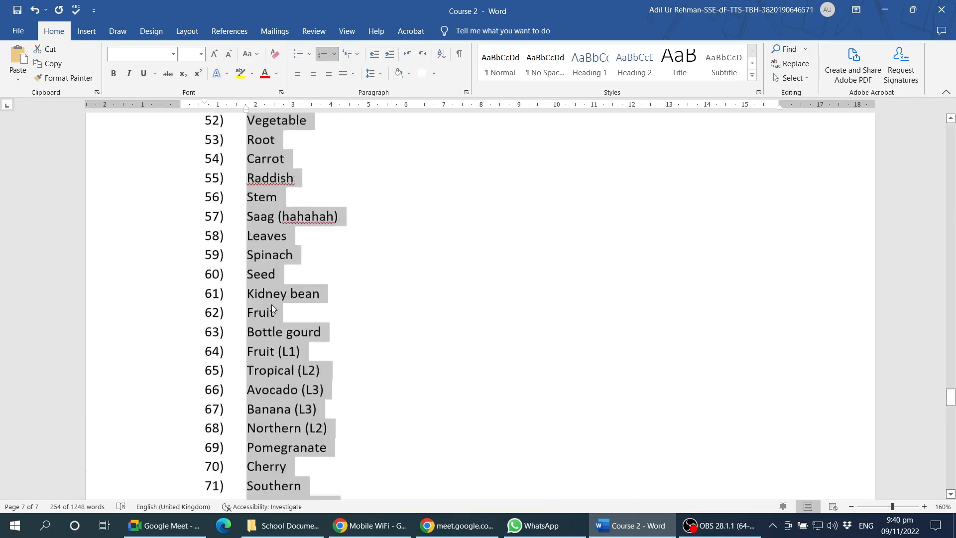
scroll(271, 305, "up", 1)
scroll(270, 303, "down", 17)
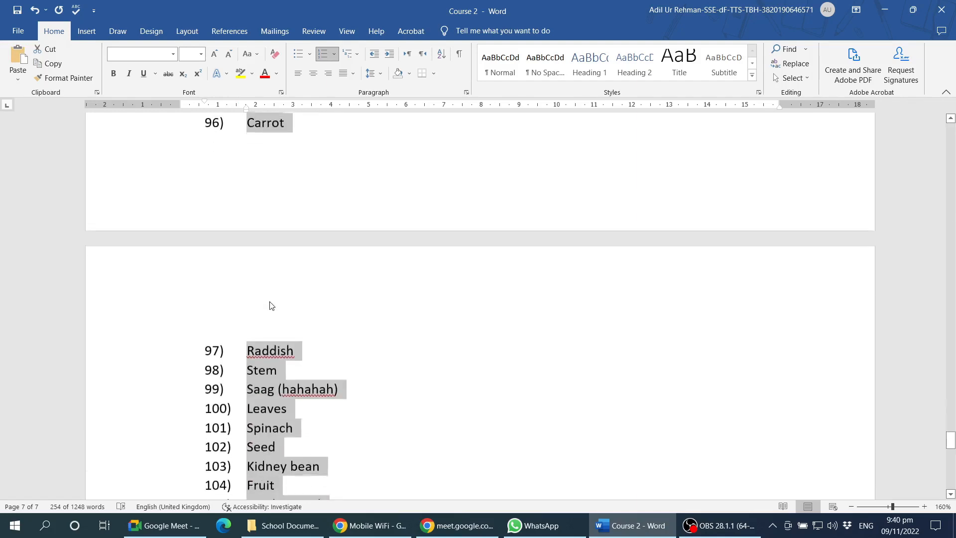
scroll(272, 306, "down", 4)
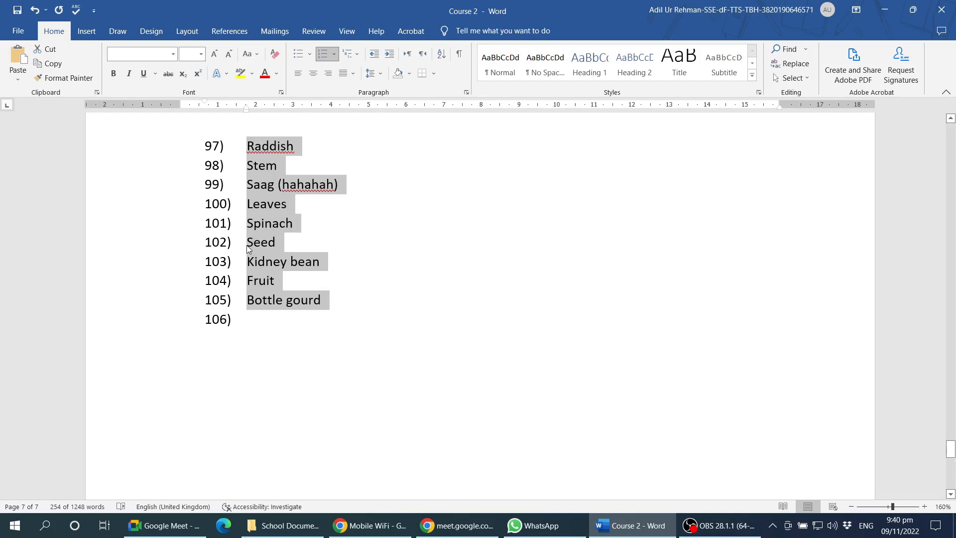
left_click(319, 302)
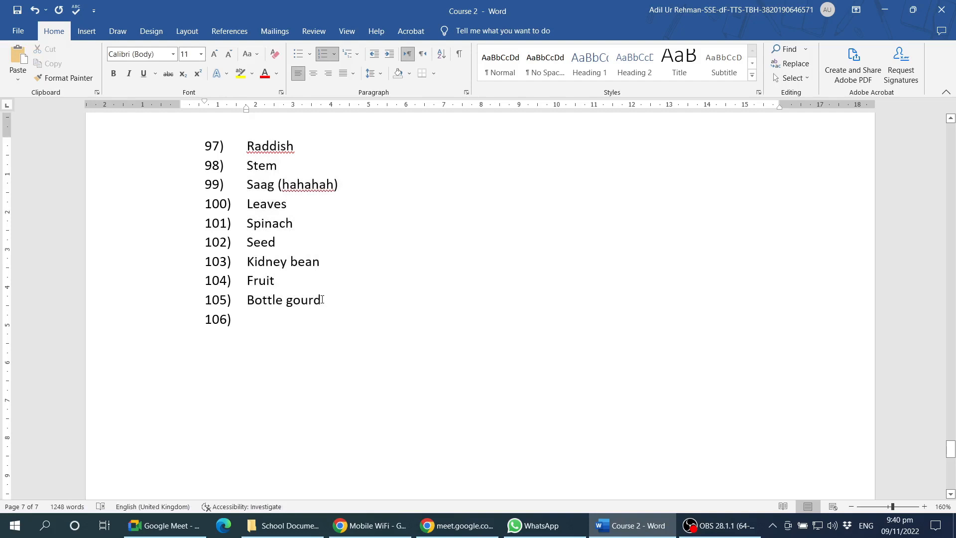
left_click(328, 297)
scroll(263, 324, "up", 8)
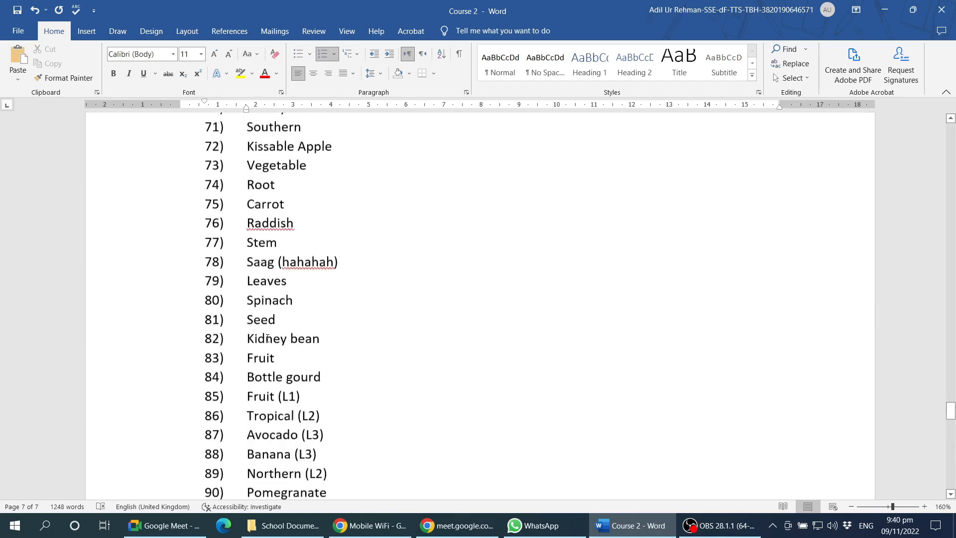
scroll(267, 339, "up", 12)
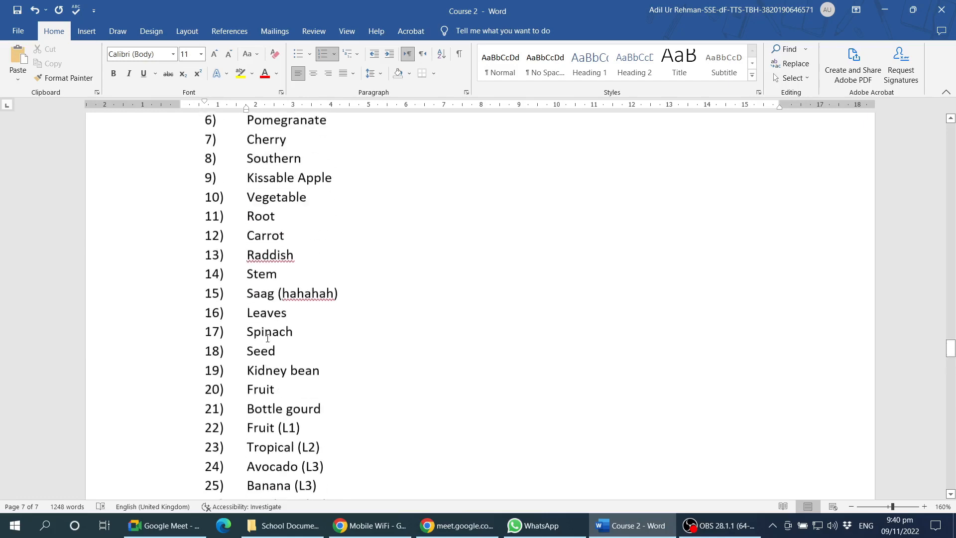
scroll(267, 338, "up", 6)
scroll(265, 337, "down", 4)
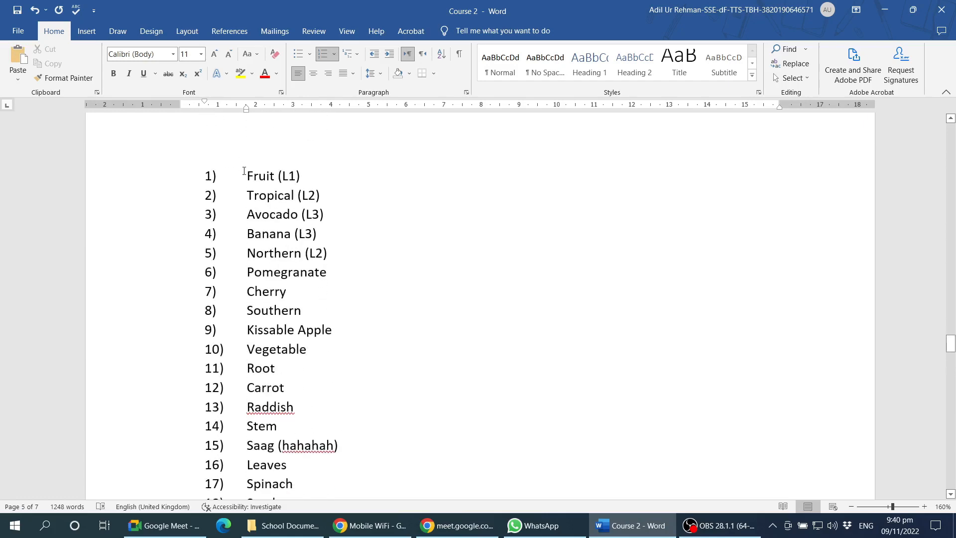
- Place the cursor at "Fruit (L1)" and inspect the Left-to-Right and Right-to-Left Text Direction commands
left_click(244, 172)
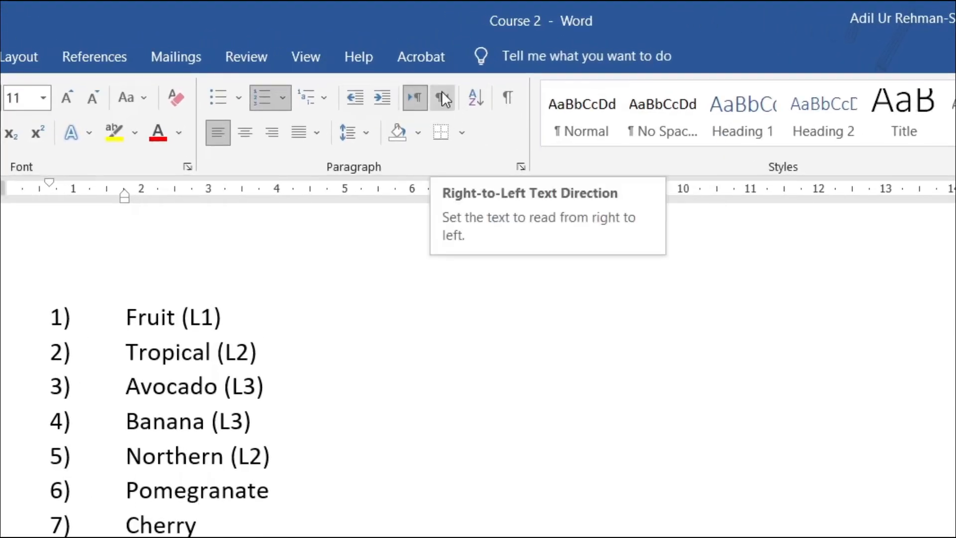
left_click(422, 95)
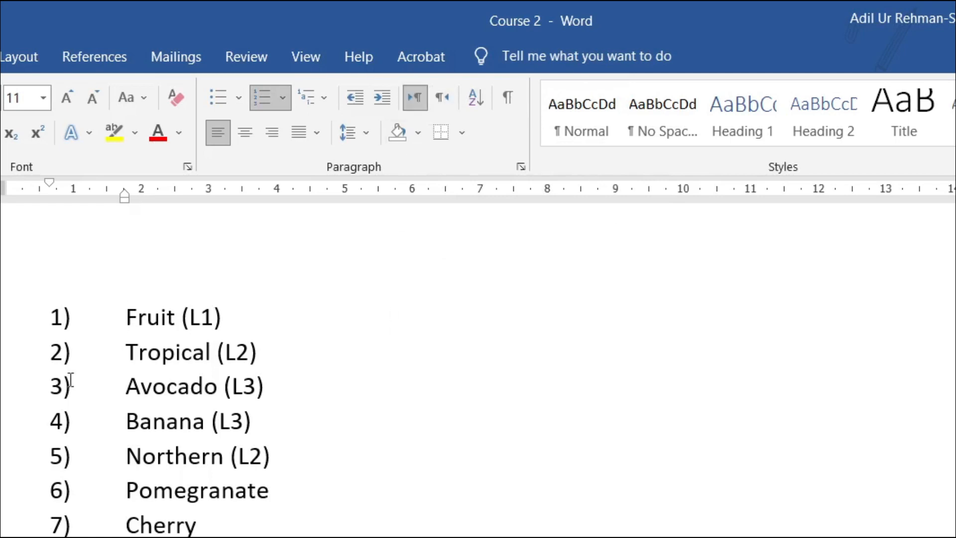
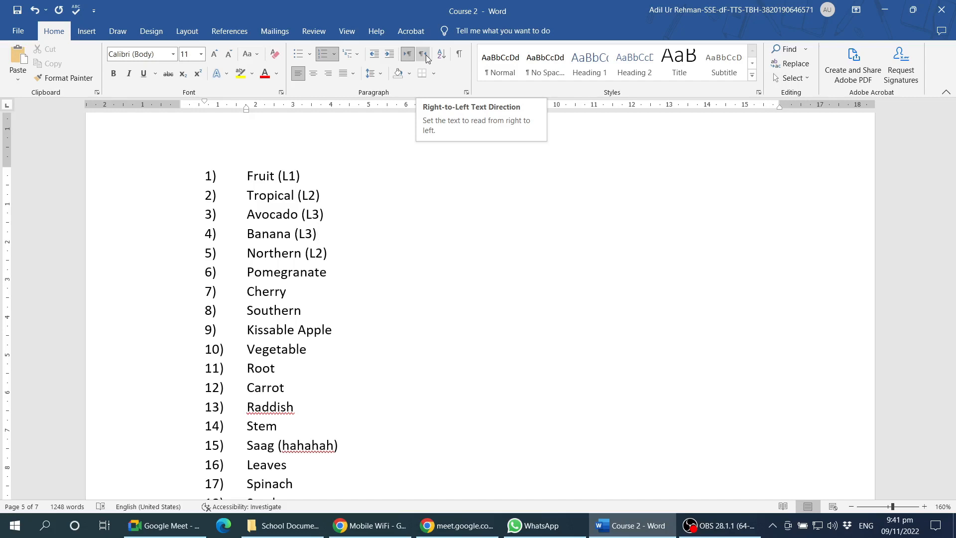
- Select the bulleted fruit and vegetable list from "Fruit (L1)" to "Bottle gourd" and set its text direction to right-to-left
scroll(431, 295, "up", 10)
scroll(431, 296, "up", 8)
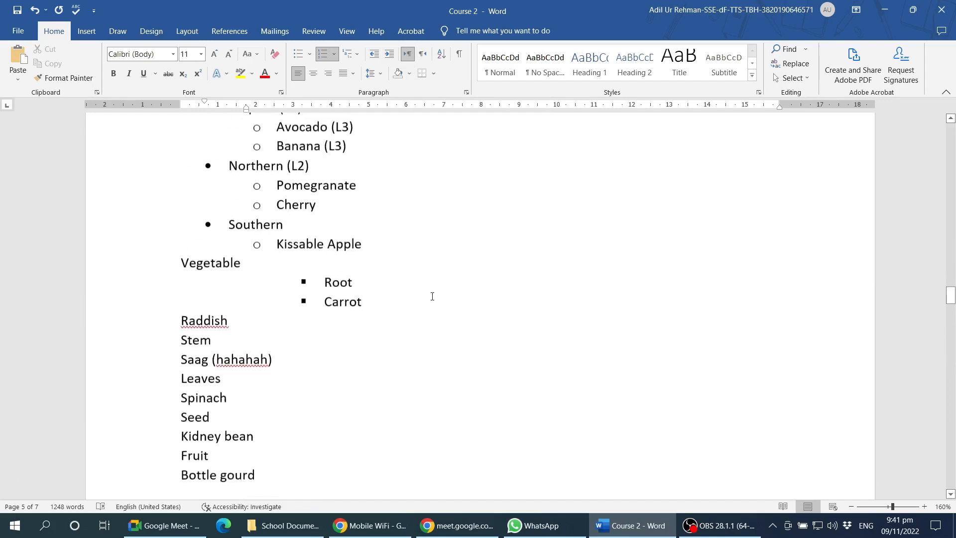
scroll(335, 302, "down", 4)
left_click(214, 142)
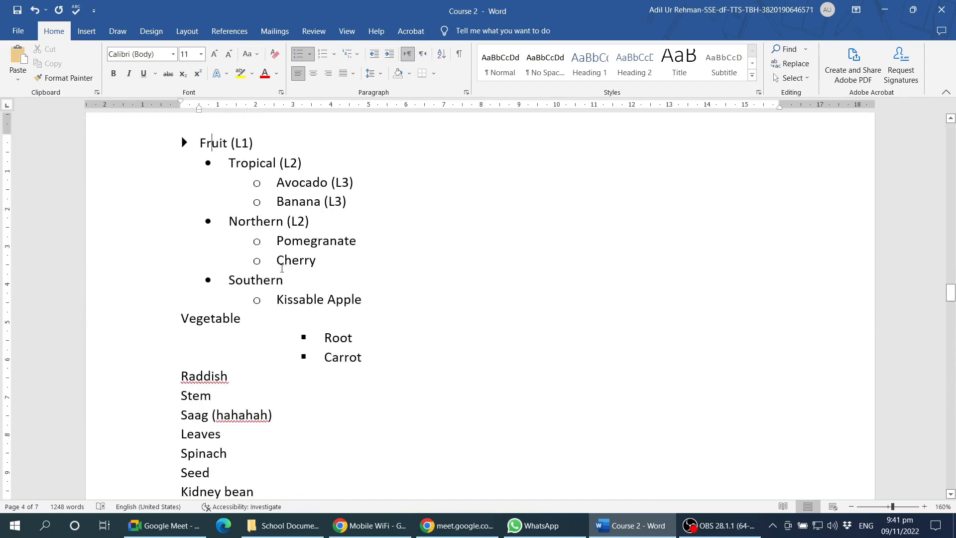
scroll(229, 384, "down", 3)
left_click(260, 333, "shift")
scroll(337, 367, "up", 4)
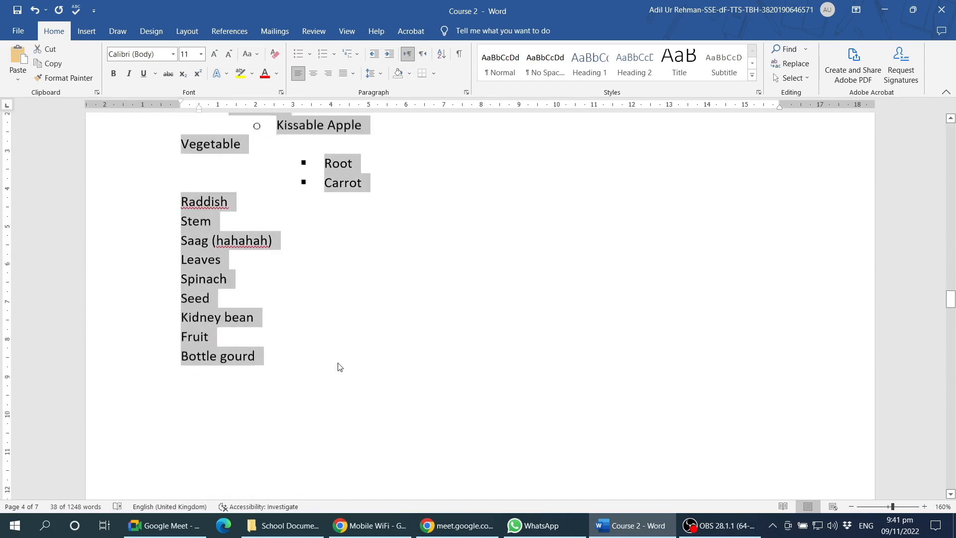
left_click(424, 56)
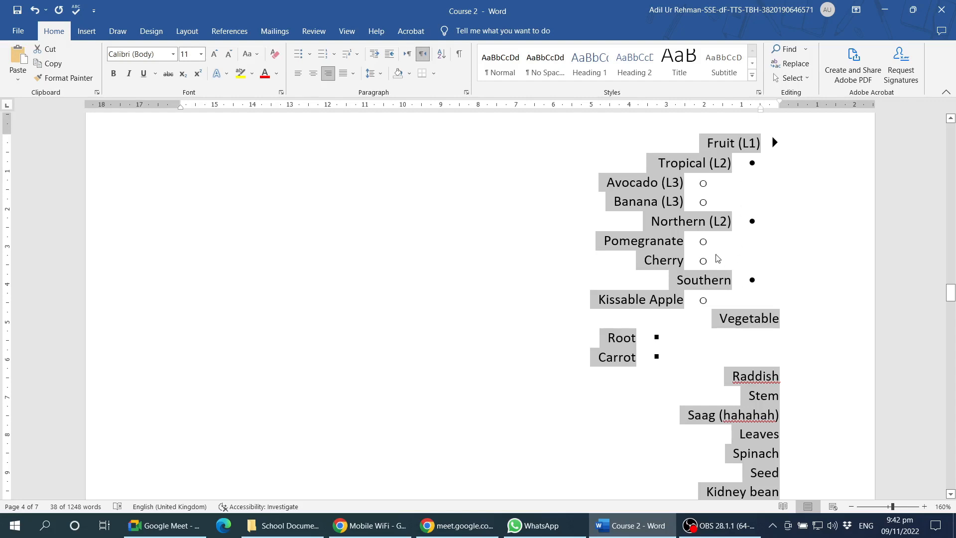
scroll(719, 320, "down", 1)
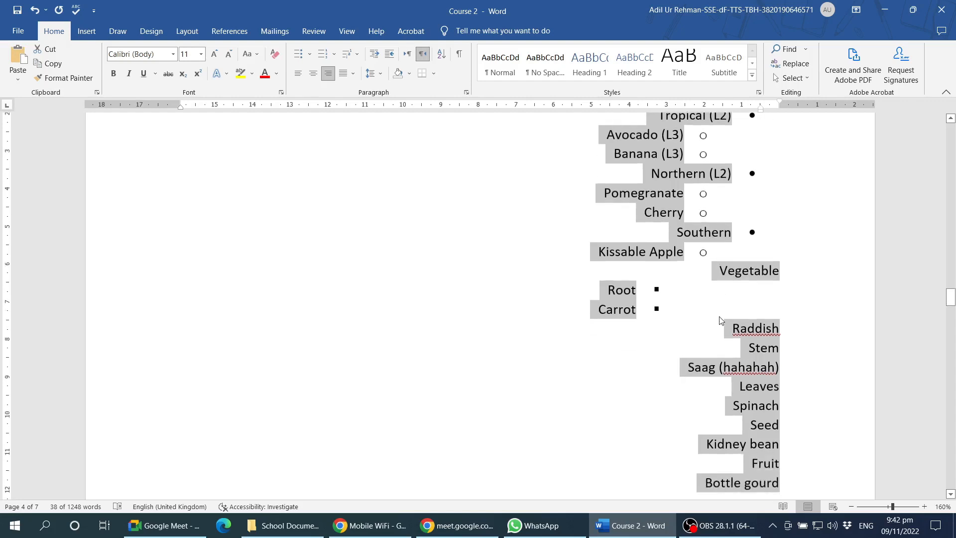
- Select the first red "Lorem ipsum" paragraph on page 1 and set its text direction to right-to-left
scroll(720, 320, "down", 12)
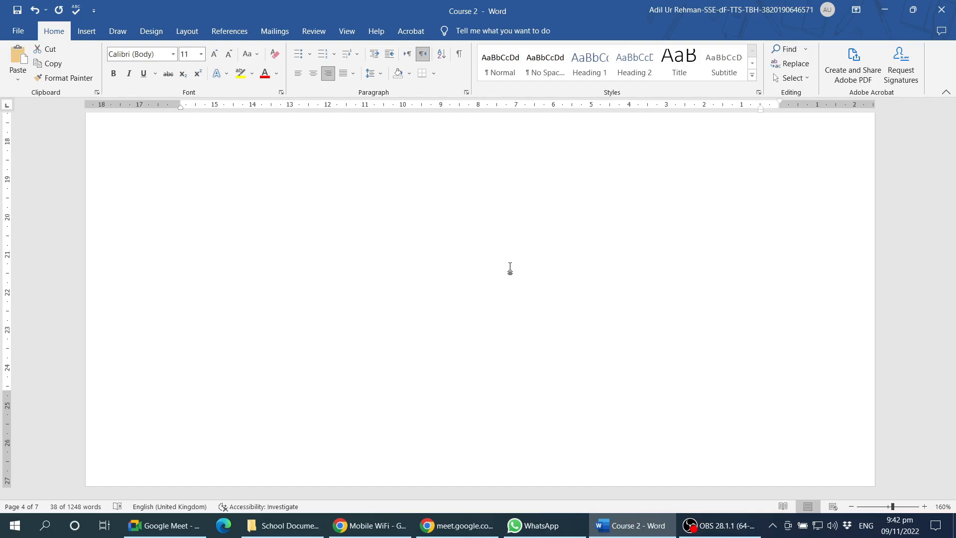
scroll(510, 268, "up", 20)
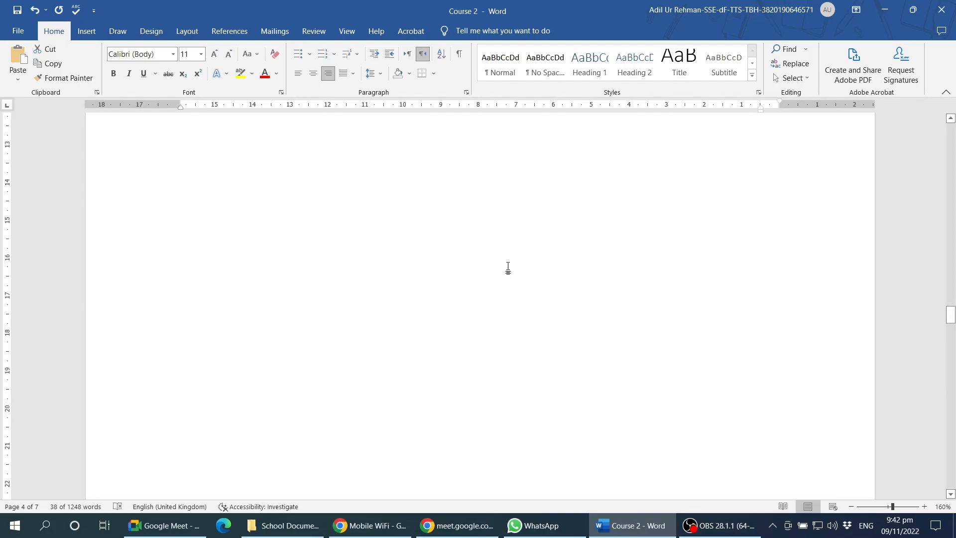
scroll(518, 318, "up", 15)
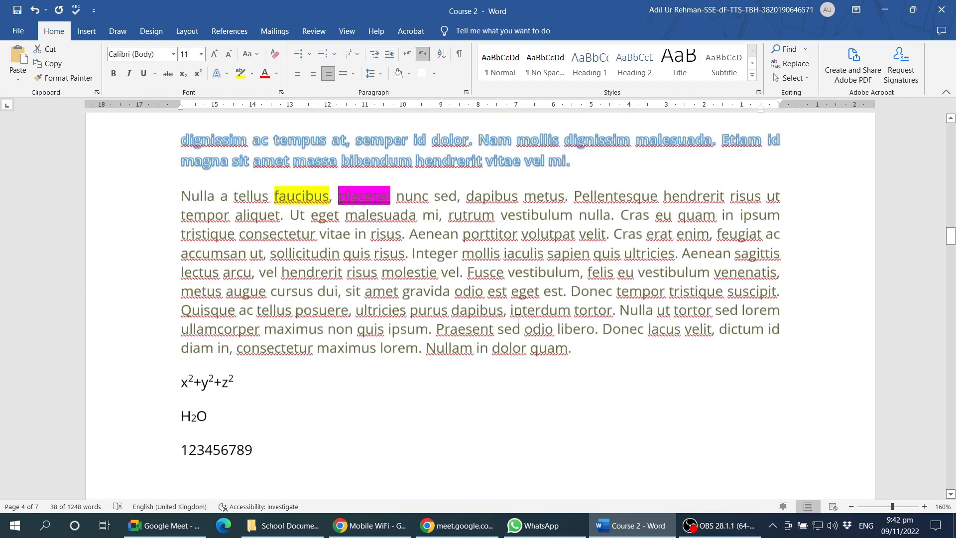
scroll(518, 317, "up", 20)
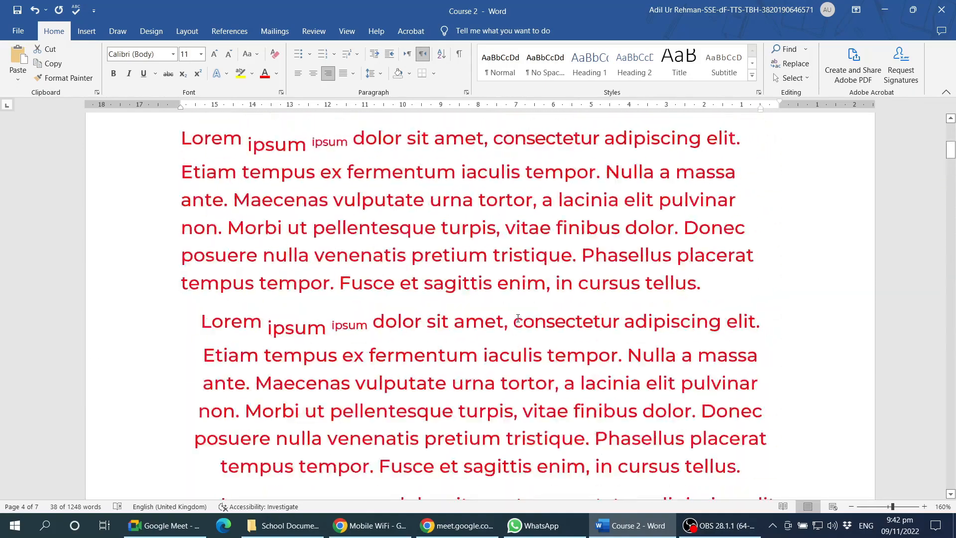
triple_click(455, 281)
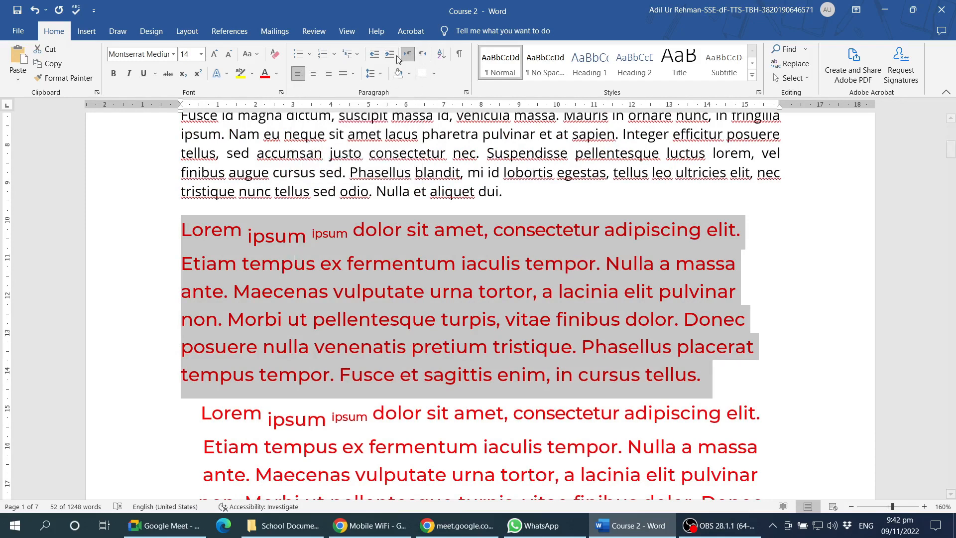
left_click(423, 54)
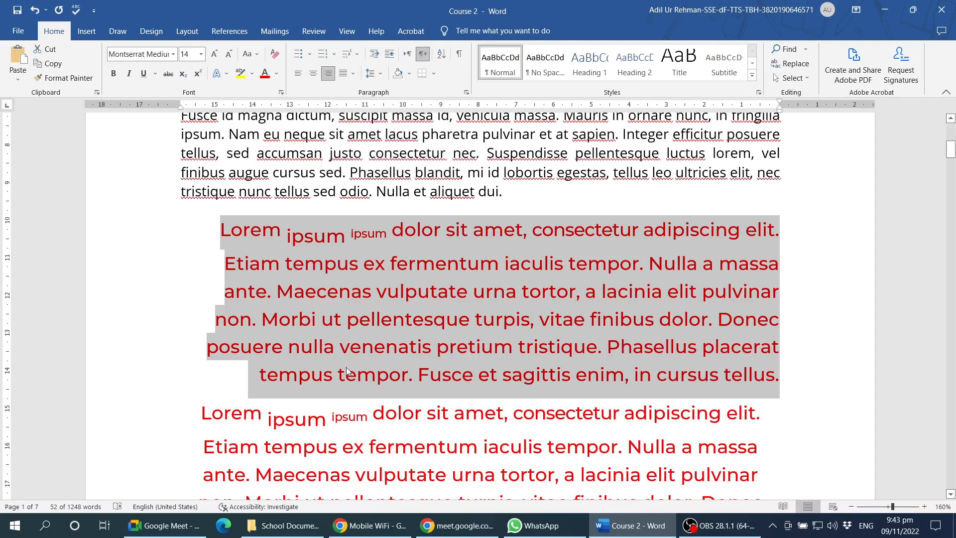
- Examine how the cursor and selection behave in the right-to-left paragraph, moving back from "elit." and selecting "adipiscing" and the whole paragraph
left_click(776, 234)
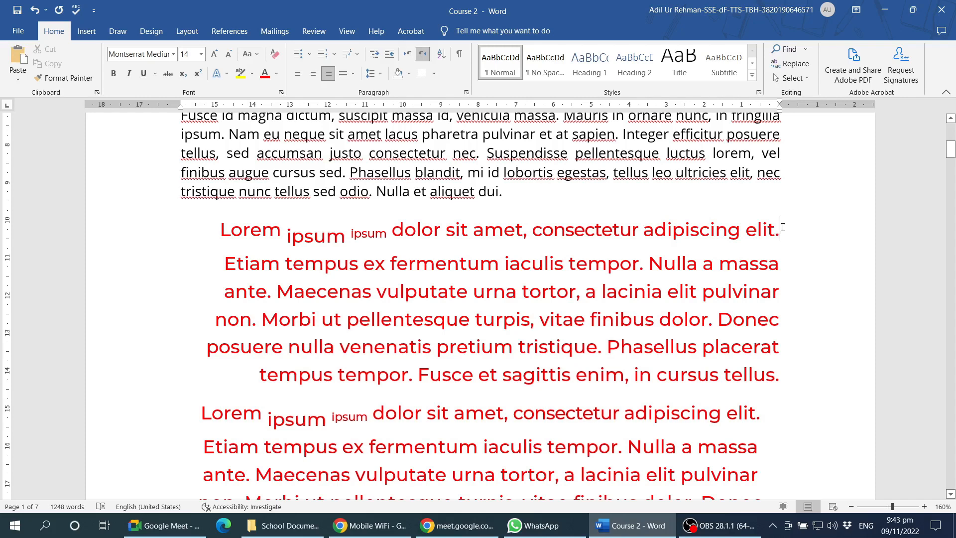
key("Left")
key("Left")
key("Left")
key("Left")
key("Left")
key("Left")
key("Left")
key("Left")
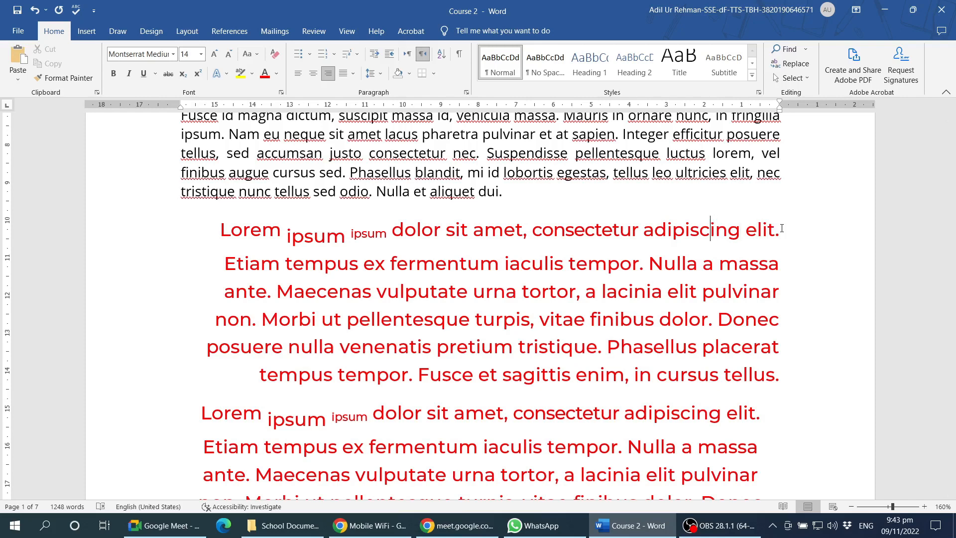
key("Left")
key("Left")
double_click(648, 235)
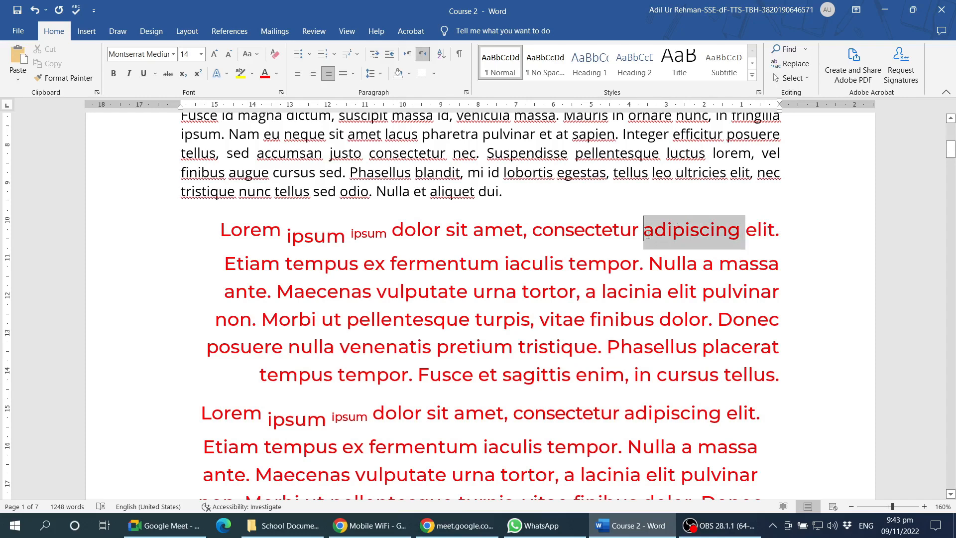
triple_click(648, 235)
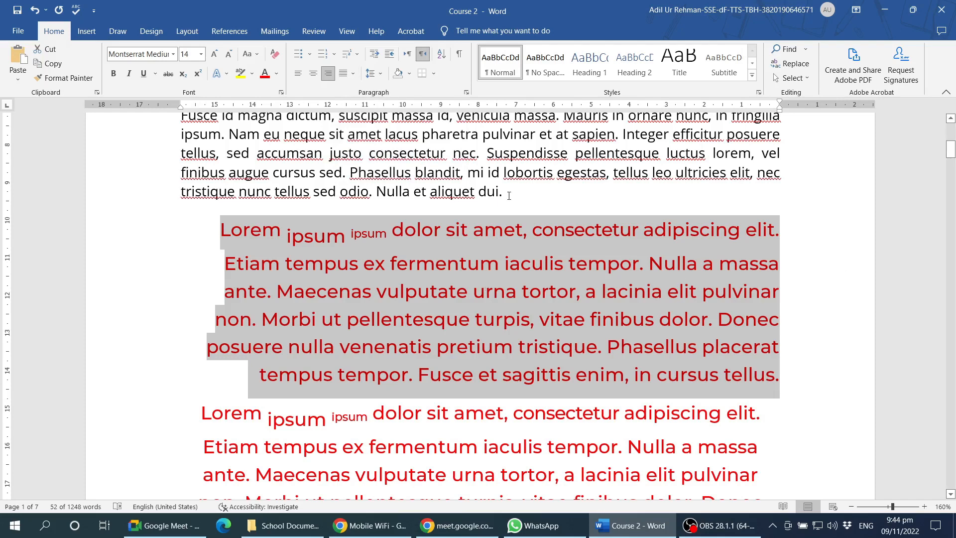
- Select the bulleted list from "Fruit (L1)" to "Carrot" on page 4, set it to left-to-right direction and align it right
scroll(523, 397, "down", 20)
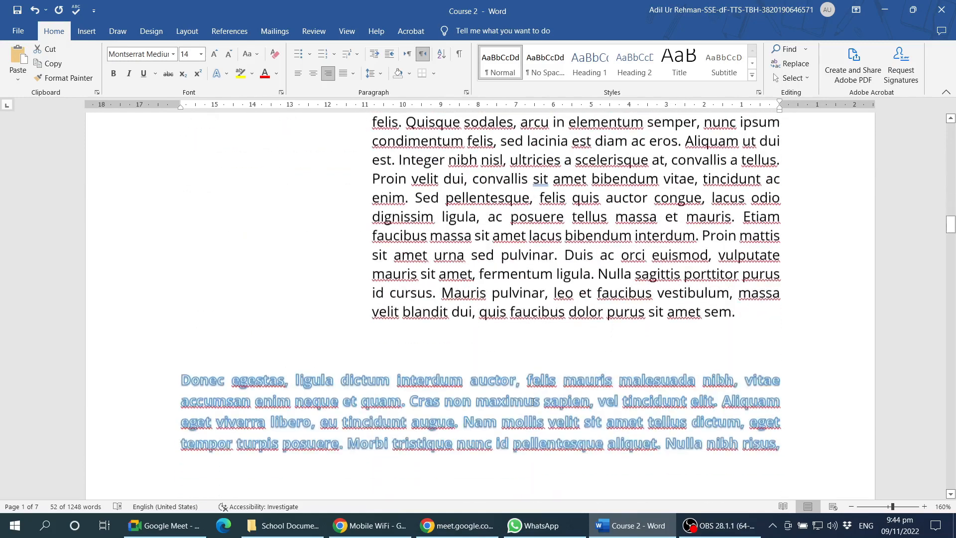
scroll(532, 402, "down", 20)
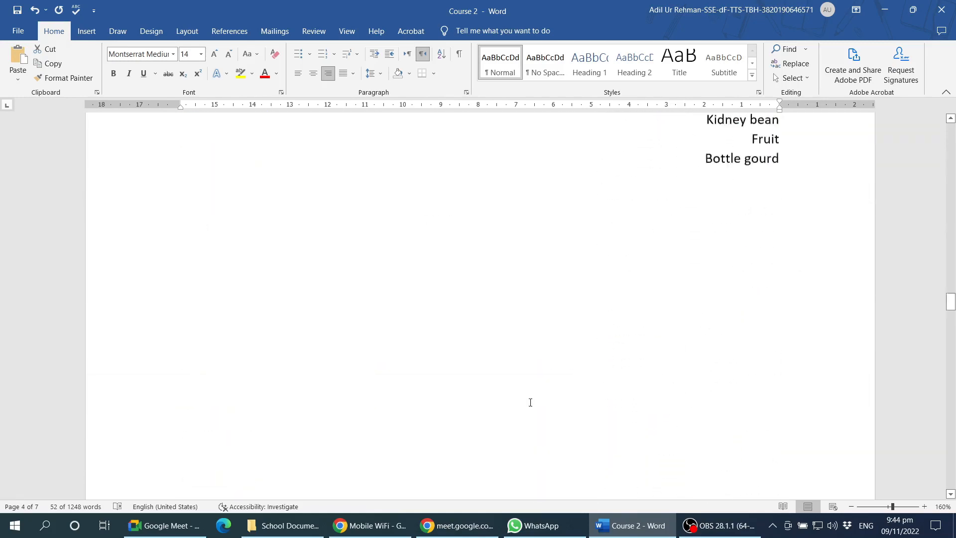
scroll(530, 402, "up", 6)
scroll(530, 402, "up", 2)
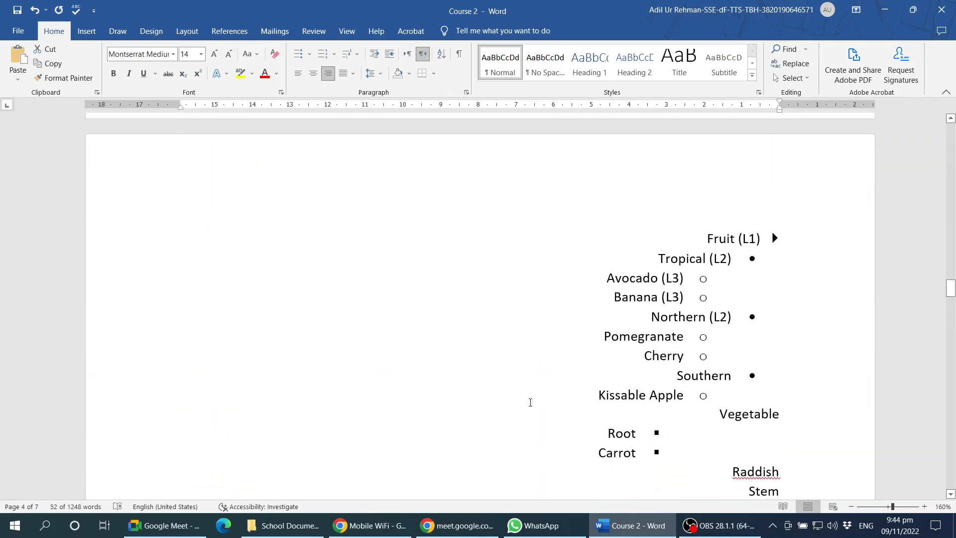
left_click(797, 240)
scroll(756, 273, "down", 1)
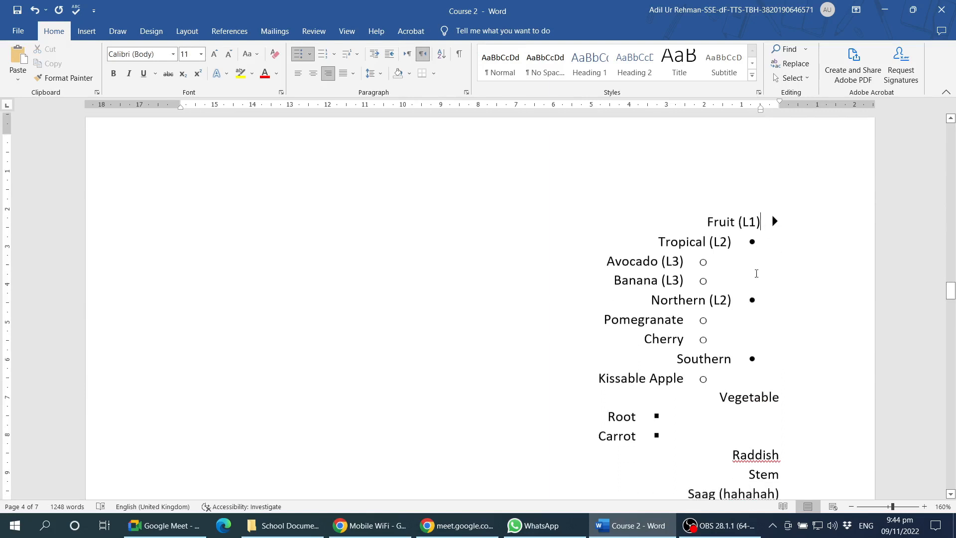
scroll(757, 273, "up", 2)
left_click(736, 377, "shift")
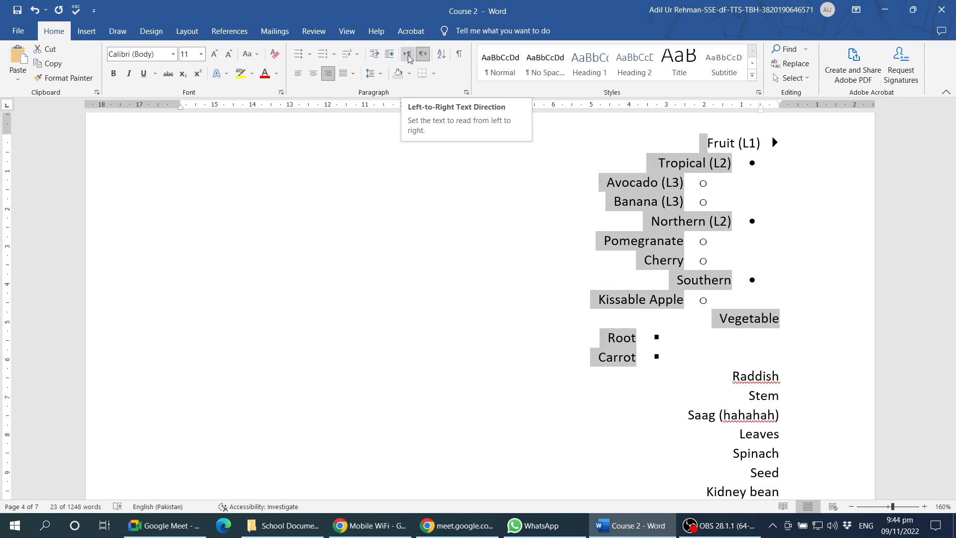
left_click(408, 58)
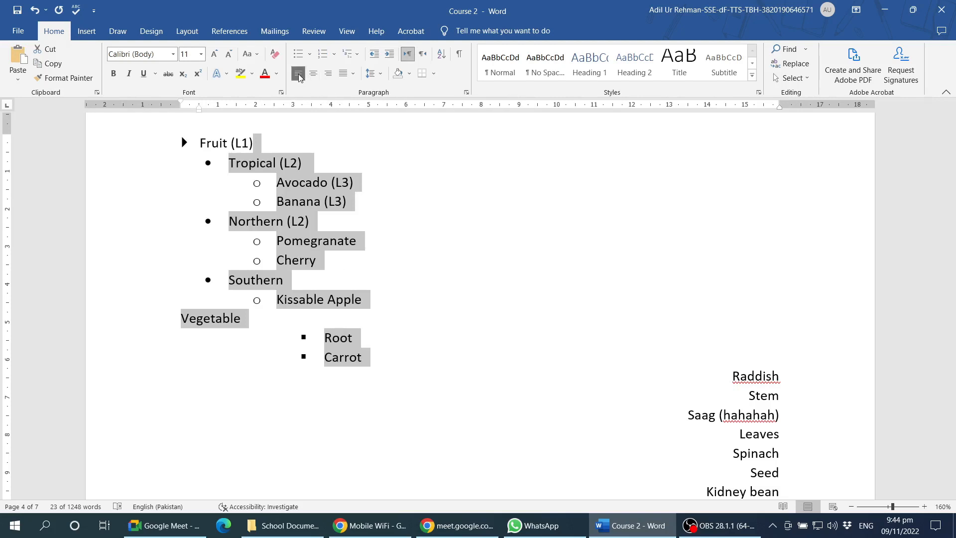
left_click(329, 78)
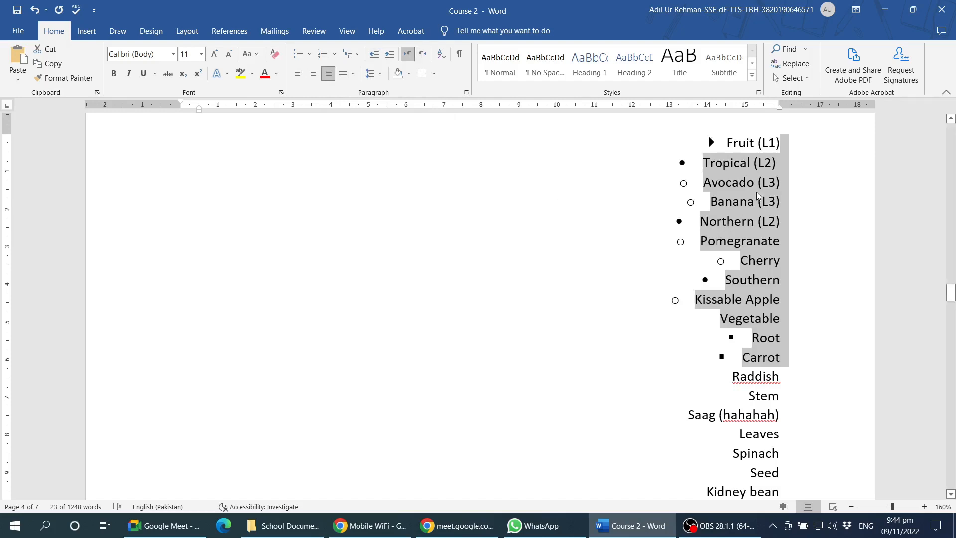
- Switch the selected list items back to right-to-left direction and right-align them
left_click(423, 58)
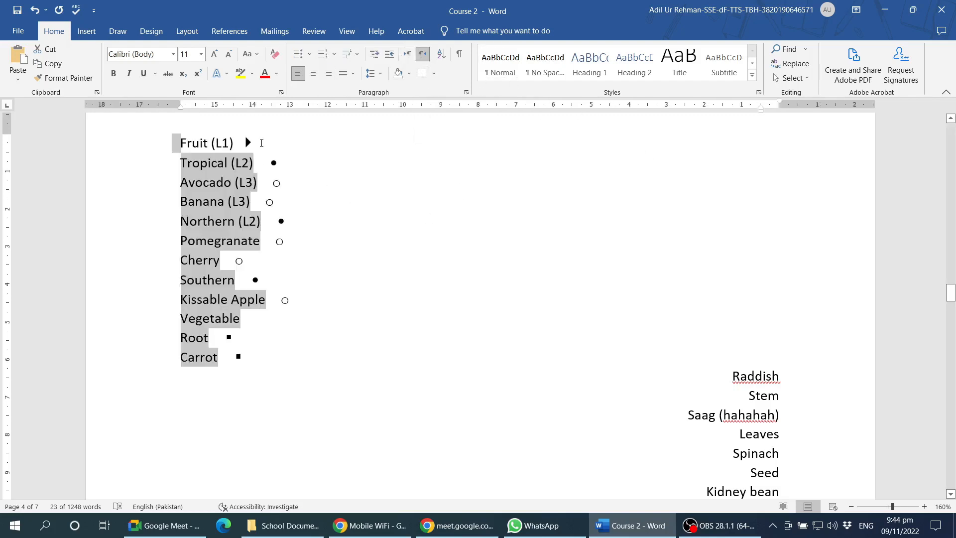
left_click(329, 74)
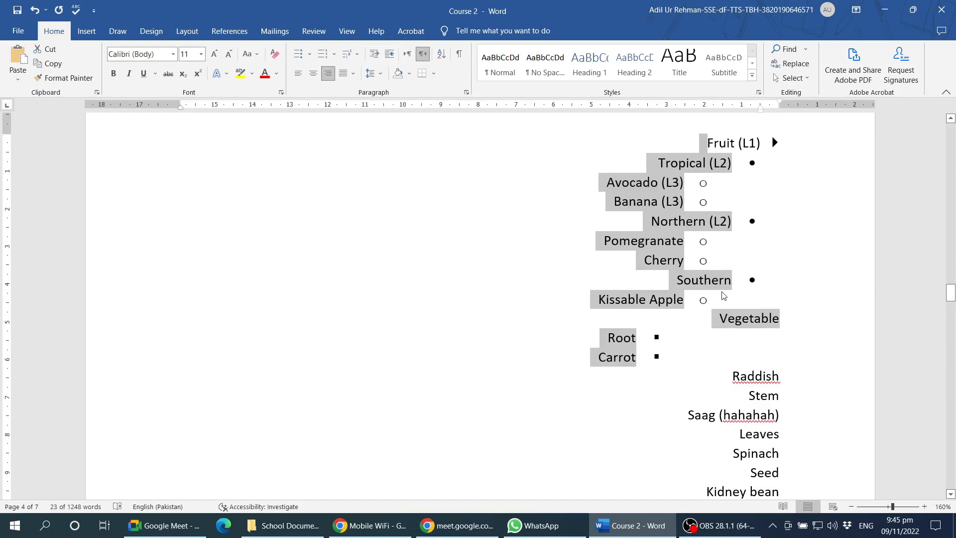
- Reselect the right-to-left list items from the end of "Fruit (L1)" through "Carrot"
left_click(658, 356)
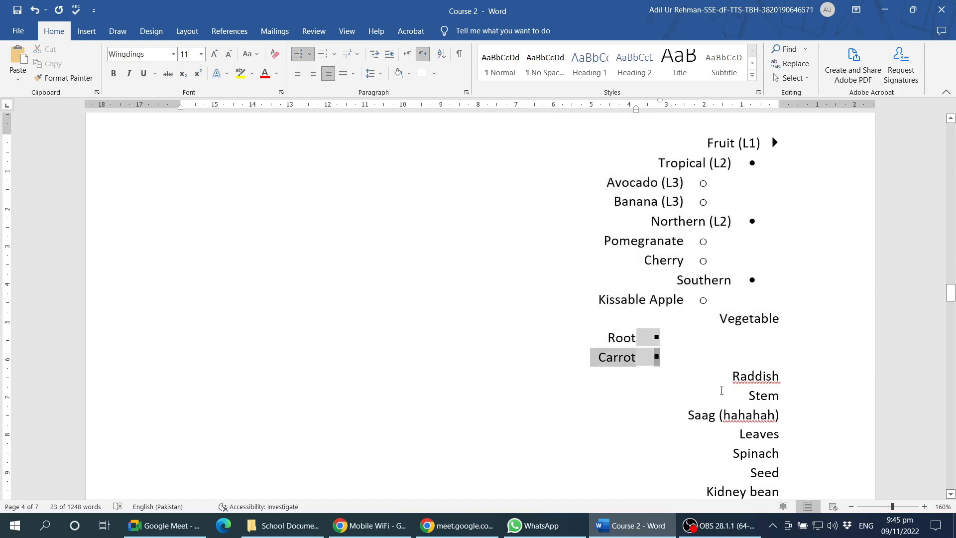
left_click(739, 377)
left_click_drag(761, 142, 734, 360)
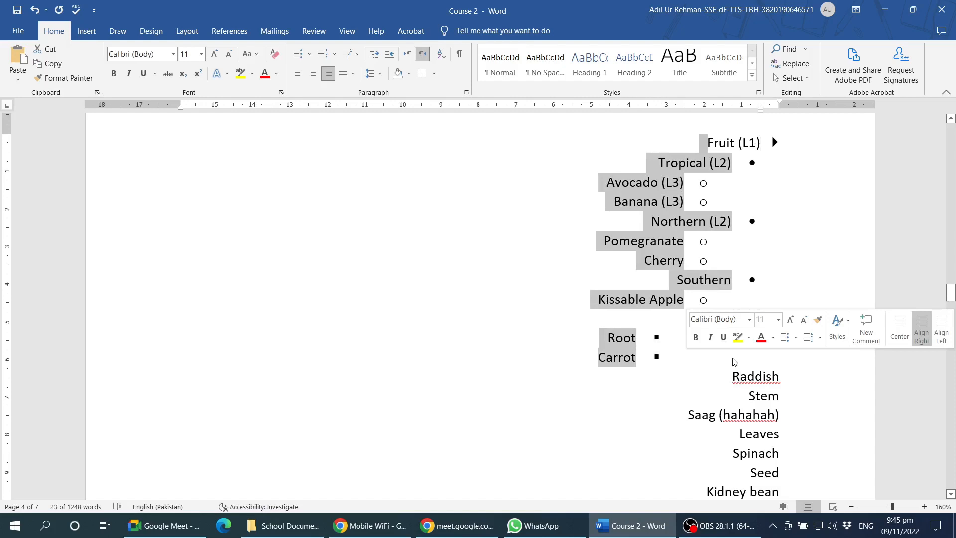